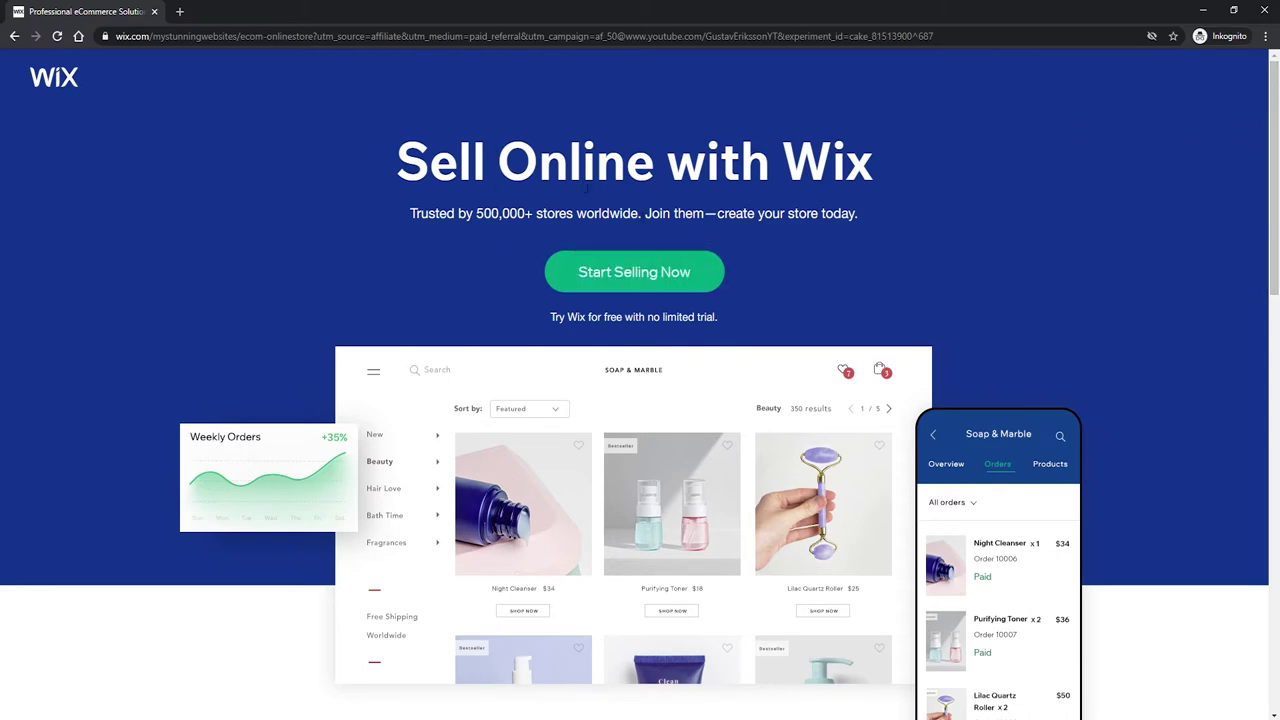
Start creating an online store with Wix, skip the introductory questions and choose to build it from a template in the Editor.
scroll(712, 193, down, 2)
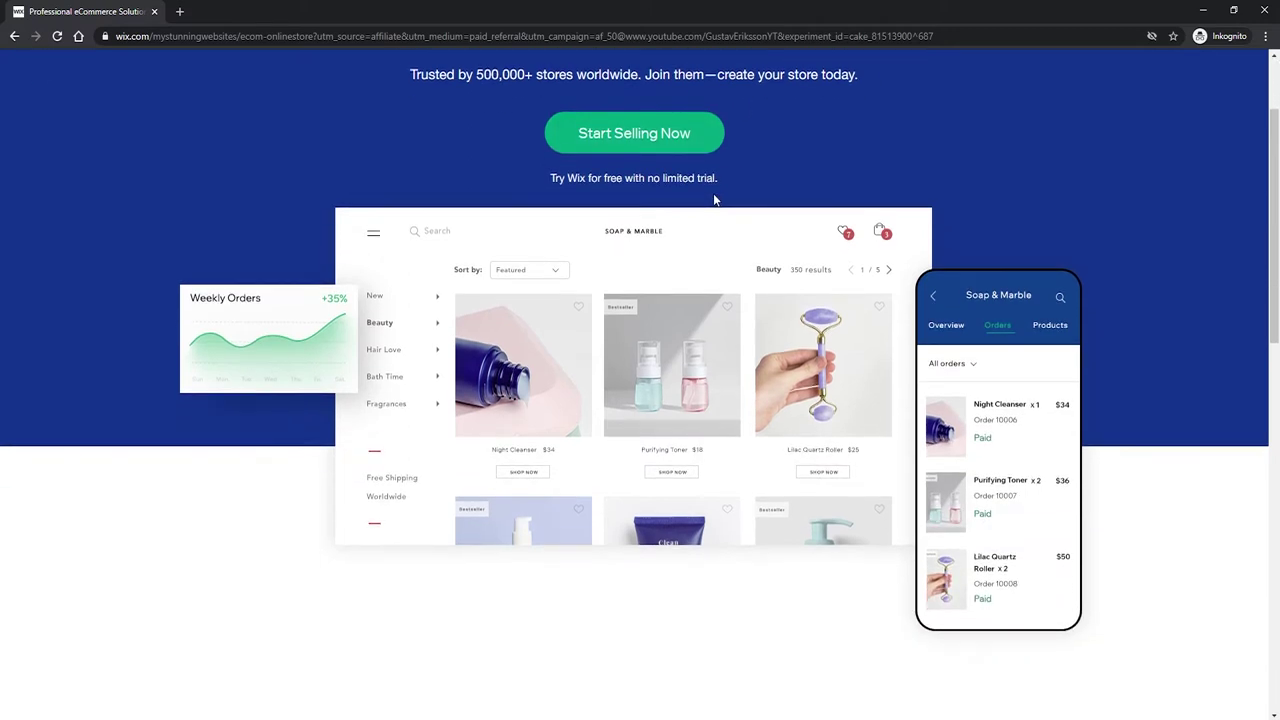
scroll(712, 193, up, 2)
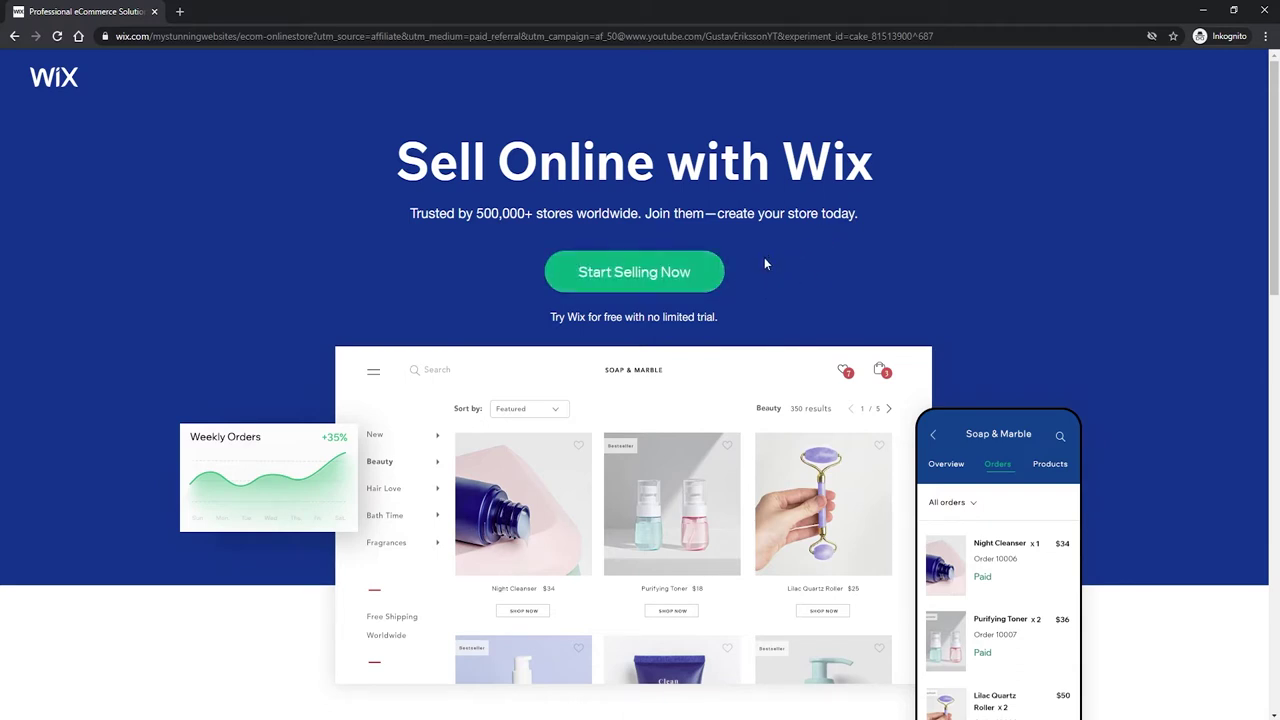
click(672, 272)
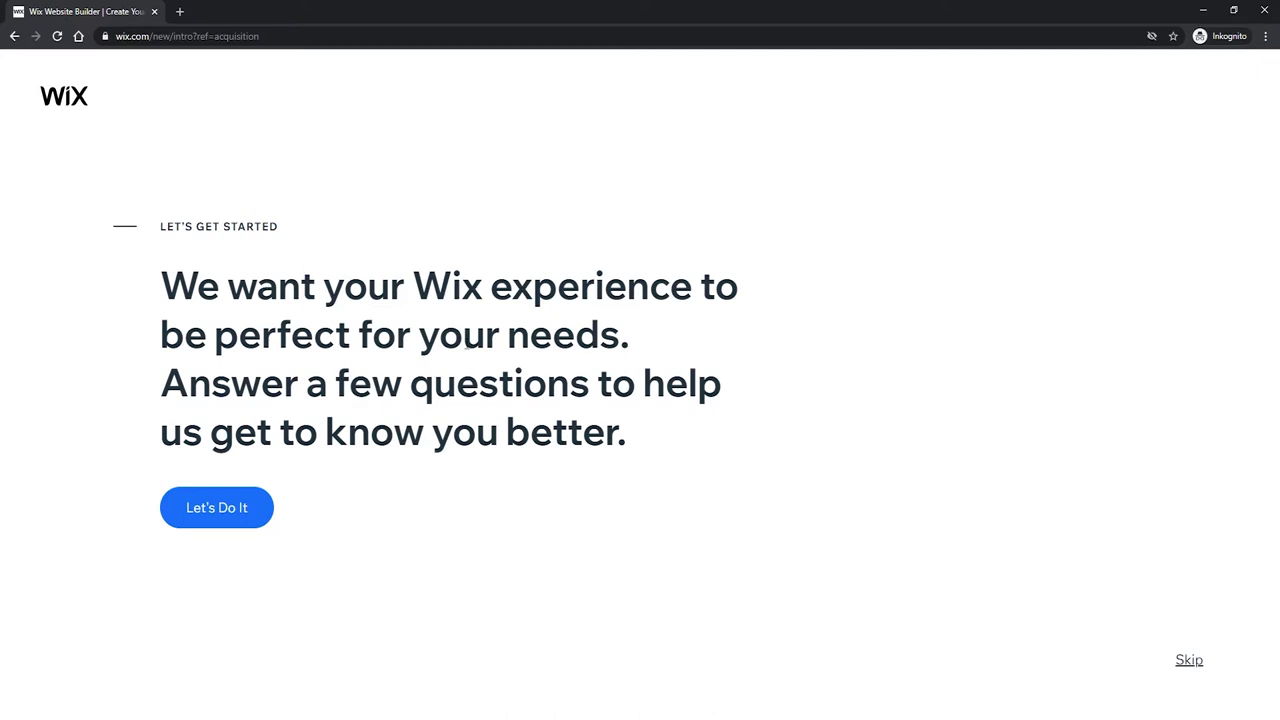
click(1189, 661)
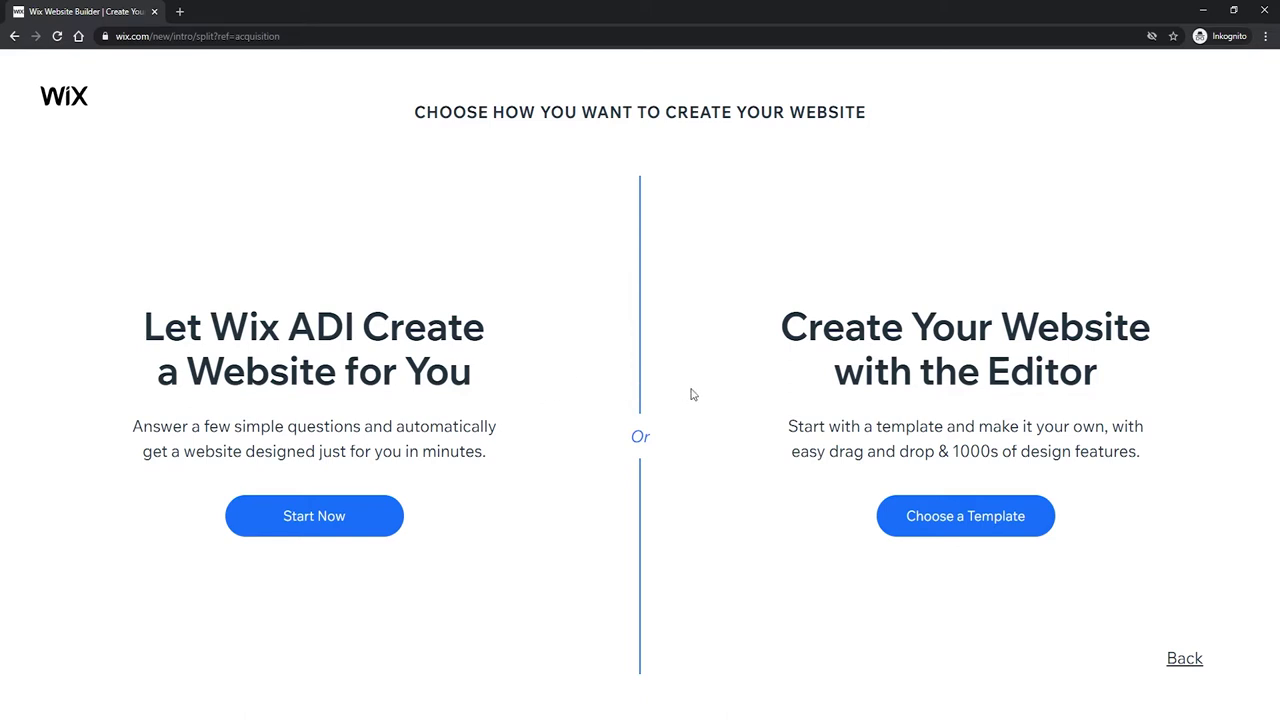
click(971, 528)
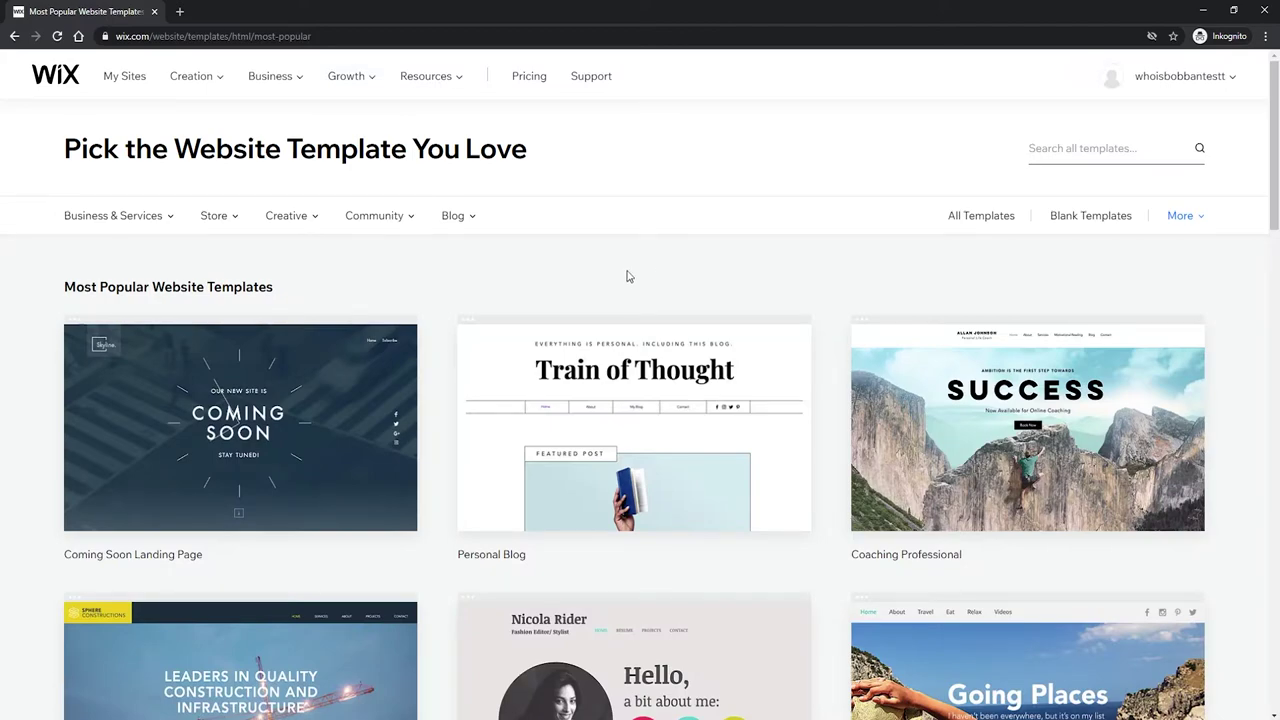
Show the Jewelry & Accessories category of online store templates.
scroll(634, 328, down, 2)
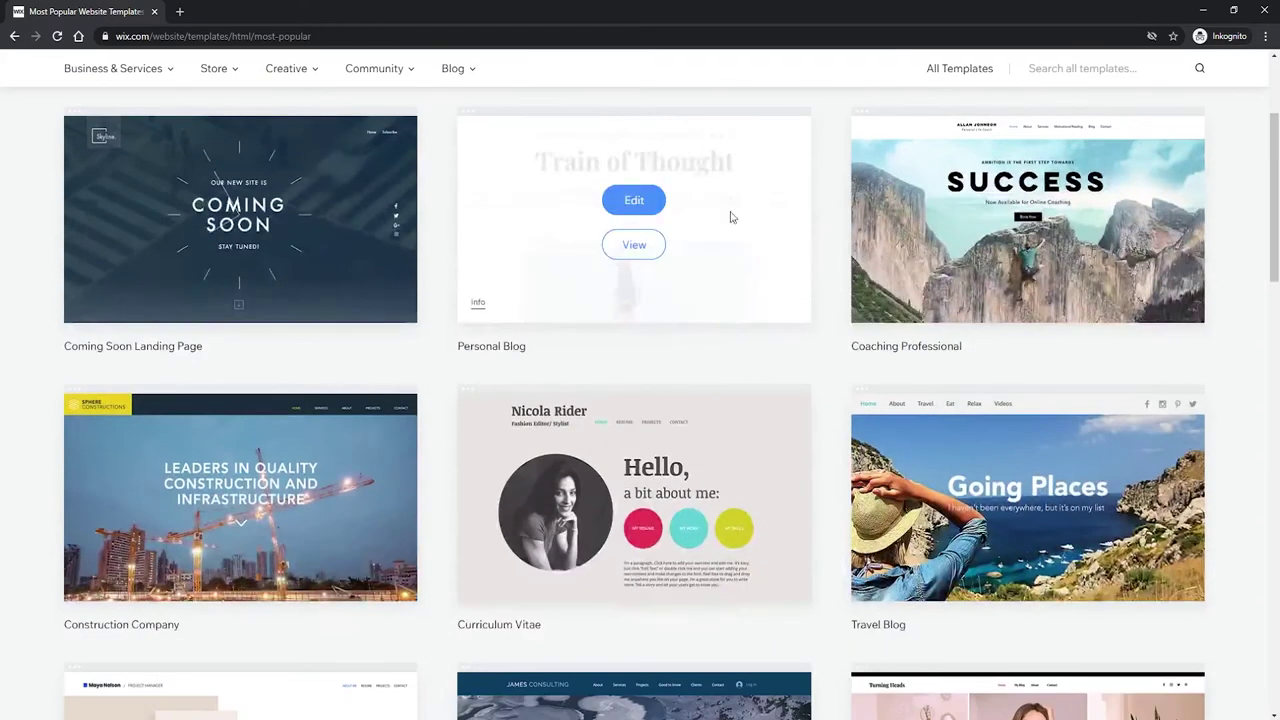
scroll(700, 300, down, 2)
scroll(630, 320, up, 4)
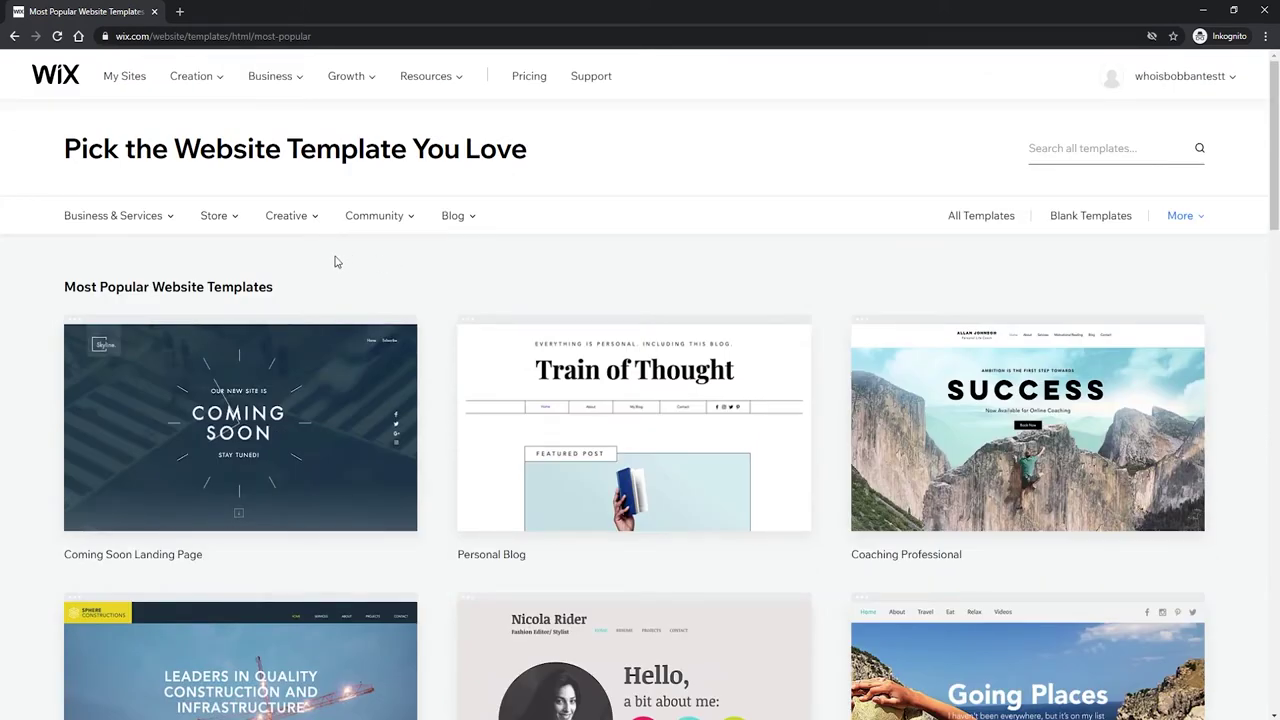
mouse_move(217, 228)
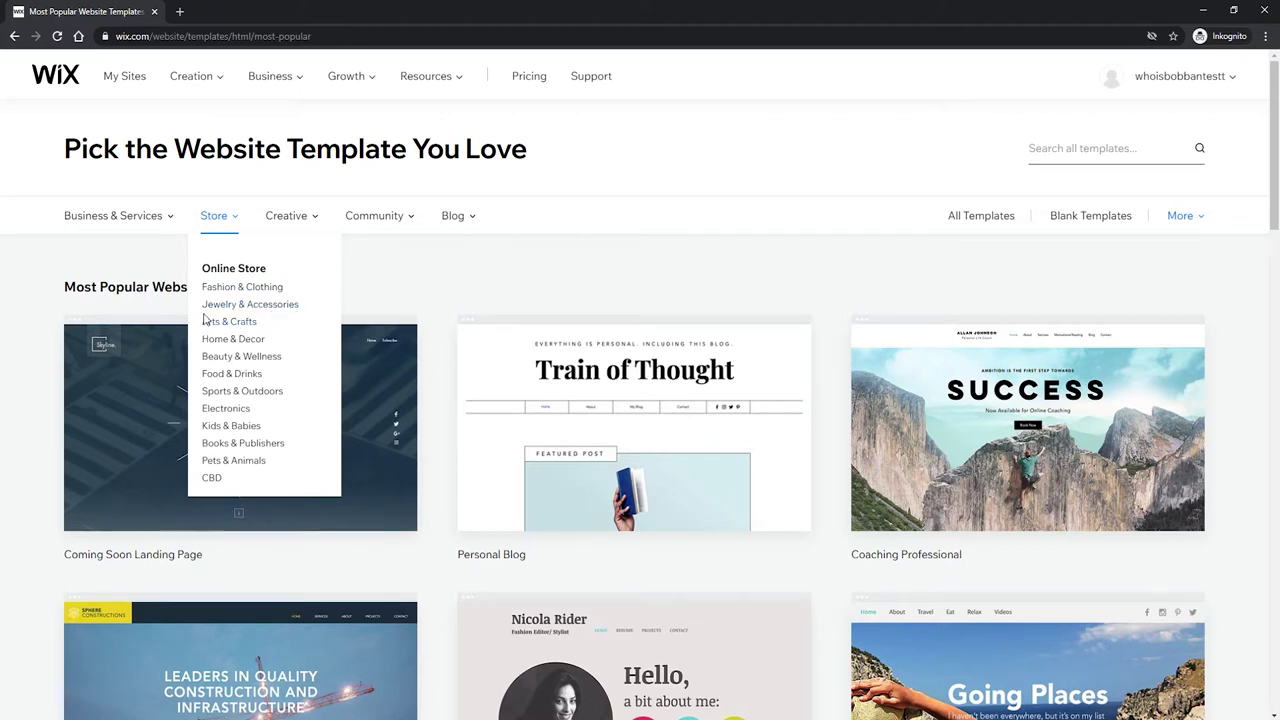
click(267, 310)
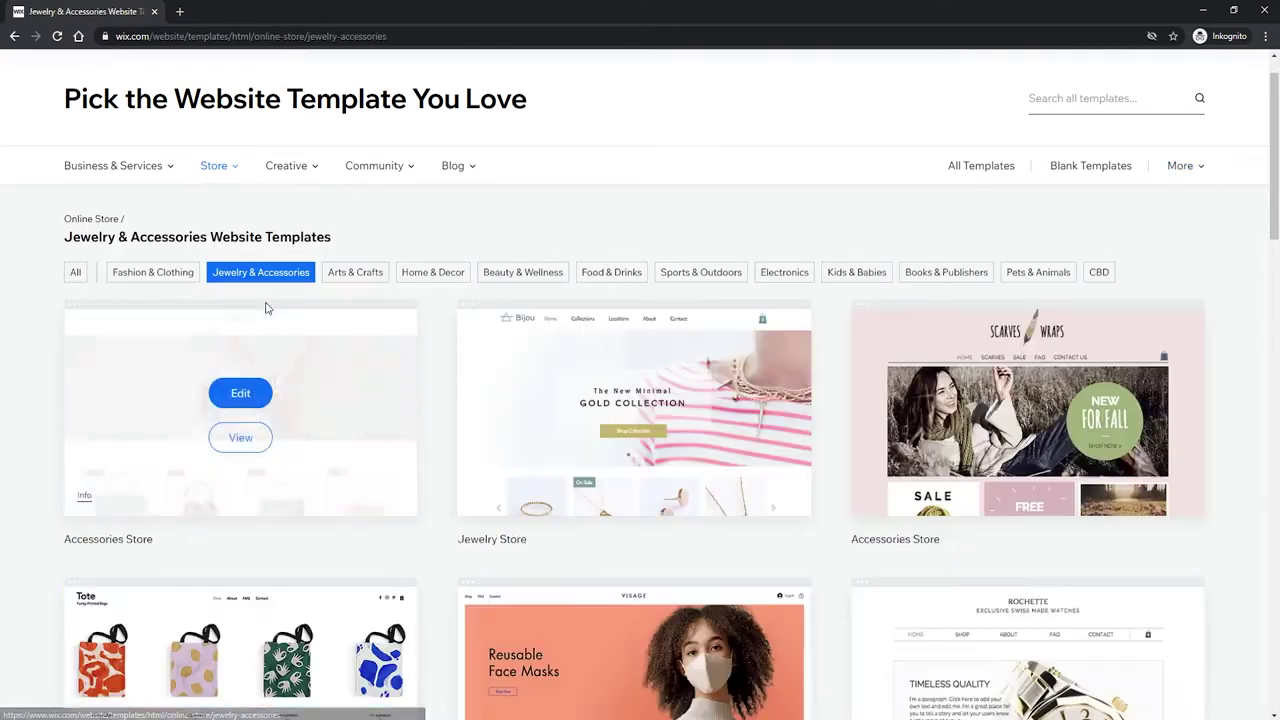
Examine the Jewelry & Accessories templates and compare them with the Food & Drinks category before returning to Jewelry & Accessories.
scroll(400, 302, down, 1)
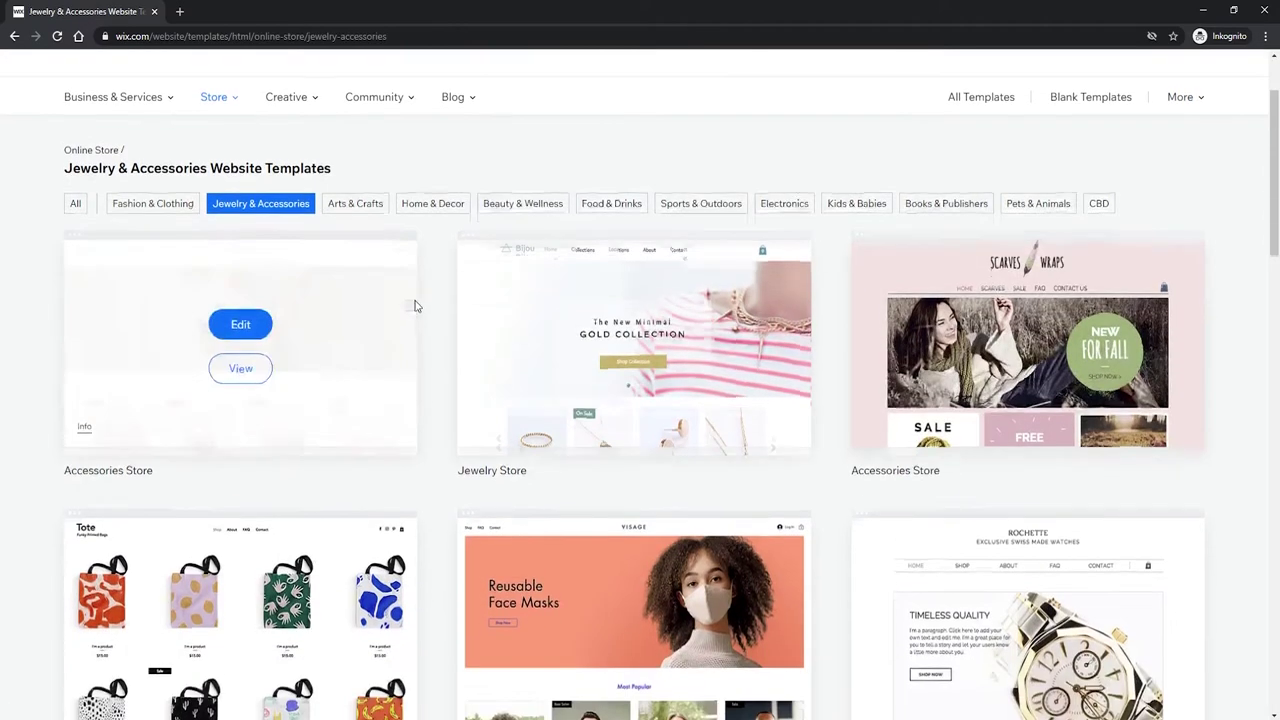
scroll(900, 350, down, 1)
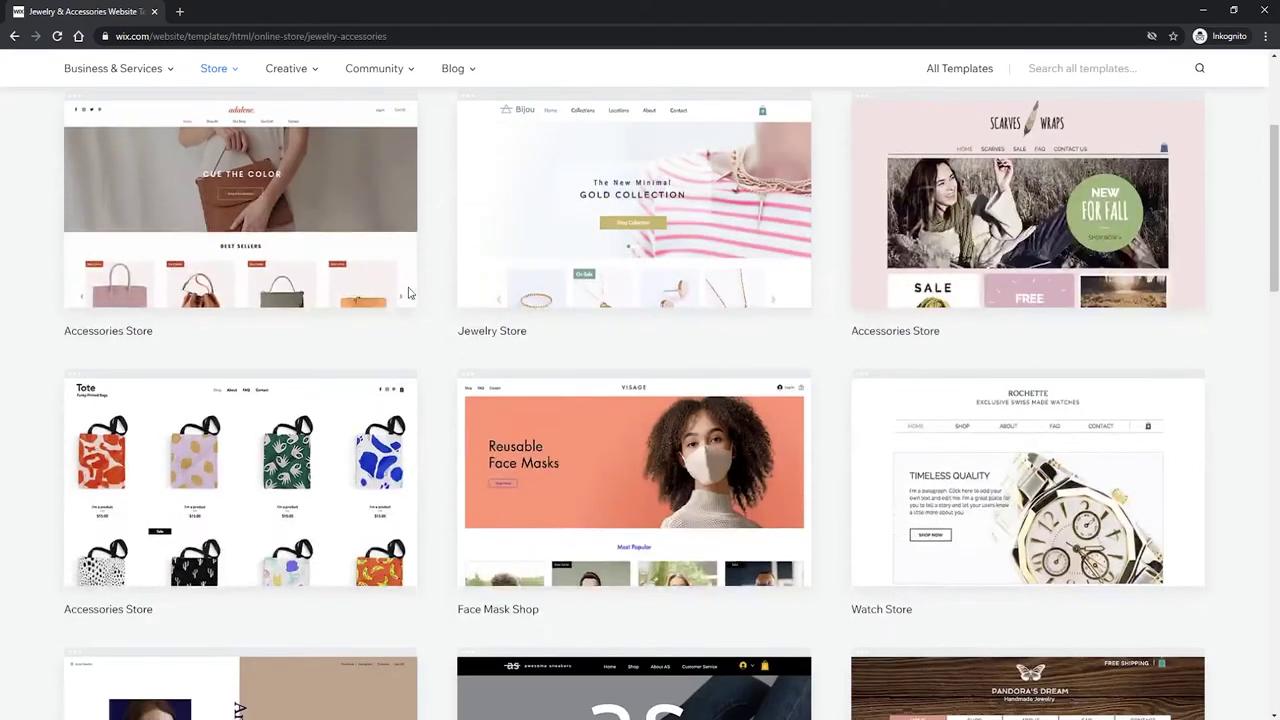
scroll(590, 310, down, 3)
scroll(760, 330, down, 2)
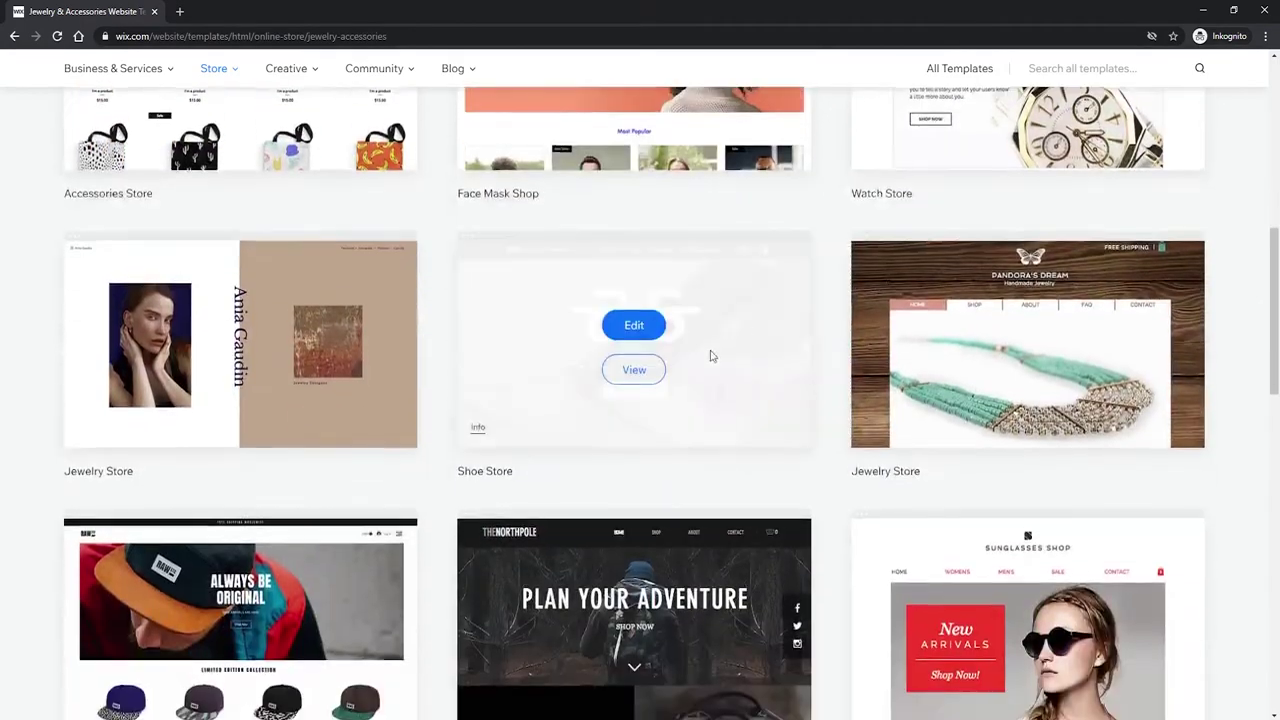
scroll(850, 350, up, 3)
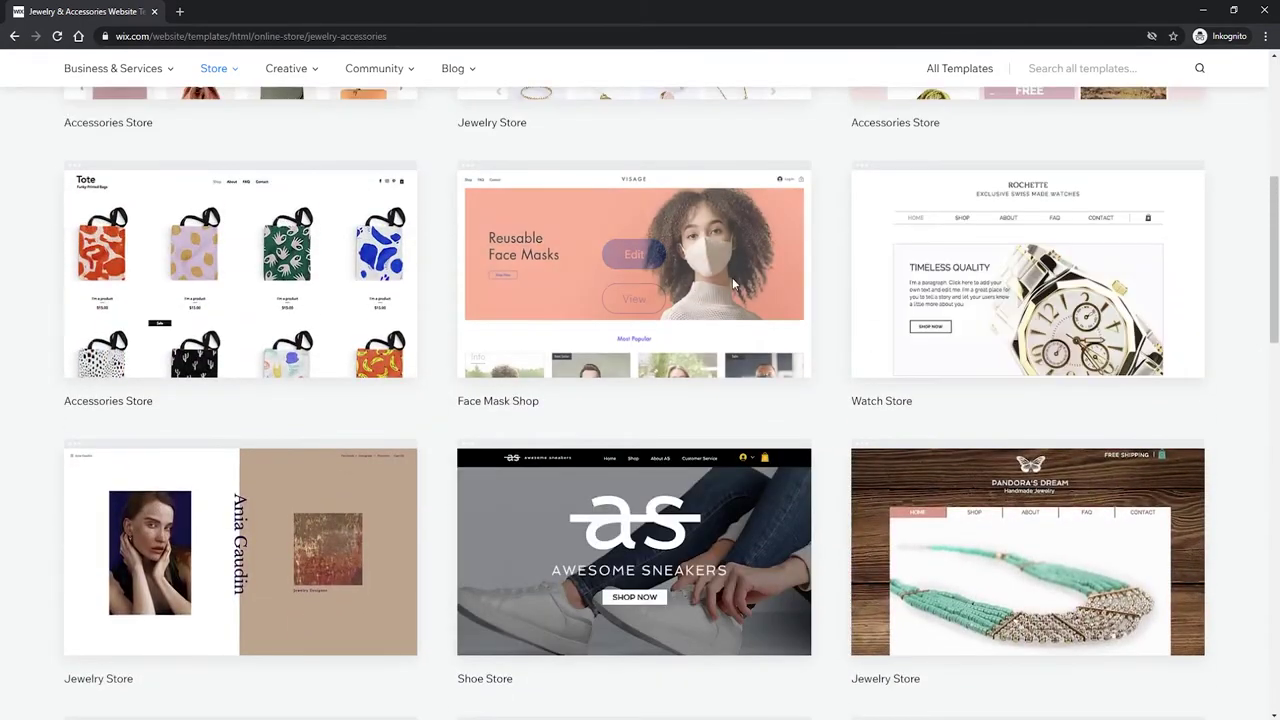
scroll(368, 250, up, 4)
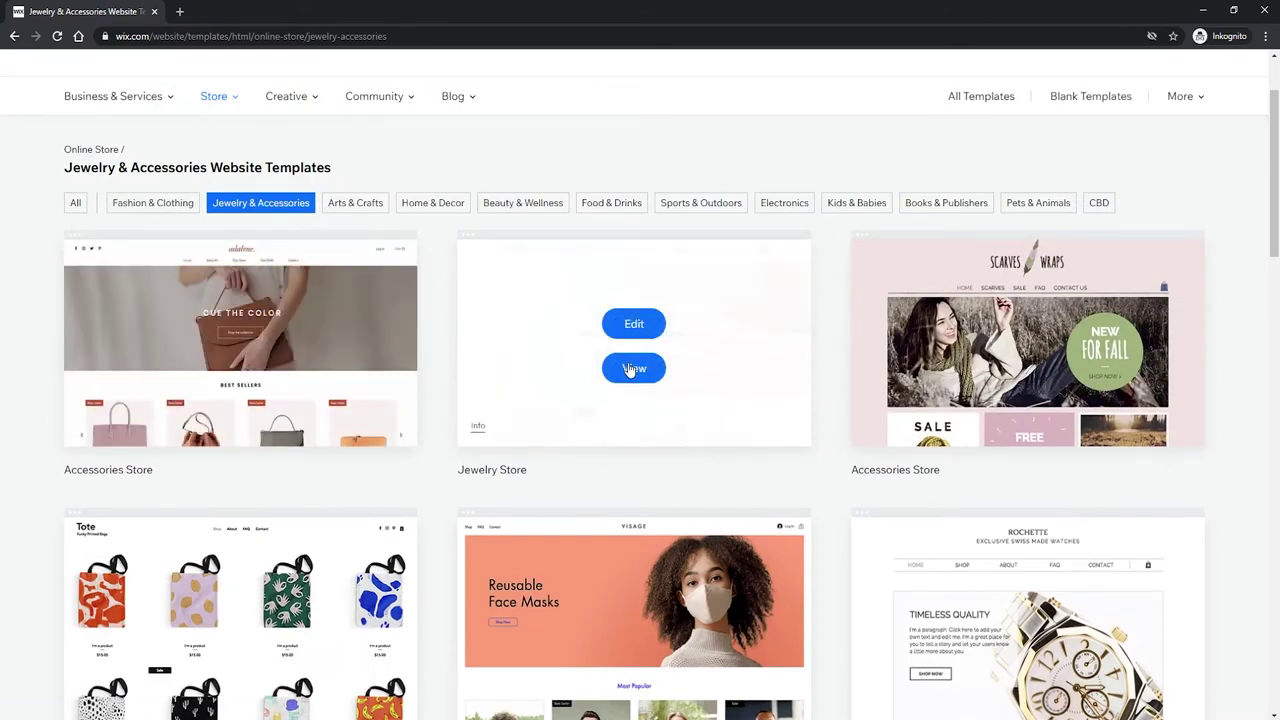
scroll(760, 400, down, 2)
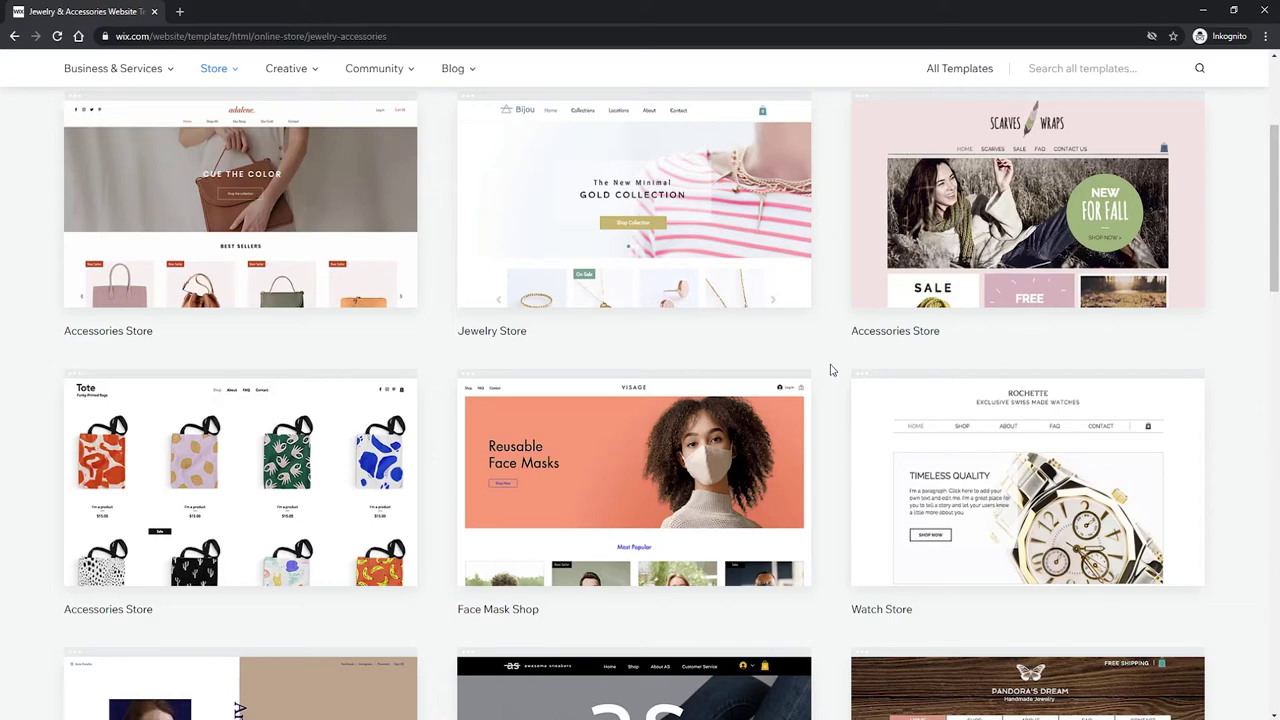
mouse_move(1009, 414)
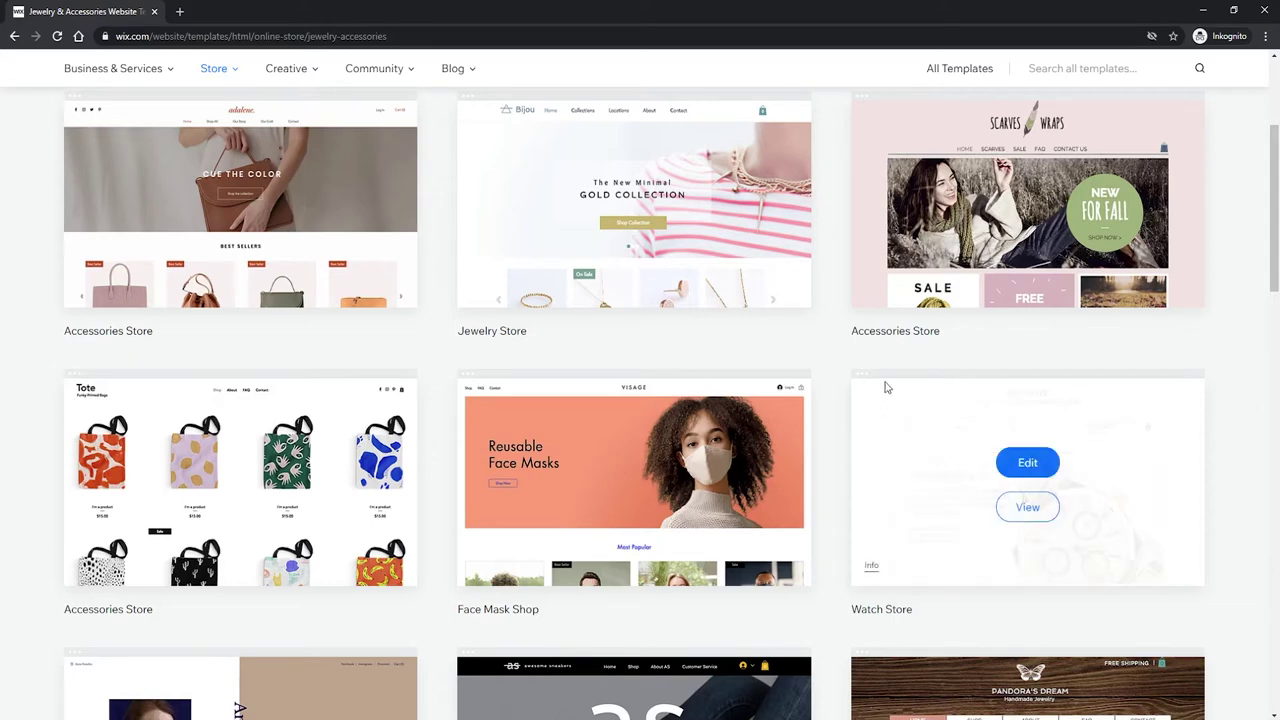
scroll(845, 410, up, 1)
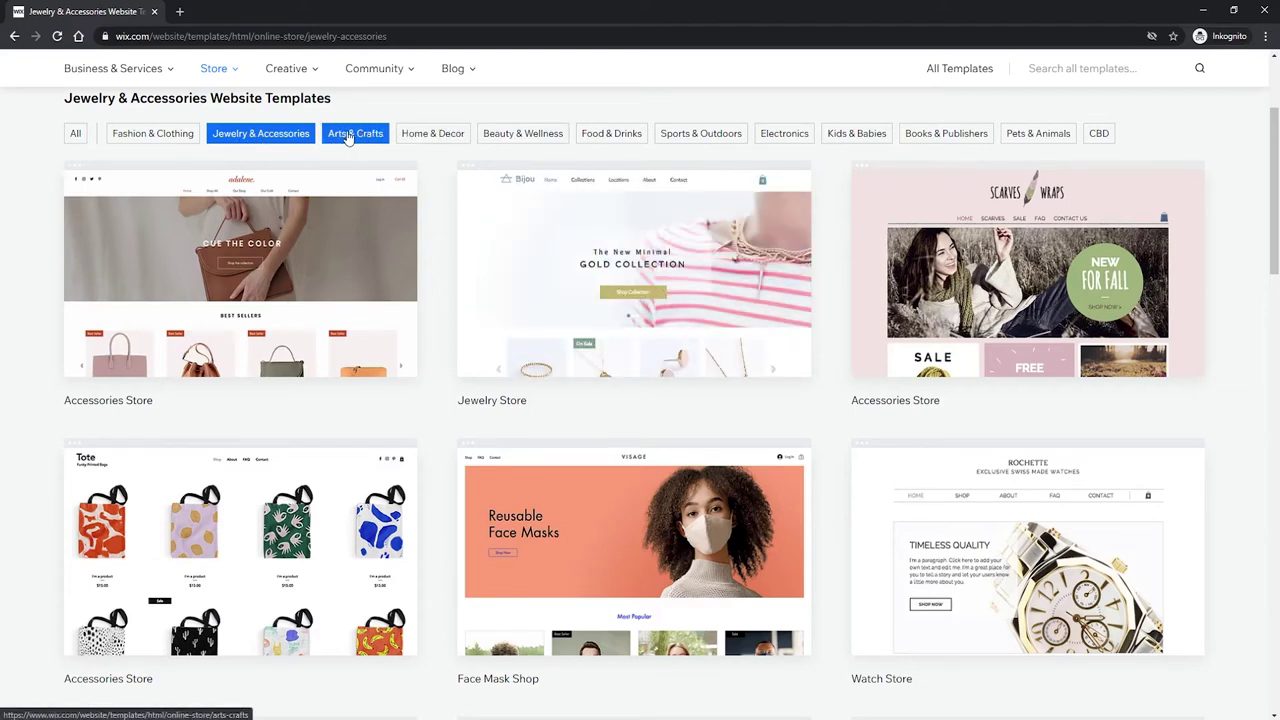
click(625, 140)
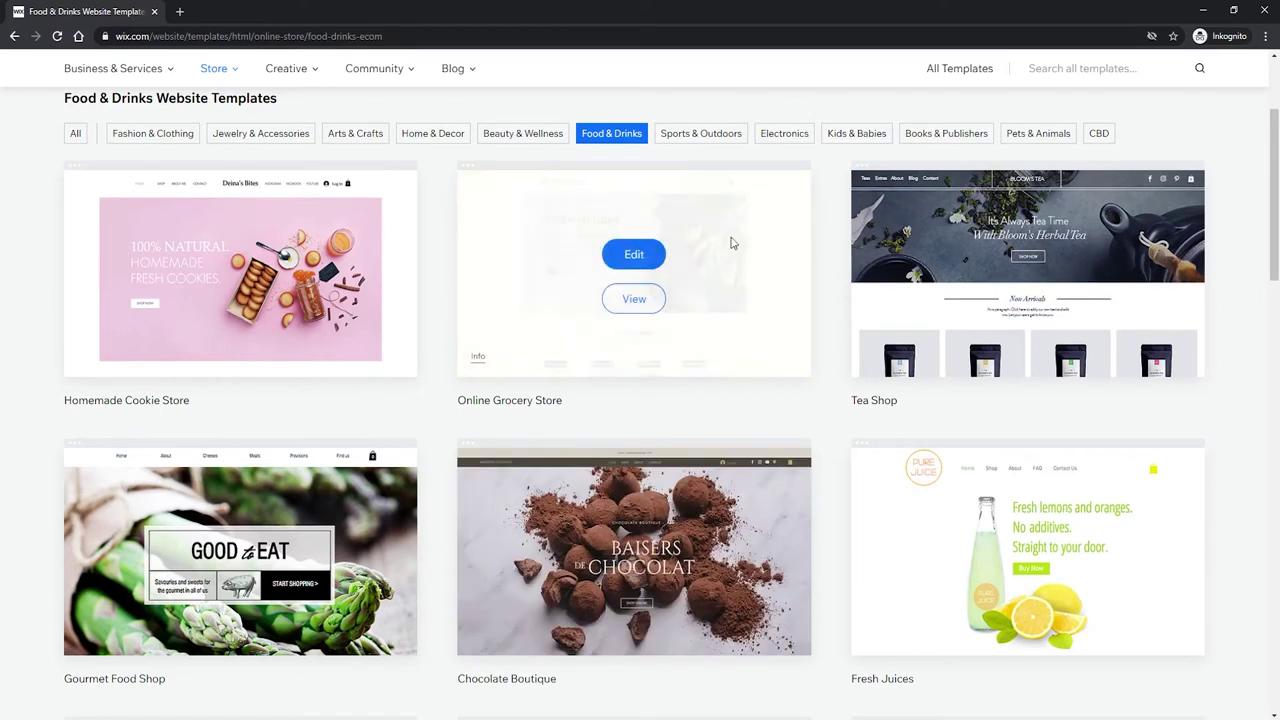
click(286, 143)
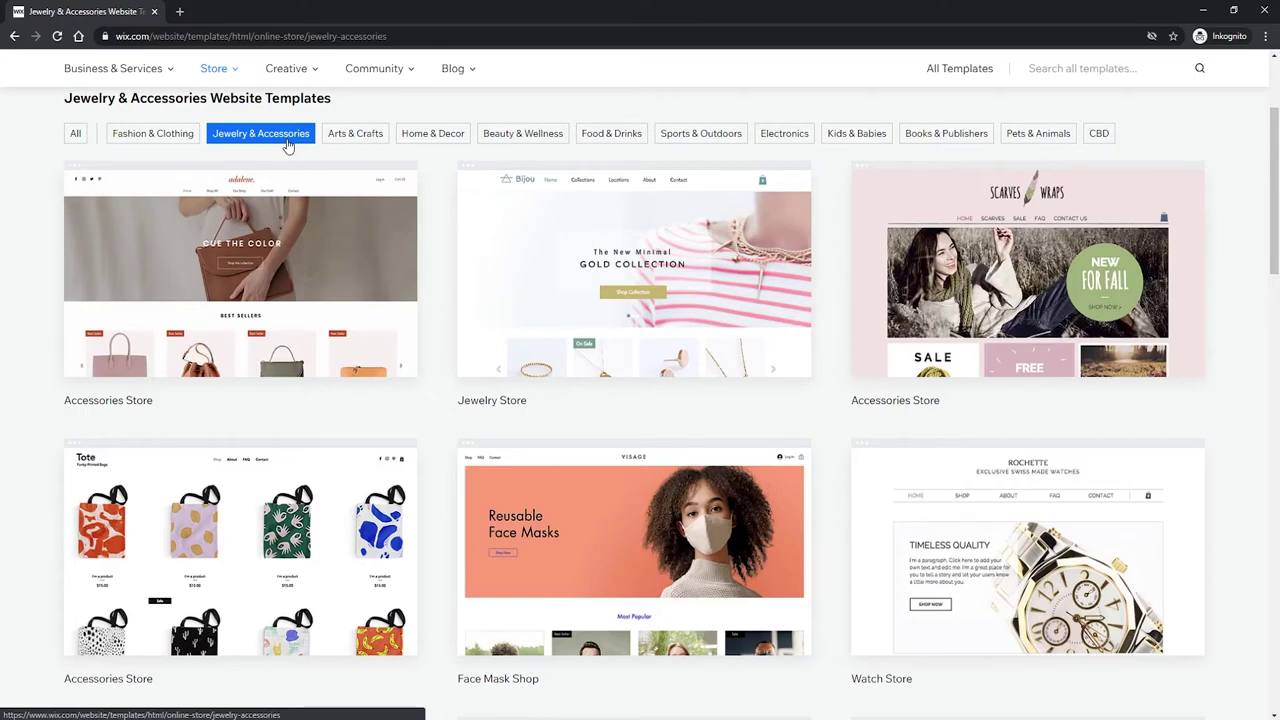
Preview the Bijou Jewelry Store template, open it for editing and dismiss the welcome video.
mouse_move(314, 214)
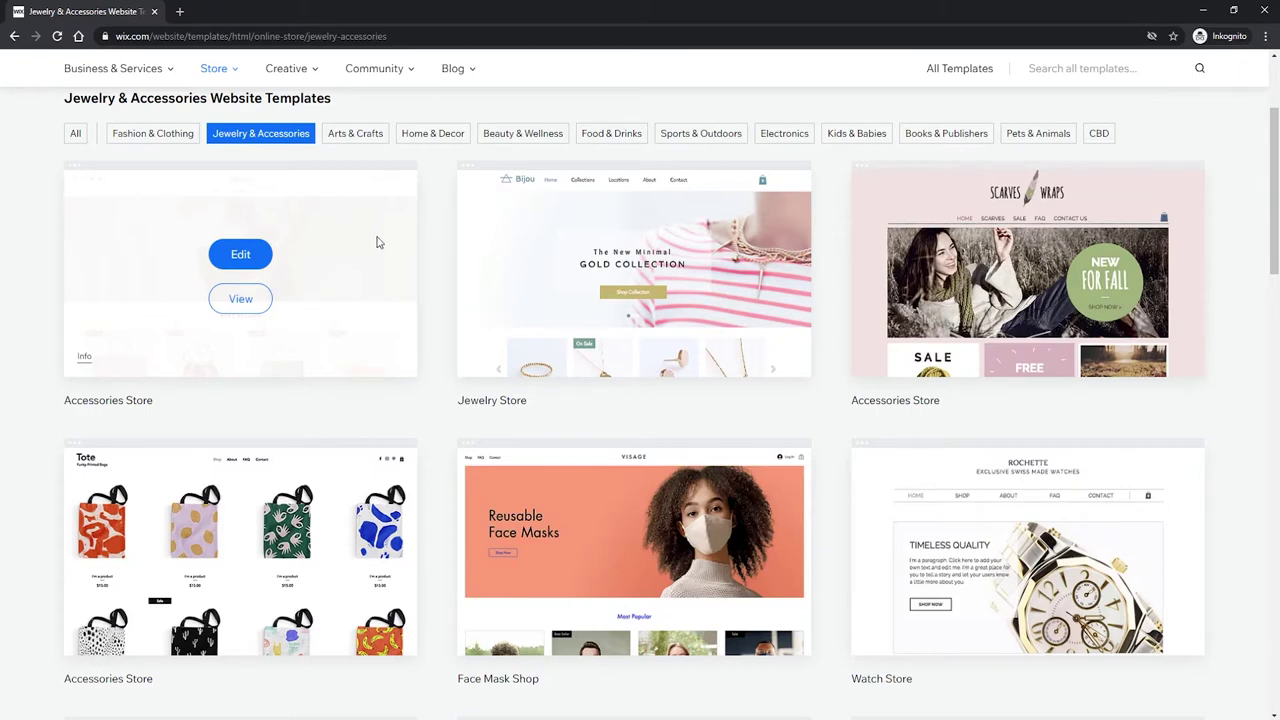
mouse_move(648, 293)
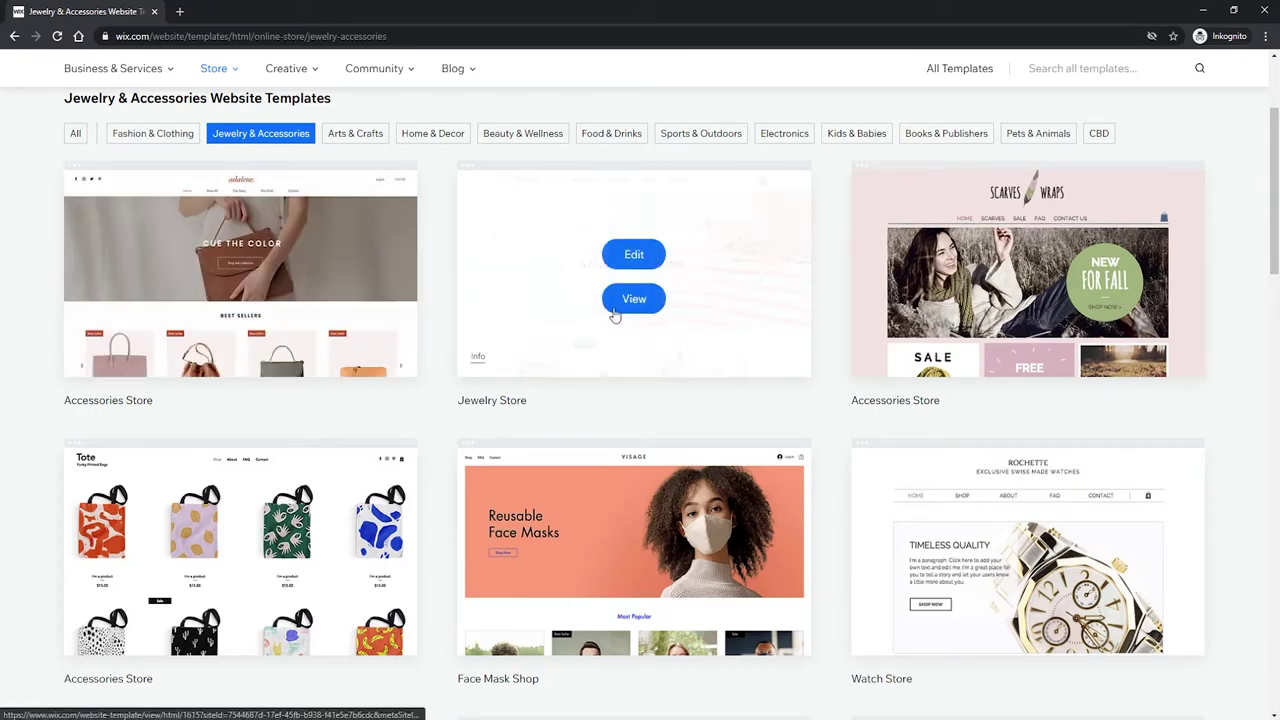
click(630, 305)
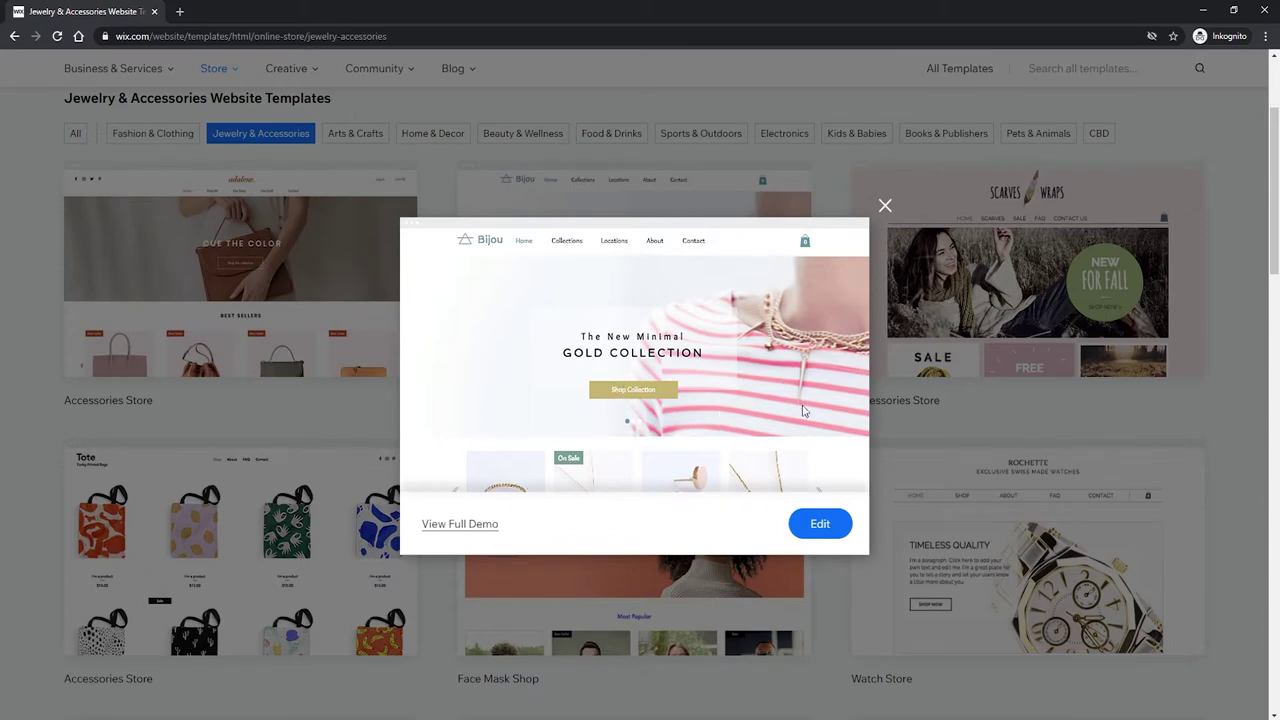
click(821, 527)
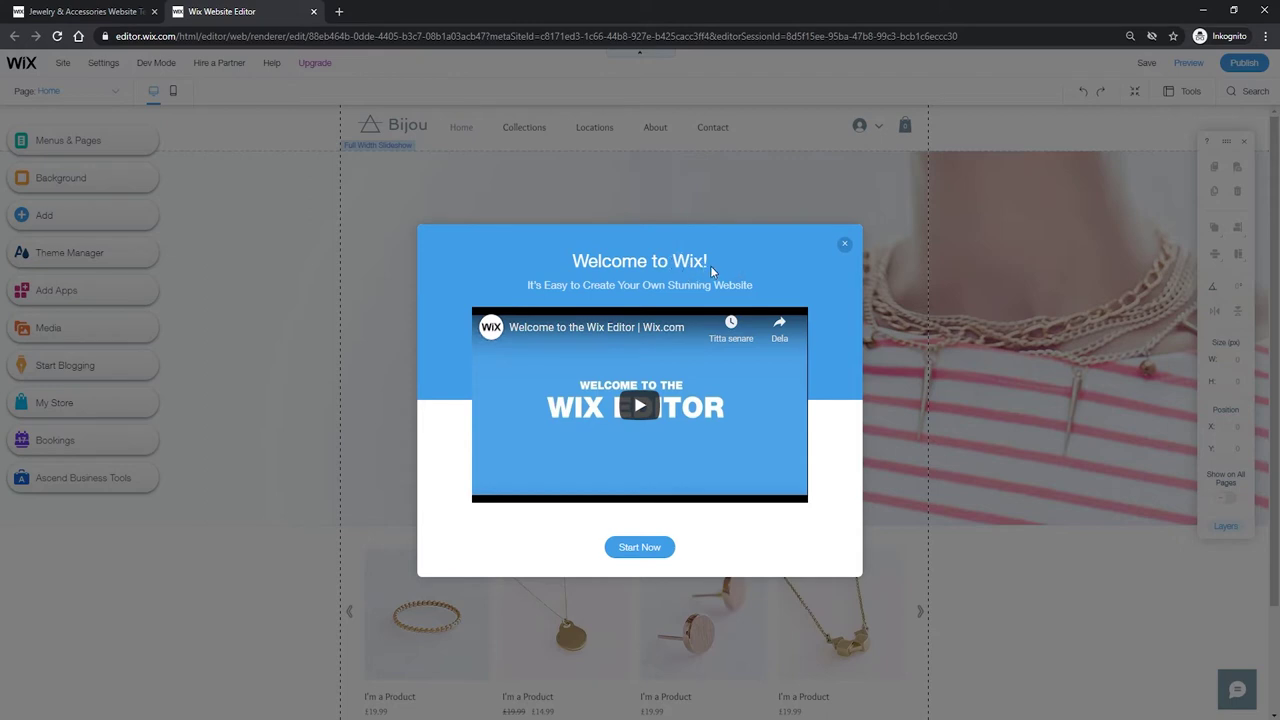
click(845, 246)
scroll(797, 259, down, 3)
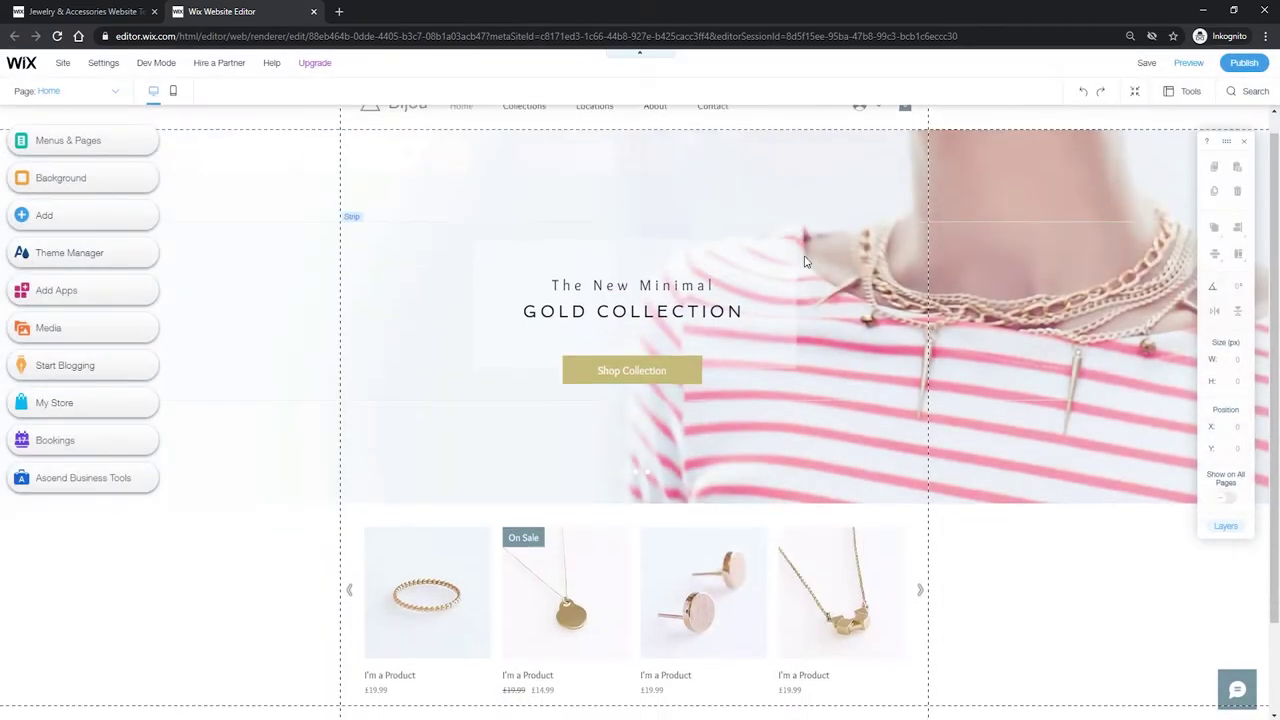
scroll(797, 259, up, 2)
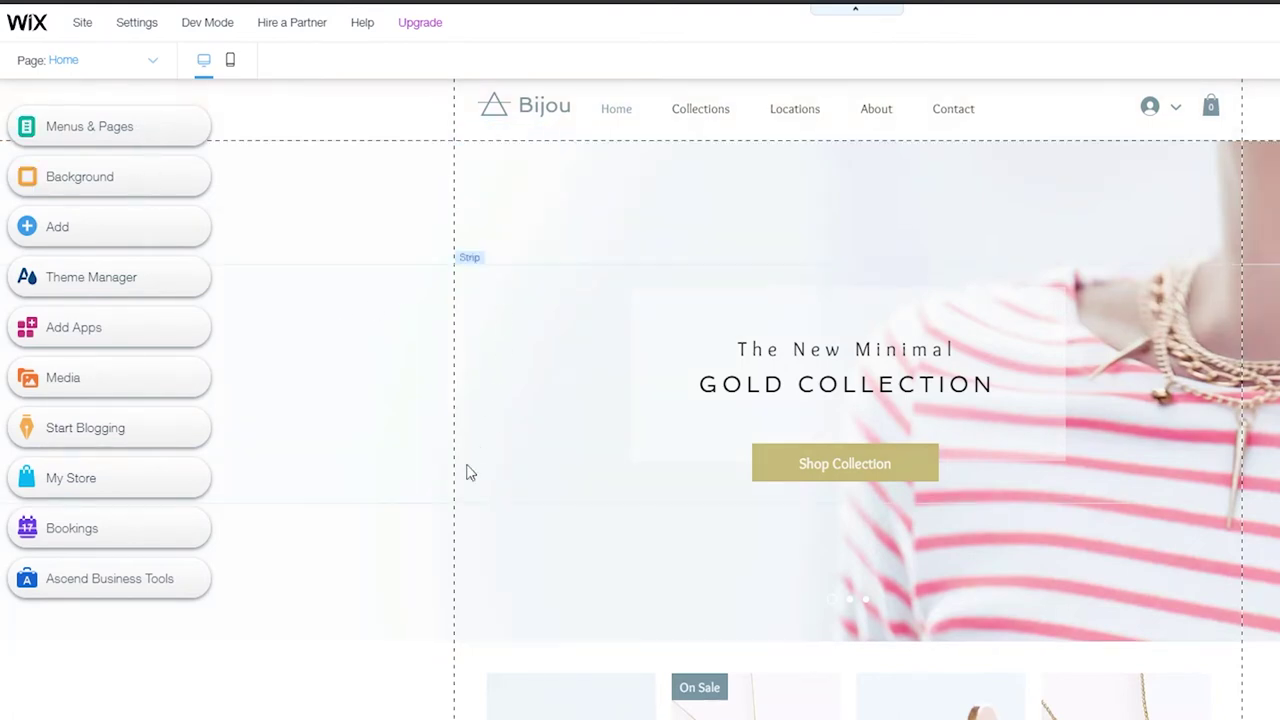
Review the image and decorative elements that can be added to the page, and the site-level options.
click(58, 228)
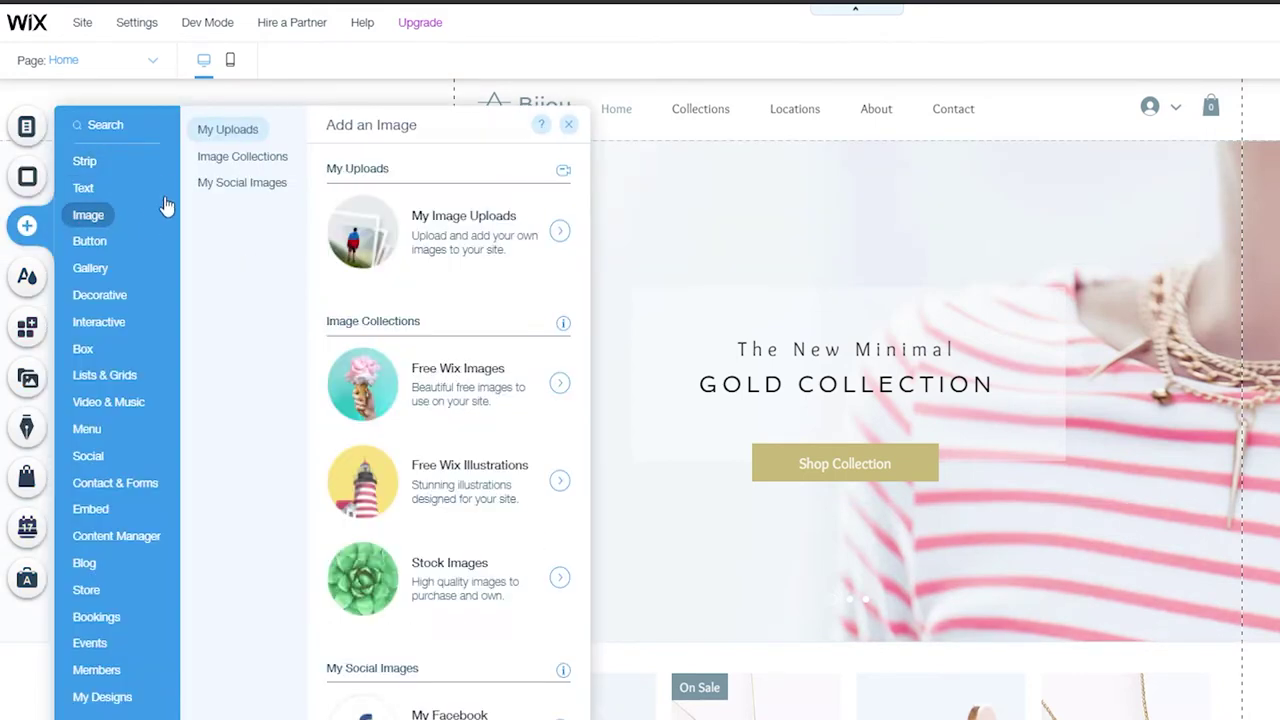
click(97, 300)
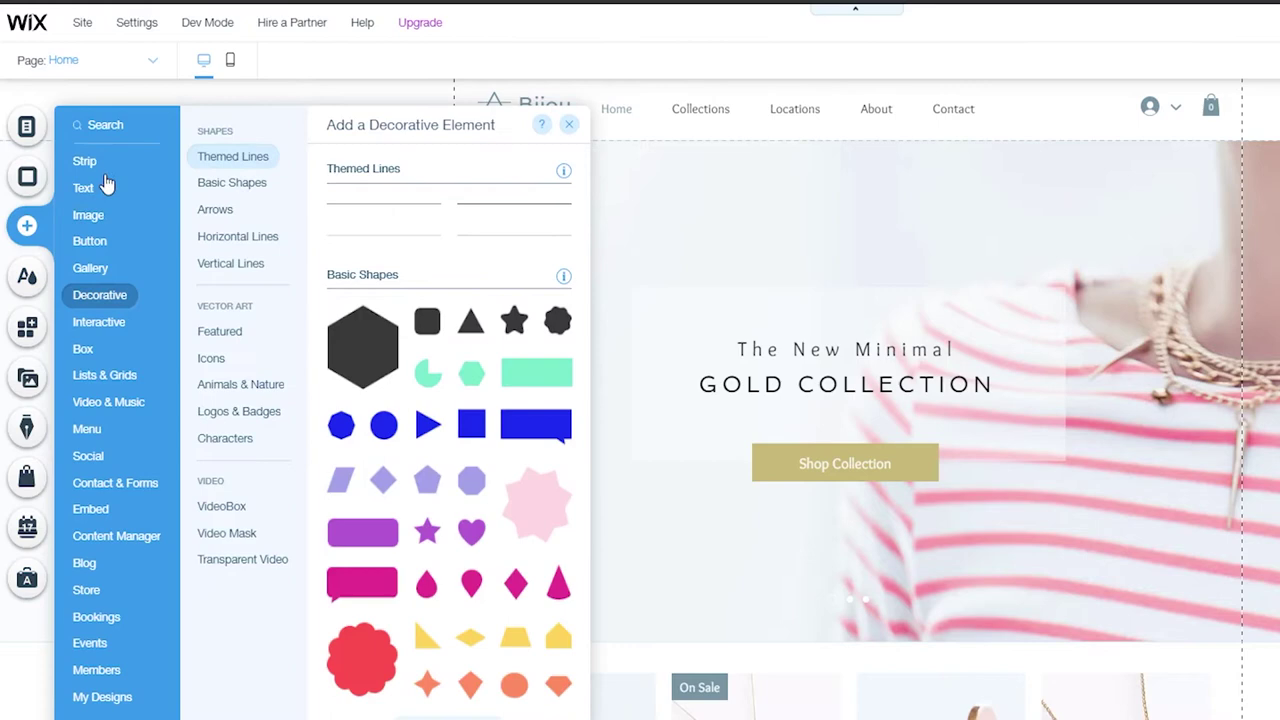
click(27, 228)
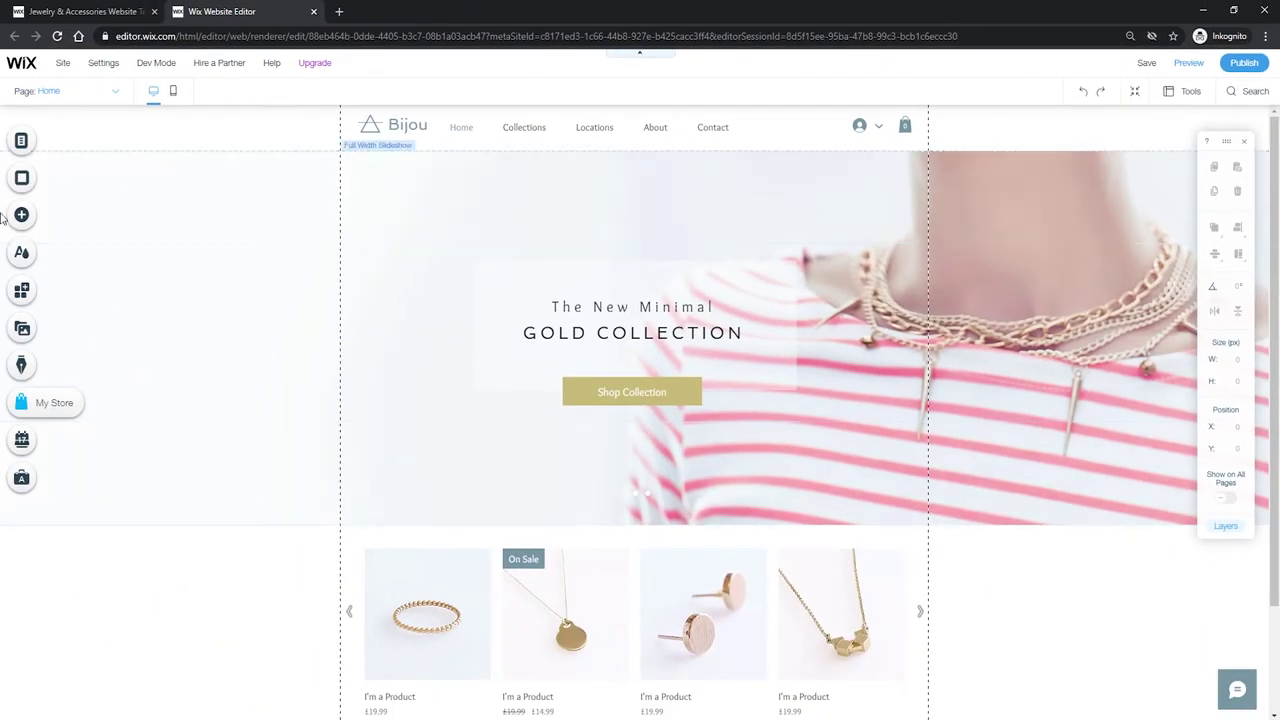
click(63, 64)
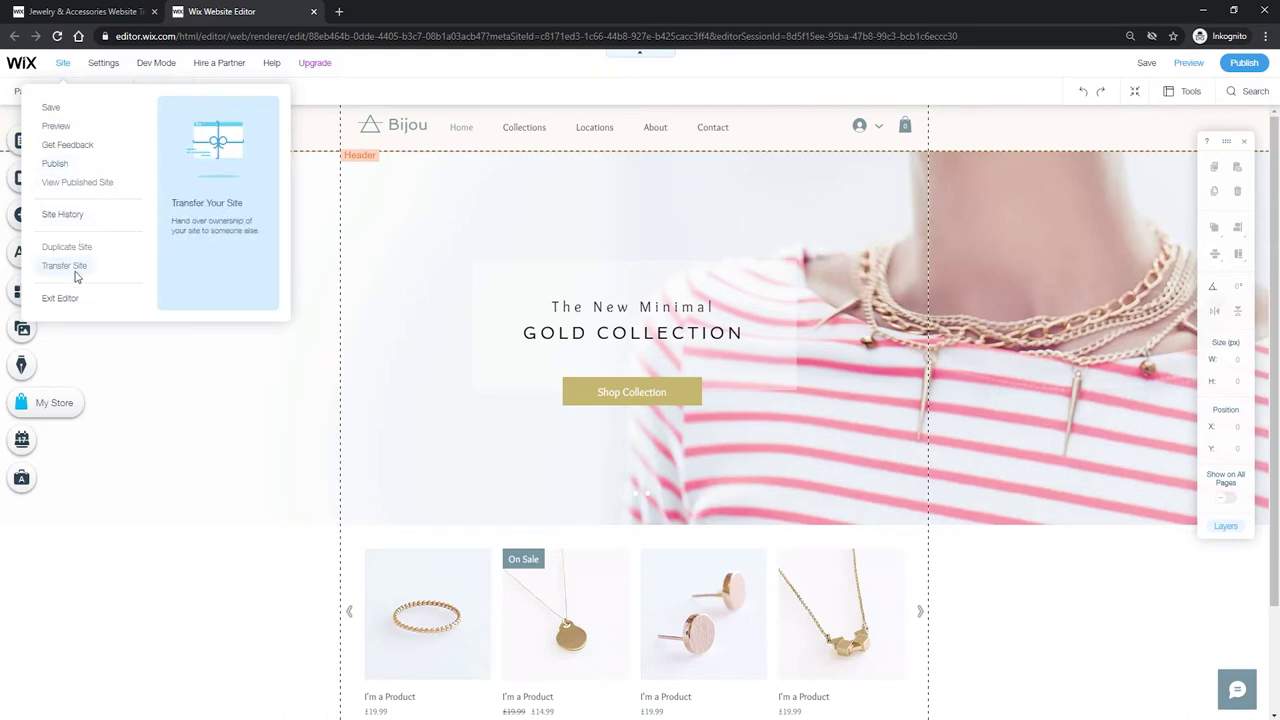
Save the site under a free Wix.com domain with the address ending "whoisbobban".
mouse_move(103, 64)
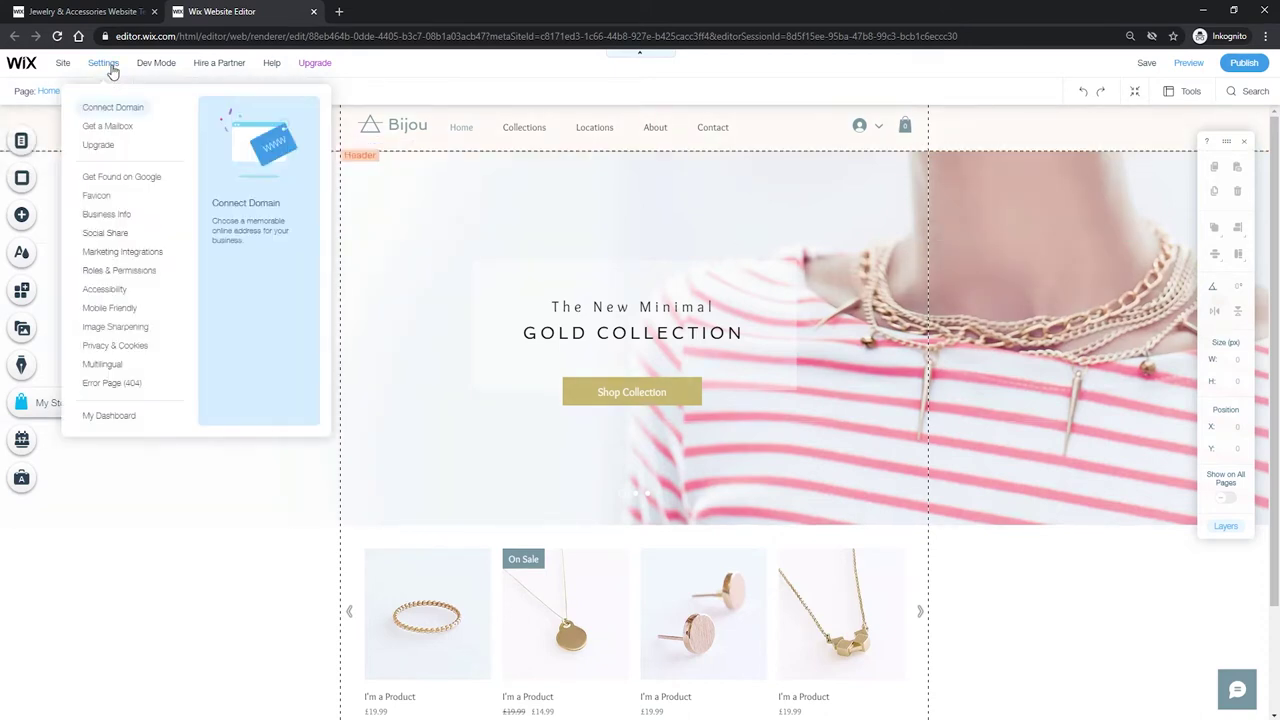
click(127, 108)
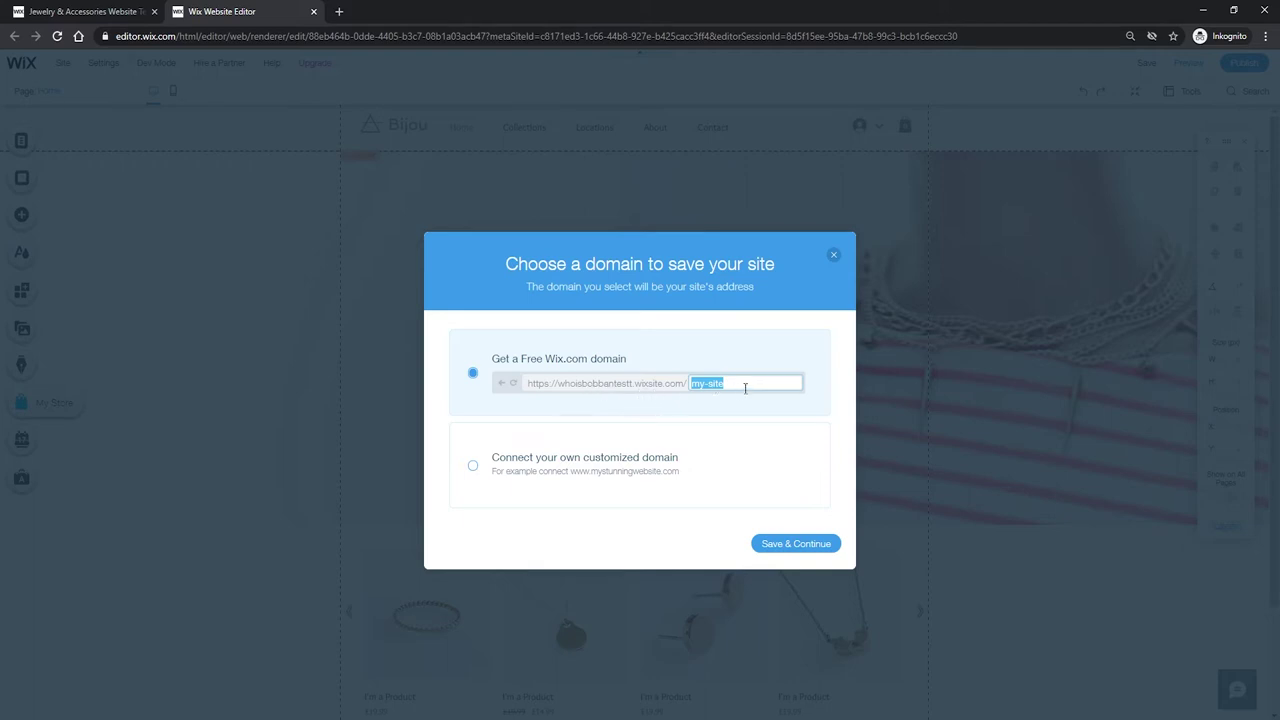
text(whoisbobban)
click(809, 552)
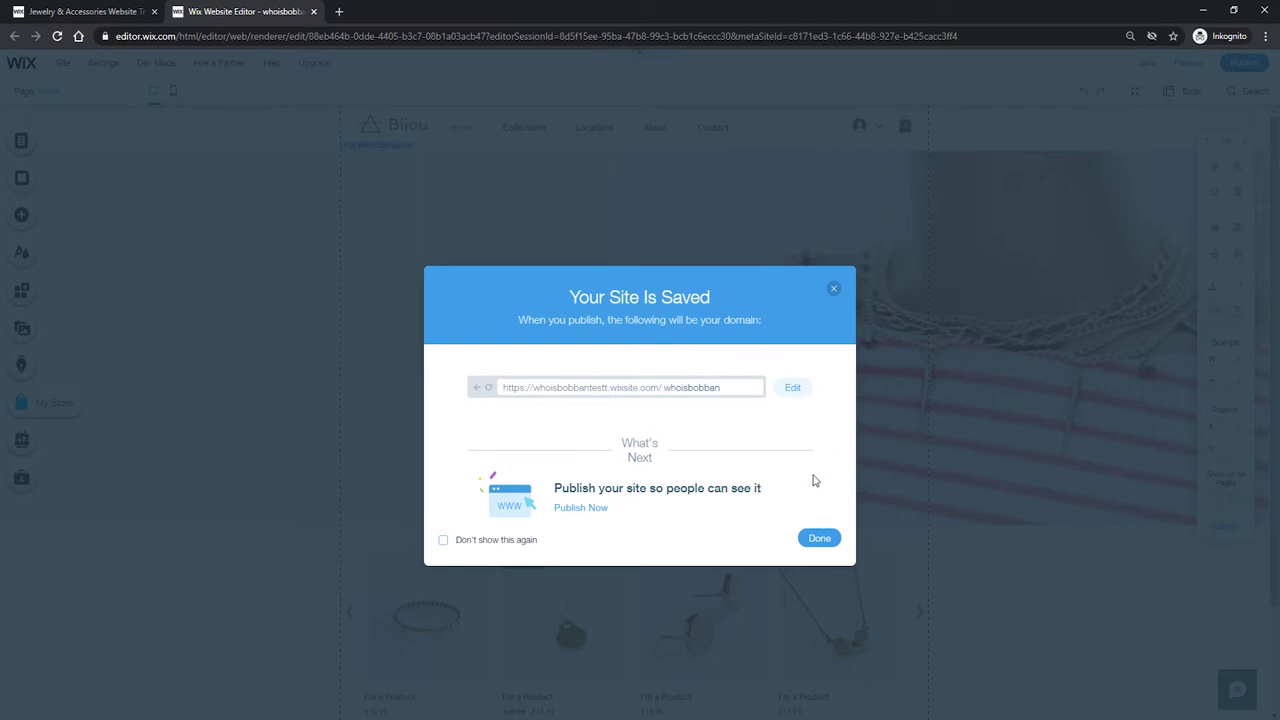
click(821, 540)
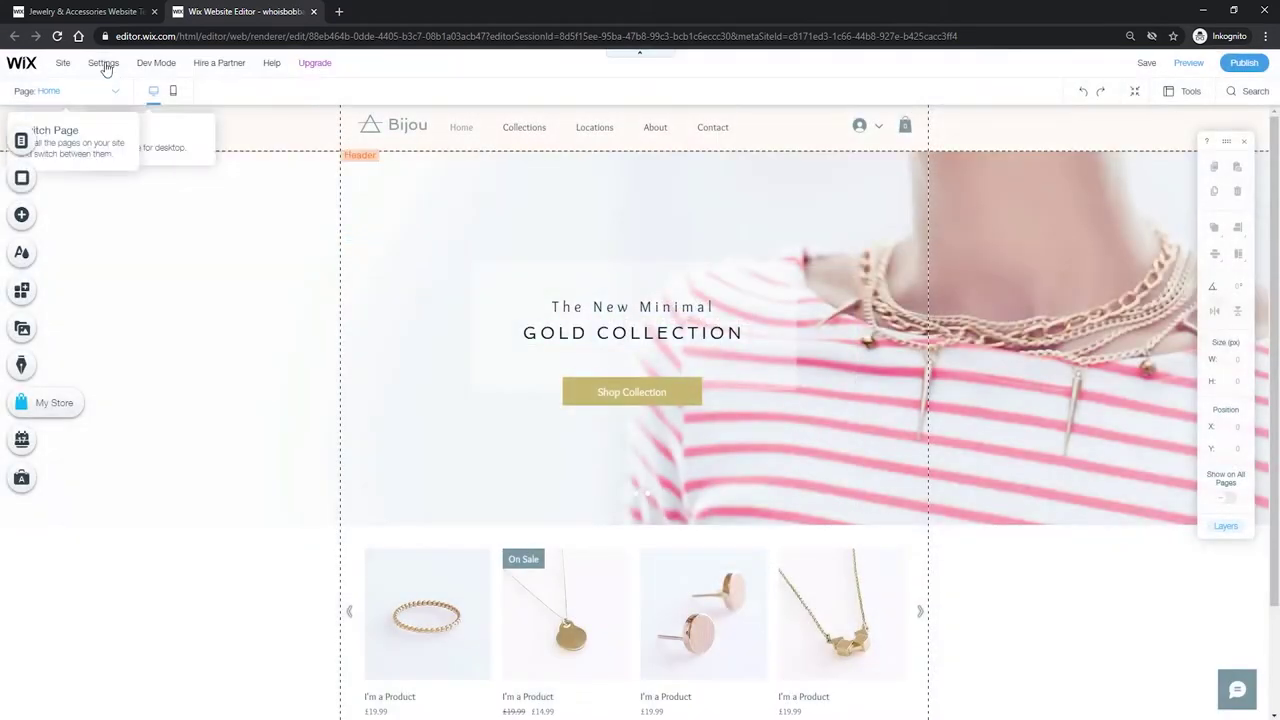
Open the Premium plan upgrade page for the site.
mouse_move(105, 67)
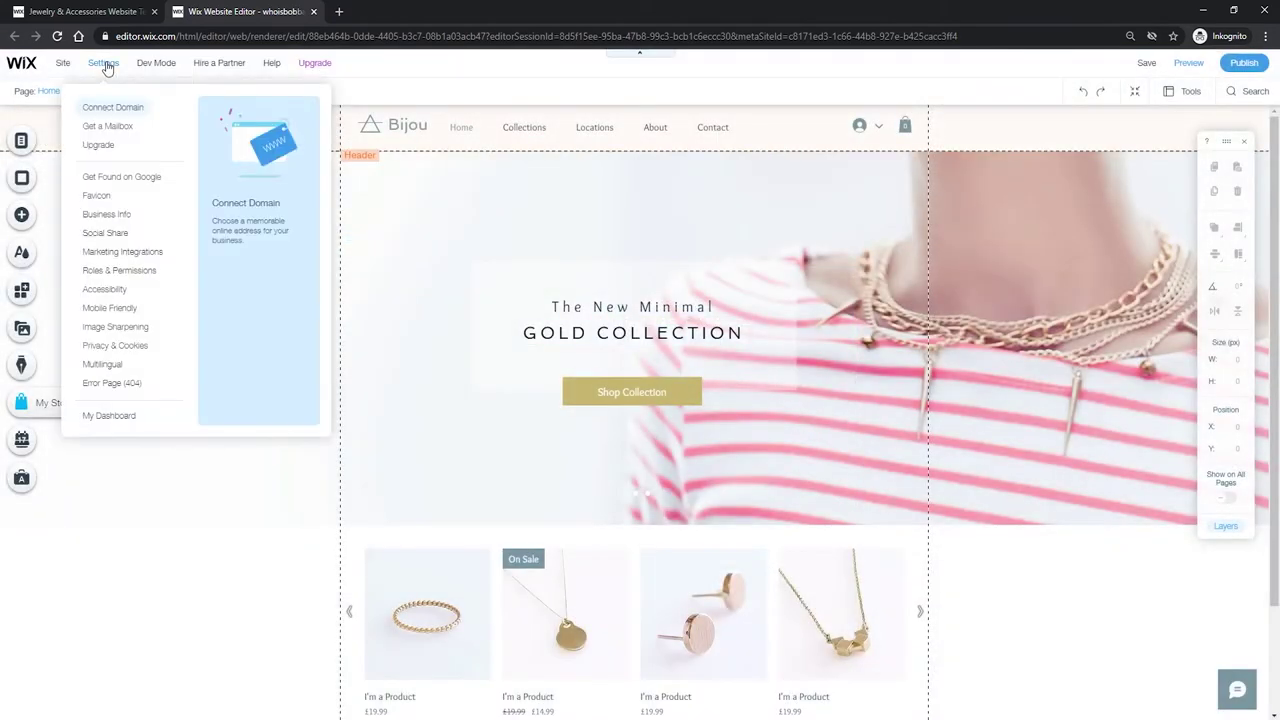
click(99, 145)
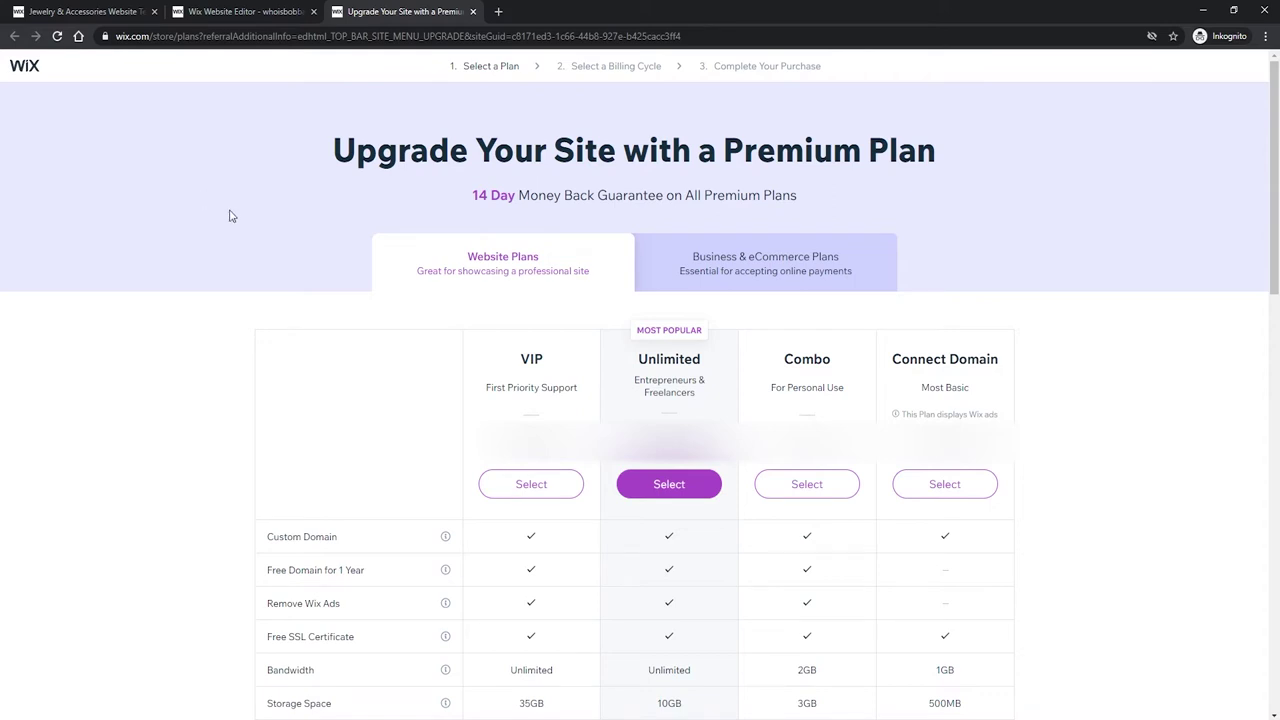
Purchase the Business Basic plan from the Business & eCommerce plans with the yearly billing cycle.
click(720, 273)
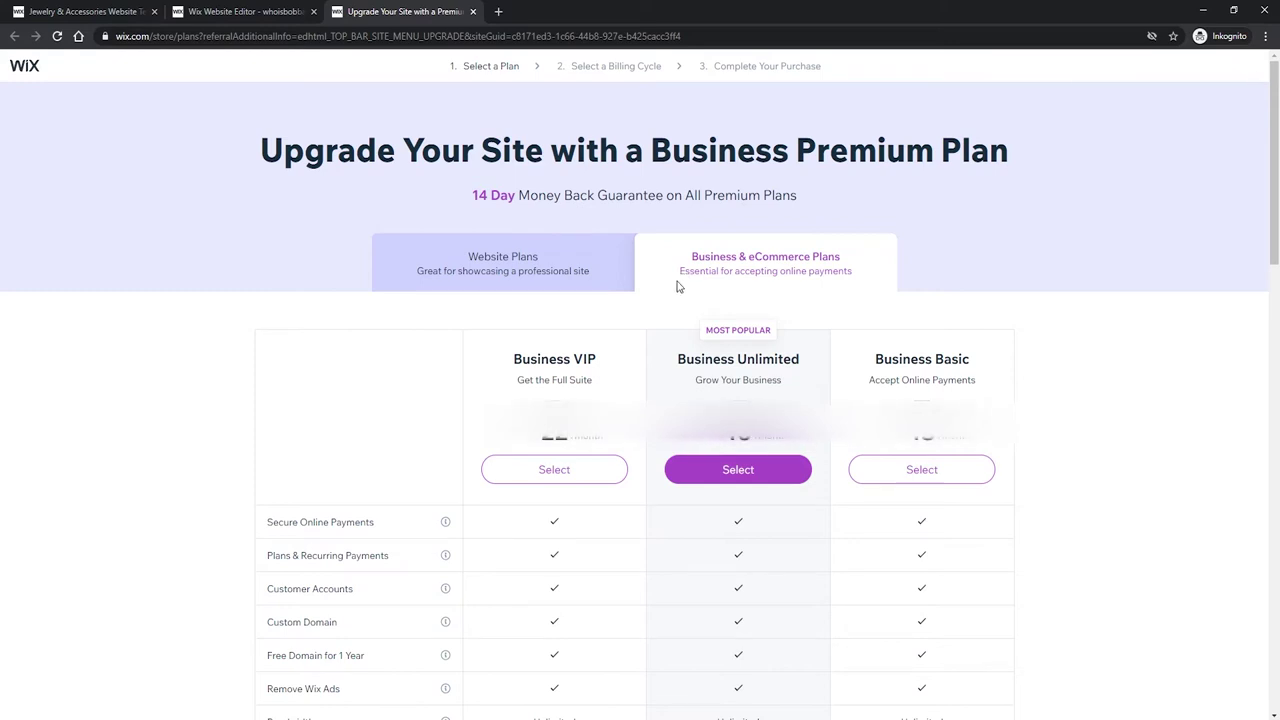
scroll(654, 354, down, 4)
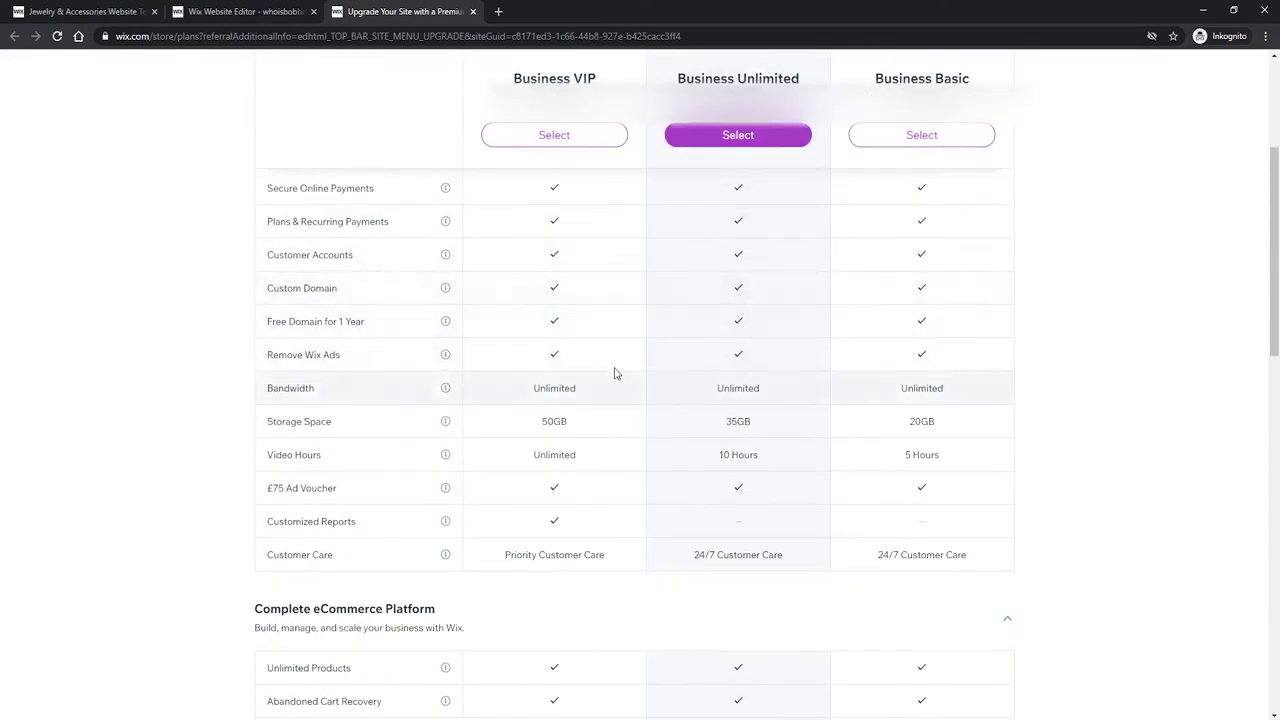
scroll(611, 480, up, 1)
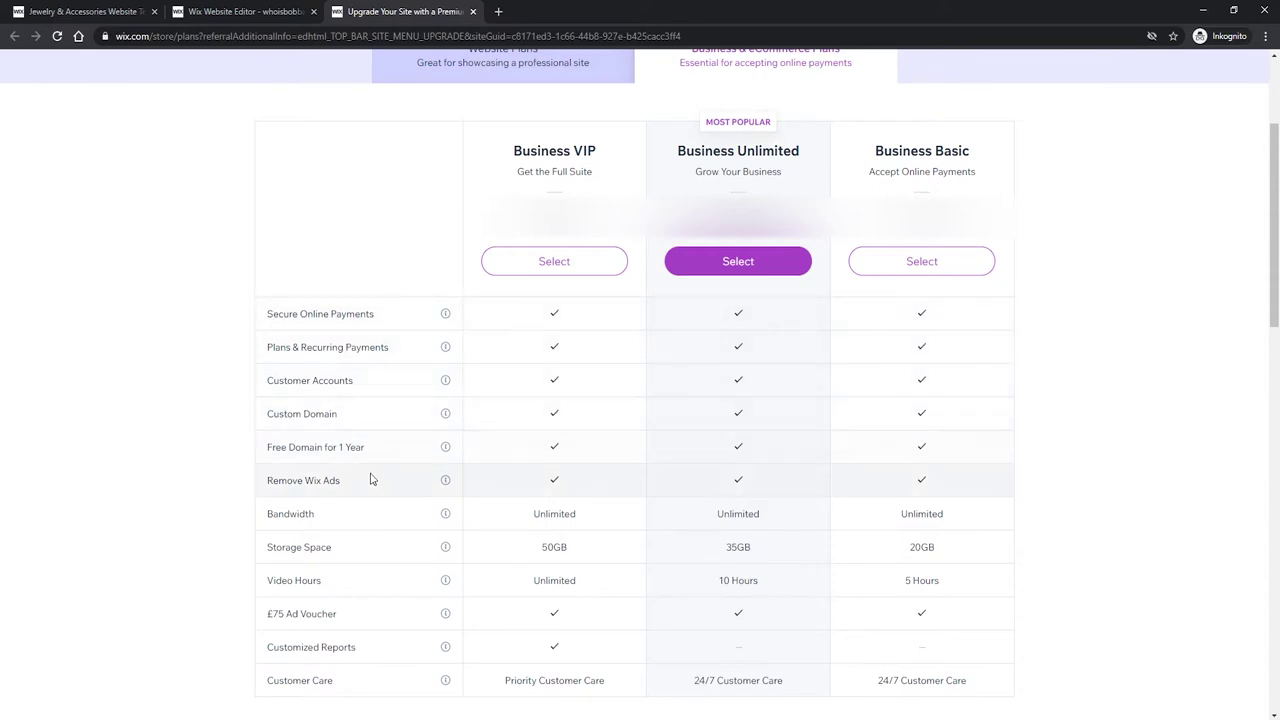
mouse_move(450, 482)
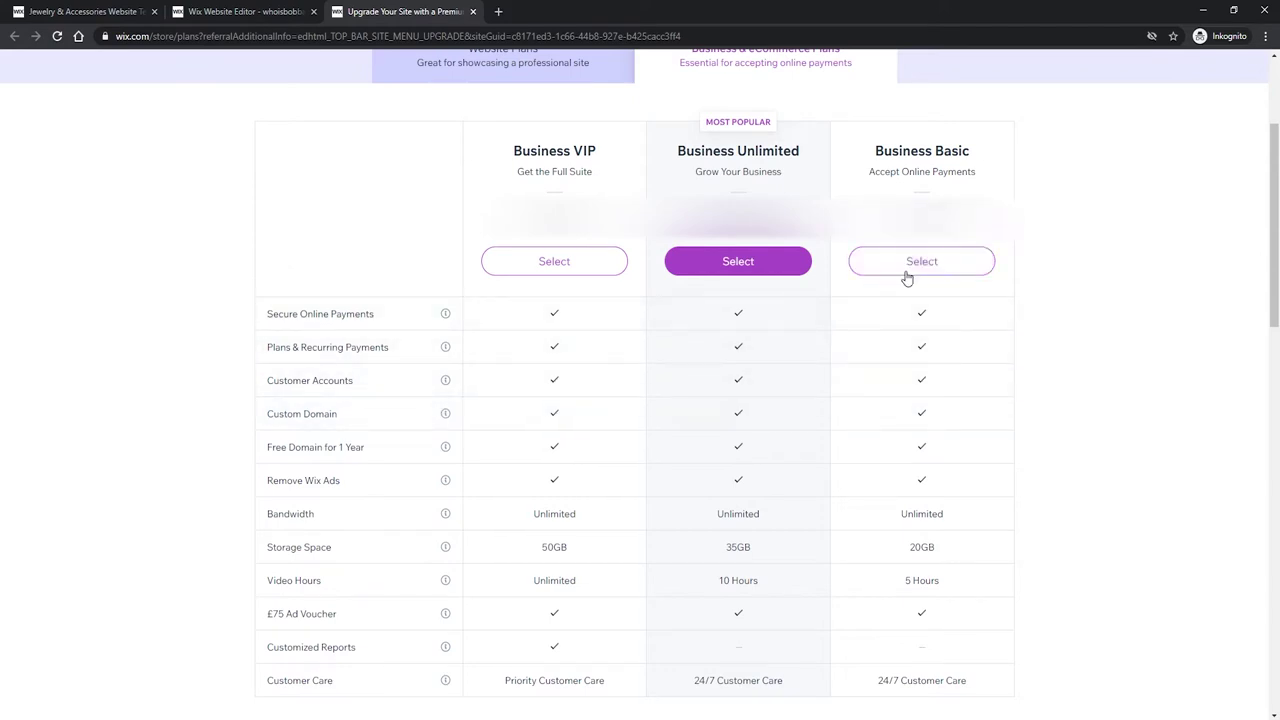
click(957, 263)
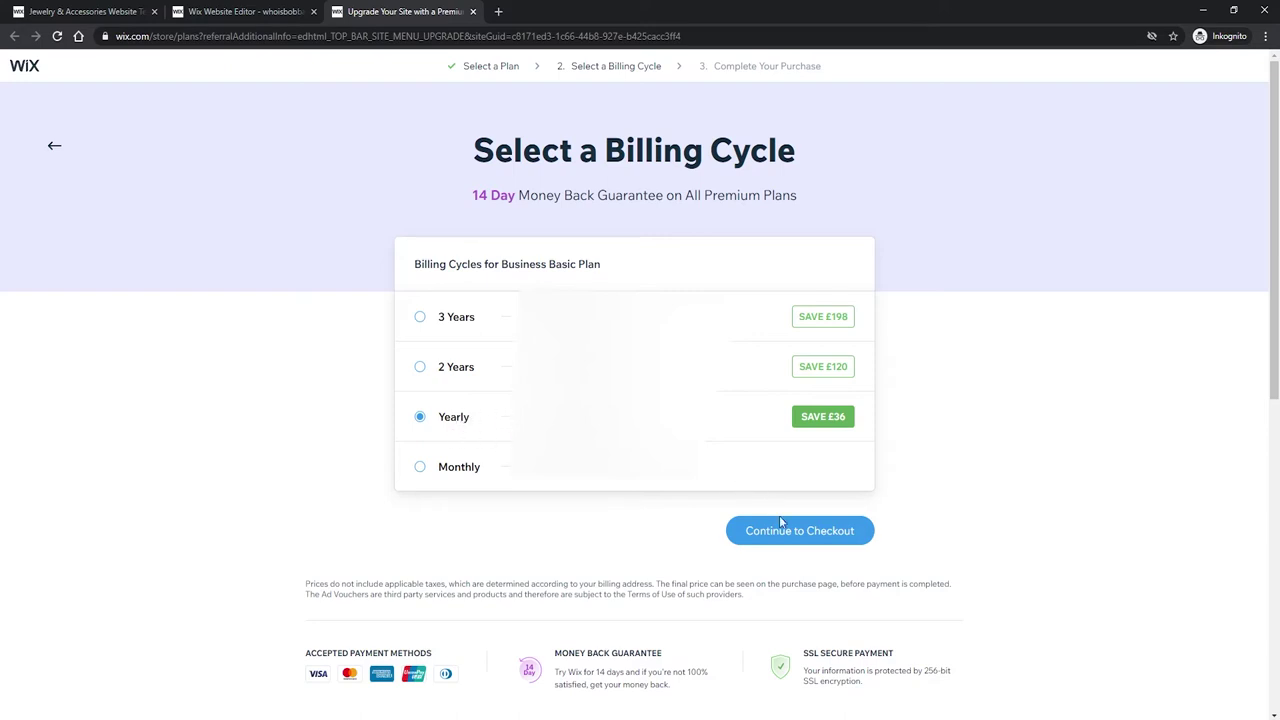
click(827, 541)
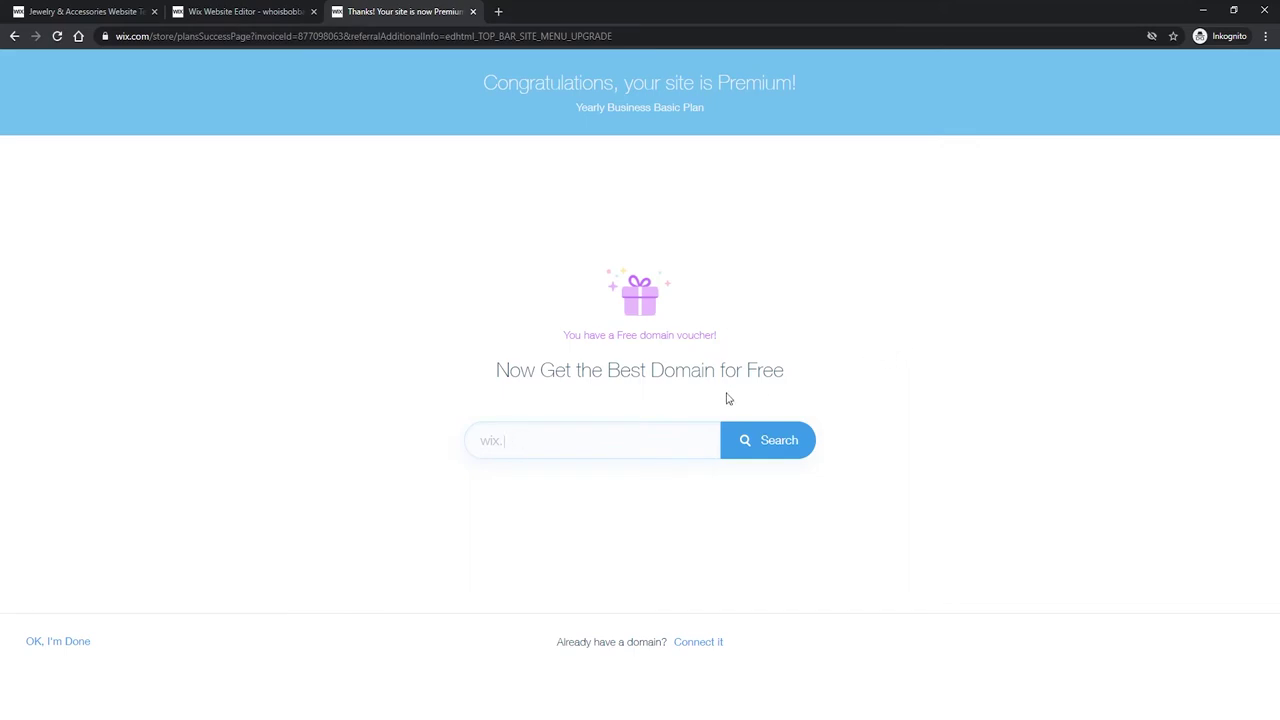
Search for the domain whoisbobban.com and claim it with the free domain voucher.
click(630, 439)
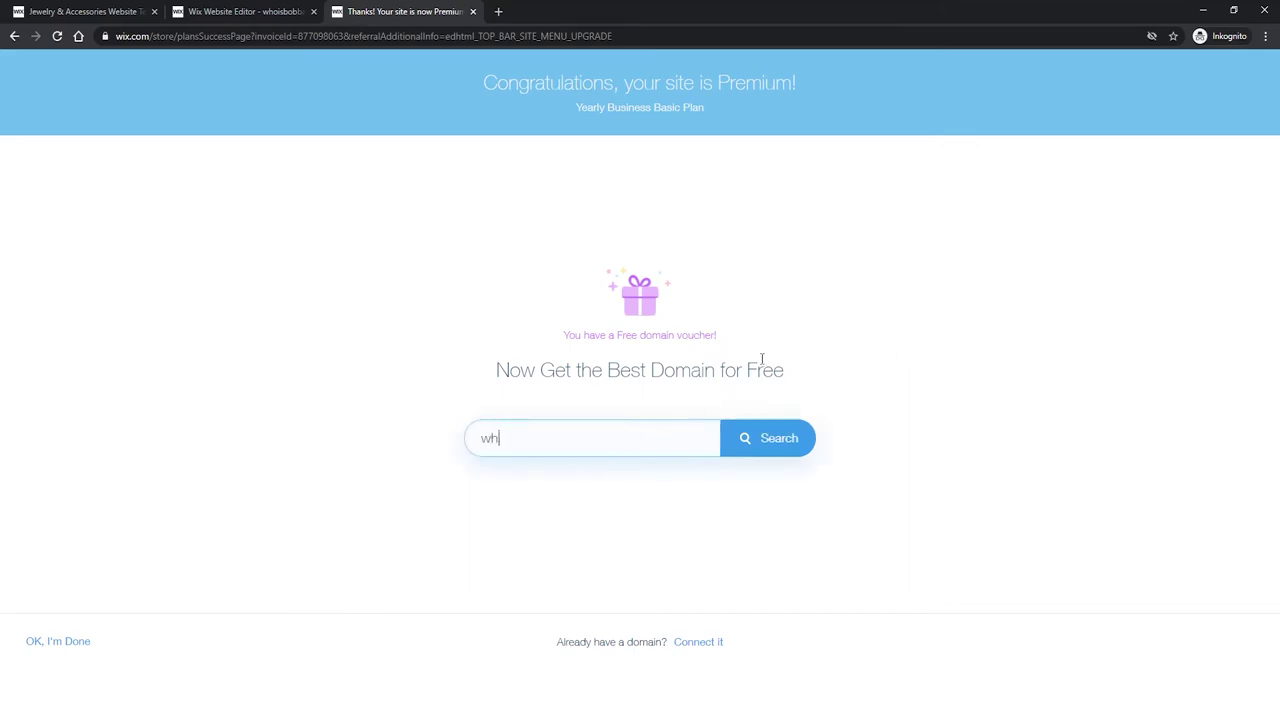
text(whoisbobban.com)
click(774, 437)
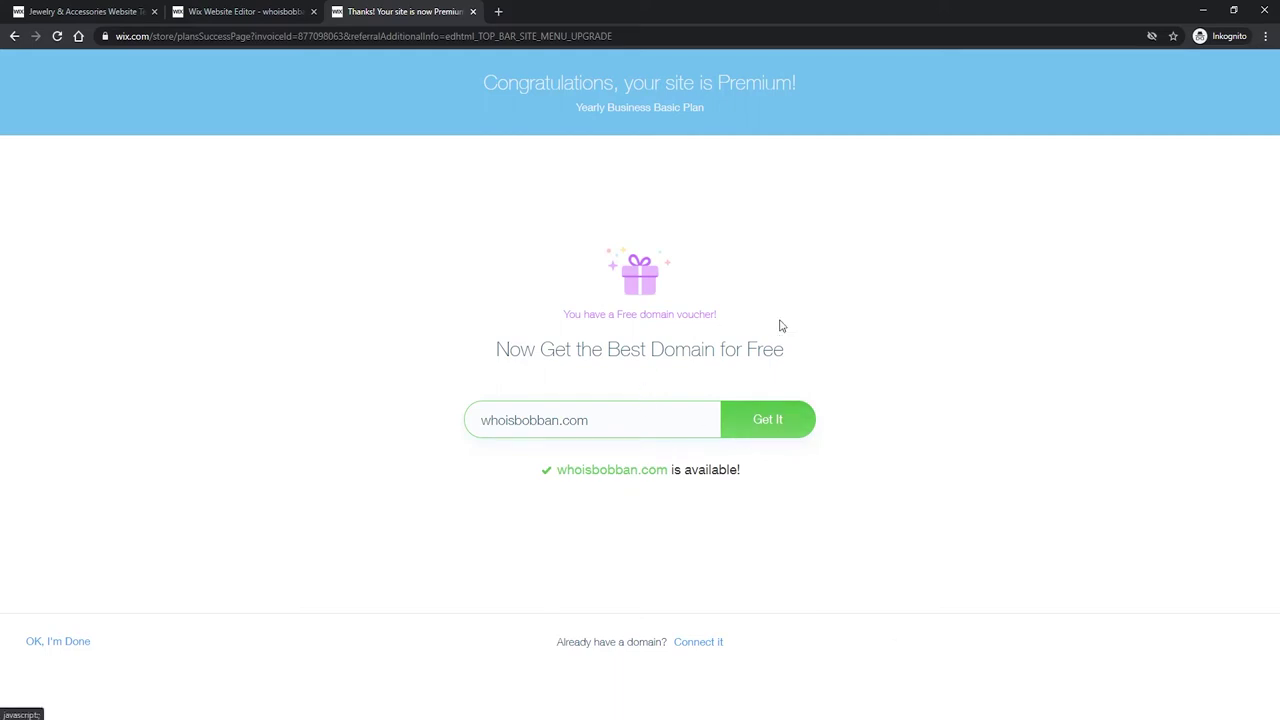
click(771, 427)
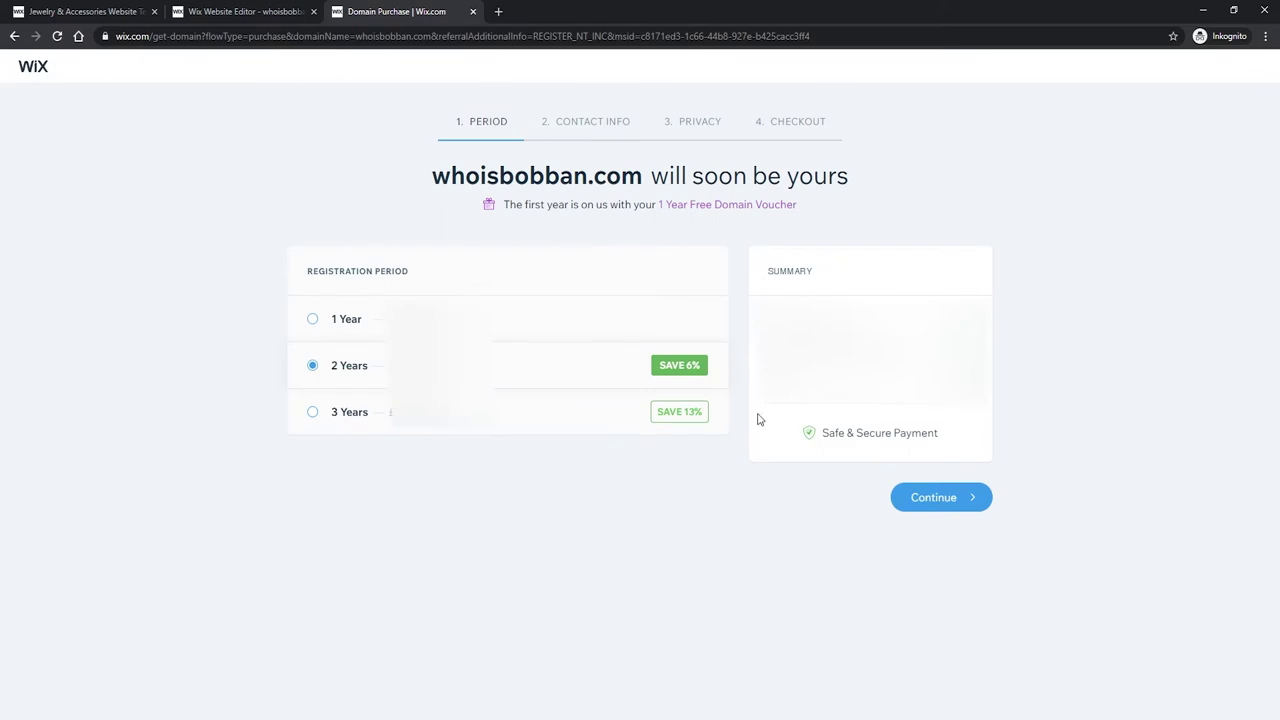
Choose the 1 Year registration period for the domain and continue with its purchase.
click(538, 316)
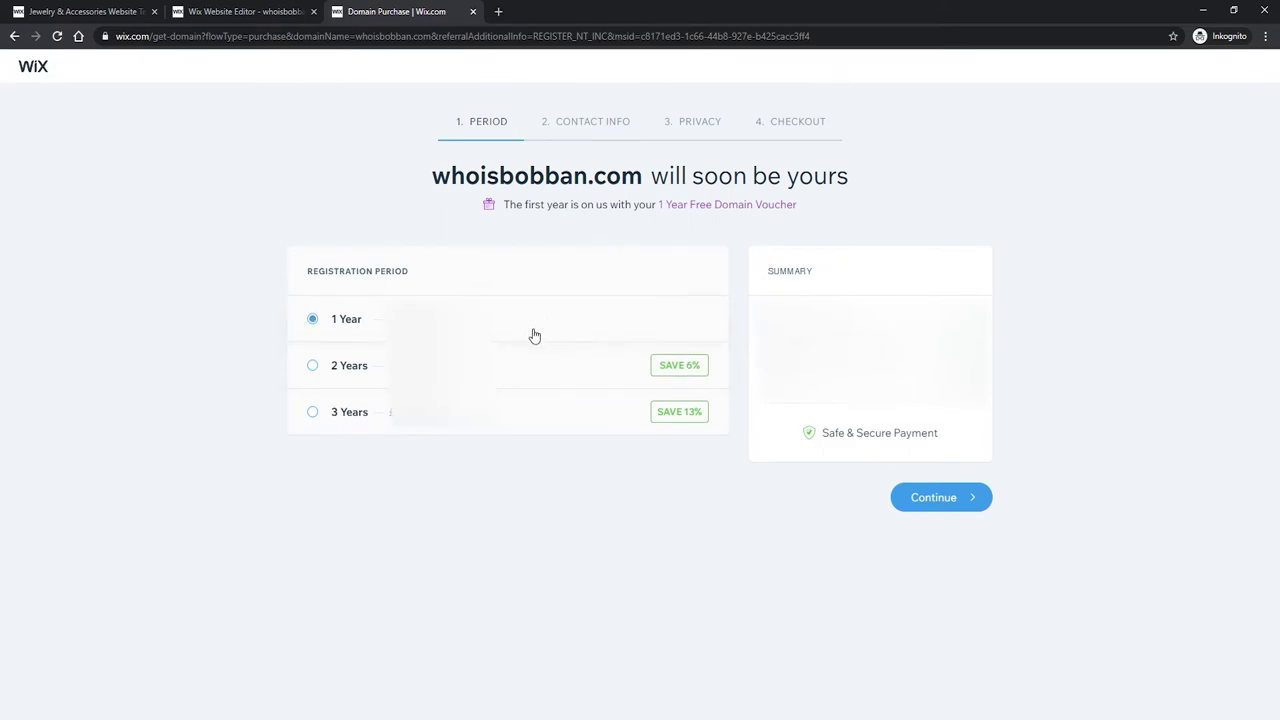
click(493, 368)
key(Down)
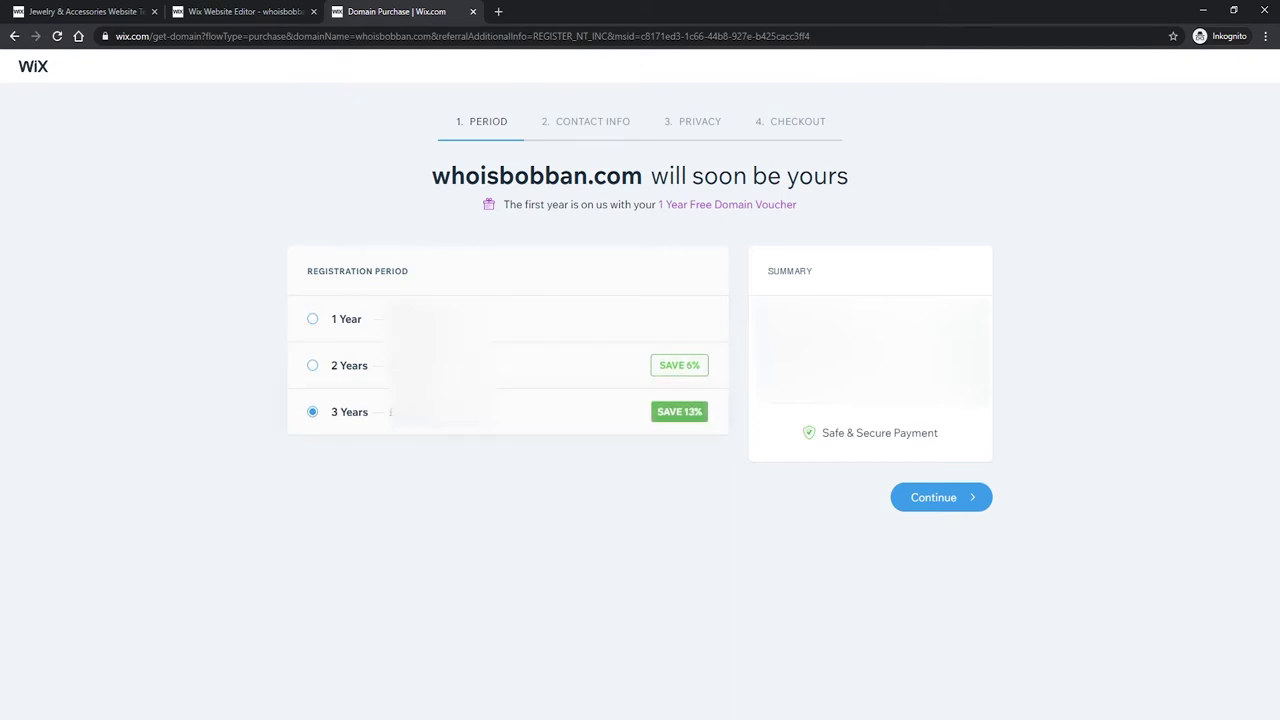
key(Down)
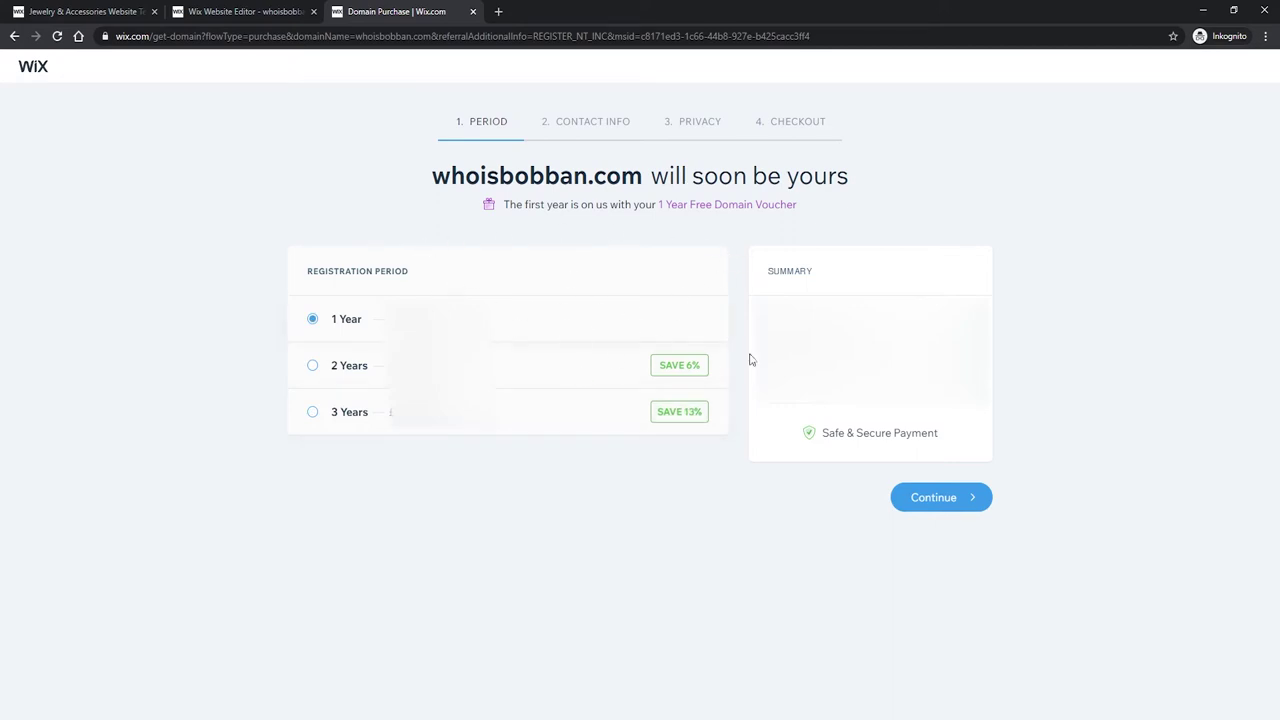
click(960, 498)
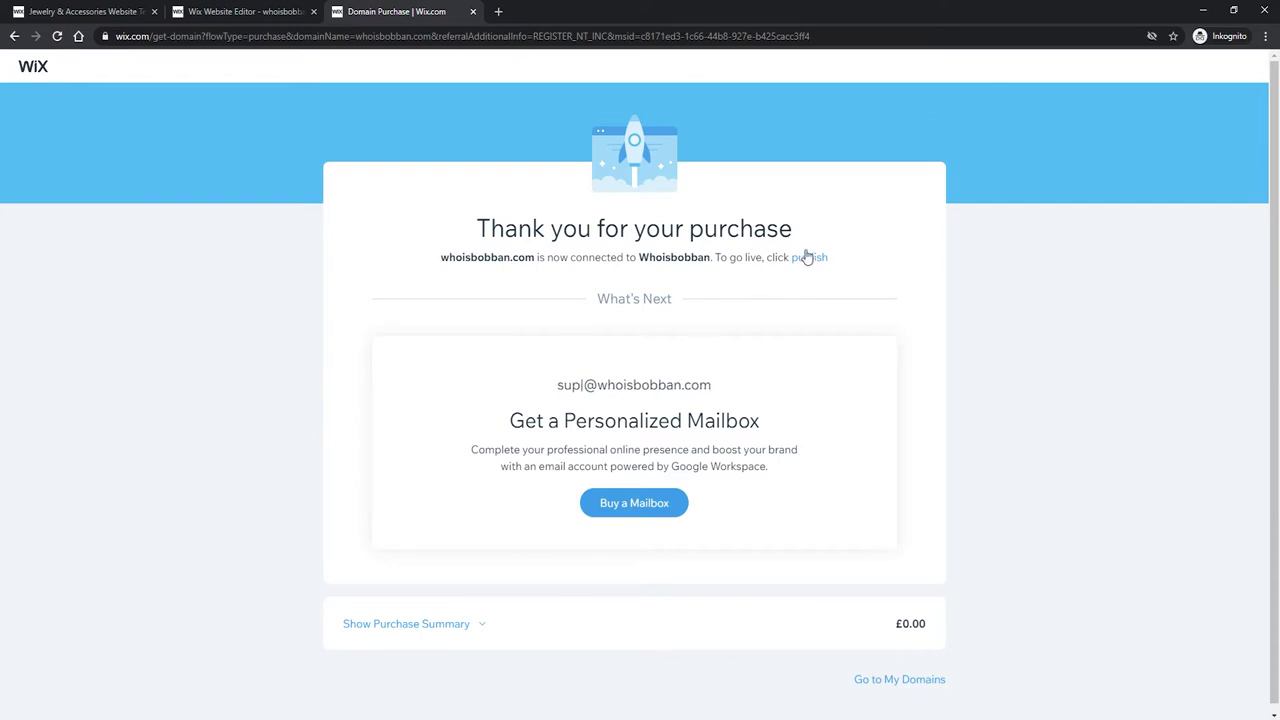
Return to the Wix Website Editor tab and reload the site.
click(258, 13)
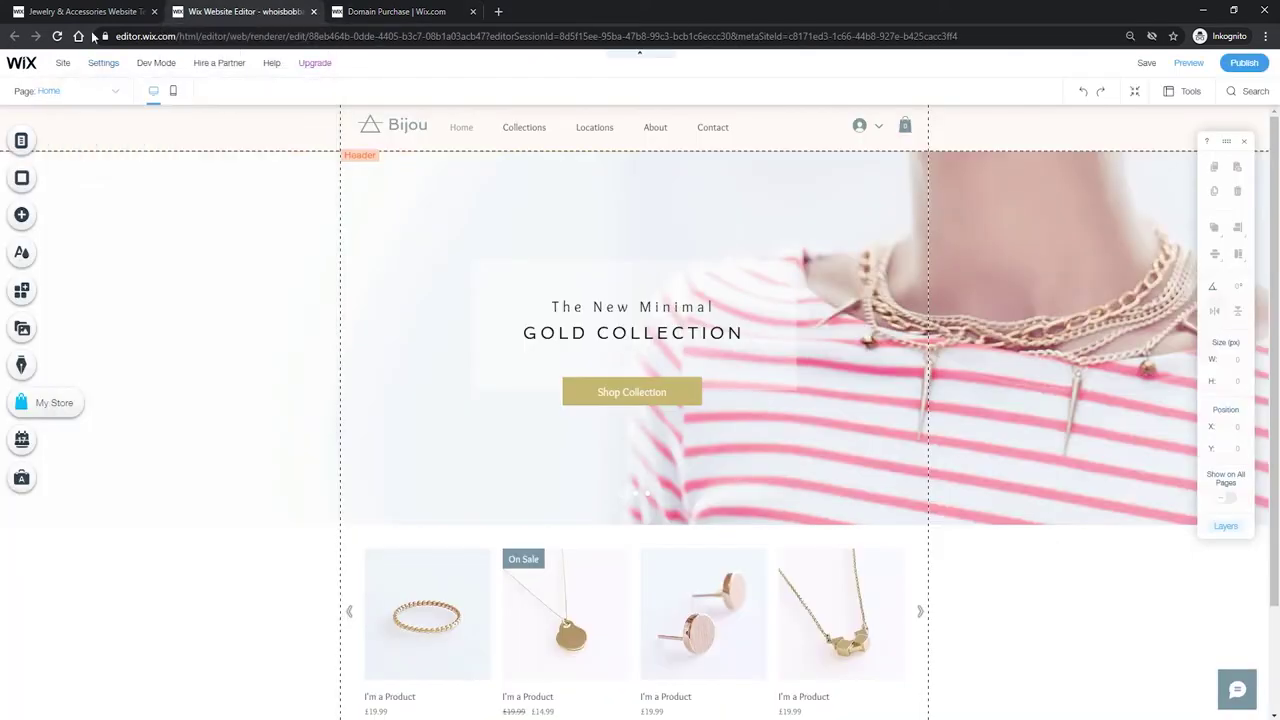
click(57, 37)
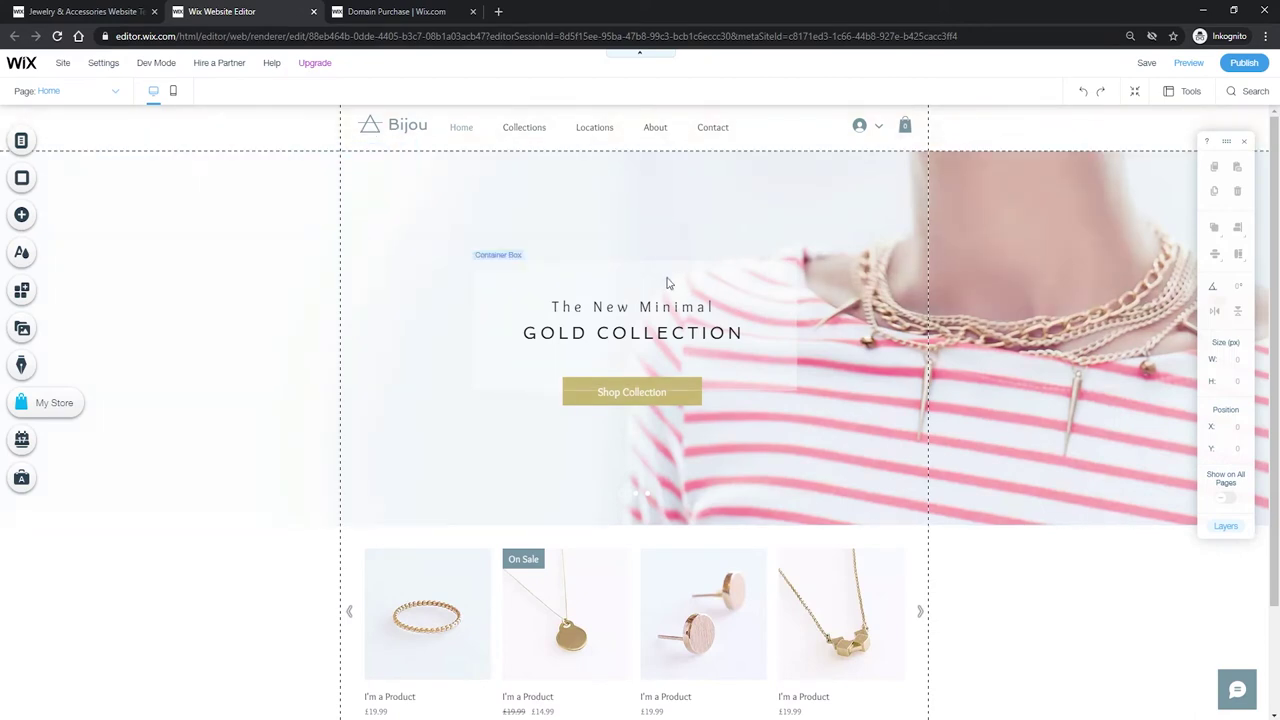
scroll(666, 280, down, 2)
scroll(571, 277, up, 2)
Examine the list of site, store and member pages and the layout of the Home page.
click(115, 97)
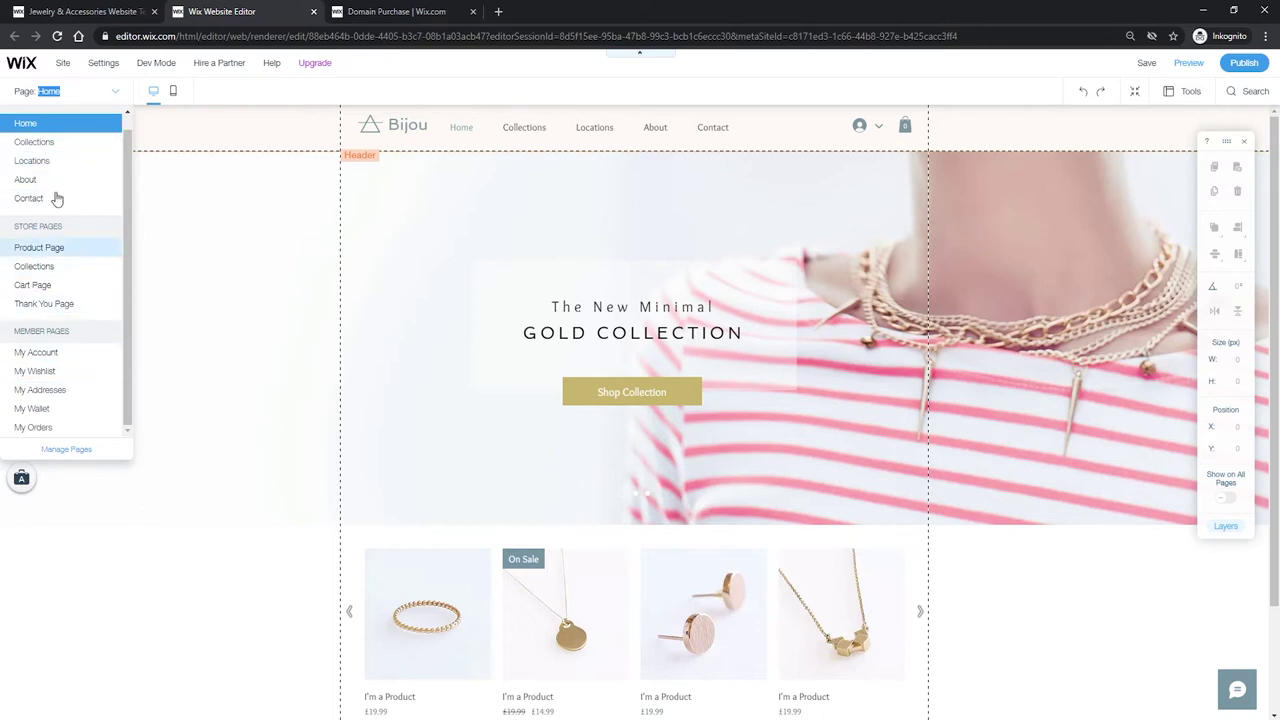
click(72, 130)
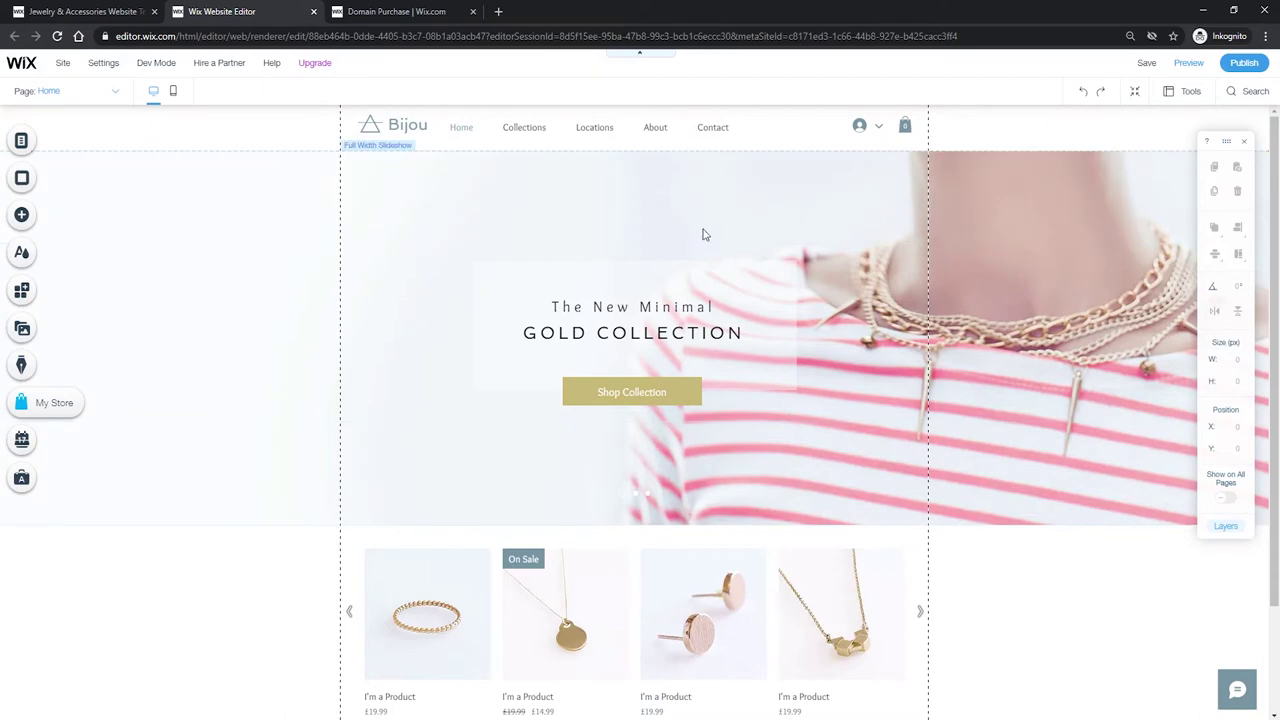
scroll(557, 310, down, 2)
scroll(557, 310, up, 2)
click(85, 98)
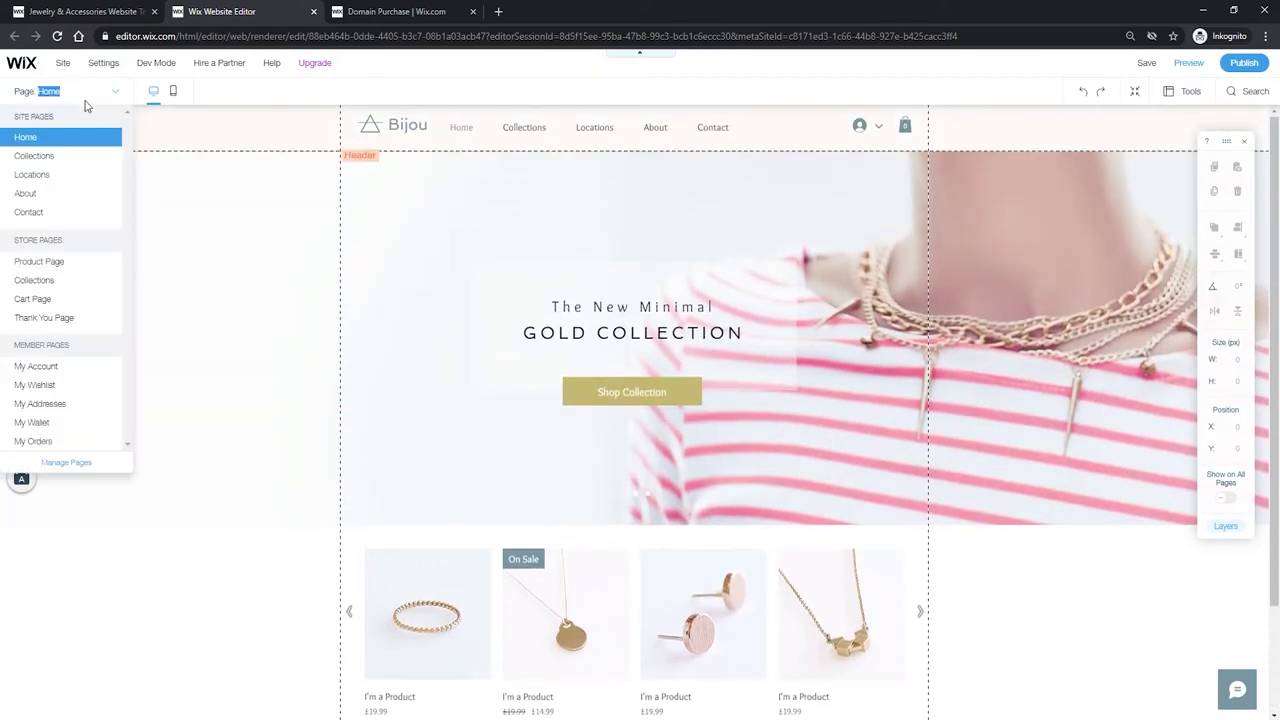
click(79, 145)
click(70, 95)
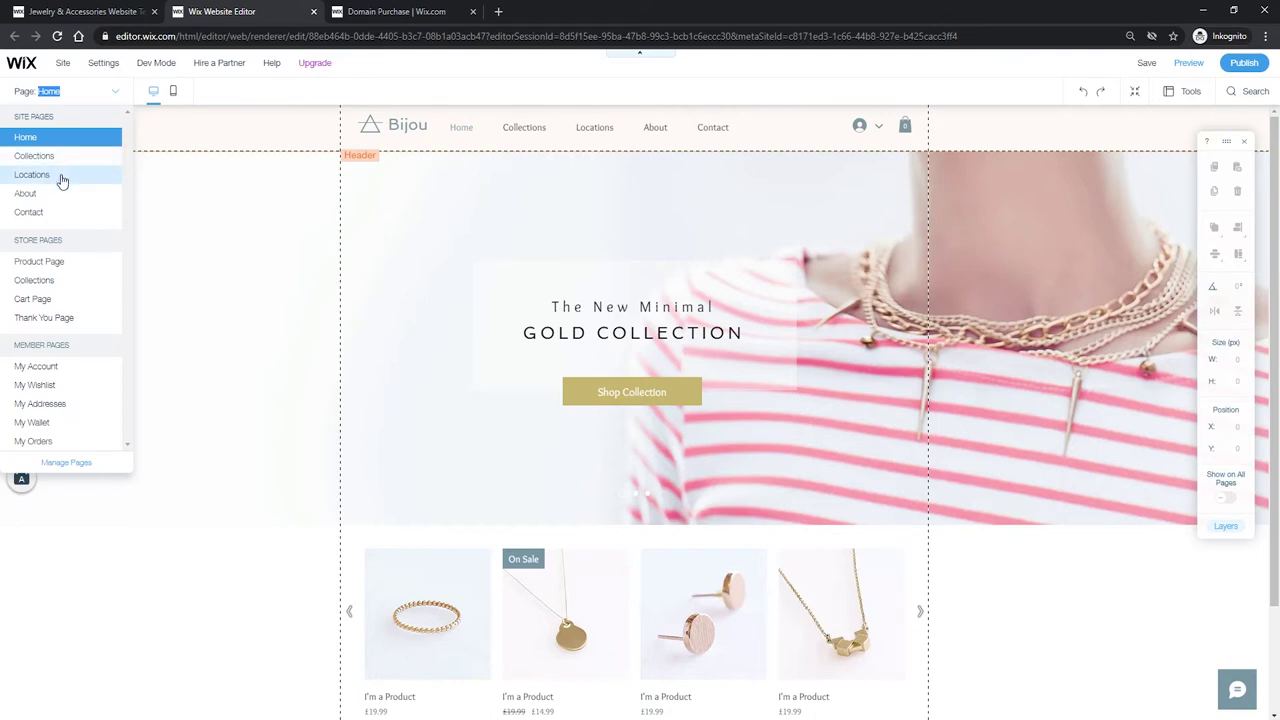
click(116, 94)
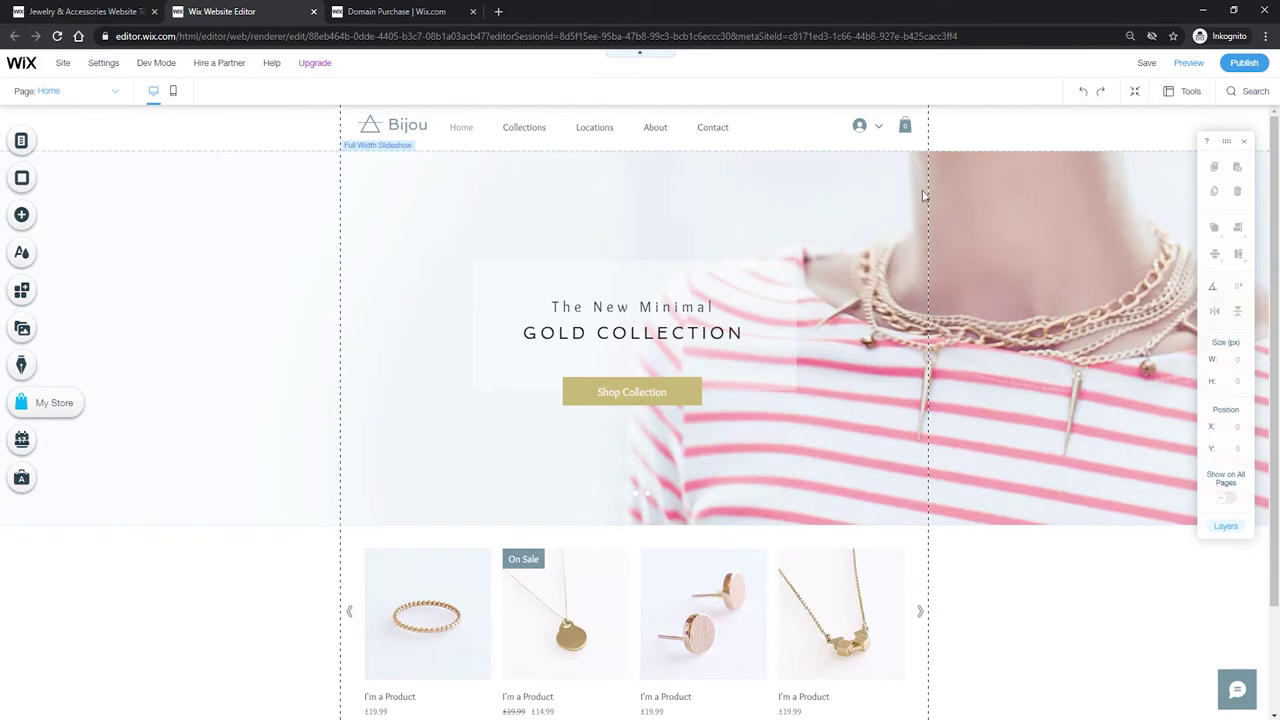
Inspect the Home page's slideshow, container box, Shop Collection button, product slider gallery and heading text as separate elements.
click(661, 205)
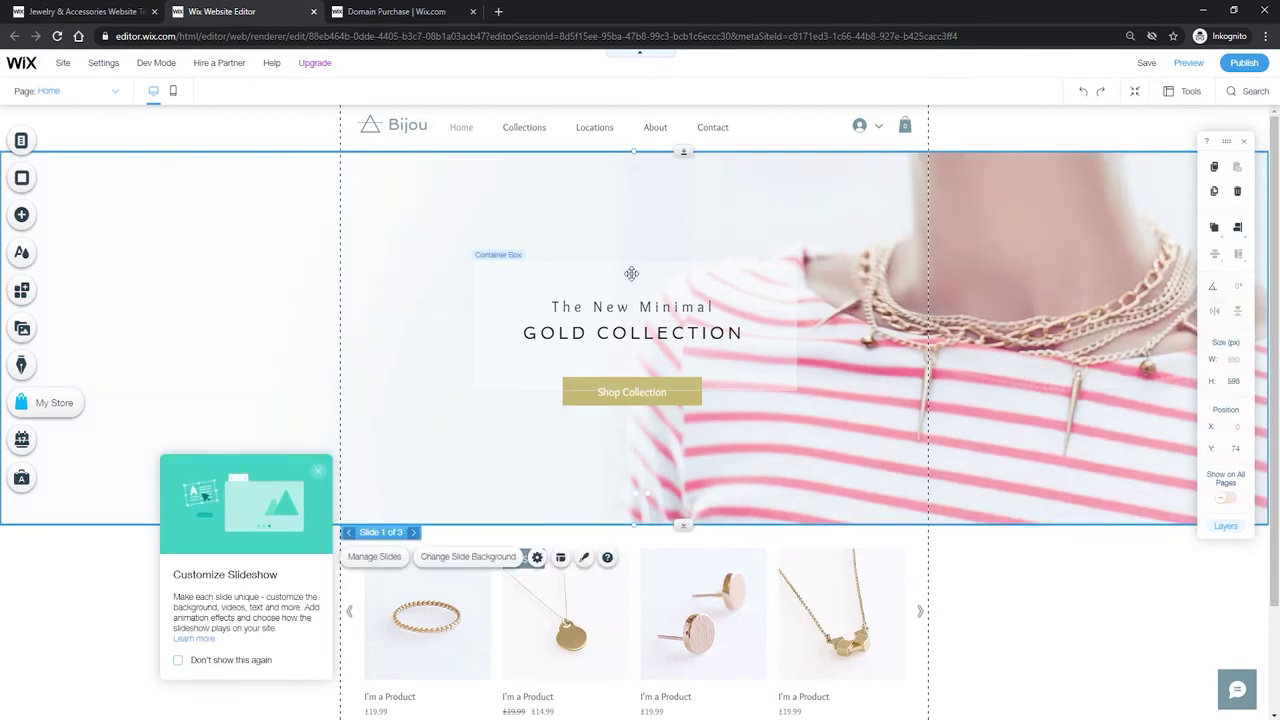
click(631, 273)
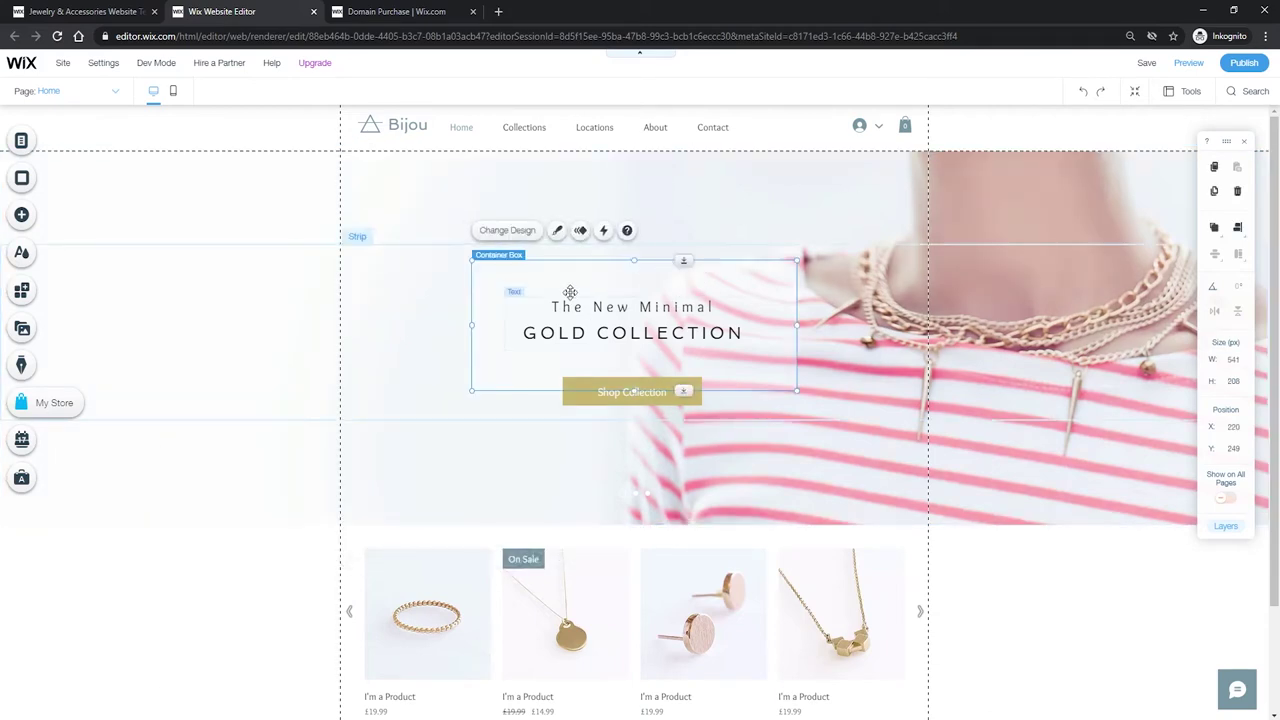
click(593, 403)
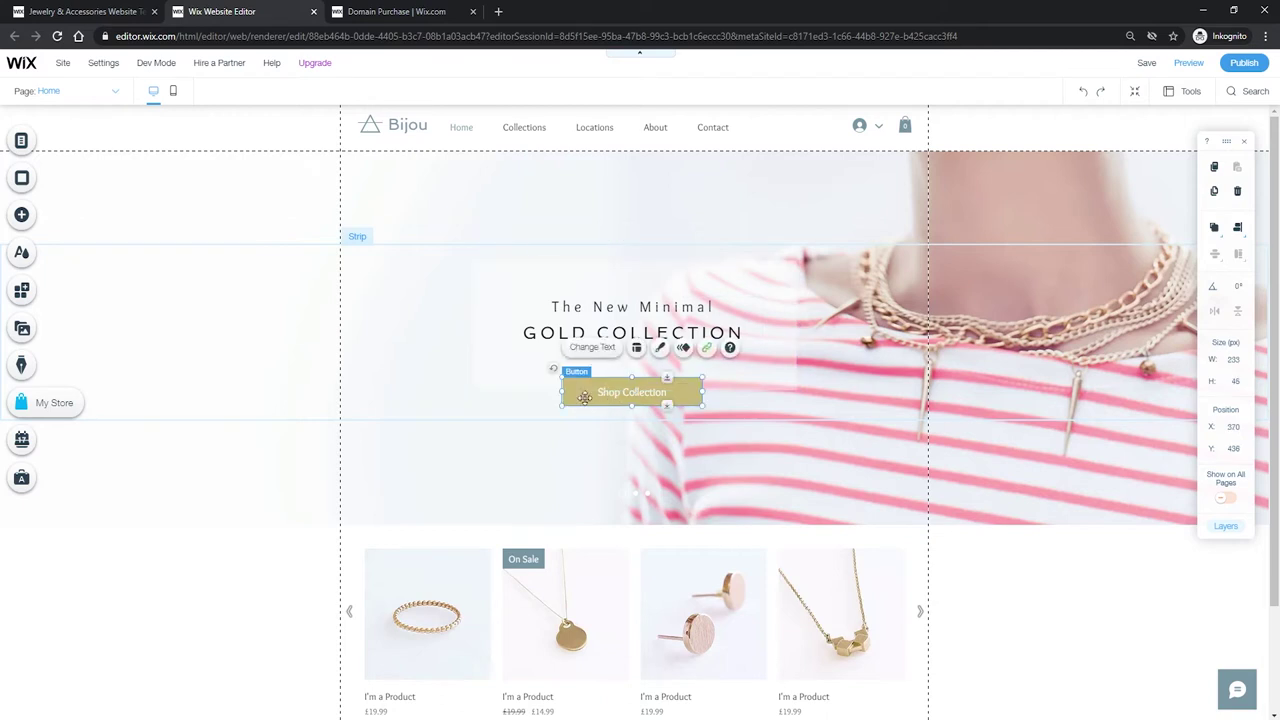
scroll(675, 520, down, 1)
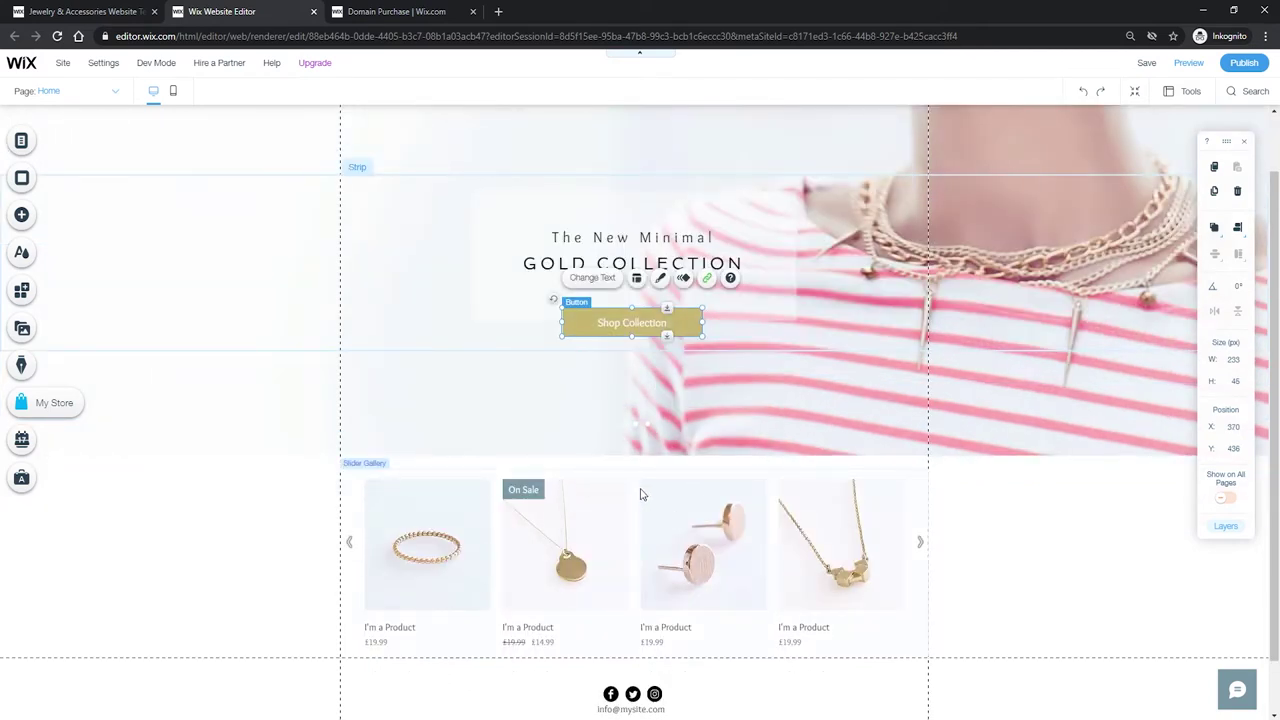
click(436, 503)
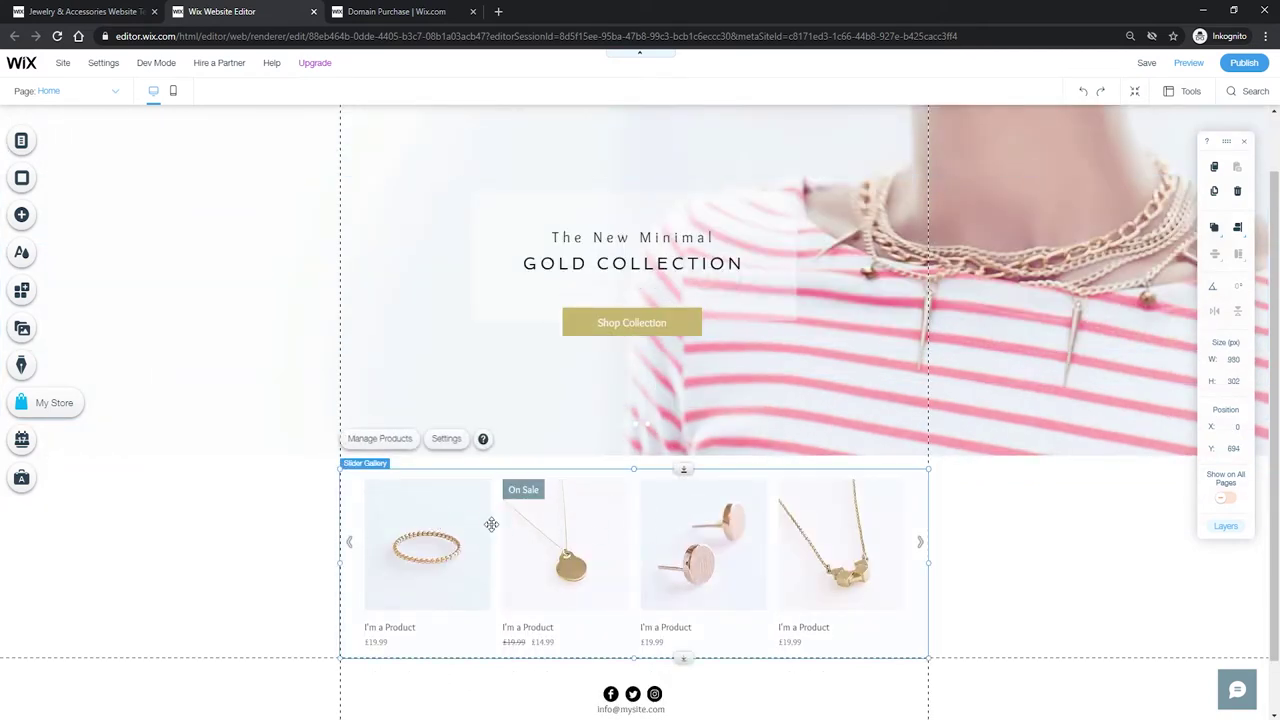
scroll(555, 475, up, 1)
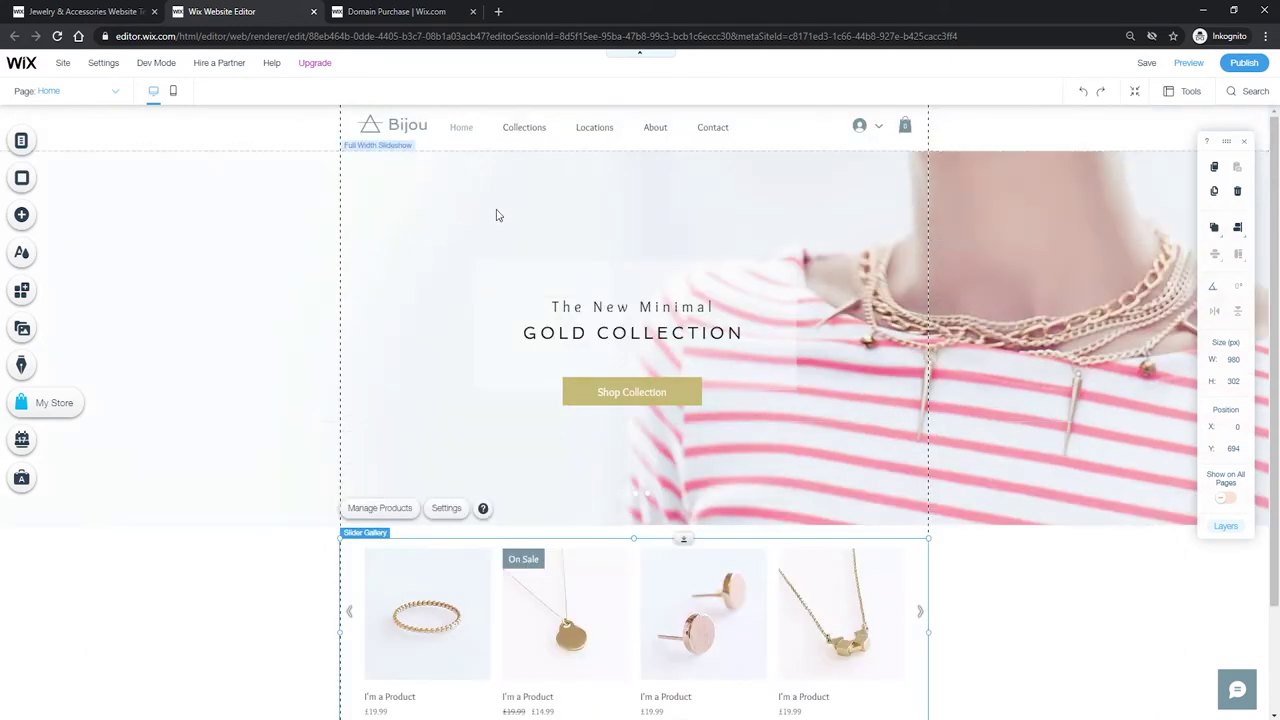
click(617, 305)
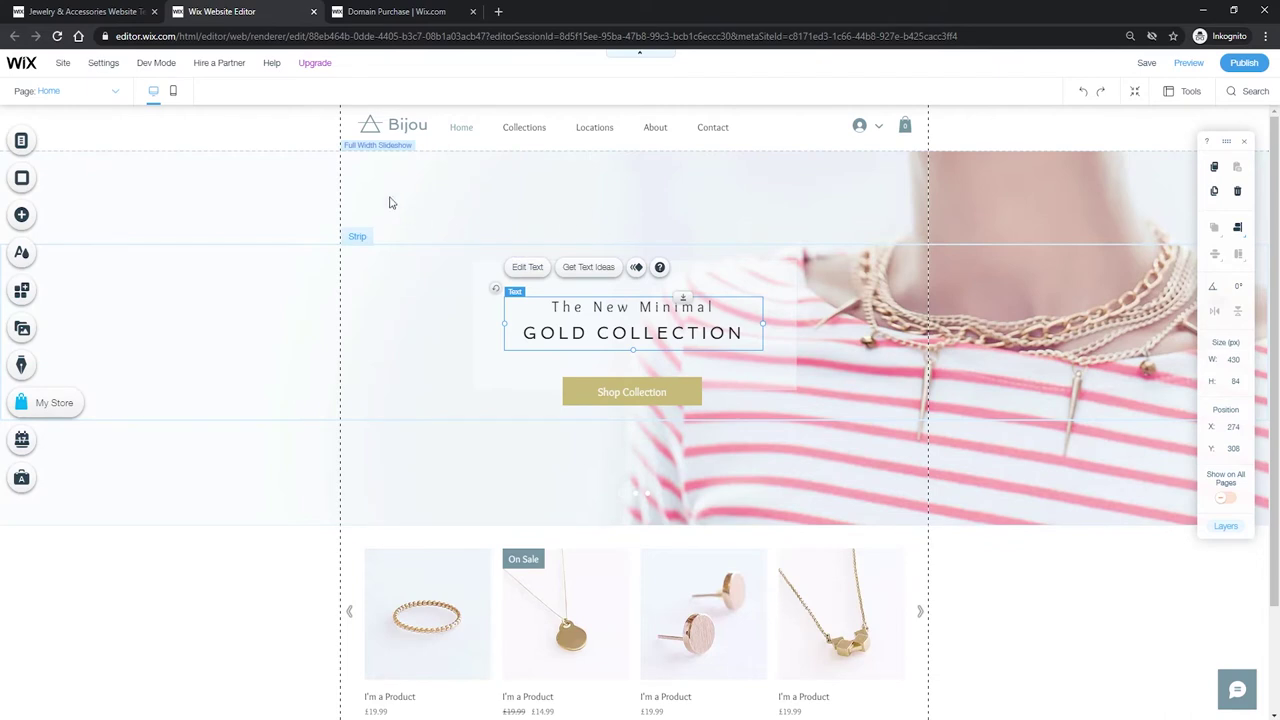
Select the full-width slideshow, dismiss the customization tip and look at its second slide before returning to the first.
click(757, 208)
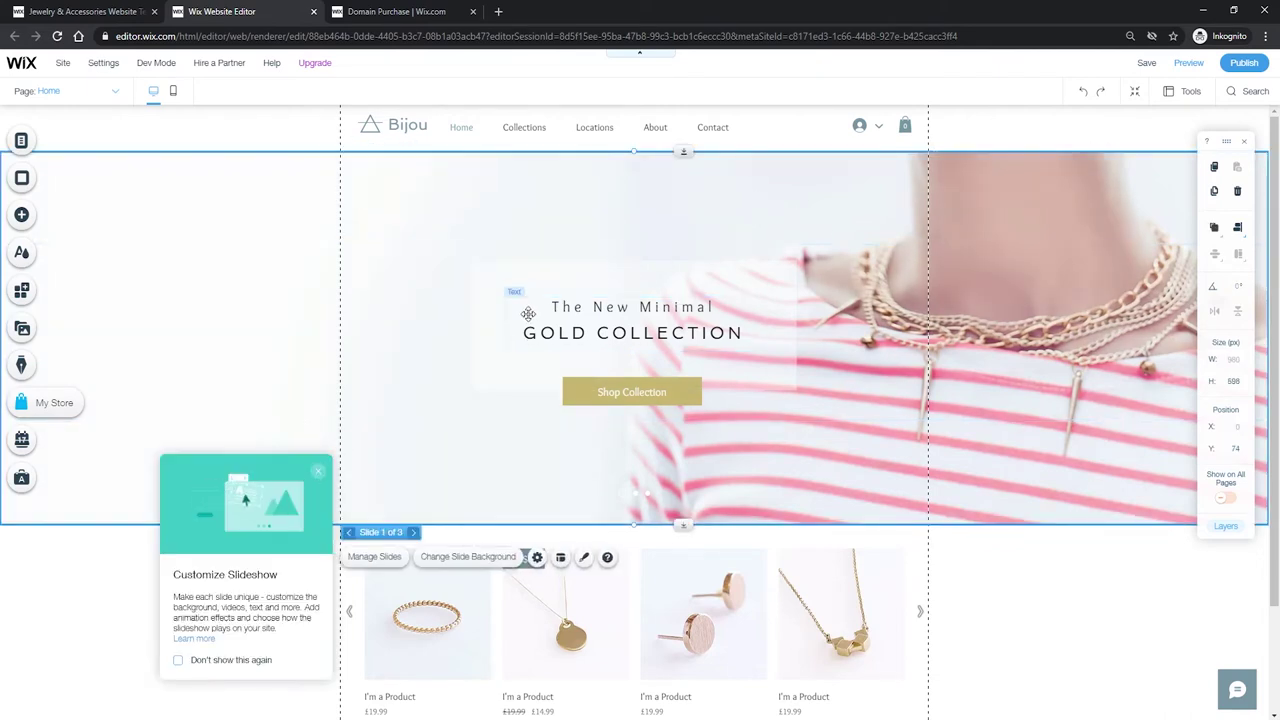
click(318, 469)
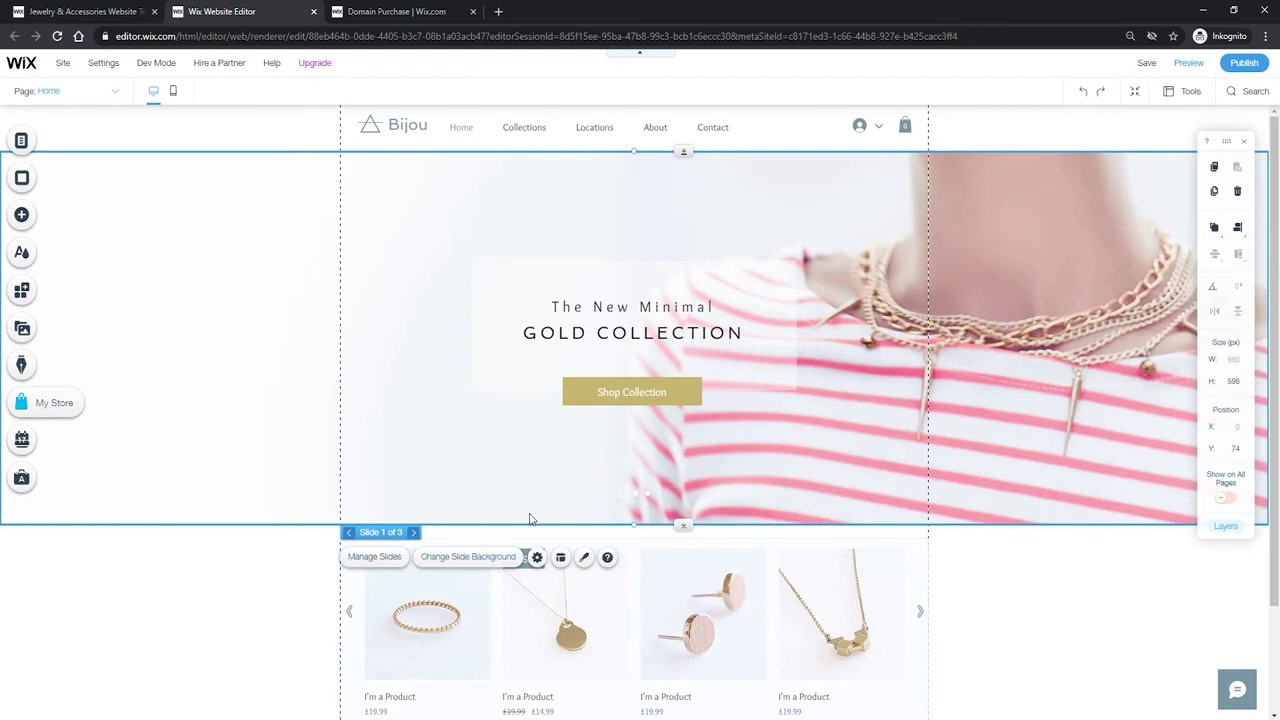
click(414, 538)
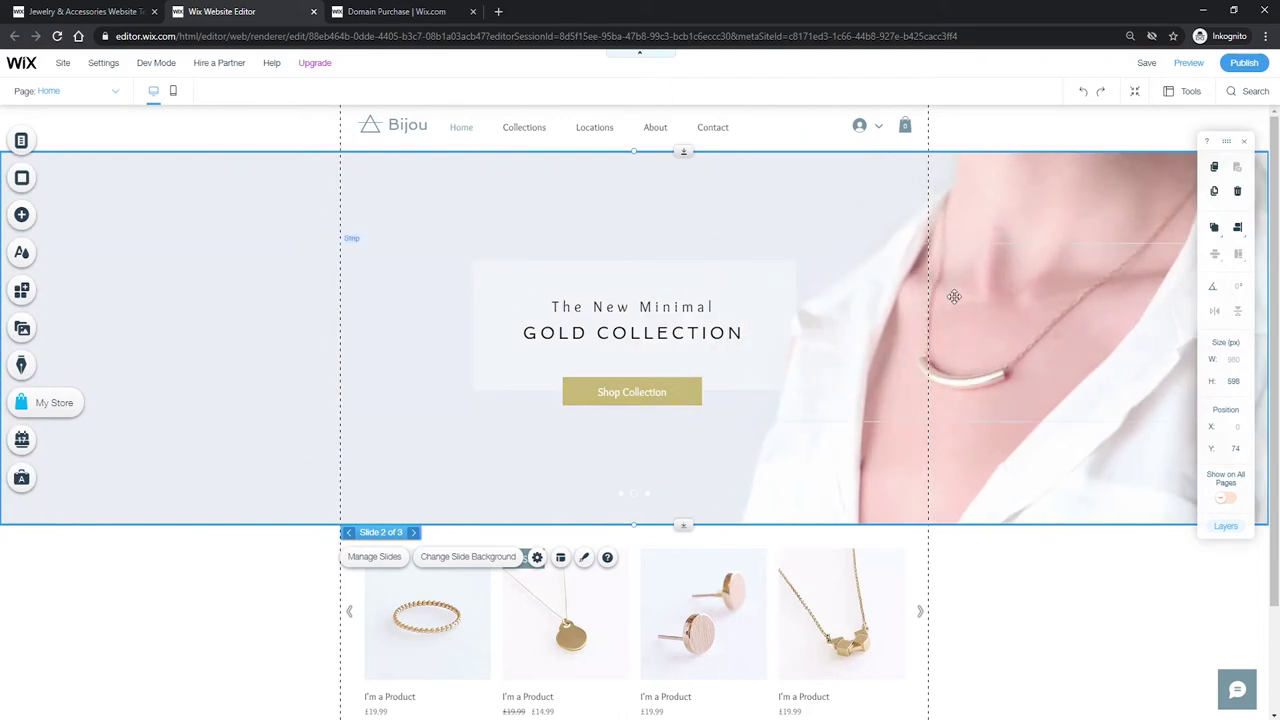
click(348, 532)
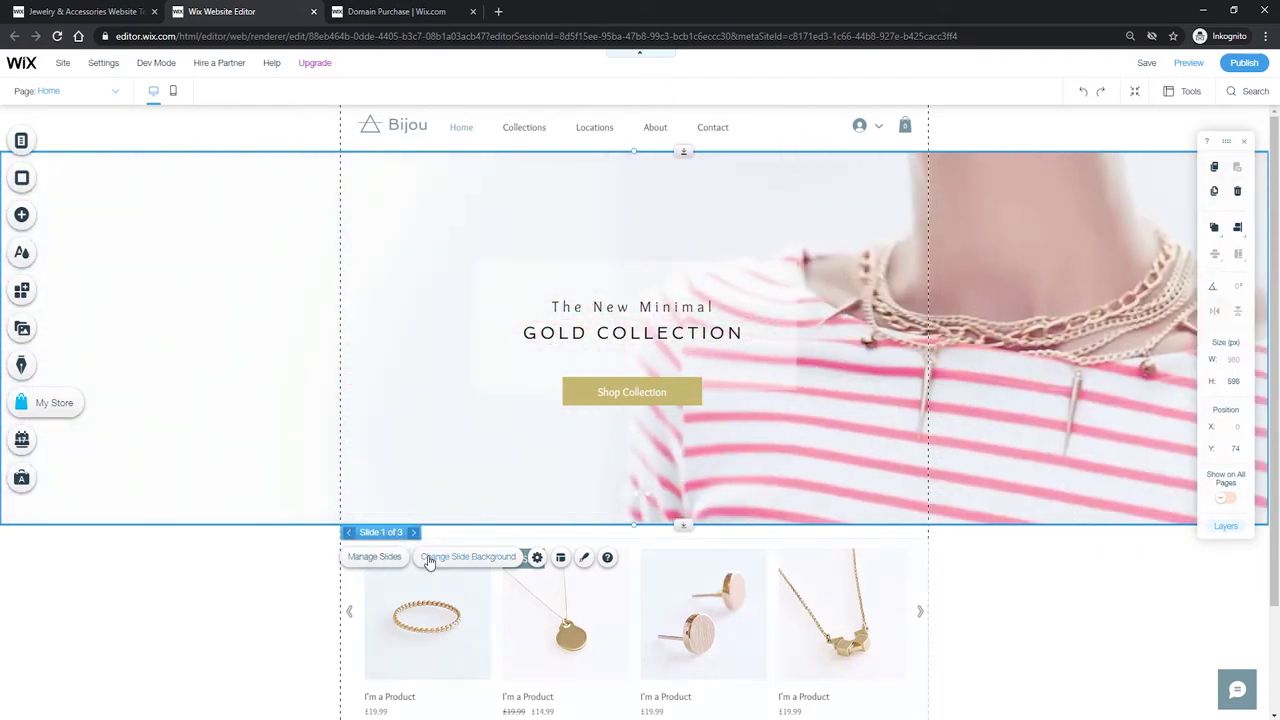
Reorder the slideshow so Slide 2 comes before Slide 1, and display the new first slide.
click(376, 557)
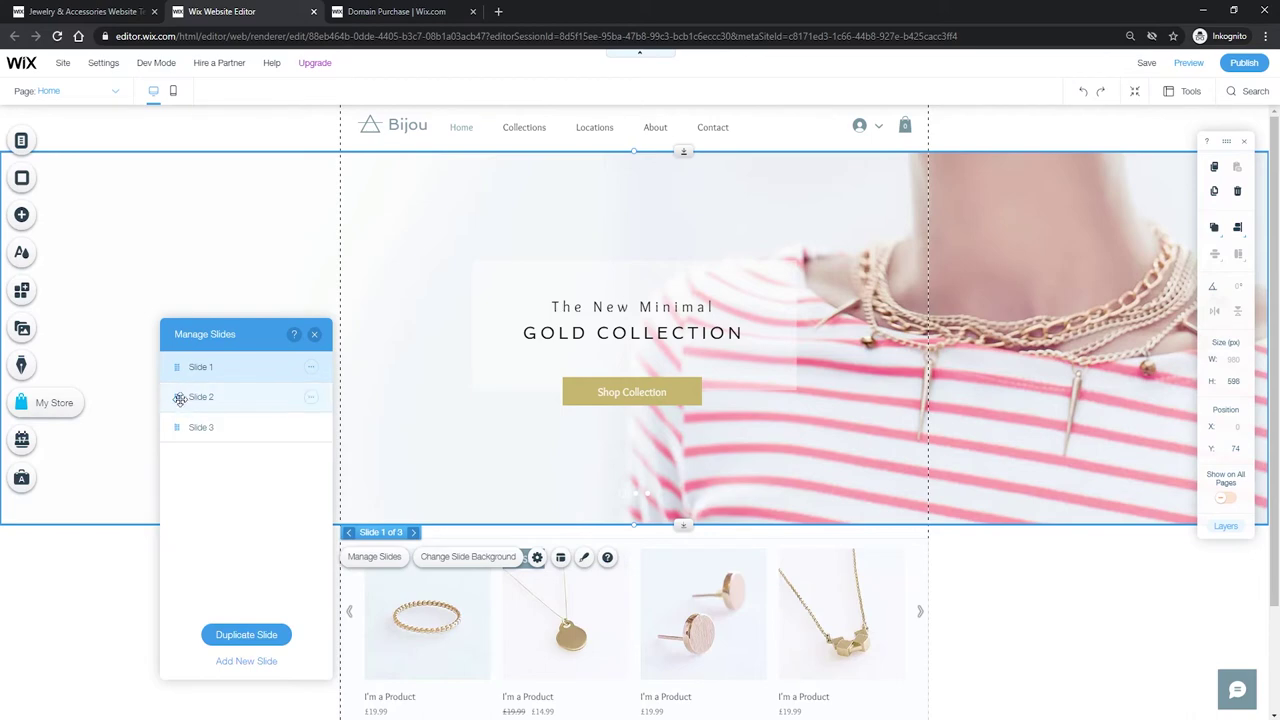
drag(174, 398, 206, 366)
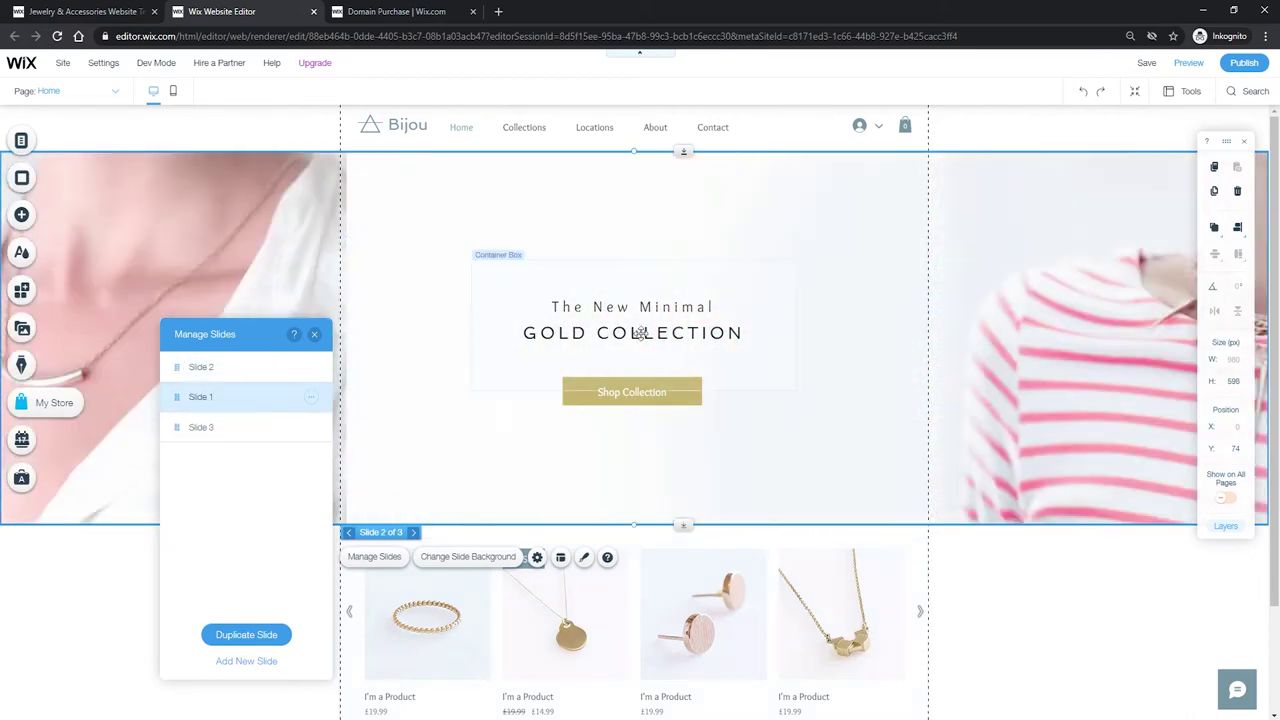
click(314, 334)
click(348, 532)
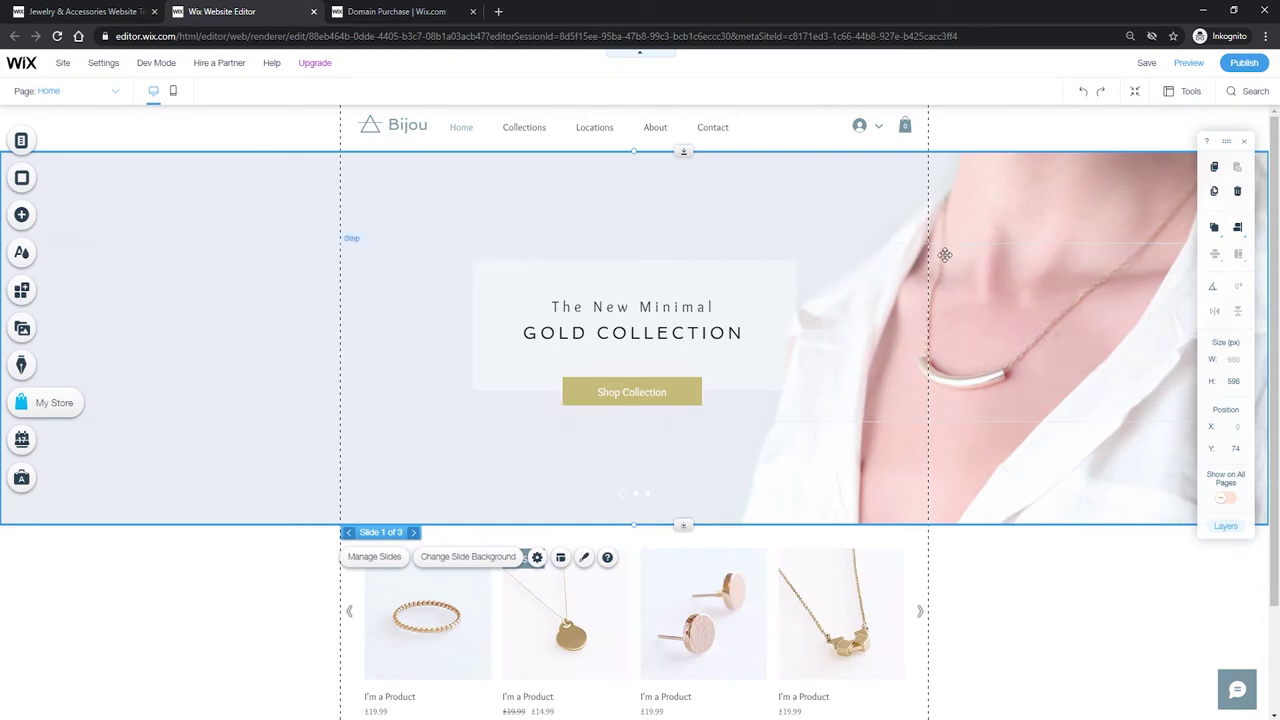
Look through the background images and videos and the color options available for the first slide, leaving its background as it is.
click(478, 566)
mouse_move(264, 551)
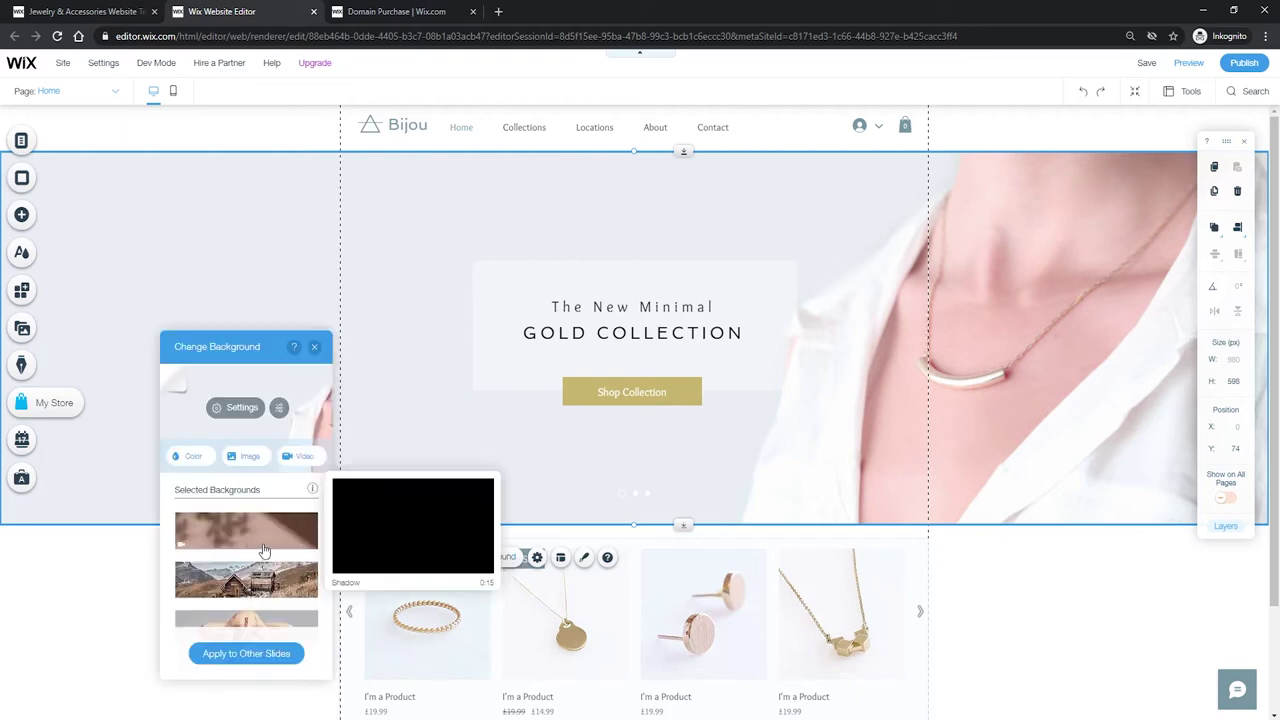
scroll(264, 551, down, 10)
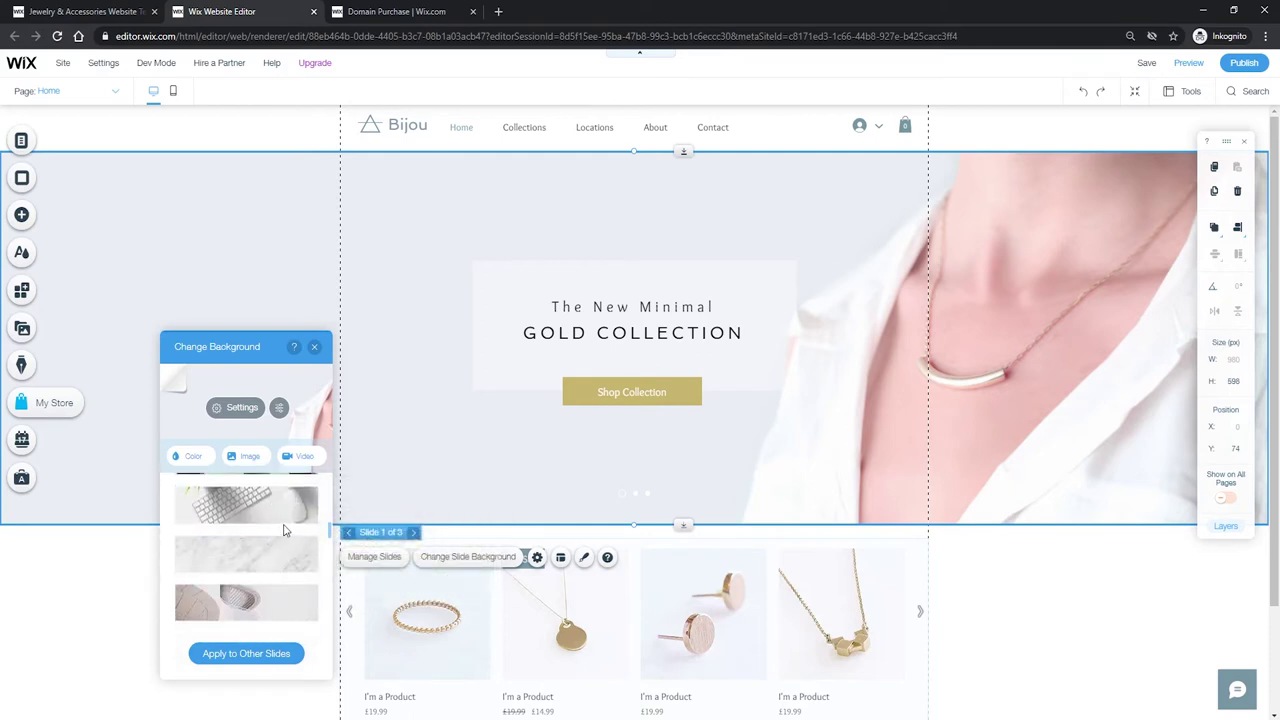
scroll(286, 528, down, 3)
scroll(300, 530, up, 1)
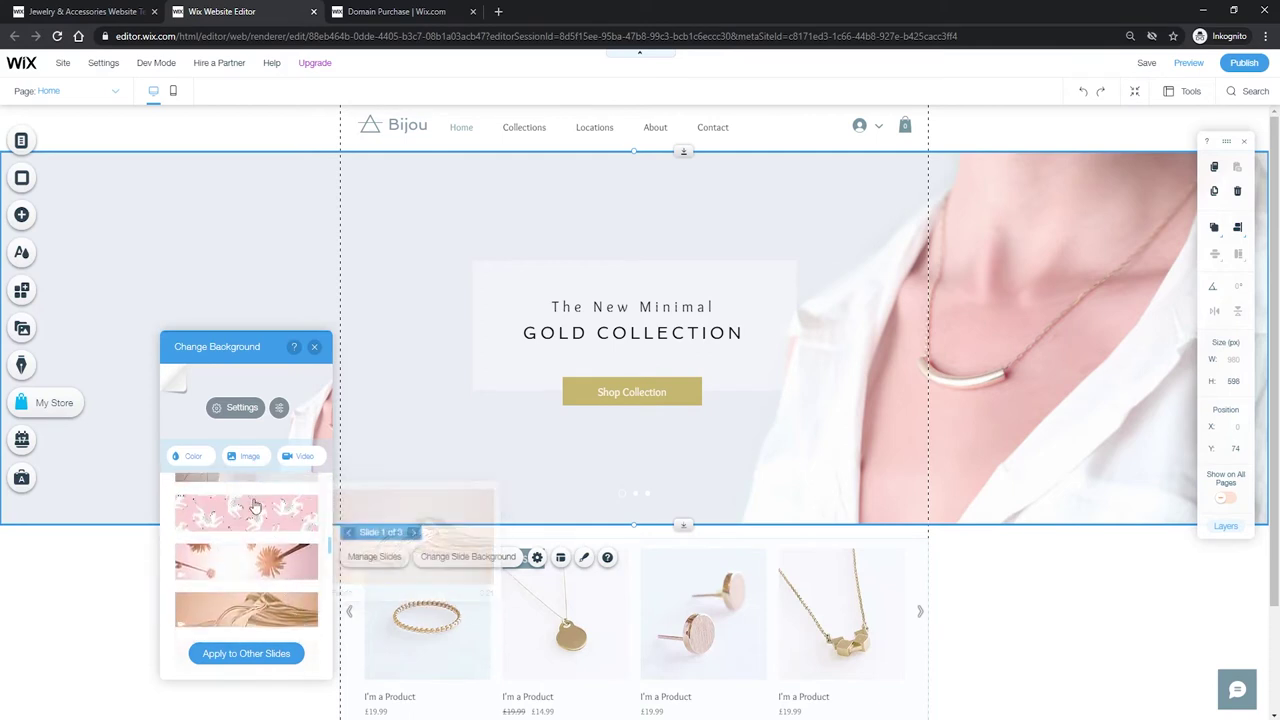
click(198, 462)
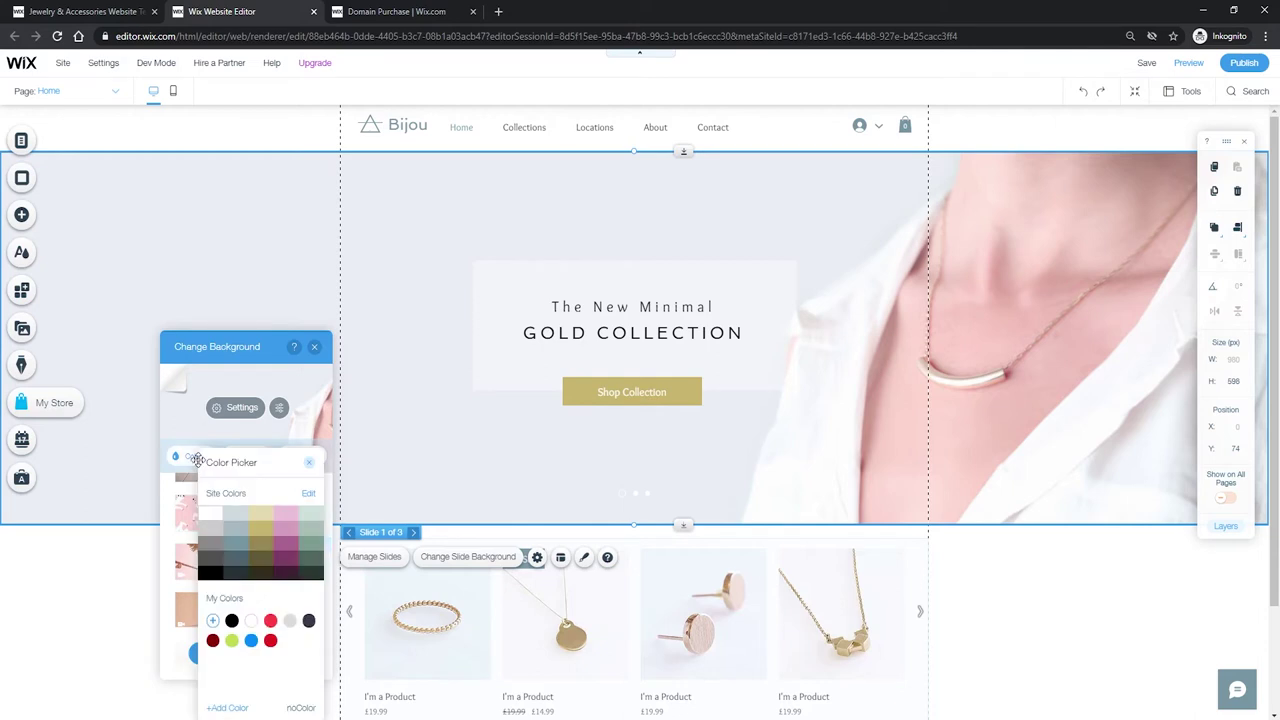
click(309, 462)
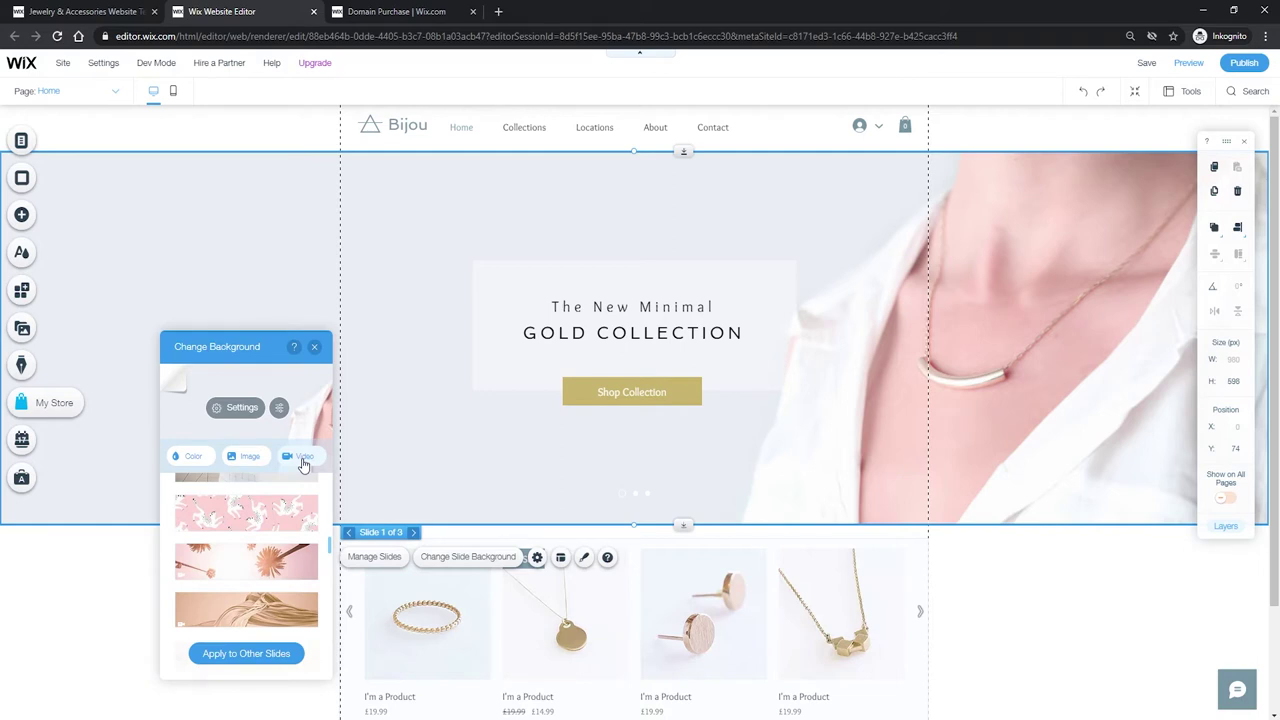
click(314, 346)
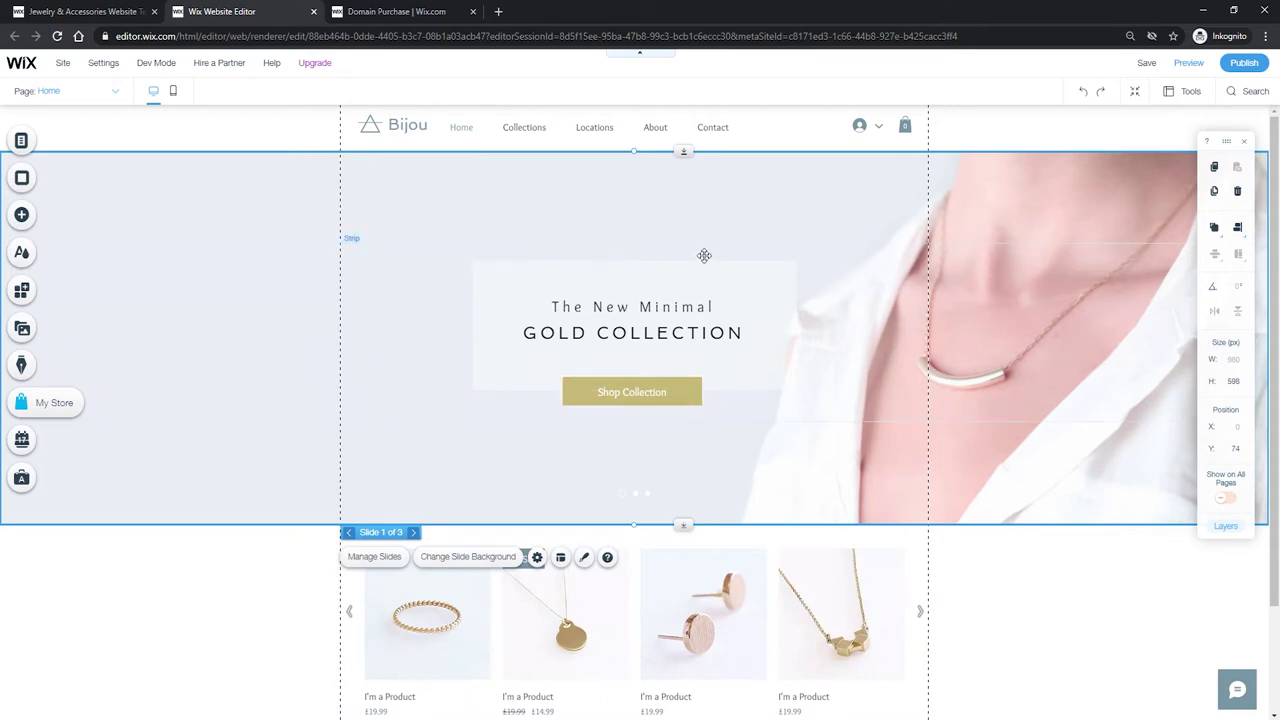
Edit the first slide's heading text, replacing the word GOLD with SILVER so it reads SILVER COLLECTION.
click(640, 313)
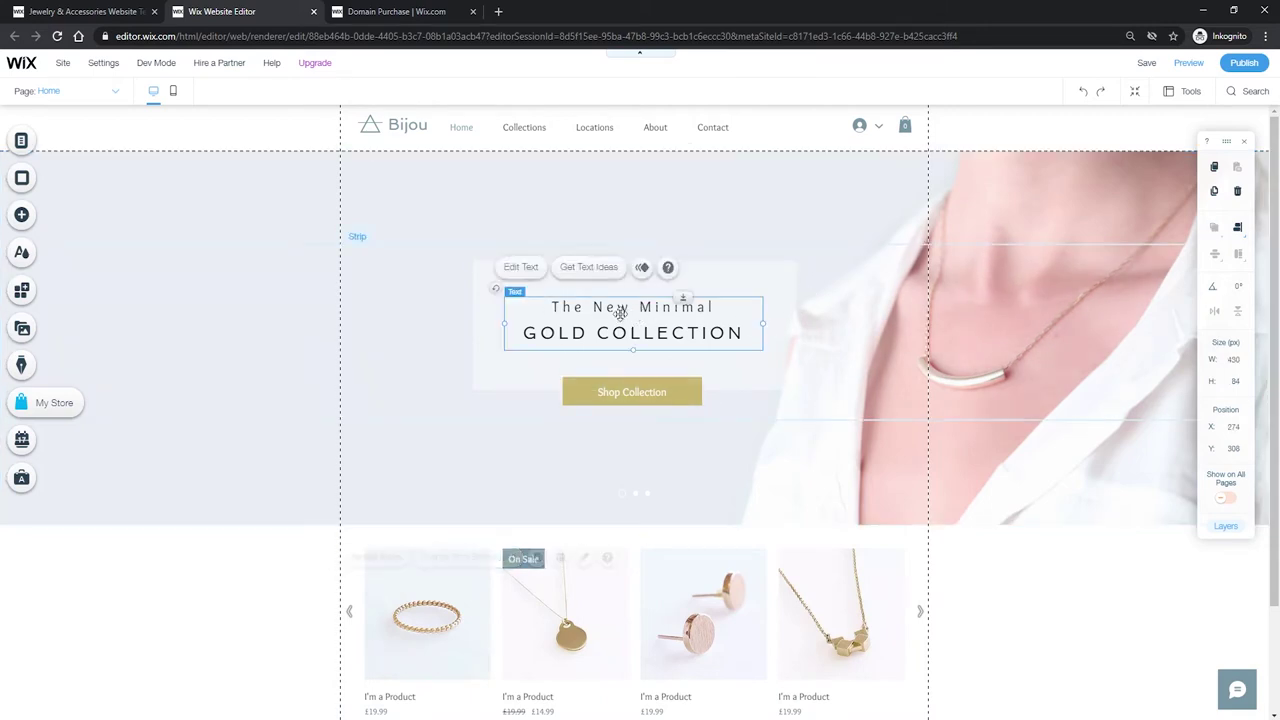
click(530, 268)
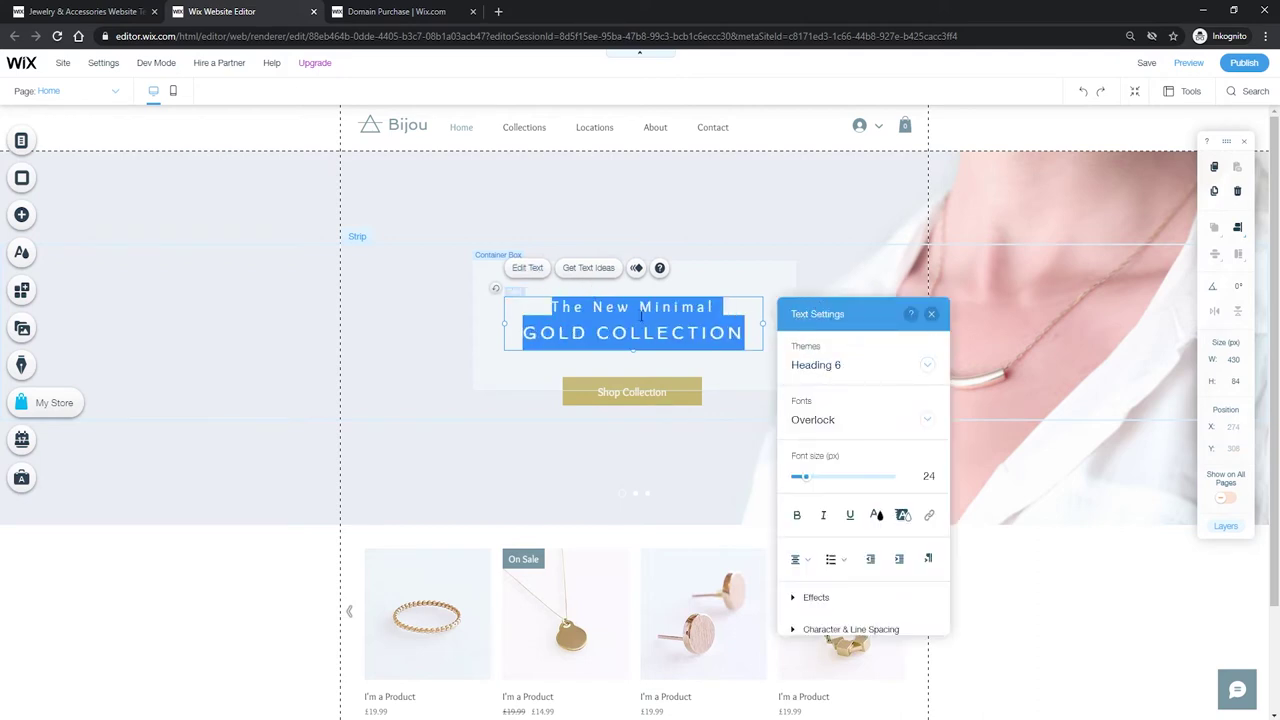
click(553, 306)
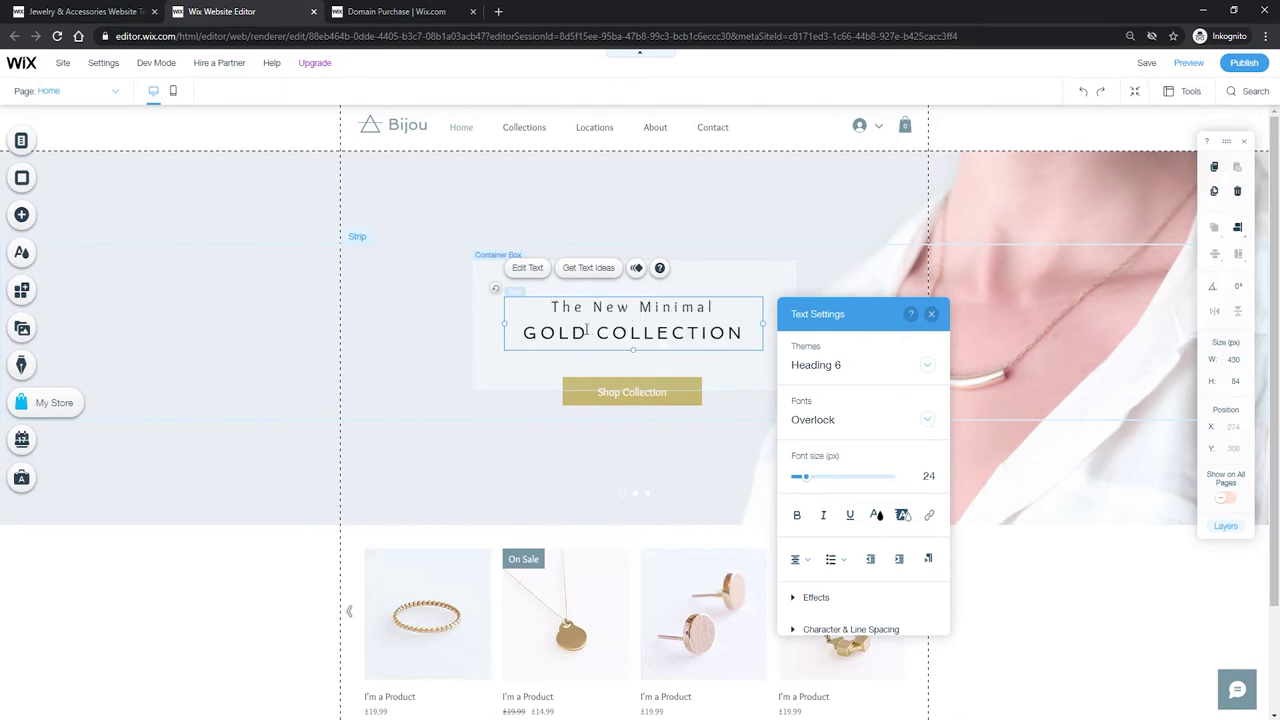
drag(587, 331, 522, 333)
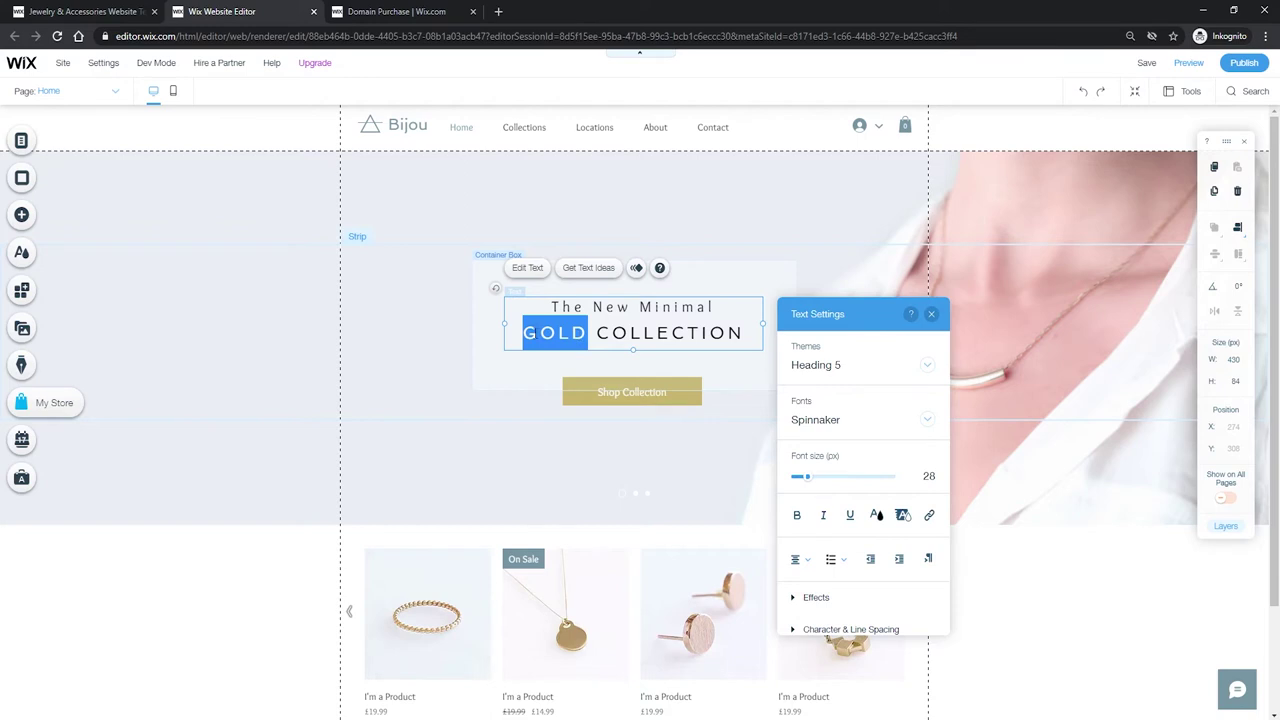
text(SILVER)
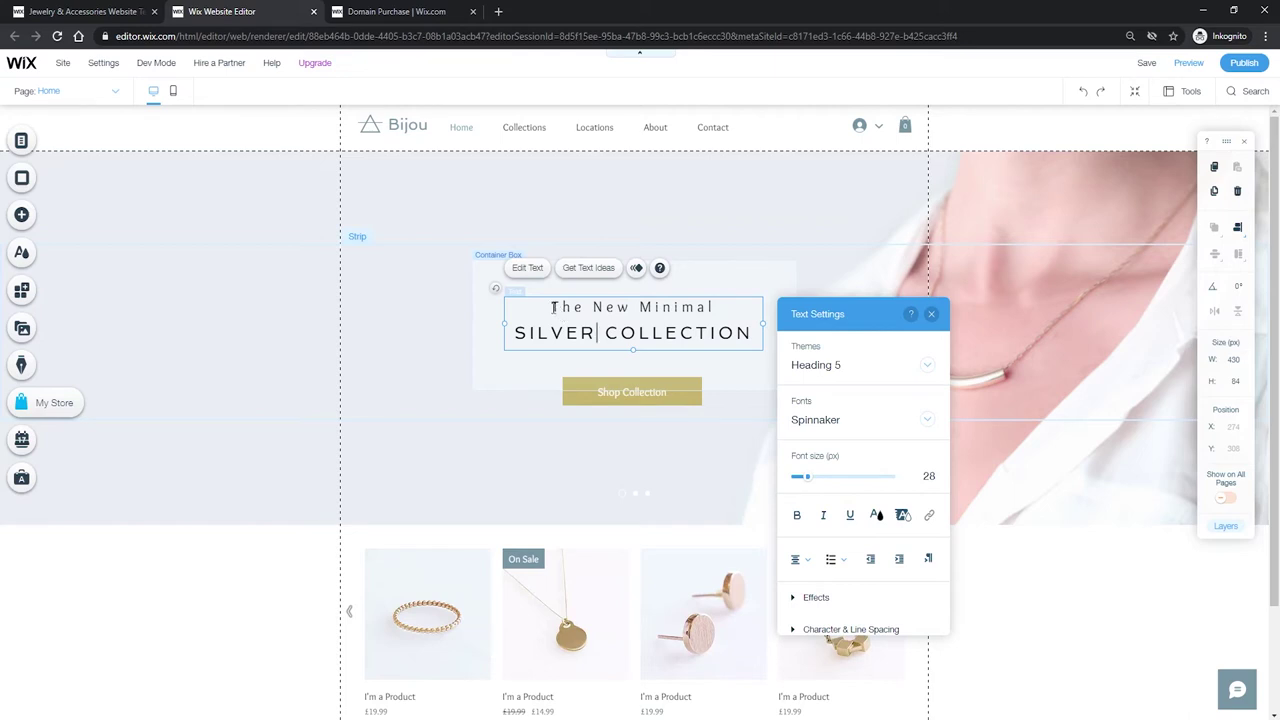
Examine the text themes and the font list offered for the SILVER COLLECTION line without choosing a different one.
drag(553, 307, 783, 343)
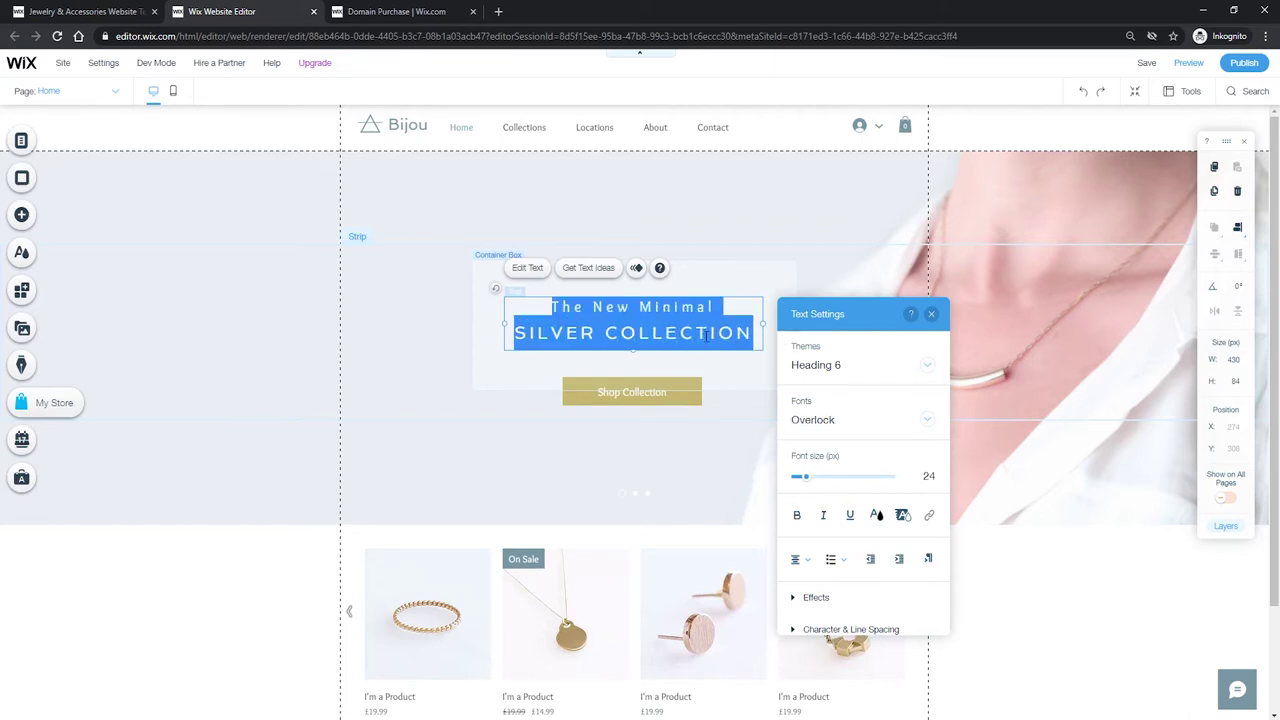
click(656, 338)
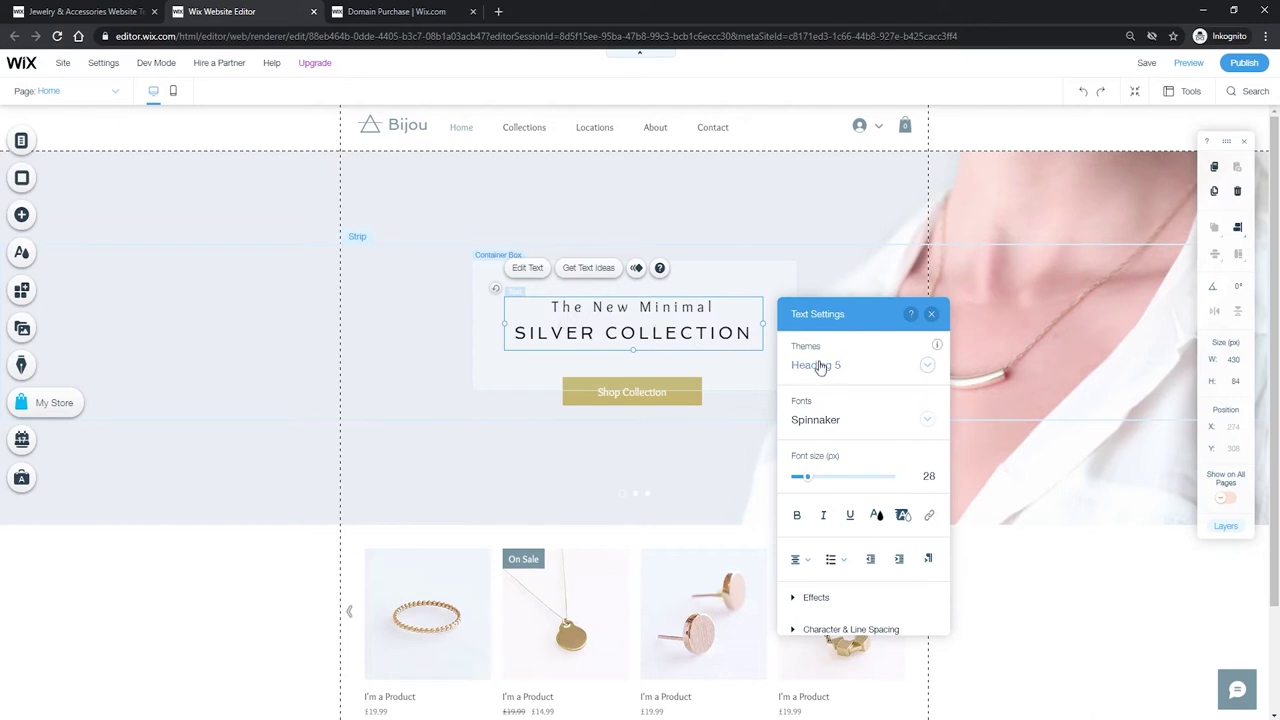
drag(857, 314, 864, 281)
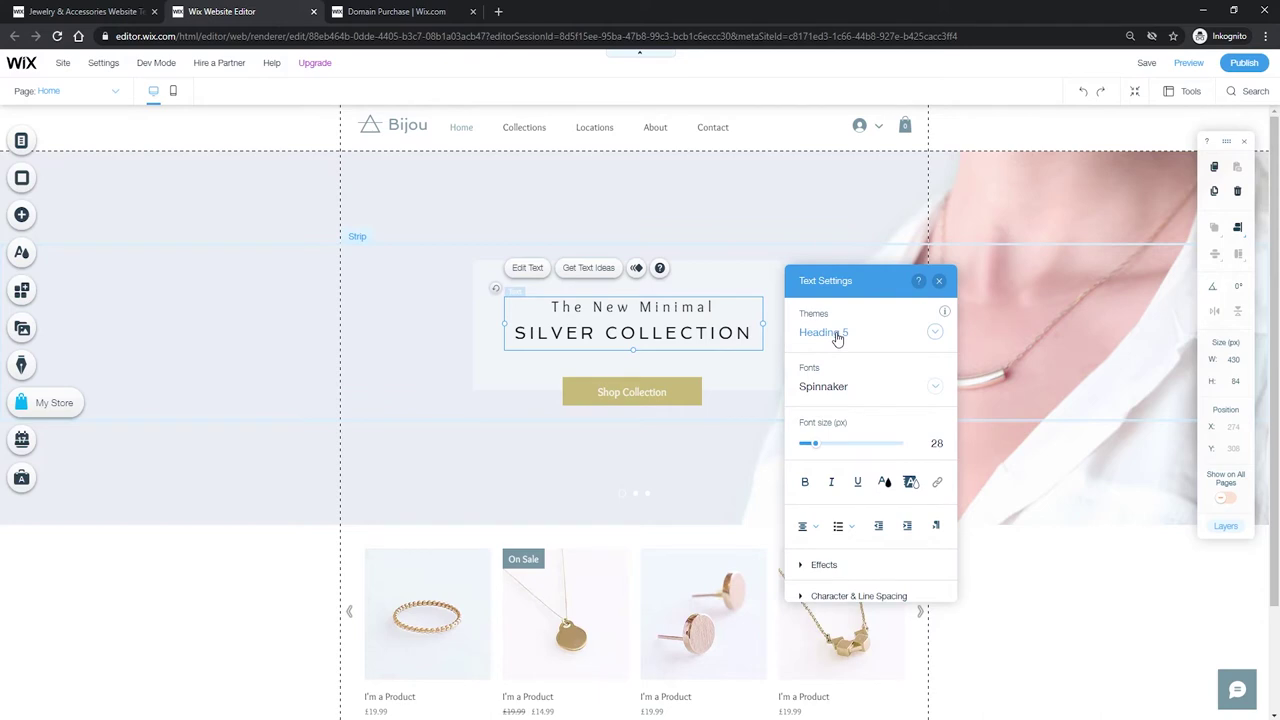
click(838, 336)
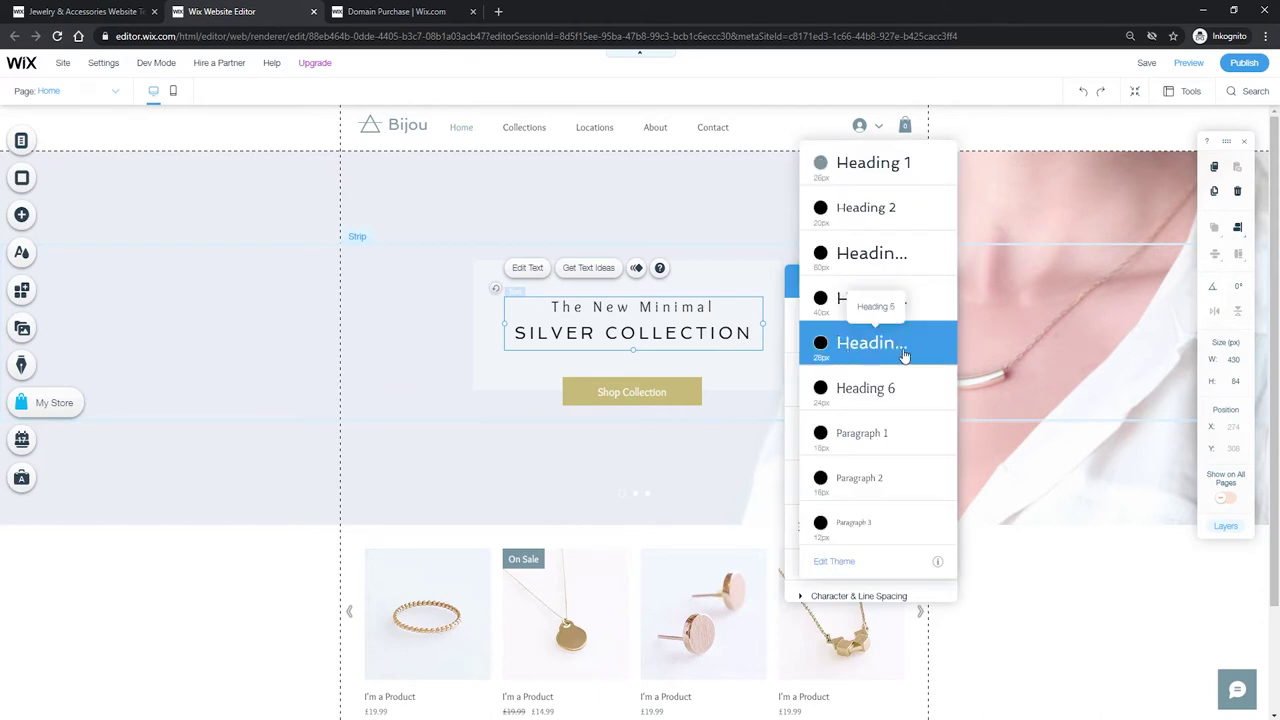
click(788, 340)
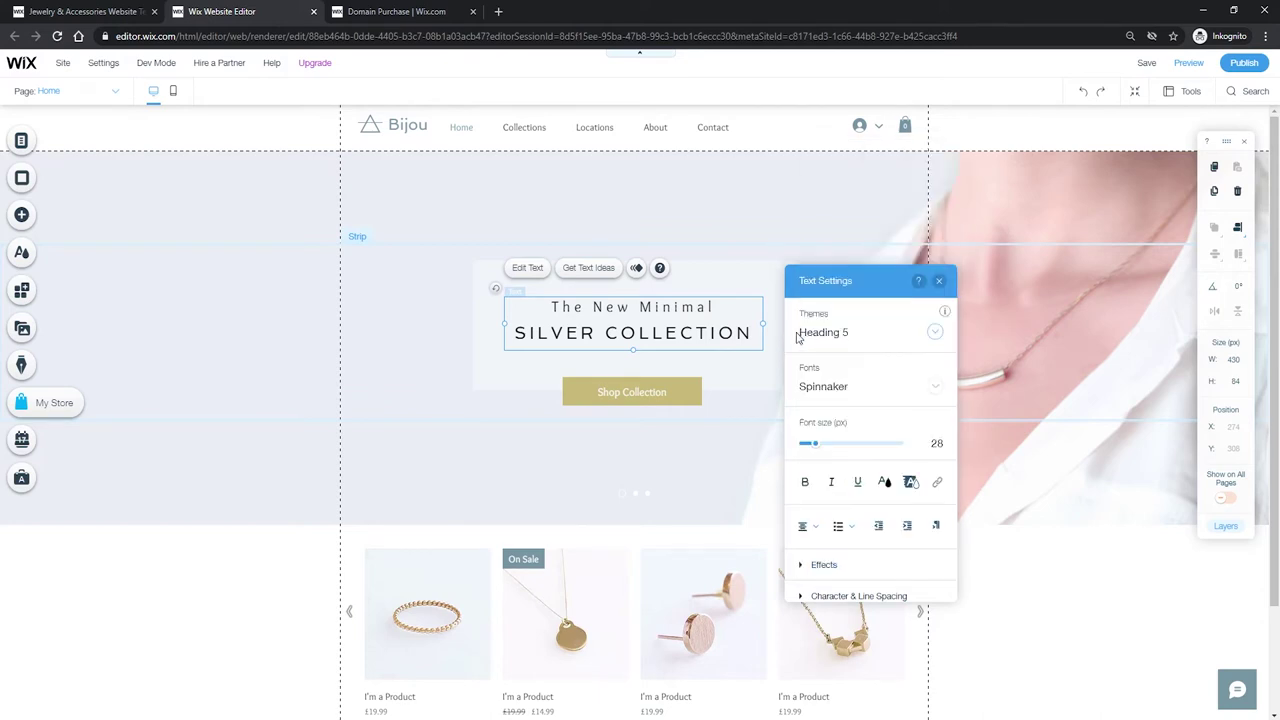
click(849, 390)
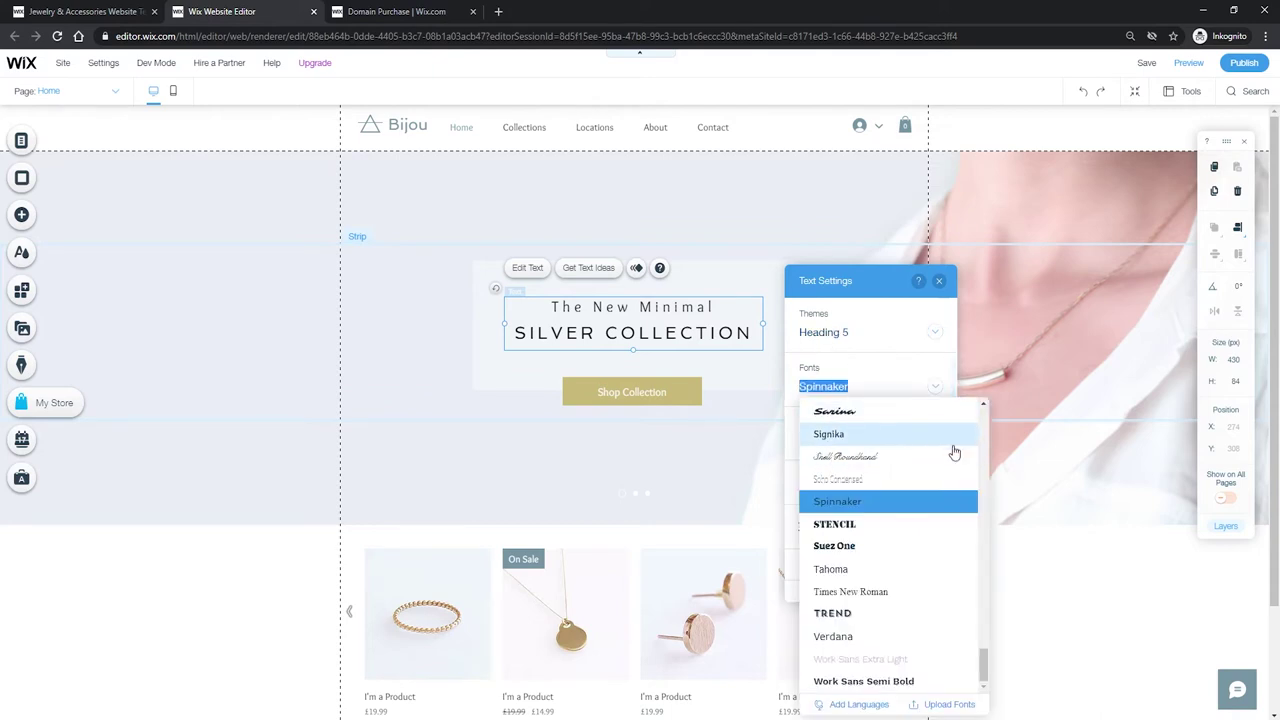
scroll(928, 513, up, 15)
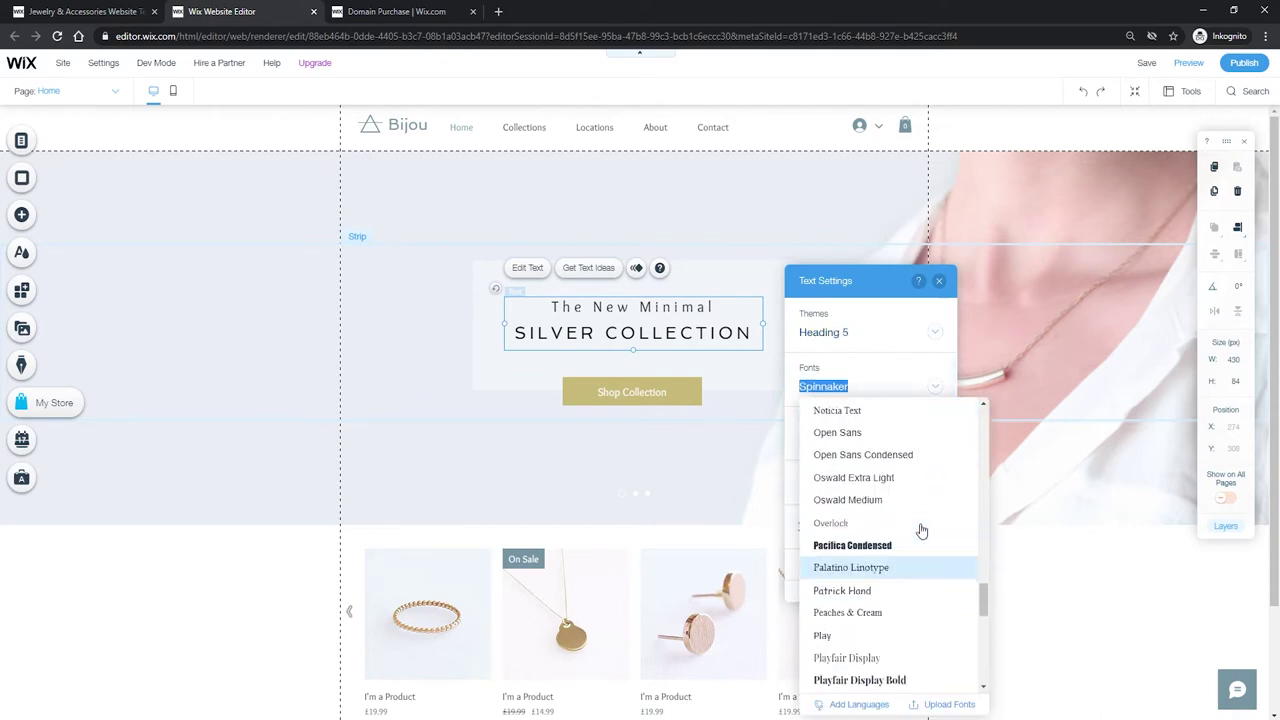
scroll(924, 535, up, 20)
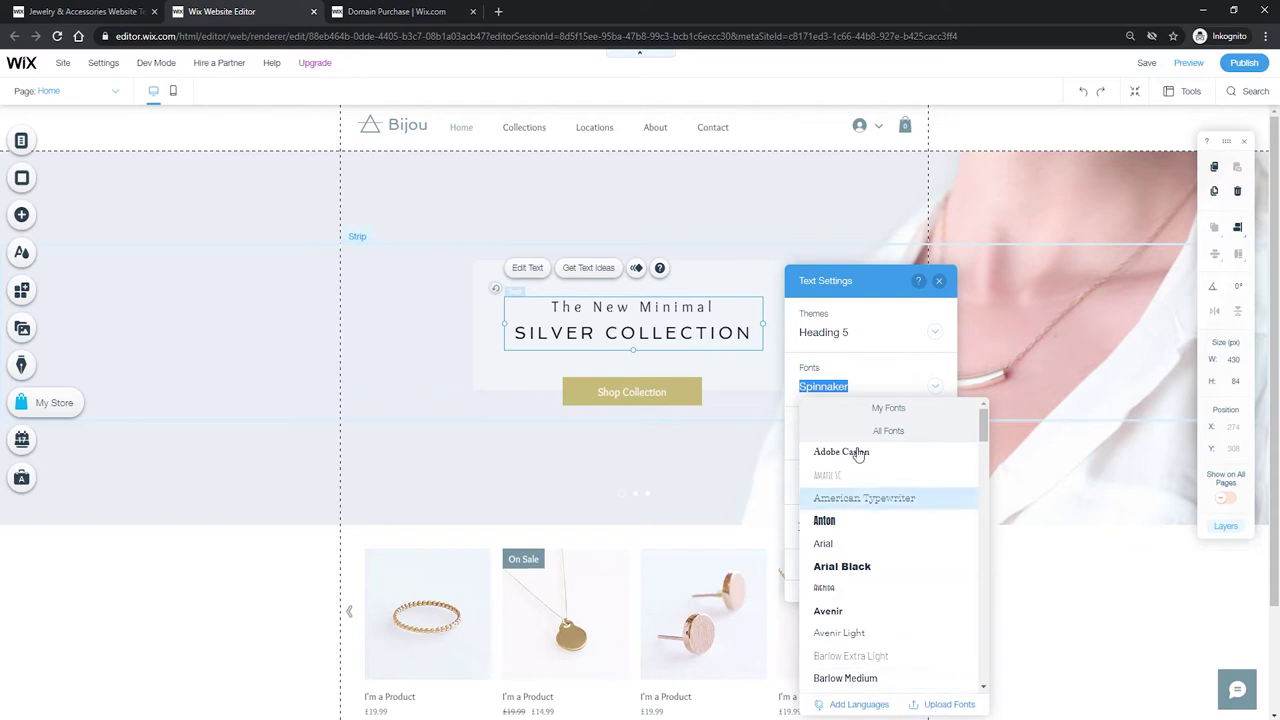
click(840, 390)
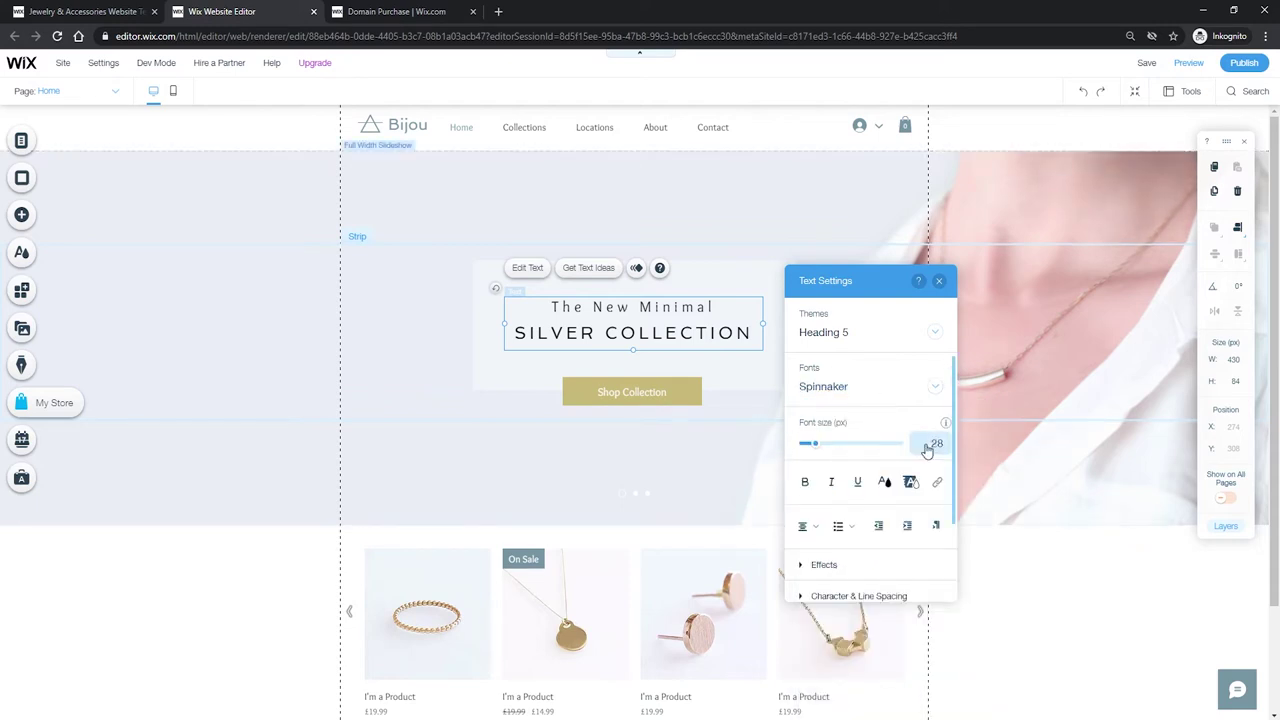
Compare the text settings of the "The New Minimal" line with those of the SILVER COLLECTION line.
click(553, 306)
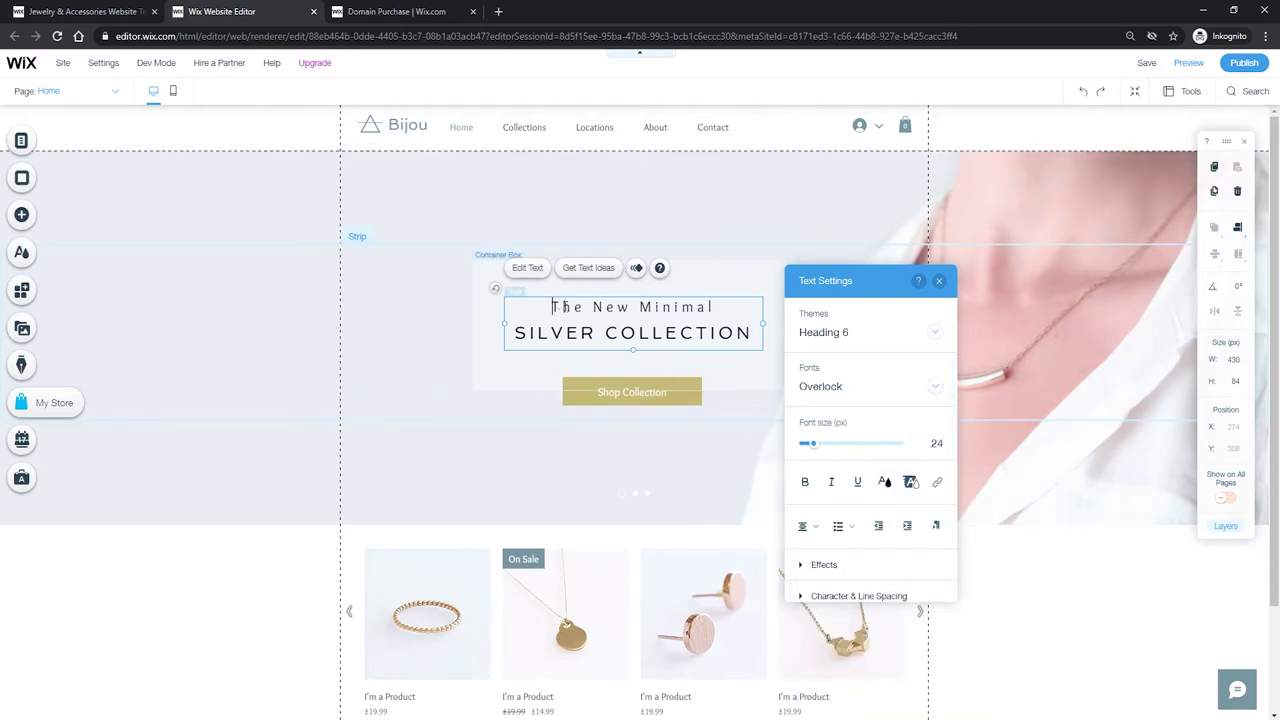
drag(553, 307, 718, 308)
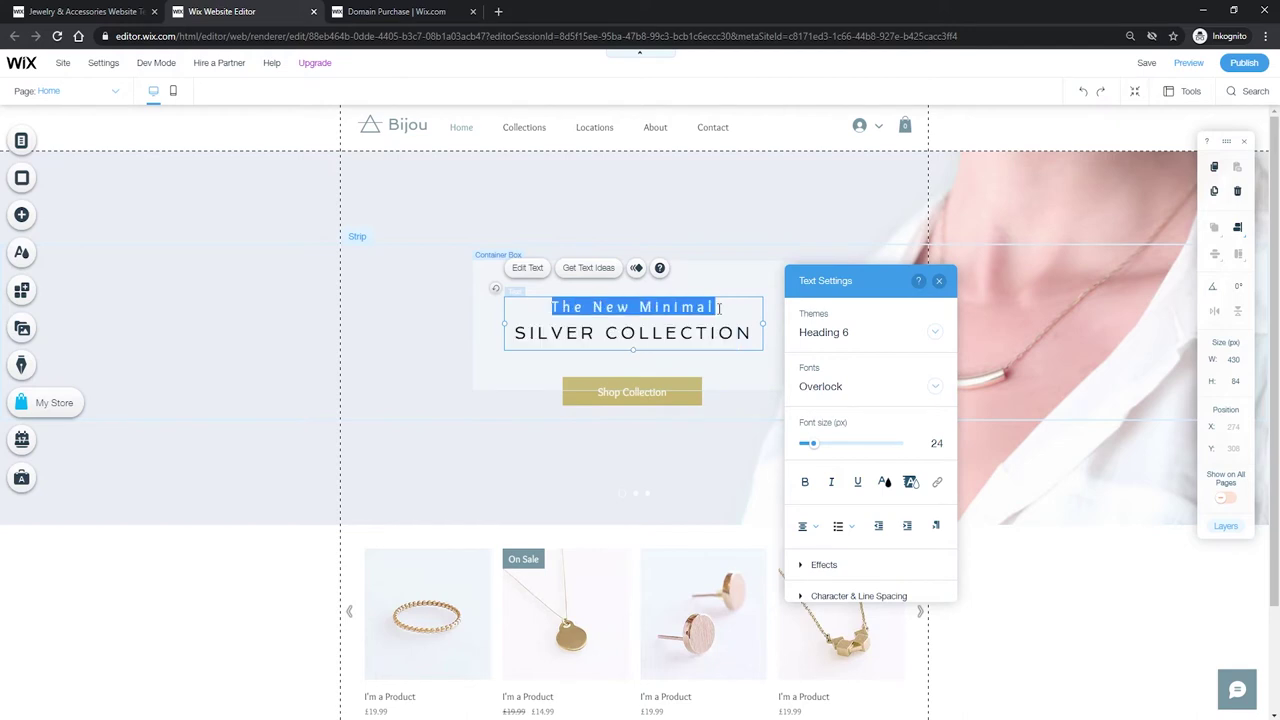
click(634, 332)
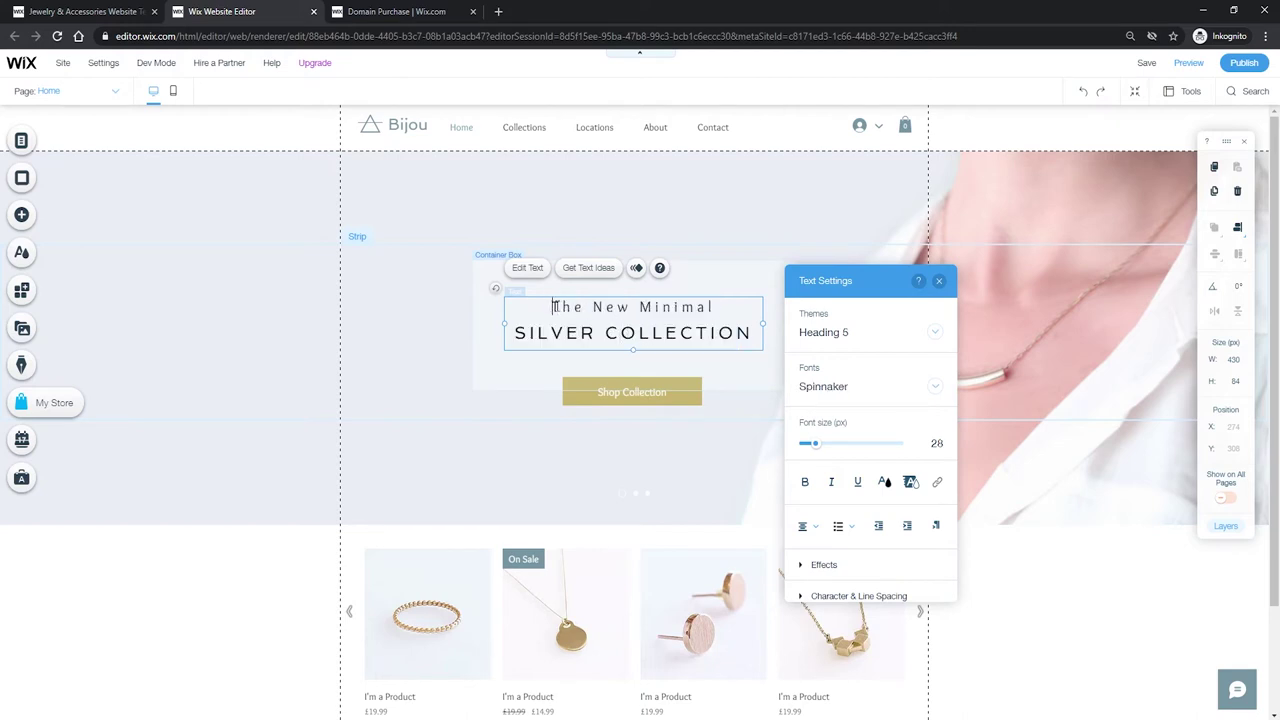
drag(553, 306, 737, 304)
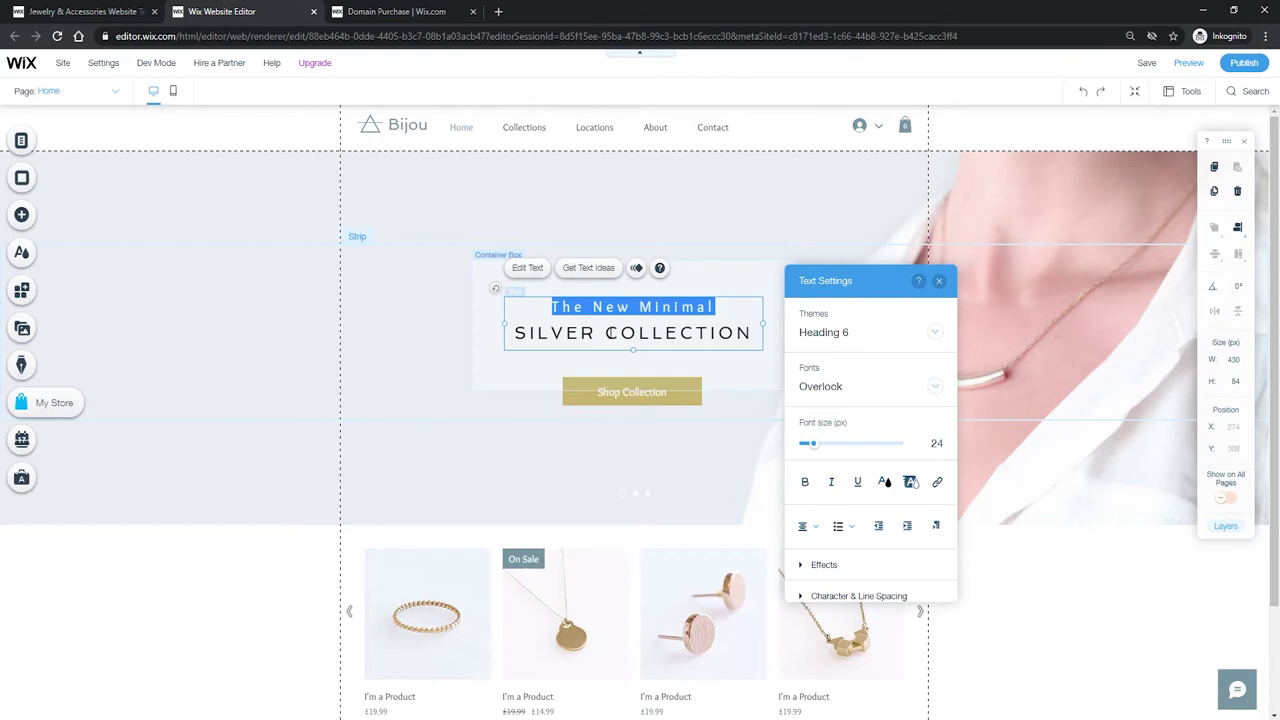
click(550, 333)
drag(514, 333, 752, 333)
click(711, 333)
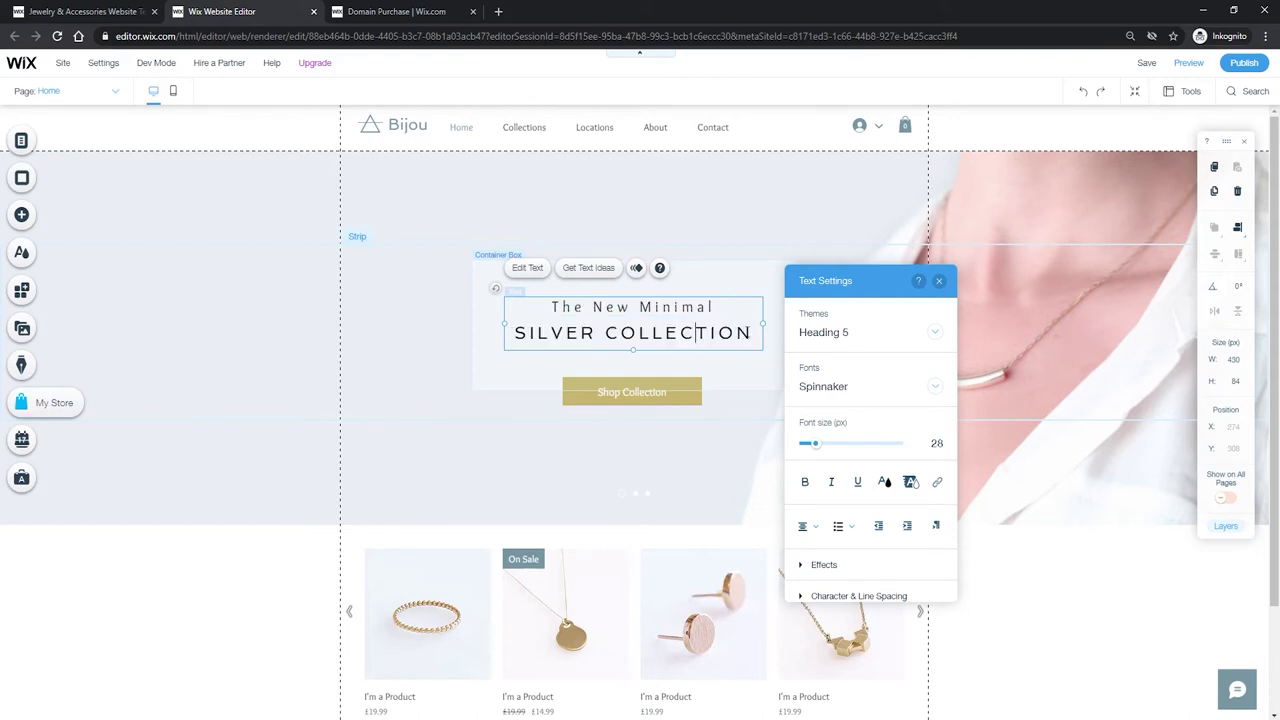
Reduce the font size of the "The New Minimal" line to 20 px.
drag(722, 307, 549, 307)
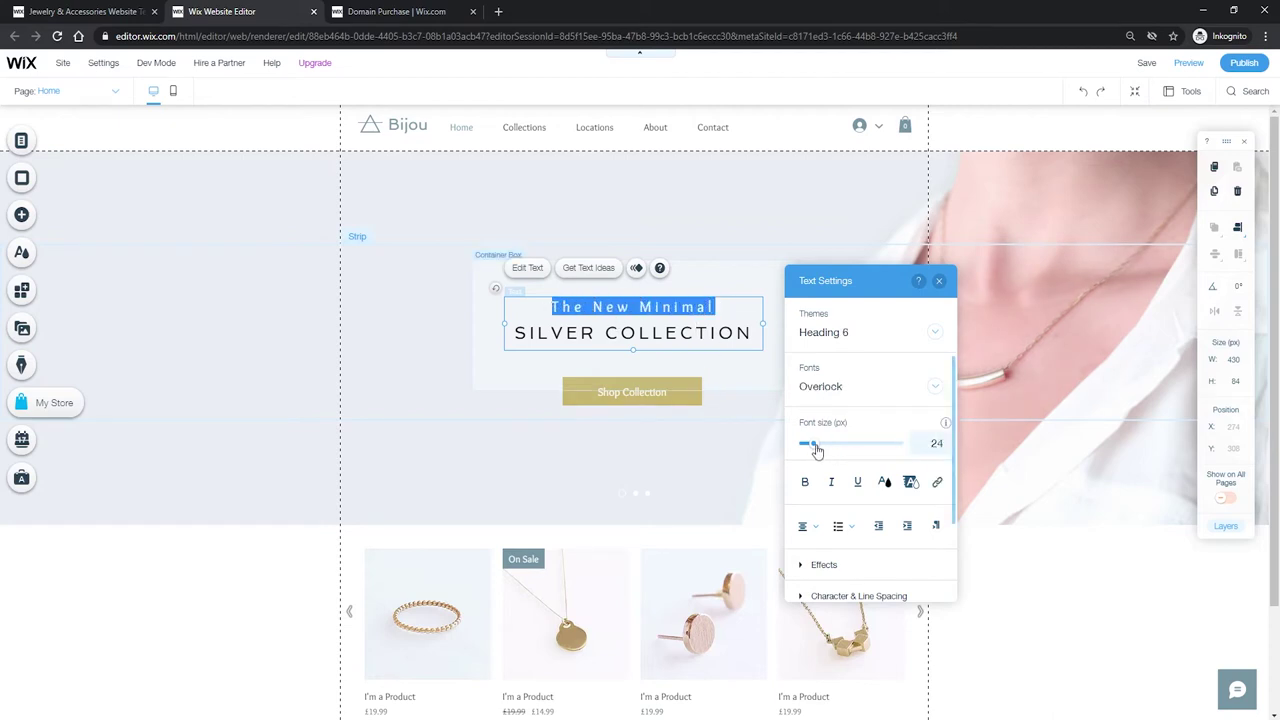
drag(817, 450, 814, 451)
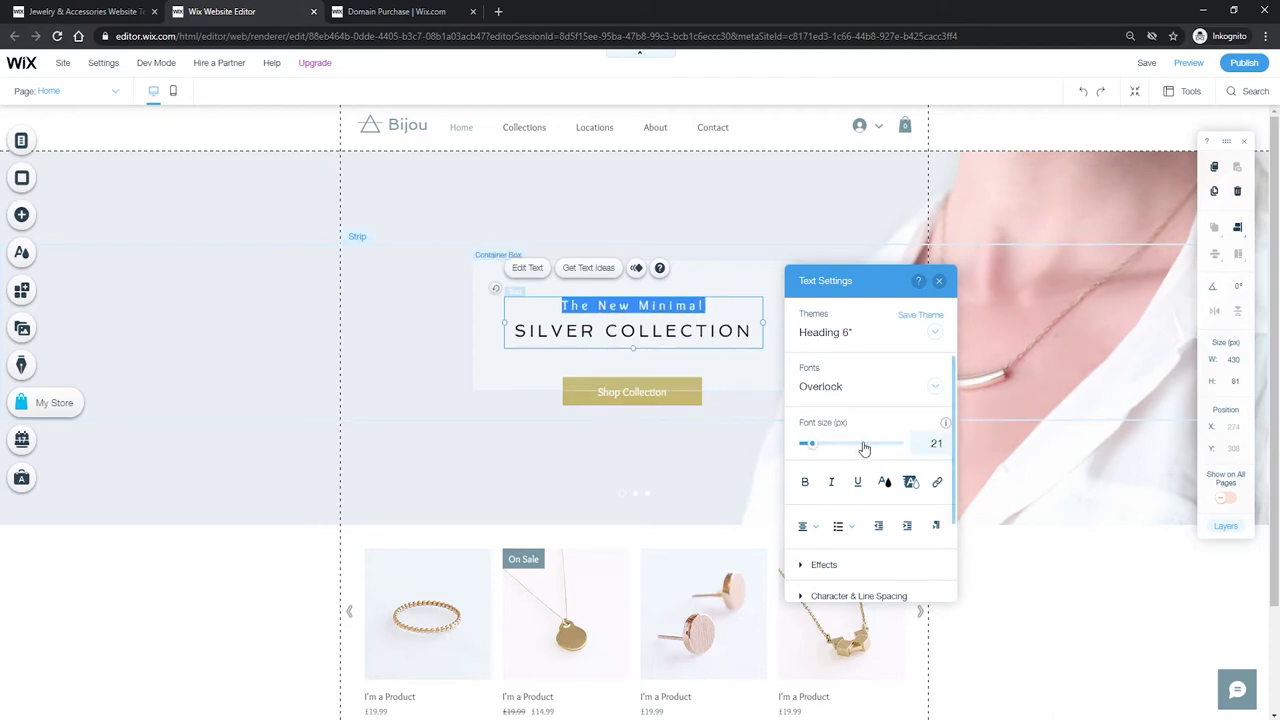
click(938, 444)
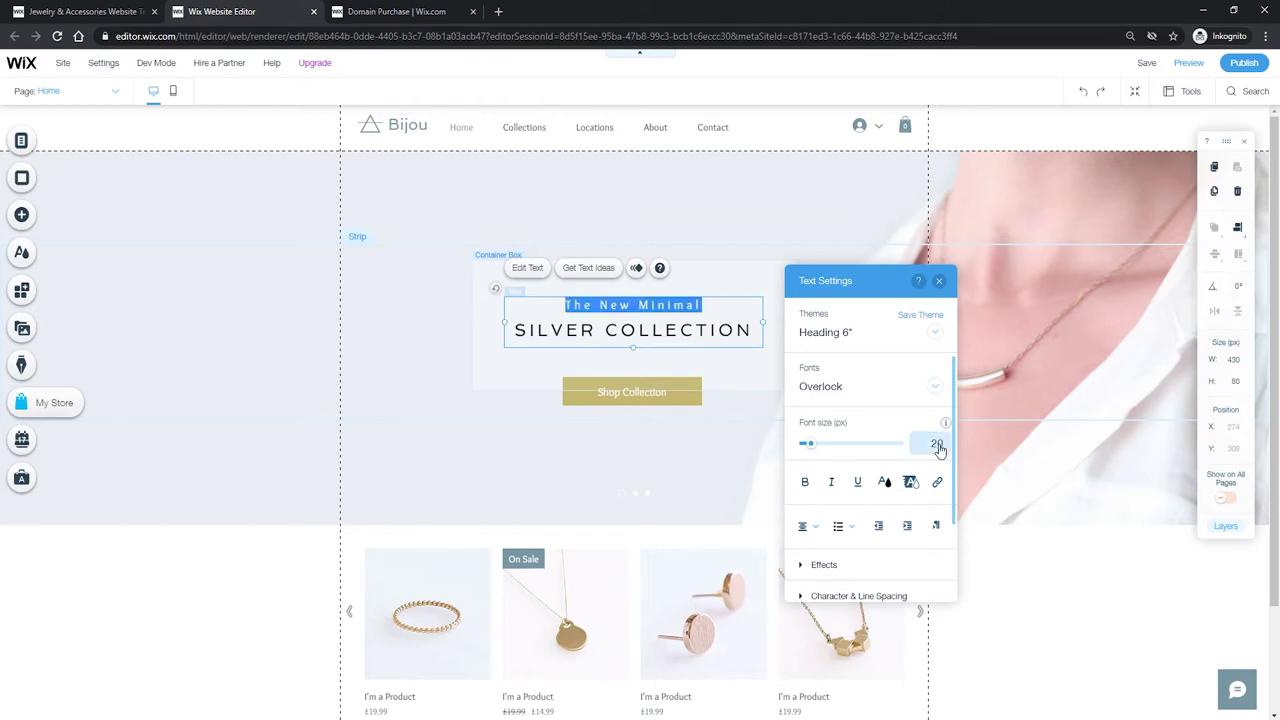
click(668, 330)
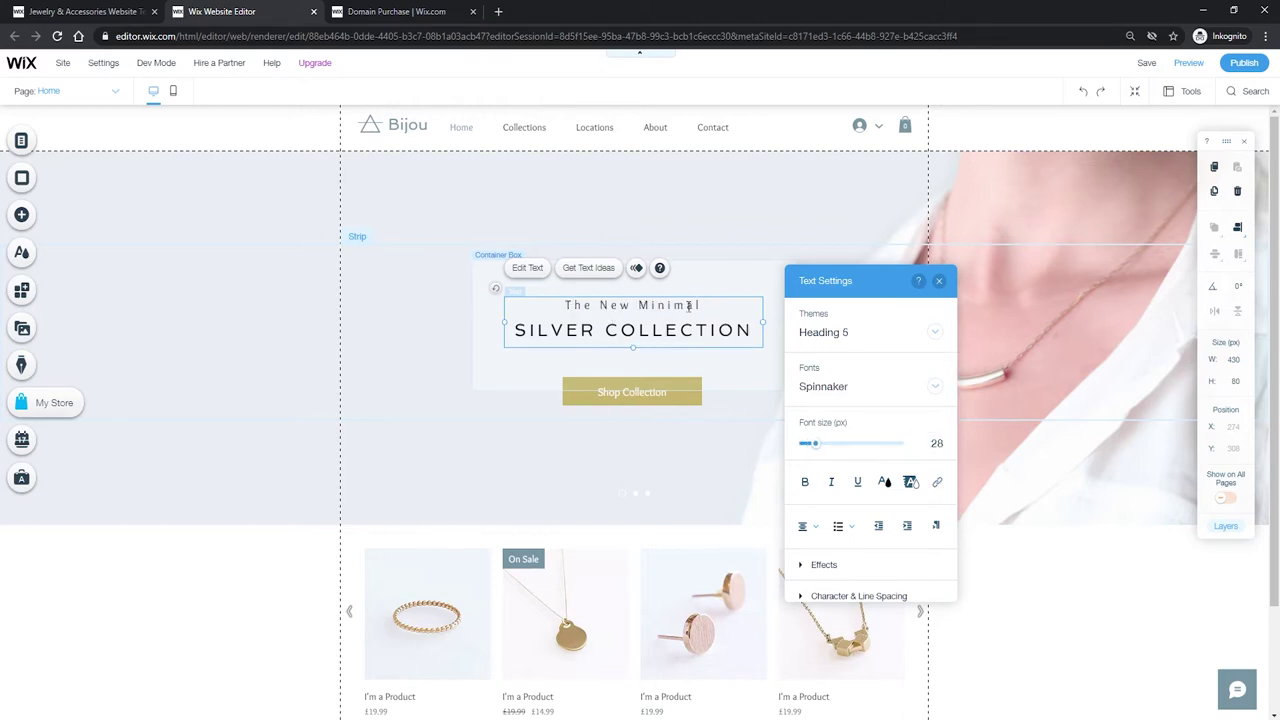
Try bold, italic and underline formatting in turn on the "The New Minimal" line, switching each one off again.
drag(700, 307, 546, 306)
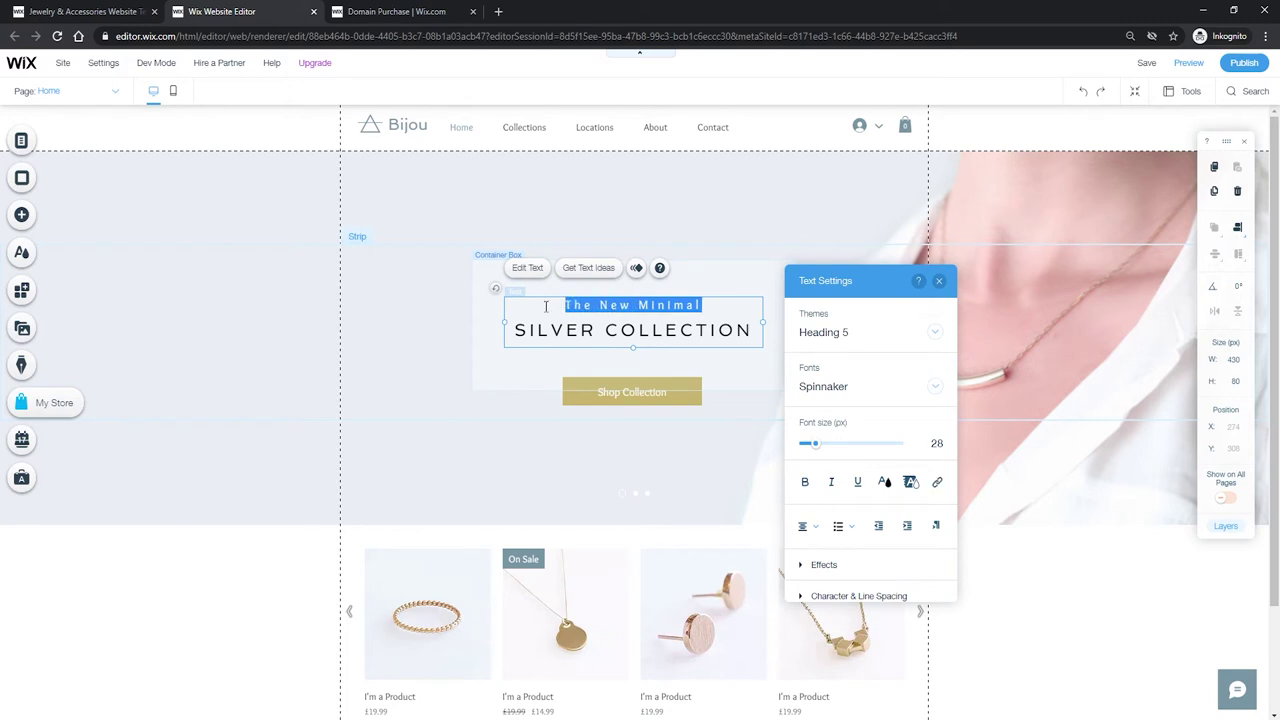
click(805, 483)
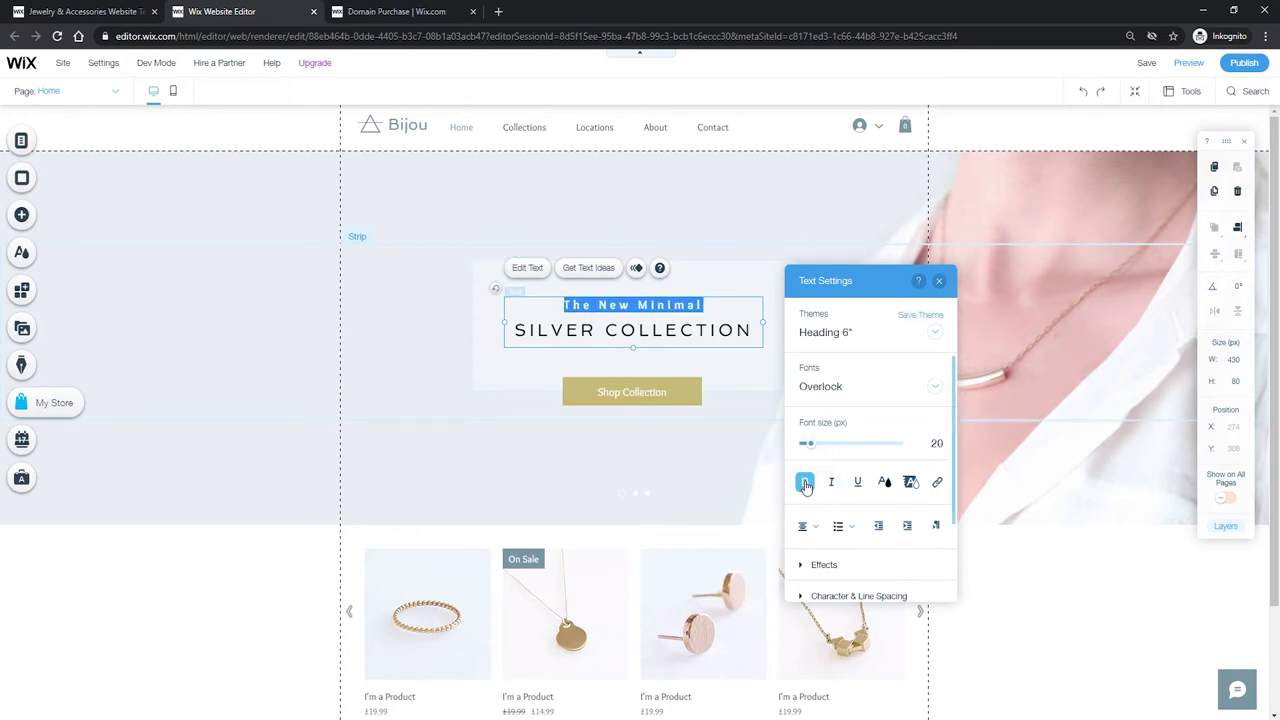
click(805, 483)
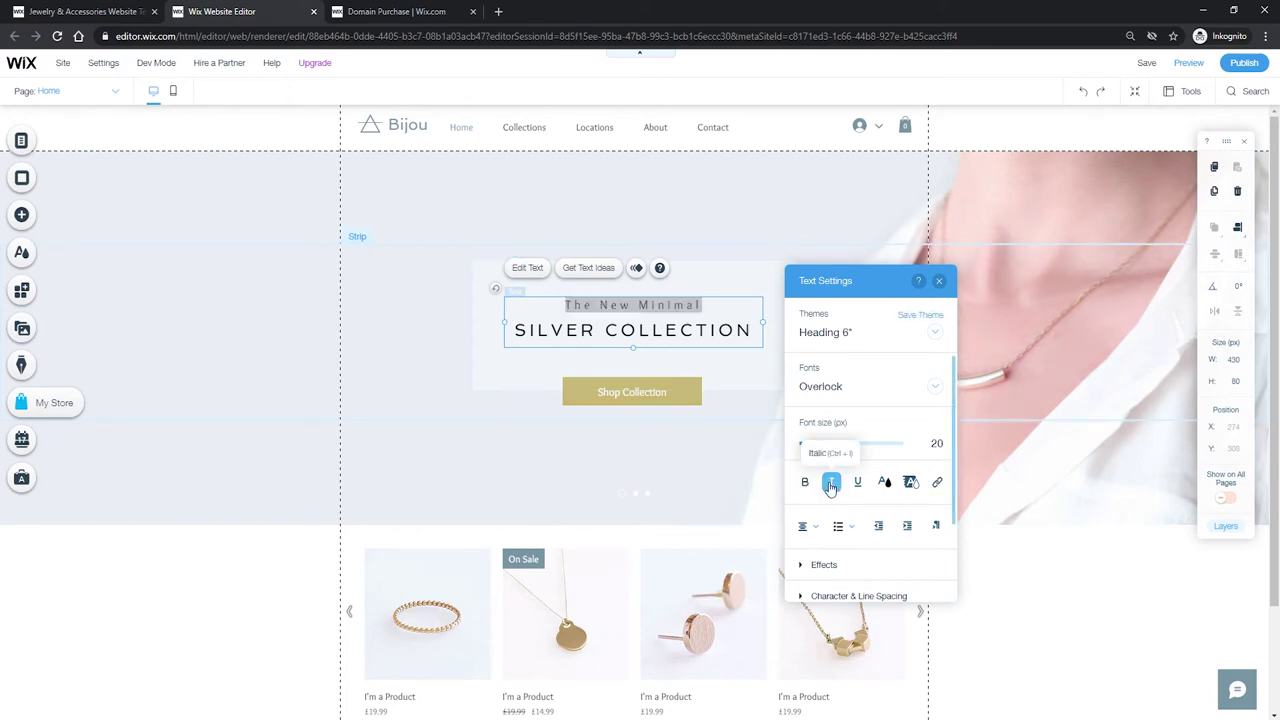
click(831, 483)
click(831, 483)
click(857, 483)
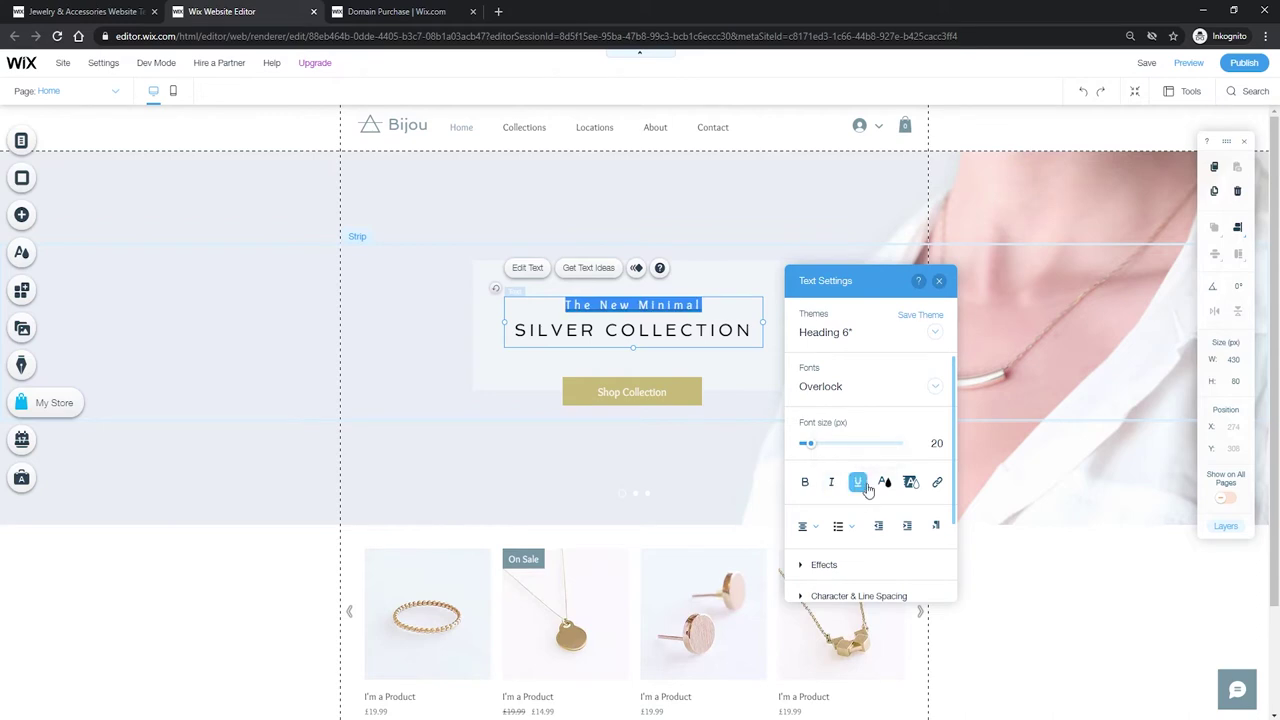
click(857, 483)
Try several text colors on the "The New Minimal" line and apply a gold shade from the site colors.
click(886, 484)
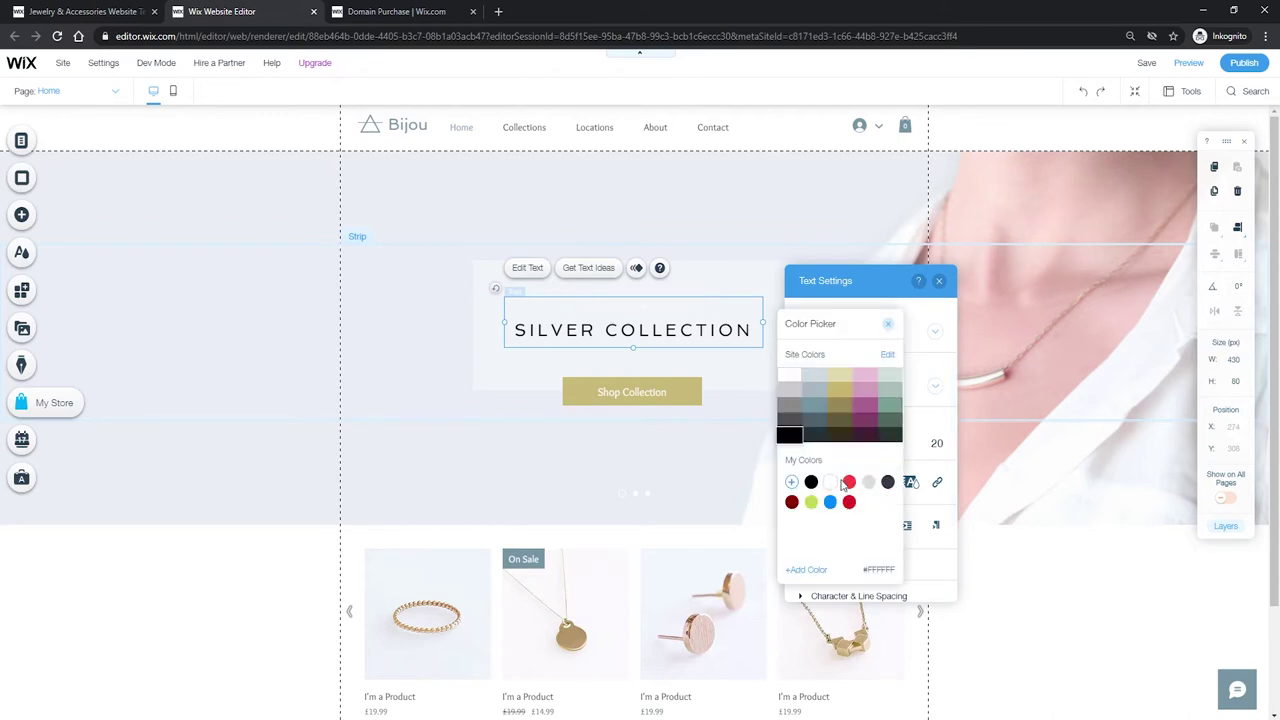
click(864, 424)
click(868, 483)
click(837, 397)
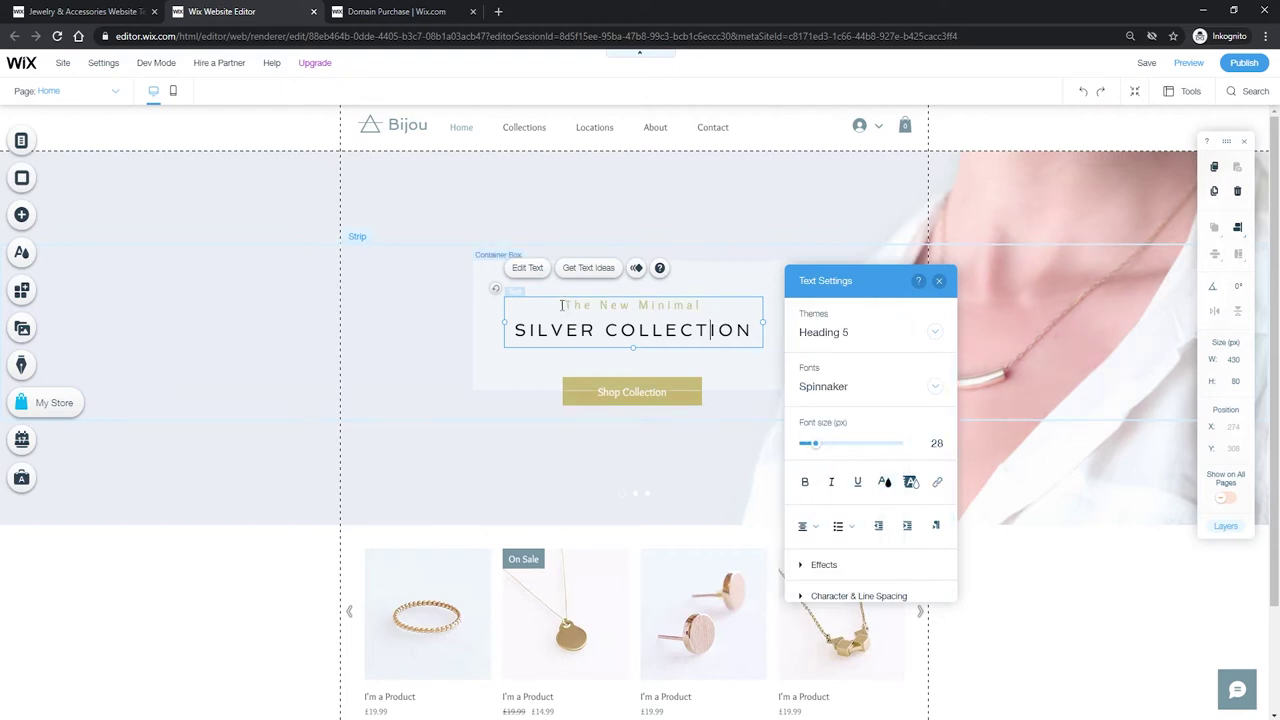
Try several highlight colors behind the "The New Minimal" line, glance over its further text settings and close them.
drag(562, 305, 702, 305)
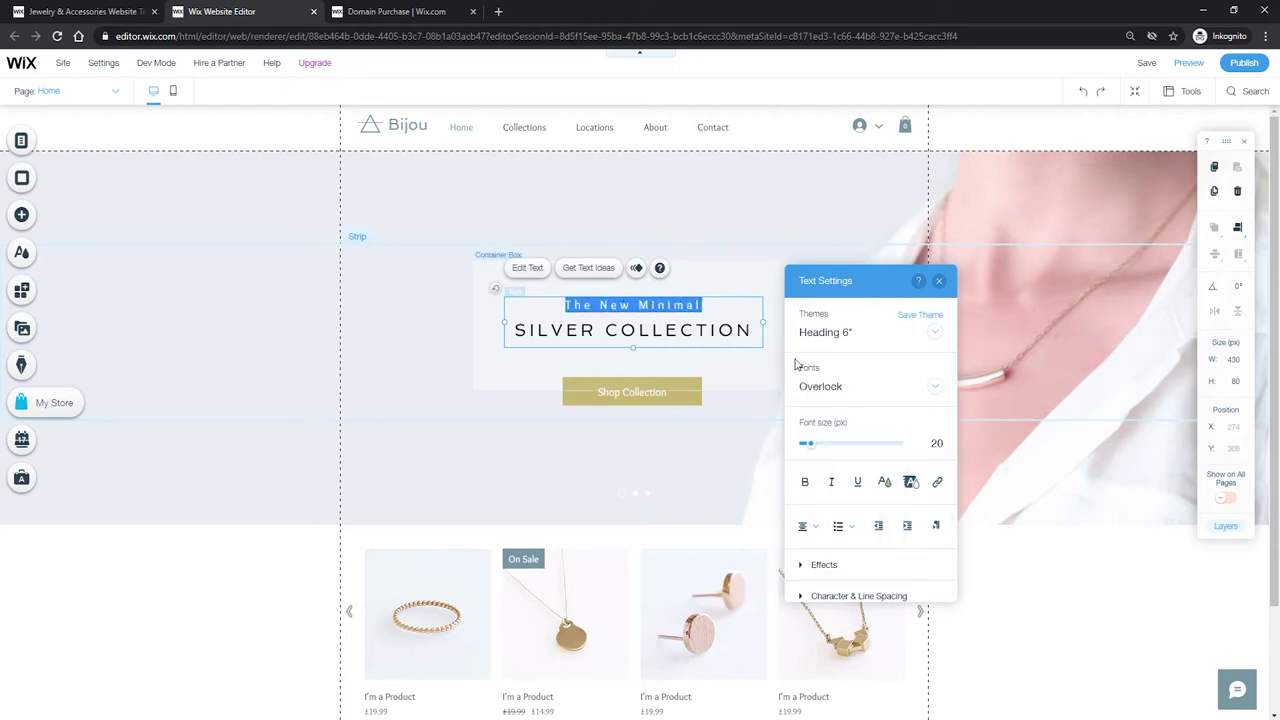
click(910, 484)
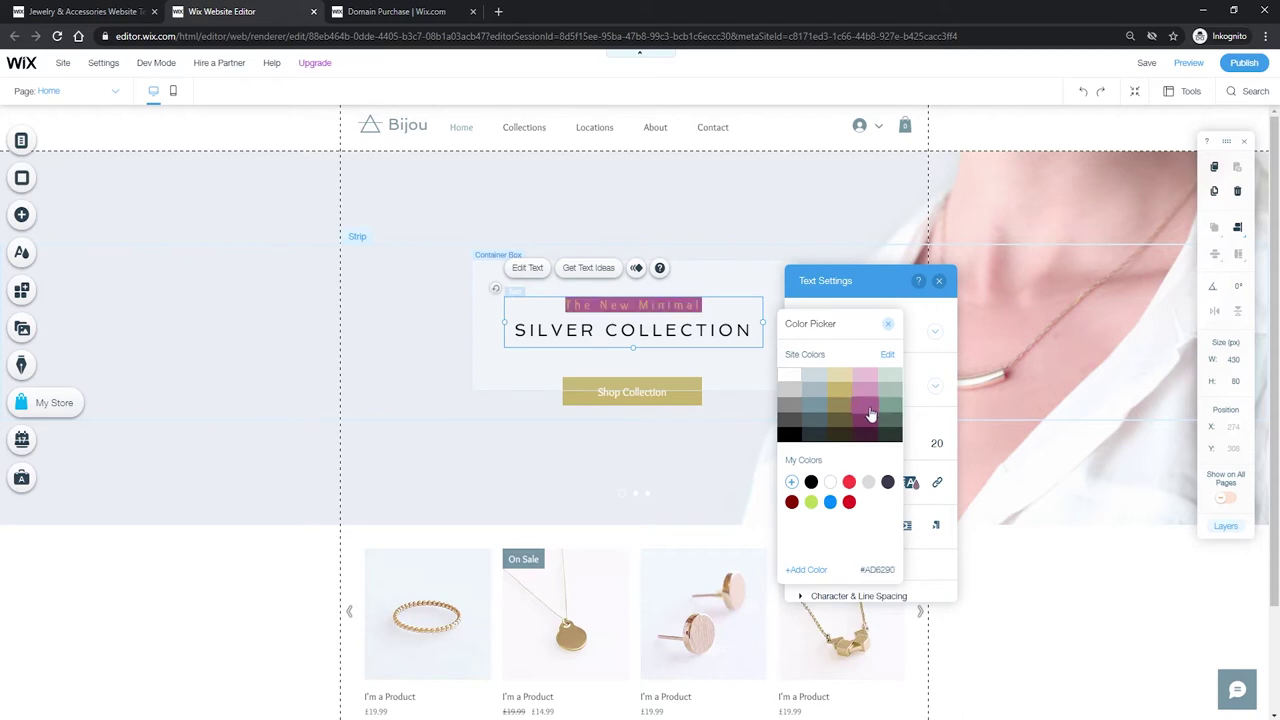
click(808, 402)
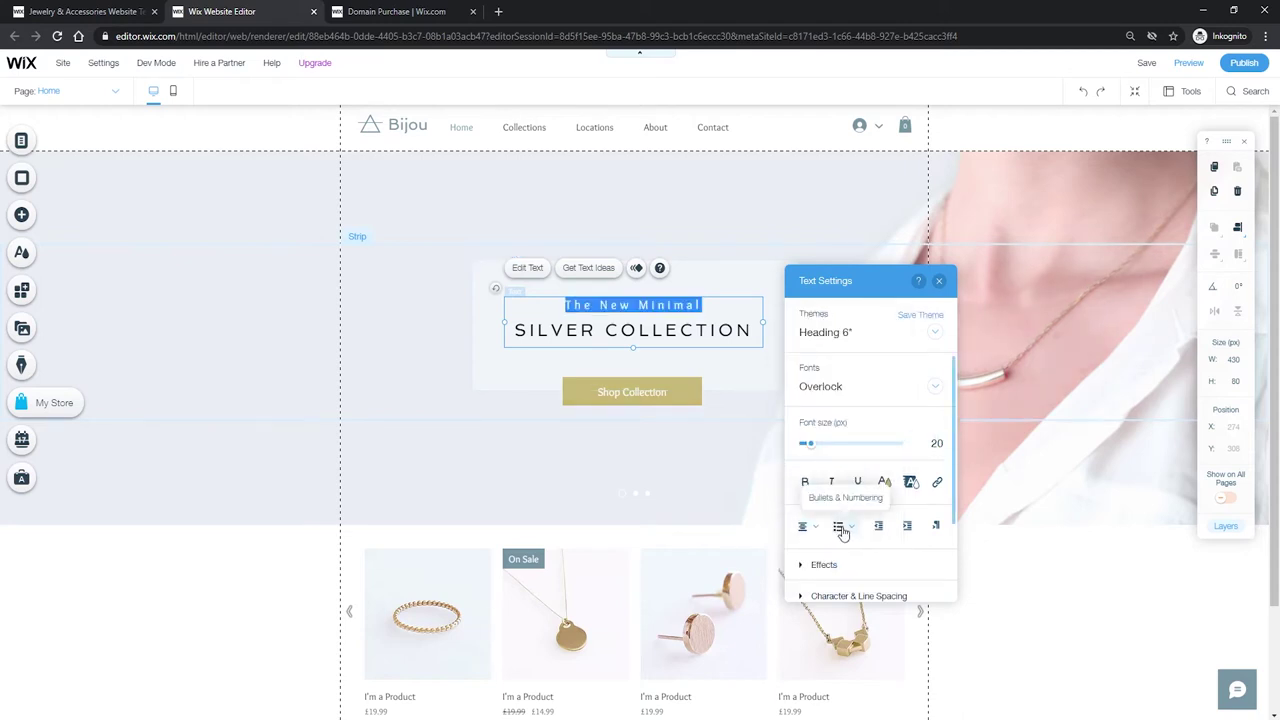
scroll(840, 530, down, 1)
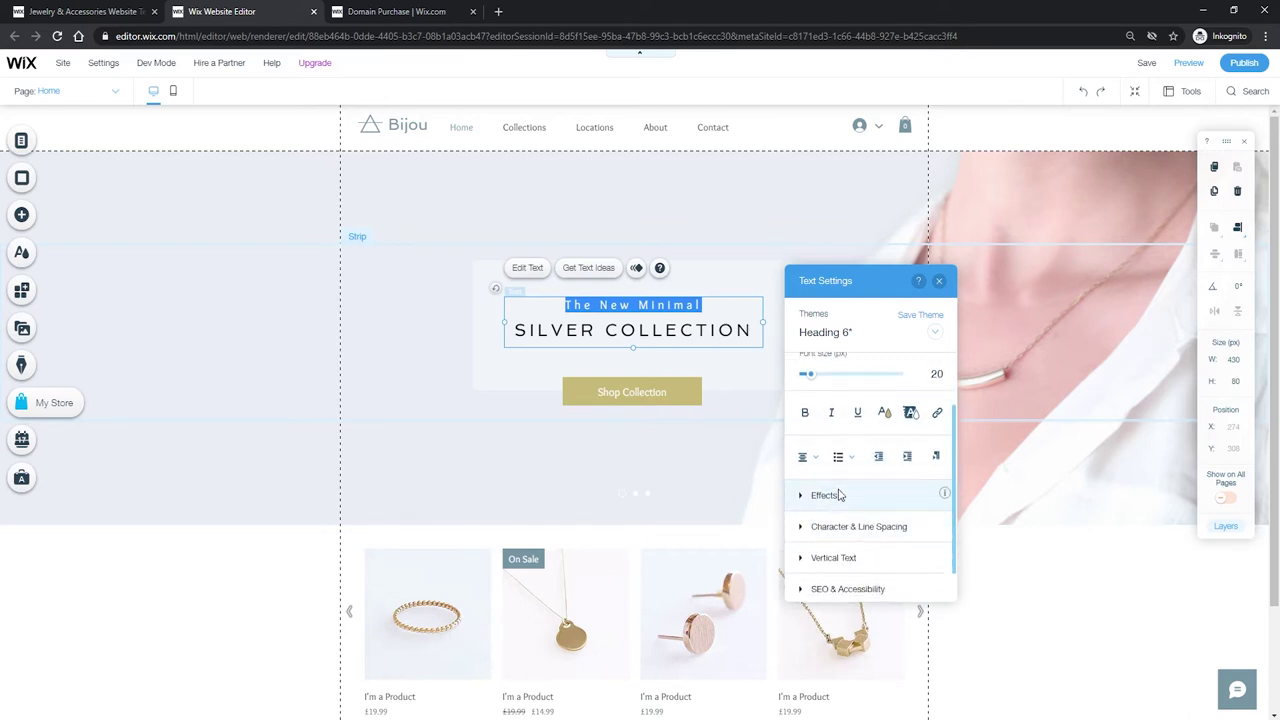
key(Escape)
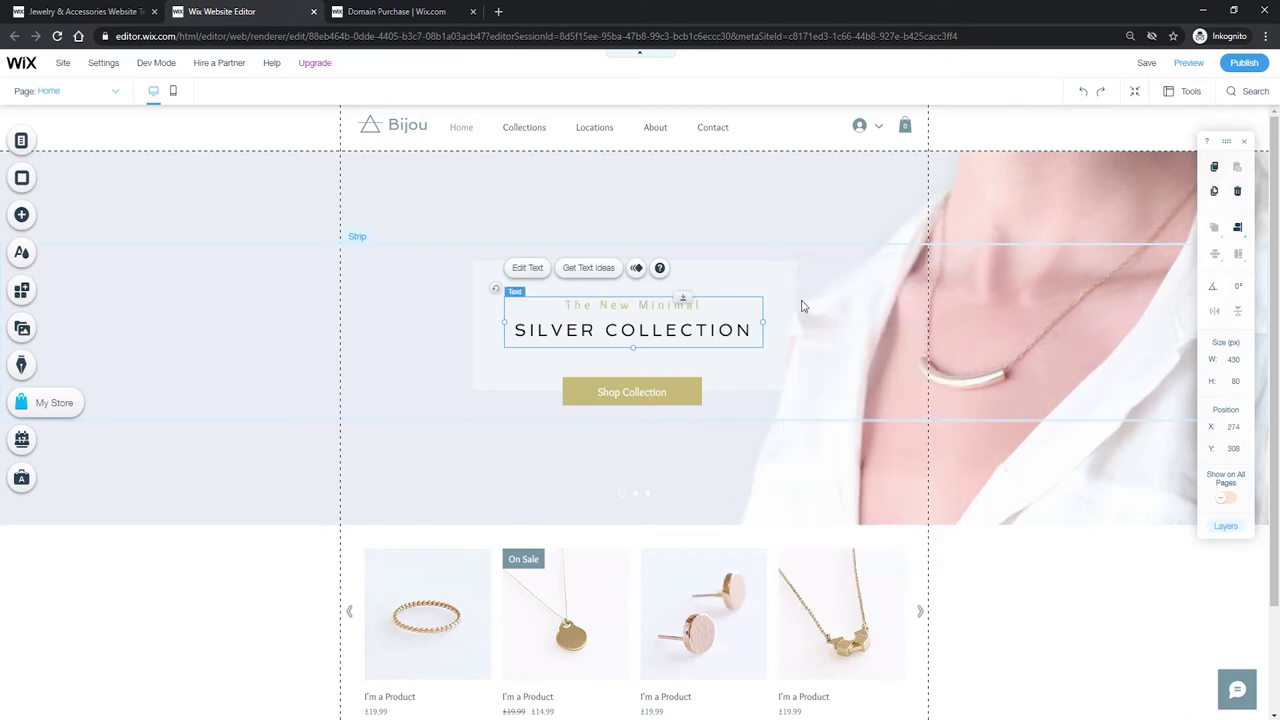
click(831, 305)
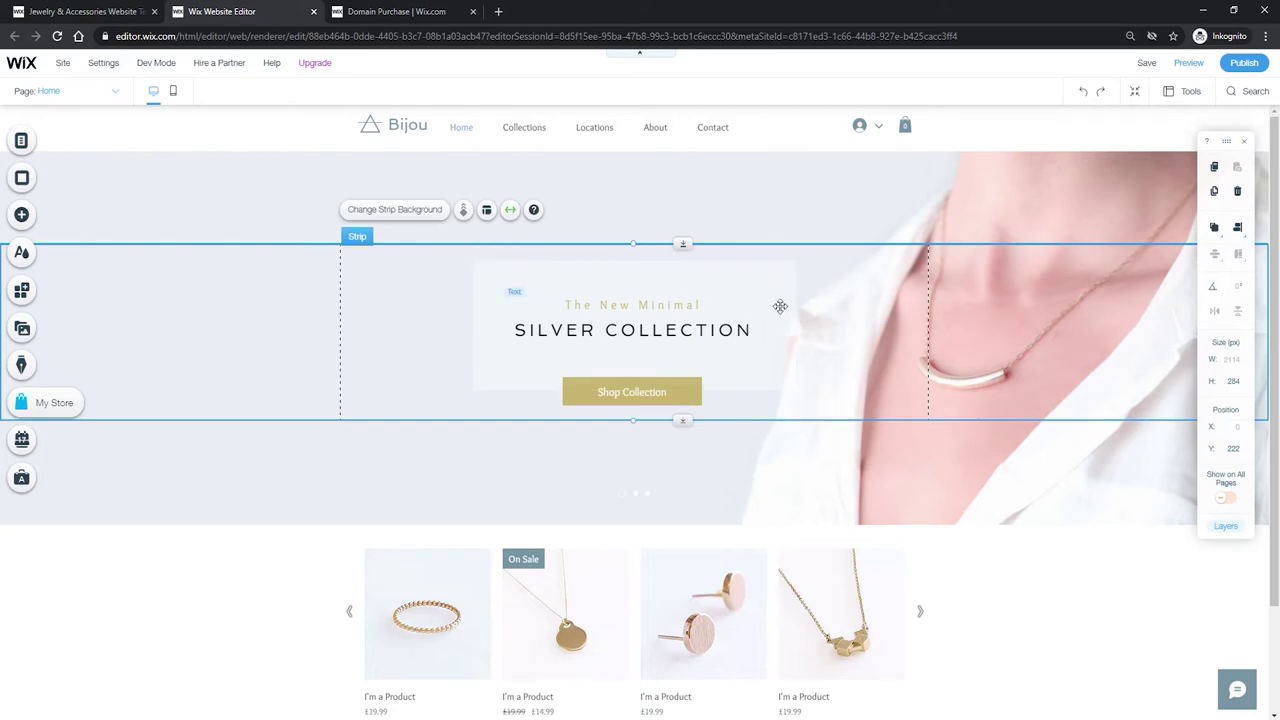
Check the label and link target in the Shop Collection button's settings and close them.
click(688, 396)
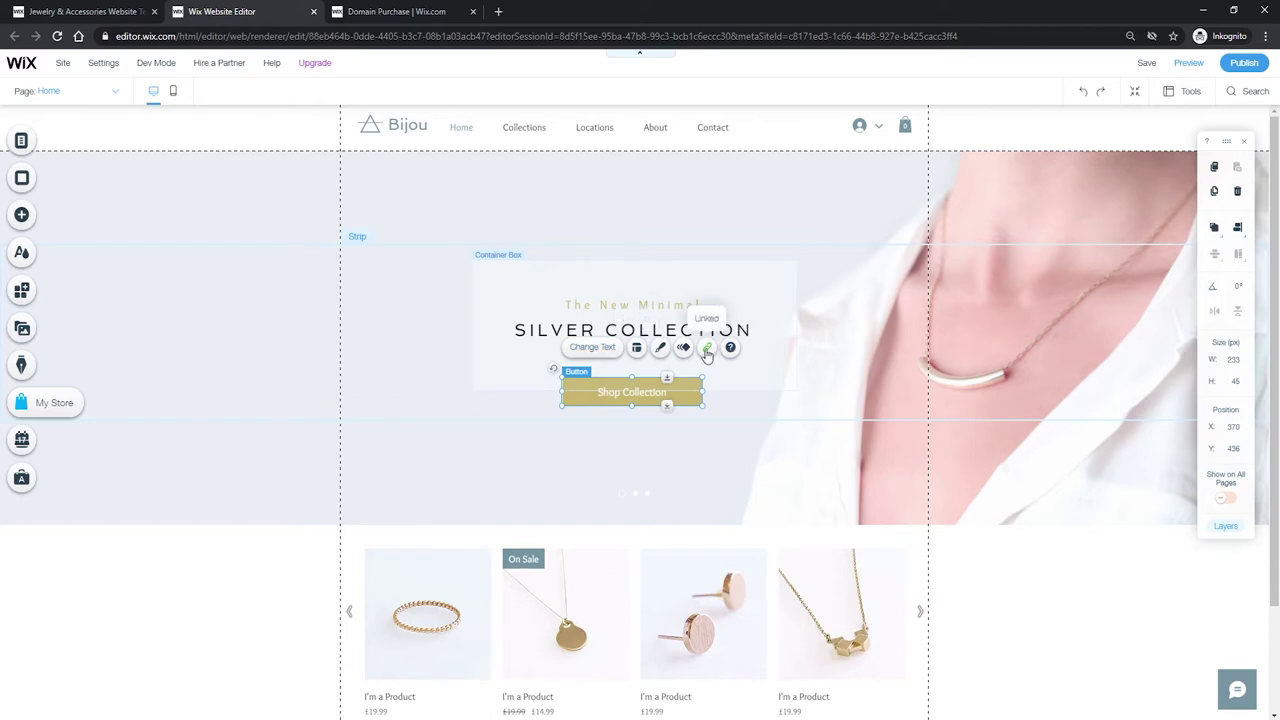
click(594, 350)
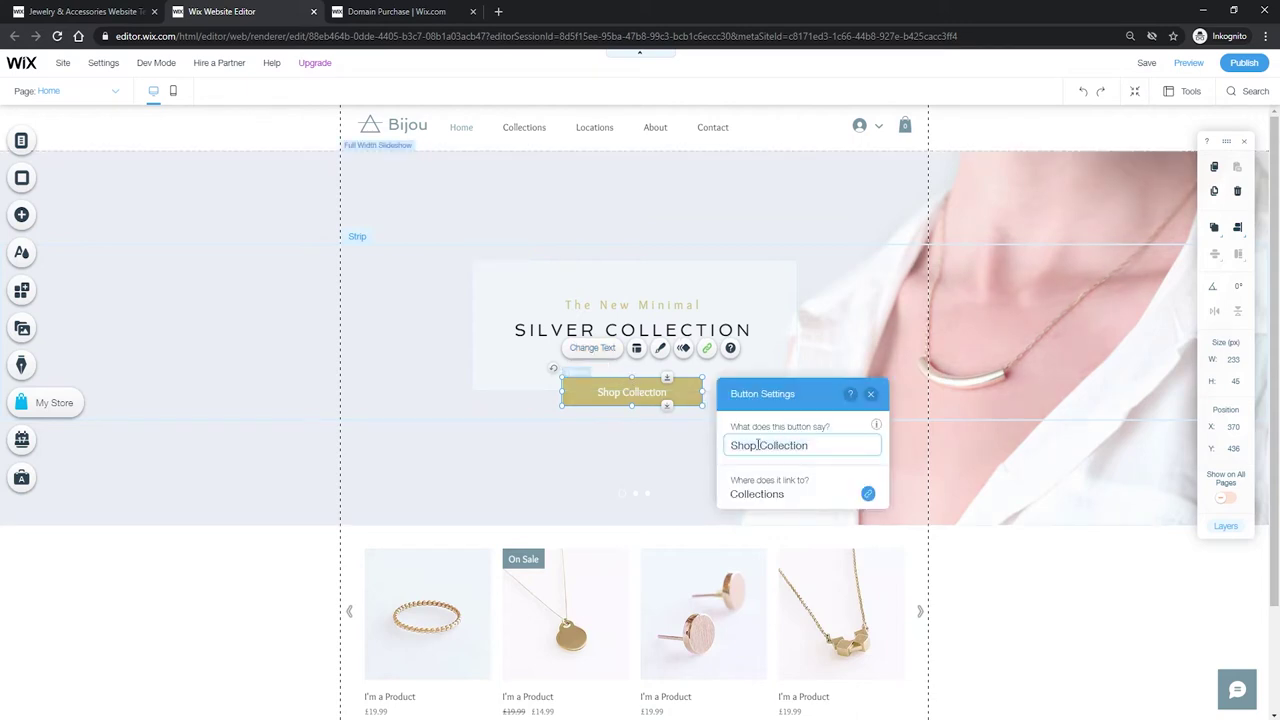
click(761, 445)
click(871, 396)
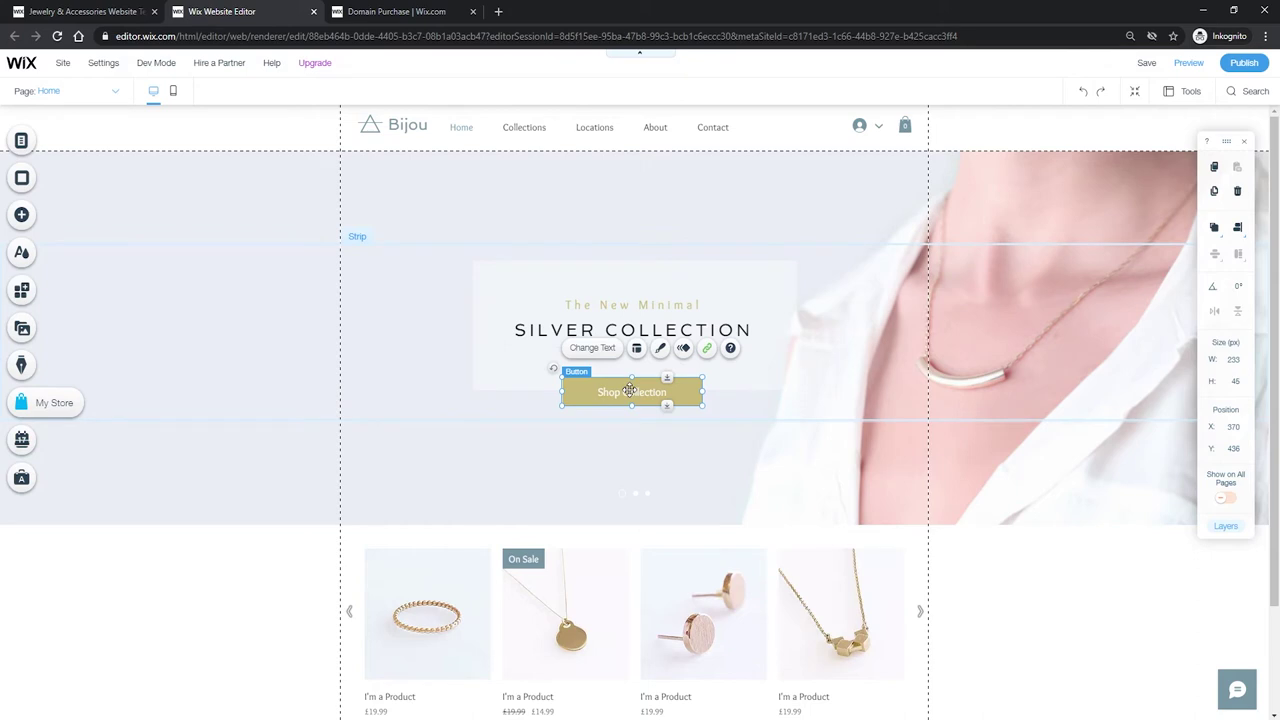
Try the Web Address link type for the Shop Collection button, then switch back to Page and choose Collections.
click(706, 351)
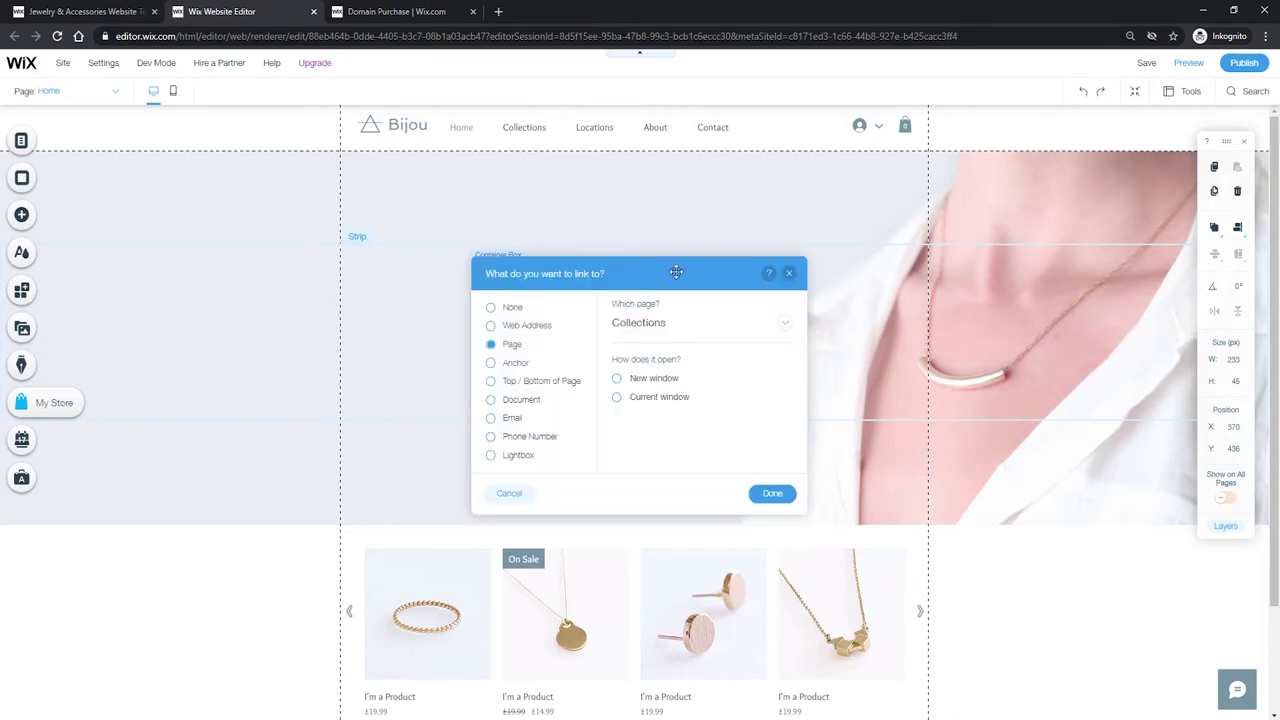
drag(676, 272, 950, 267)
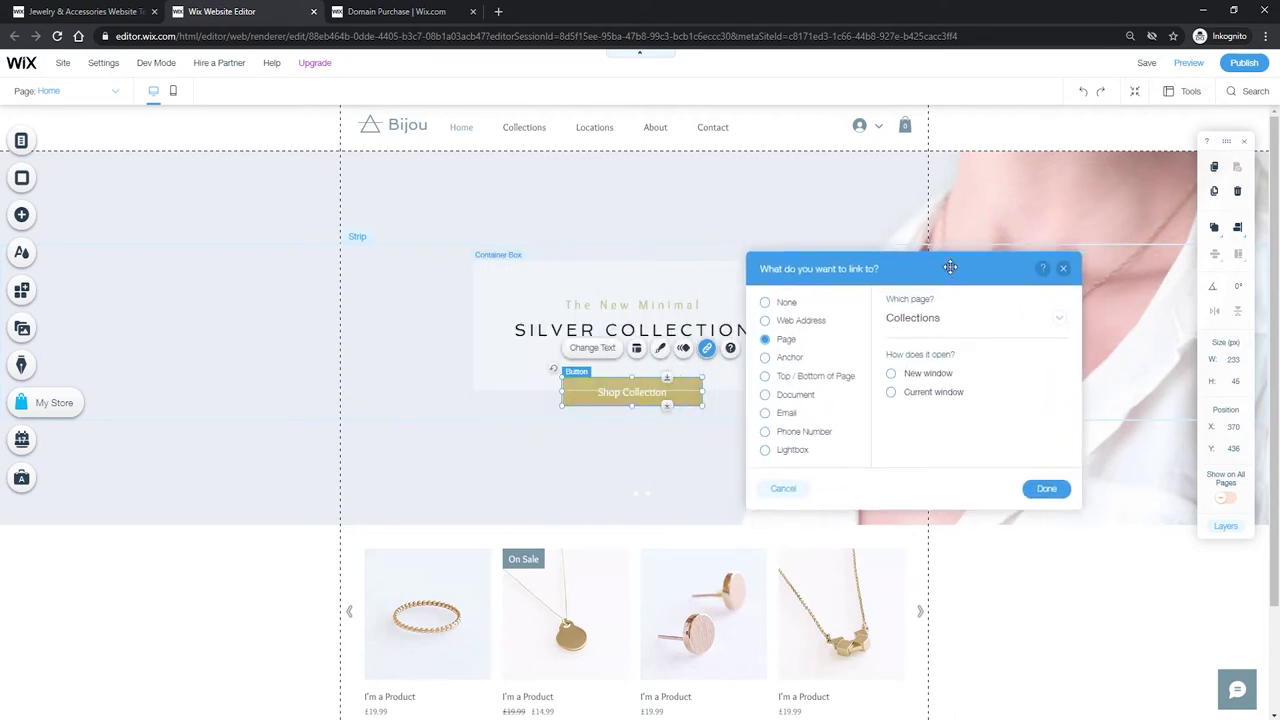
click(790, 328)
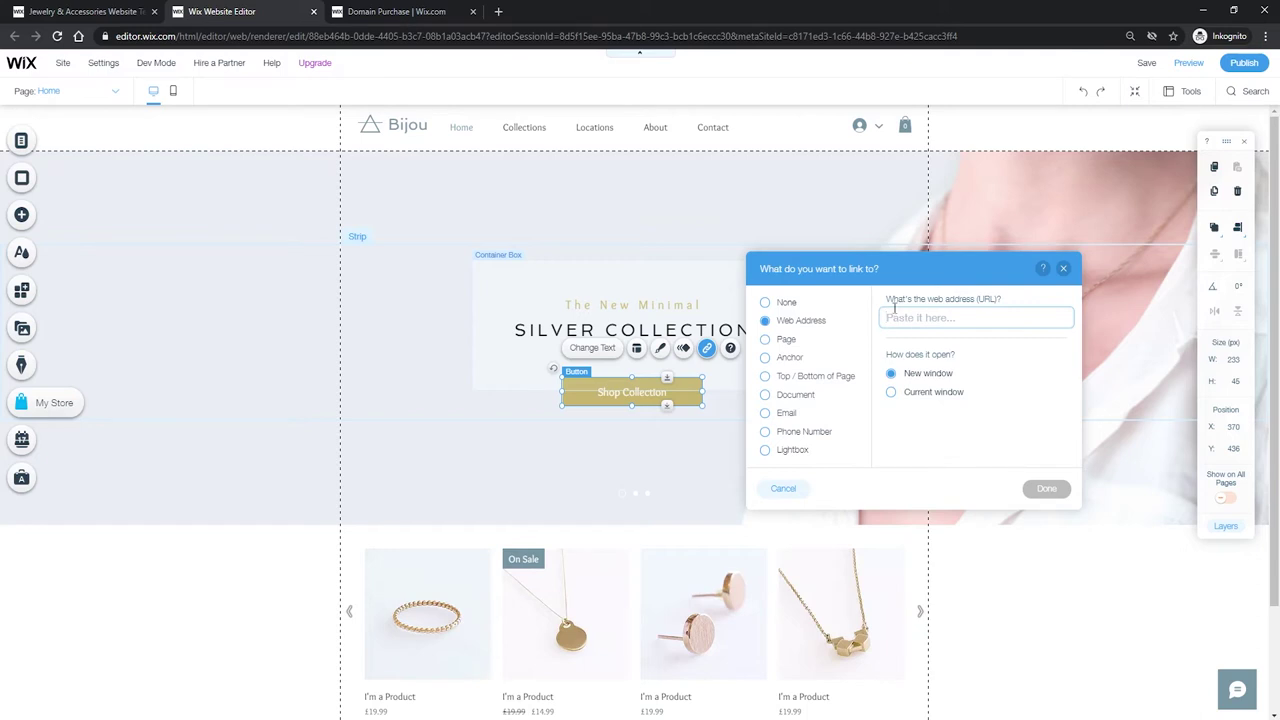
click(792, 341)
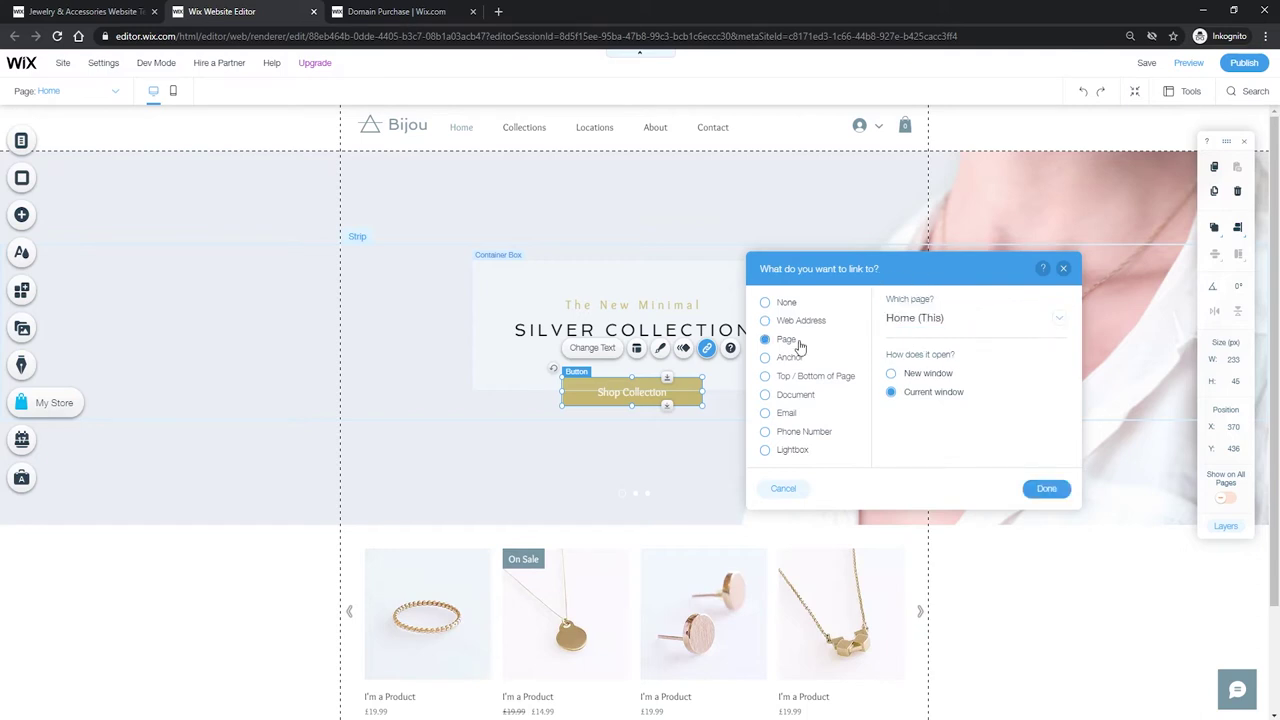
click(923, 320)
scroll(960, 412, down, 3)
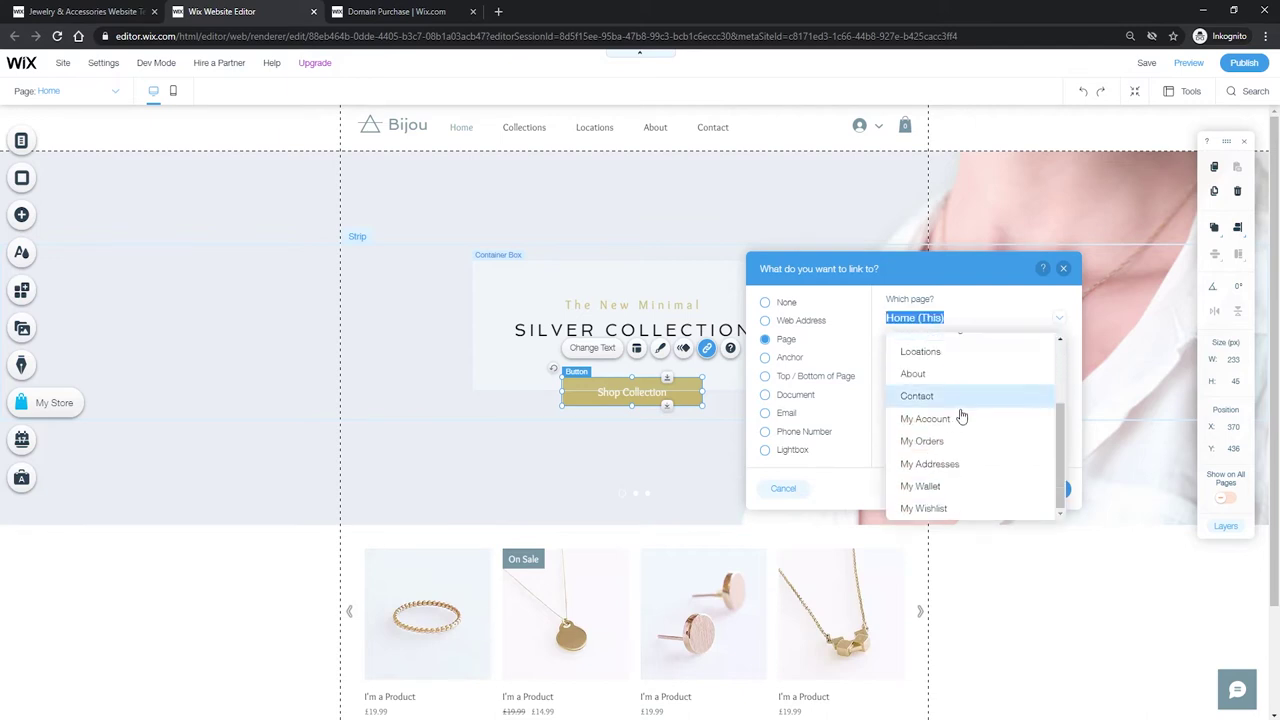
scroll(963, 423, up, 3)
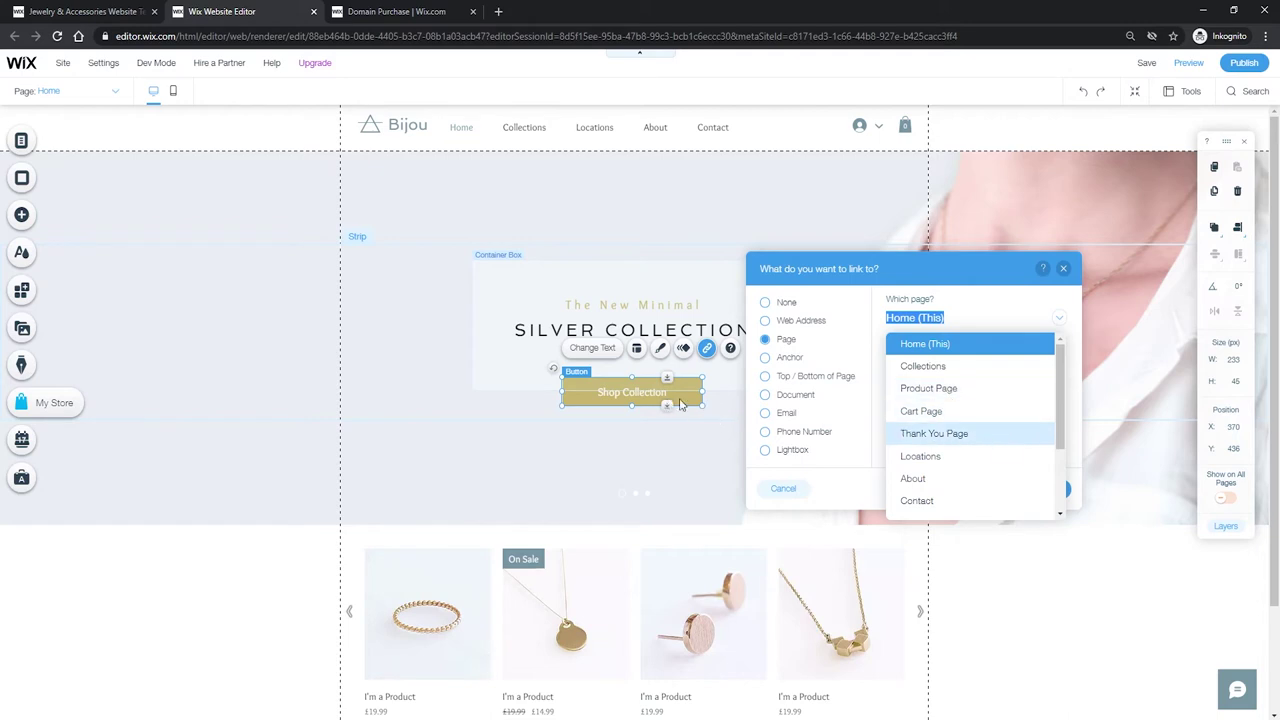
click(964, 378)
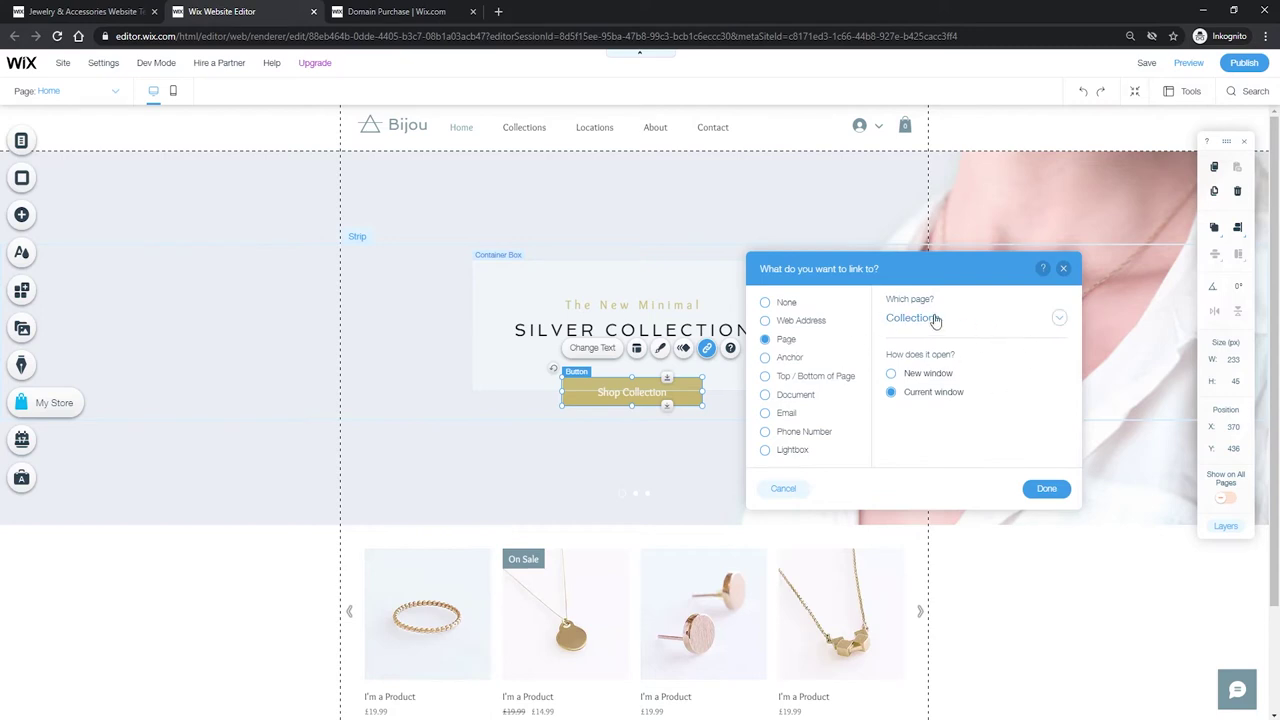
Look through the Anchor, Top / Bottom of Page, Document, Email and Phone Number link options for the Shop Collection button.
click(782, 360)
click(799, 380)
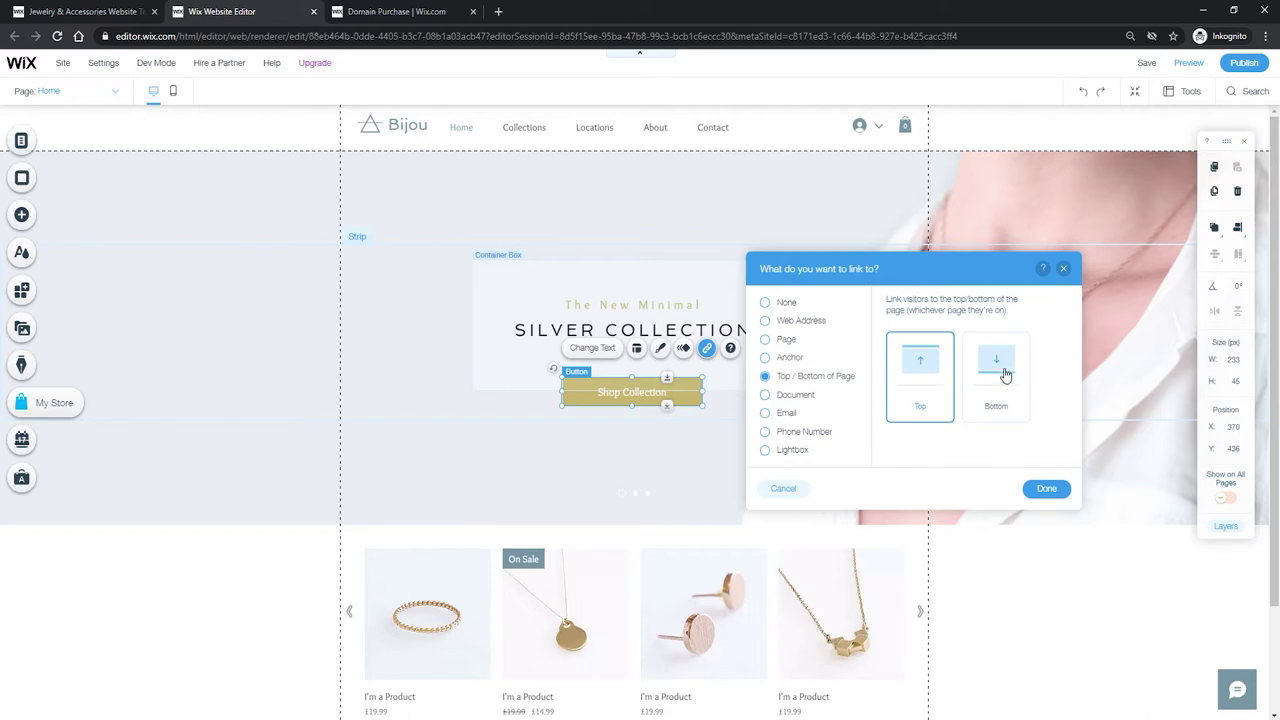
click(818, 401)
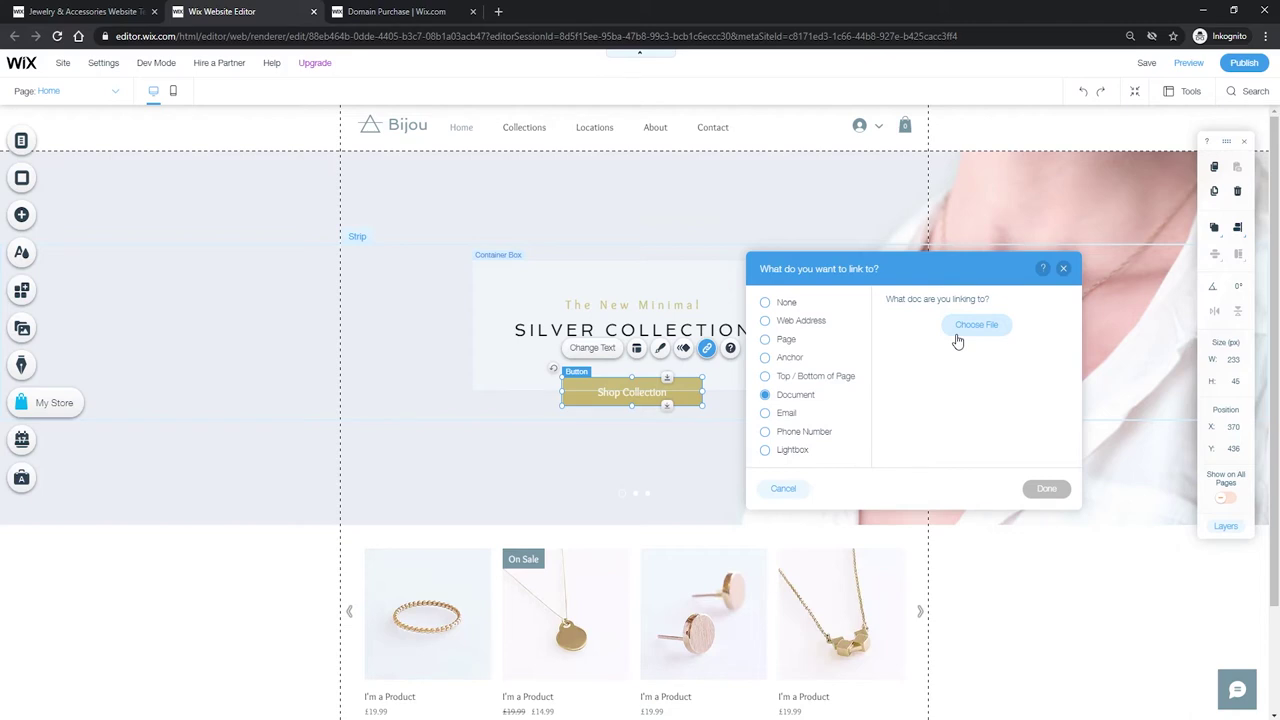
click(786, 416)
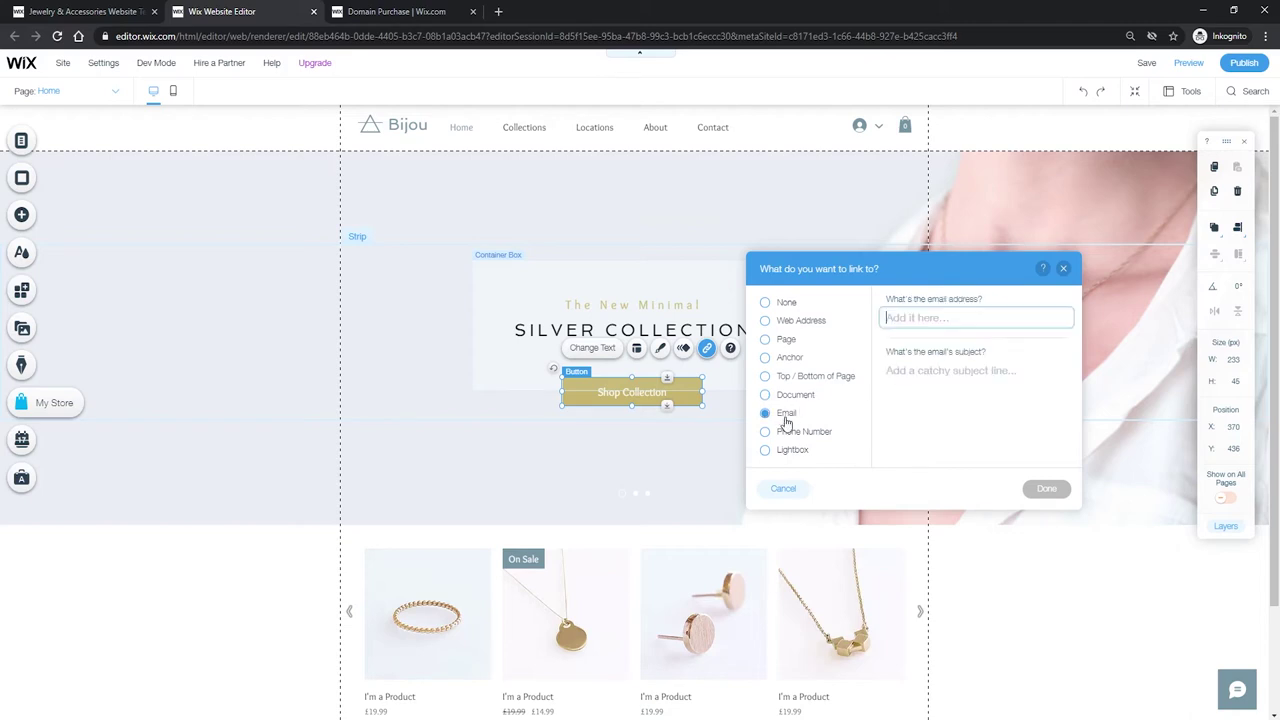
click(798, 439)
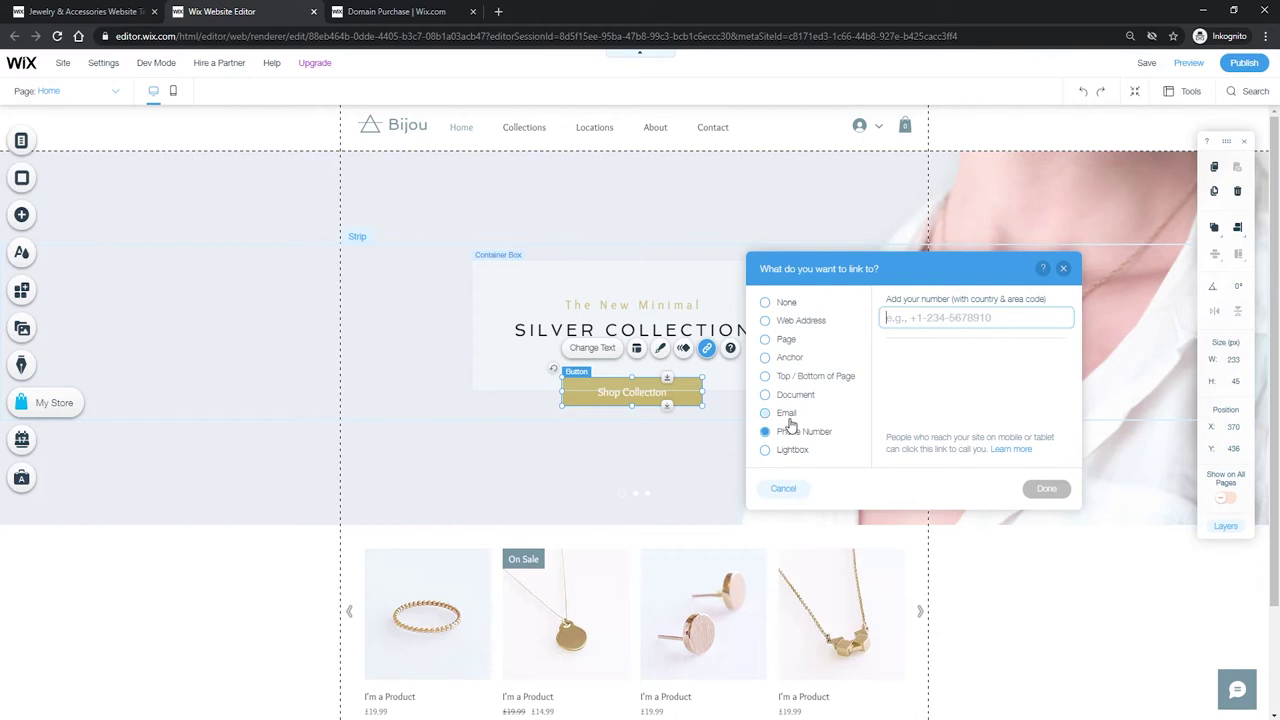
click(788, 415)
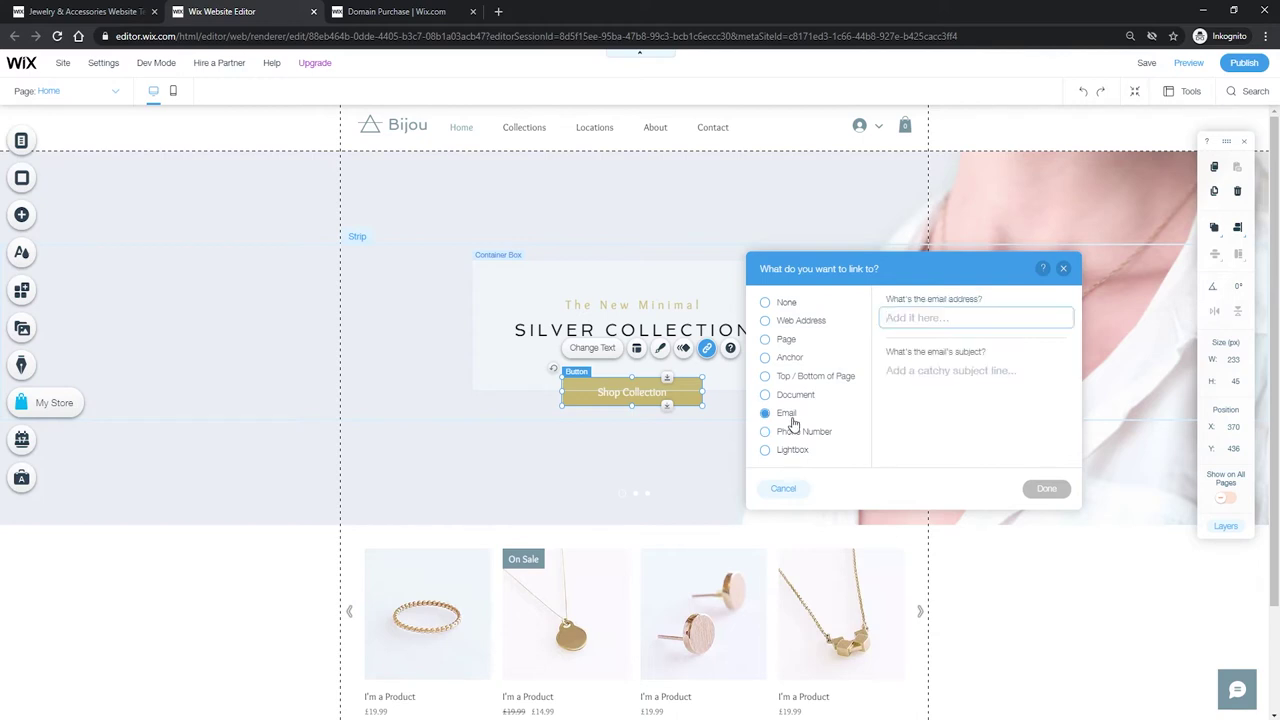
click(802, 433)
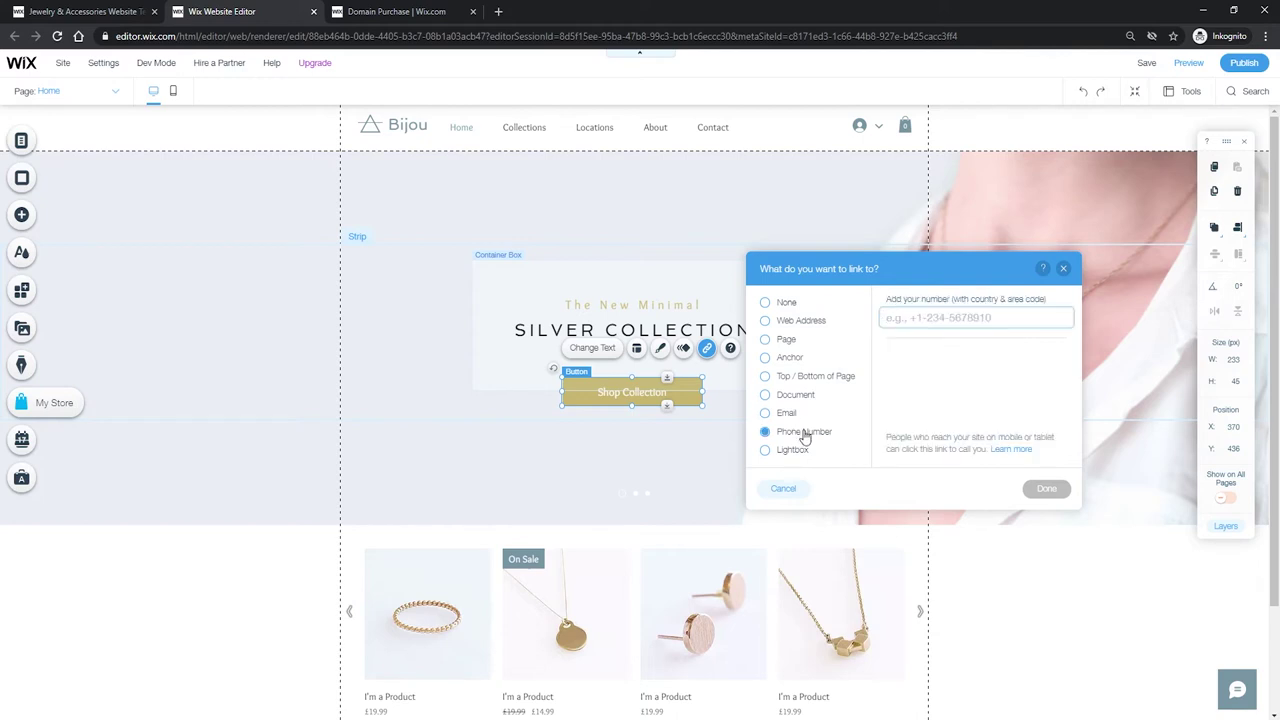
Link the Shop Collection button to the Collections page, opening in the current window, and apply the link.
click(790, 341)
click(940, 320)
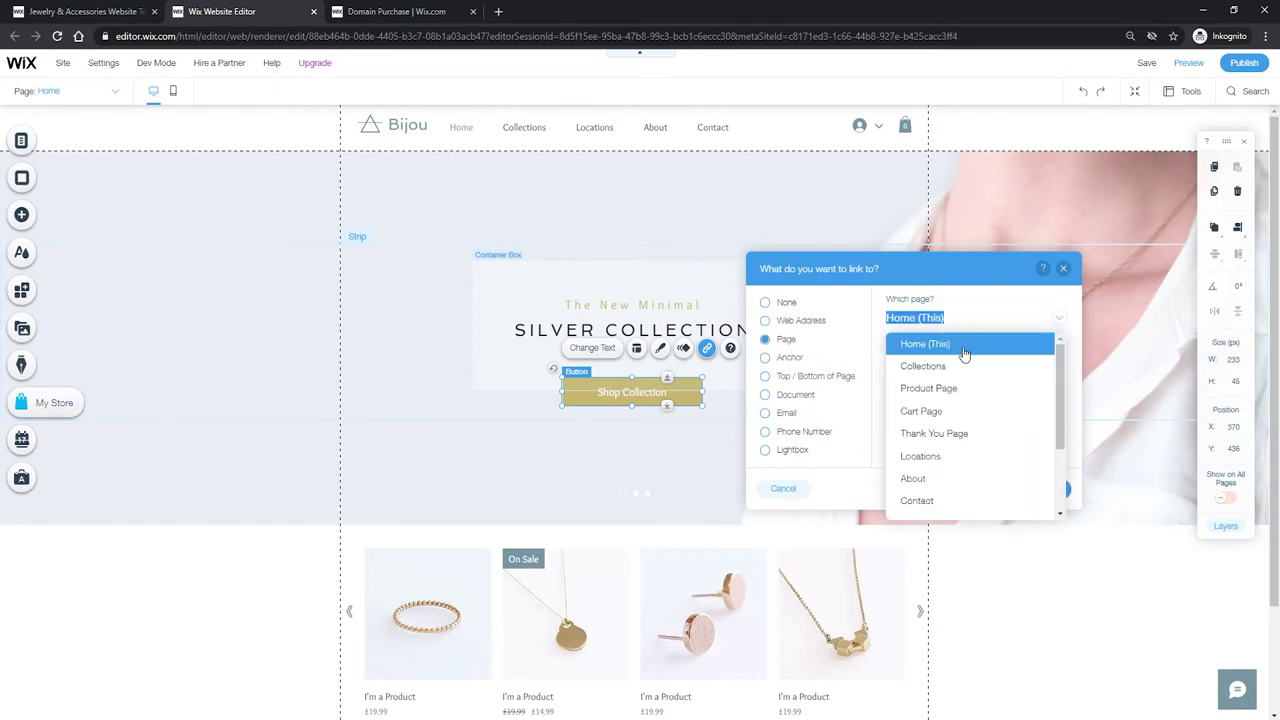
click(942, 367)
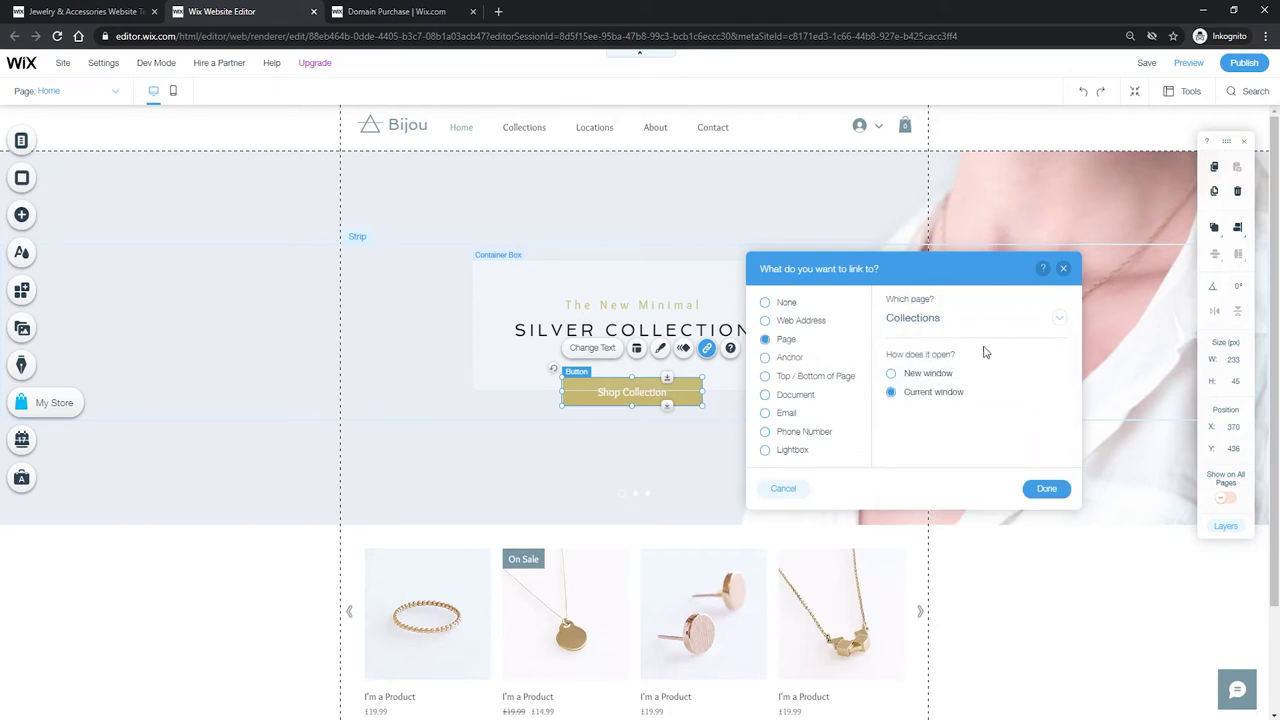
click(1050, 494)
Open product management from the Home page's product slider gallery, dismiss the product-type tip and look through the product list.
scroll(758, 330, down, 3)
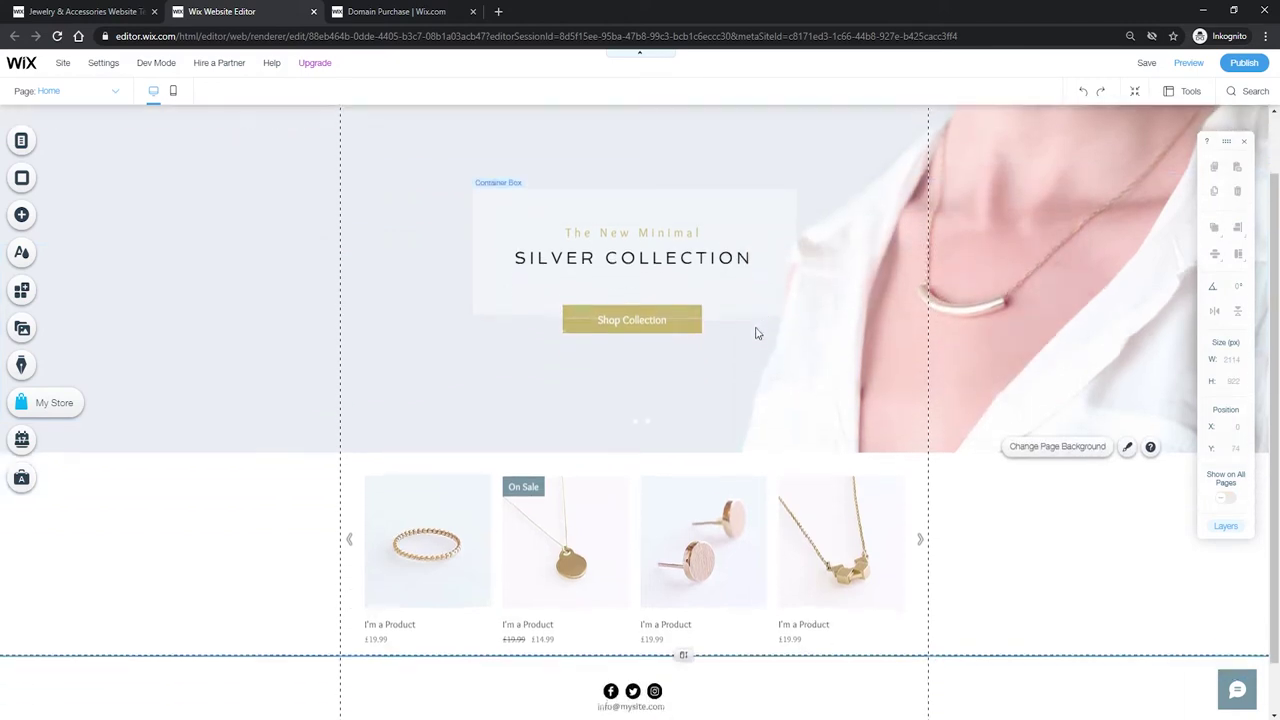
click(650, 494)
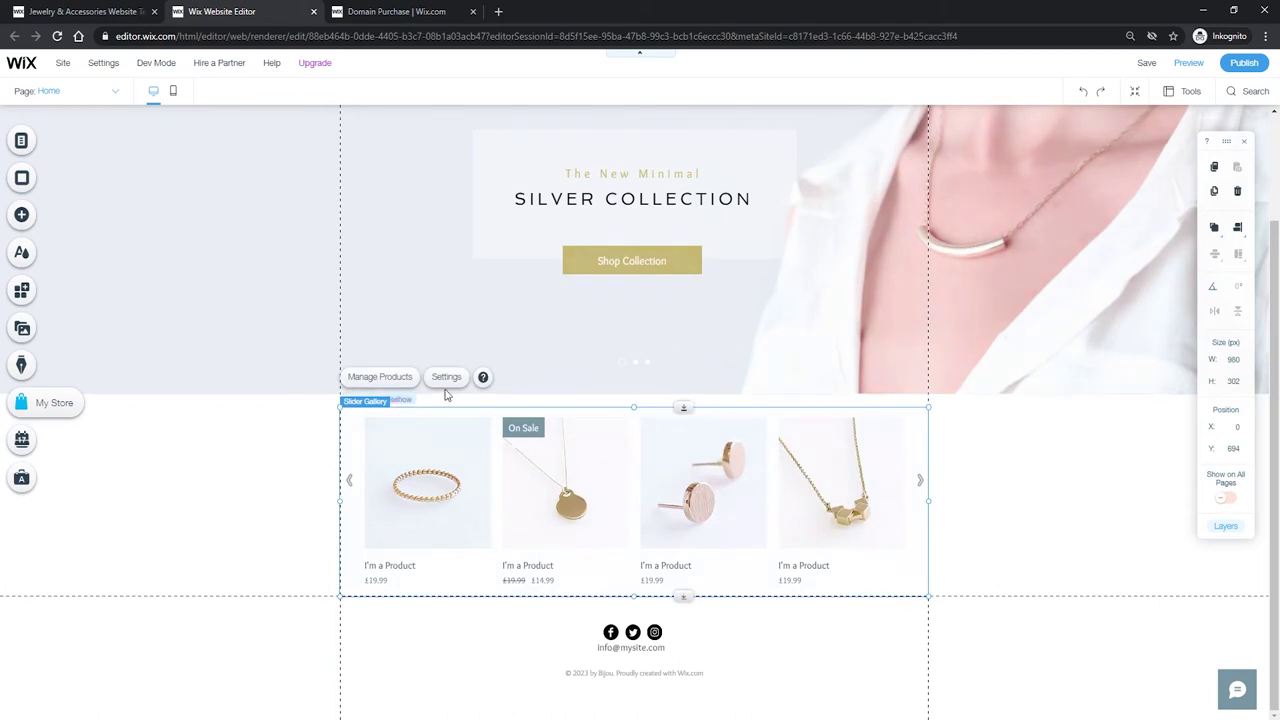
click(378, 378)
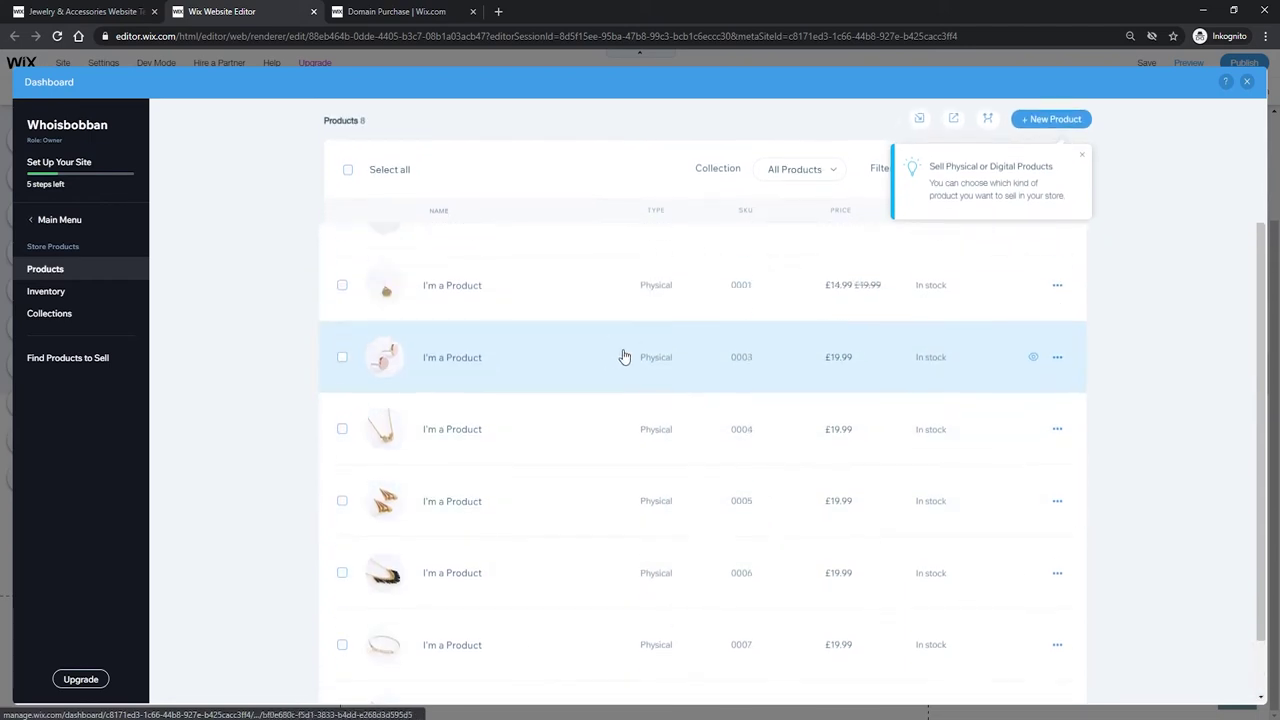
click(1081, 180)
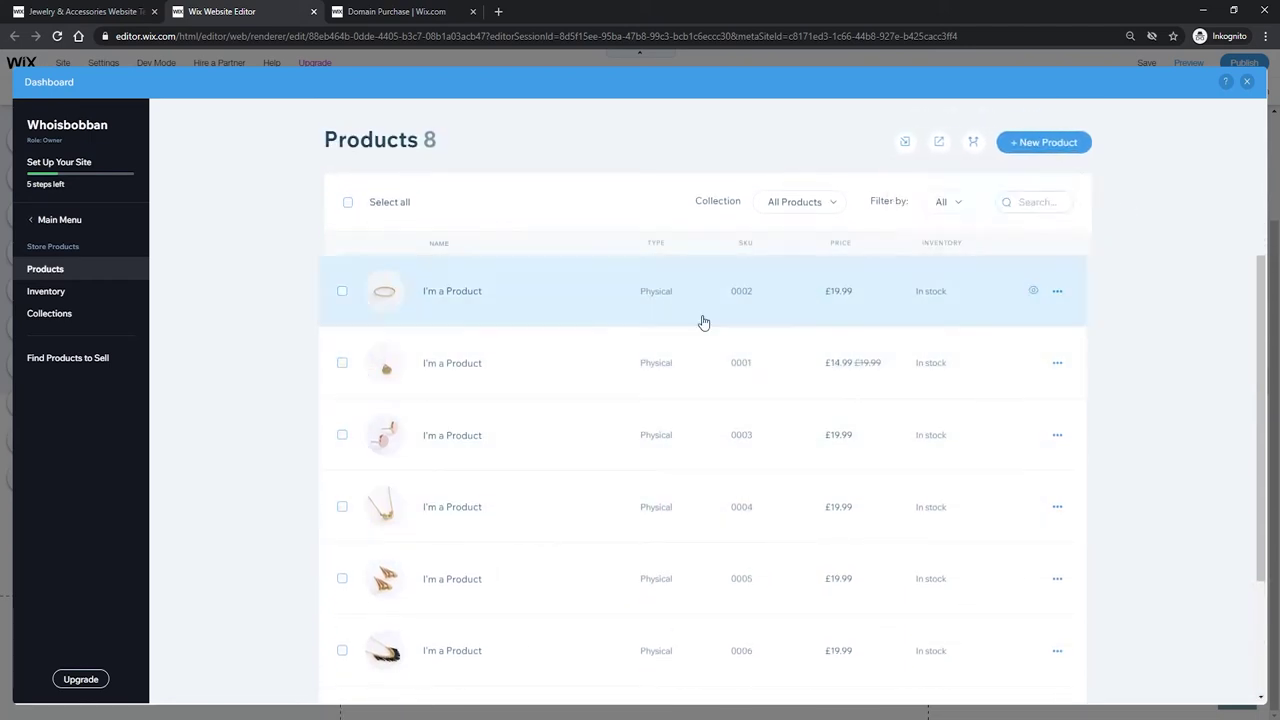
scroll(583, 331, down, 3)
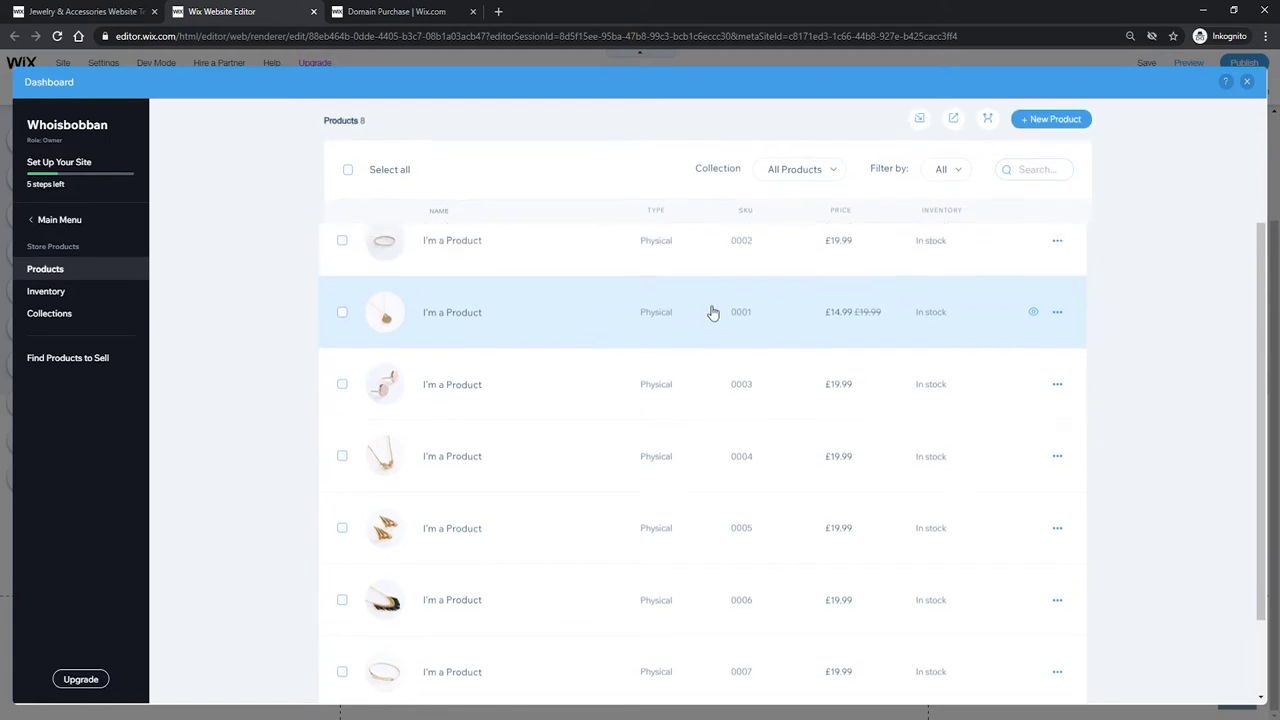
scroll(580, 410, up, 3)
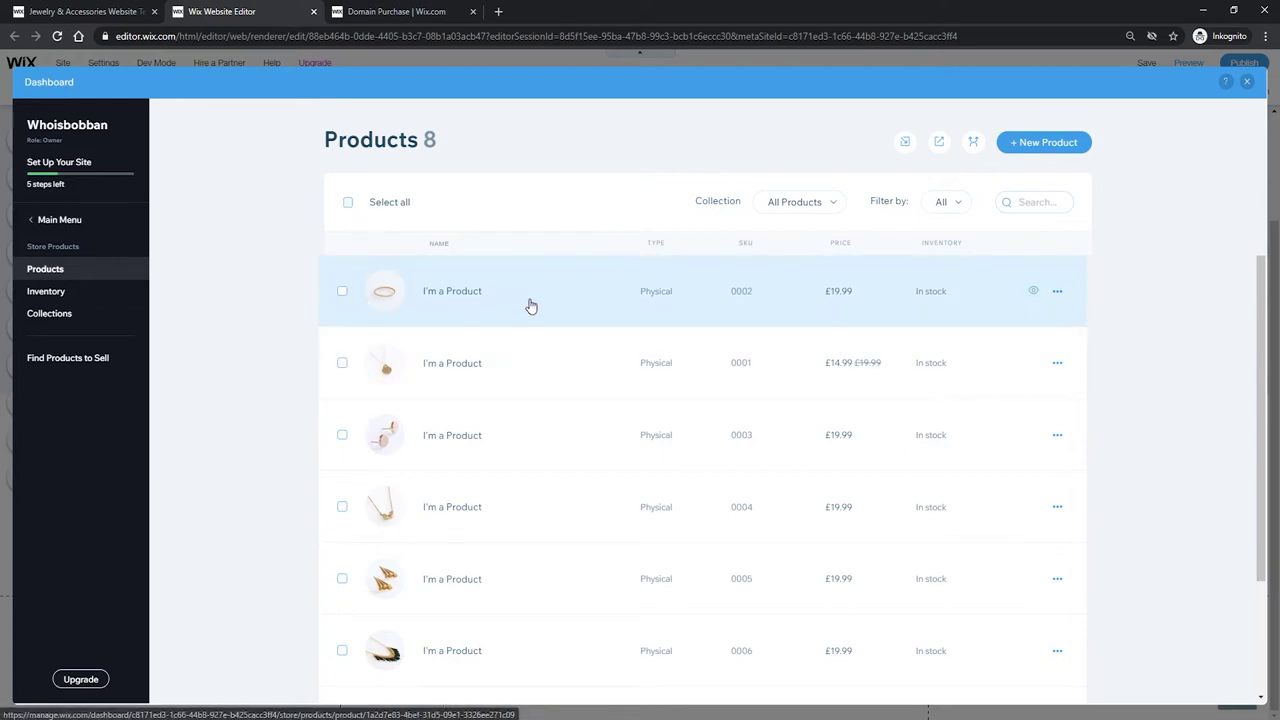
scroll(580, 305, down, 1)
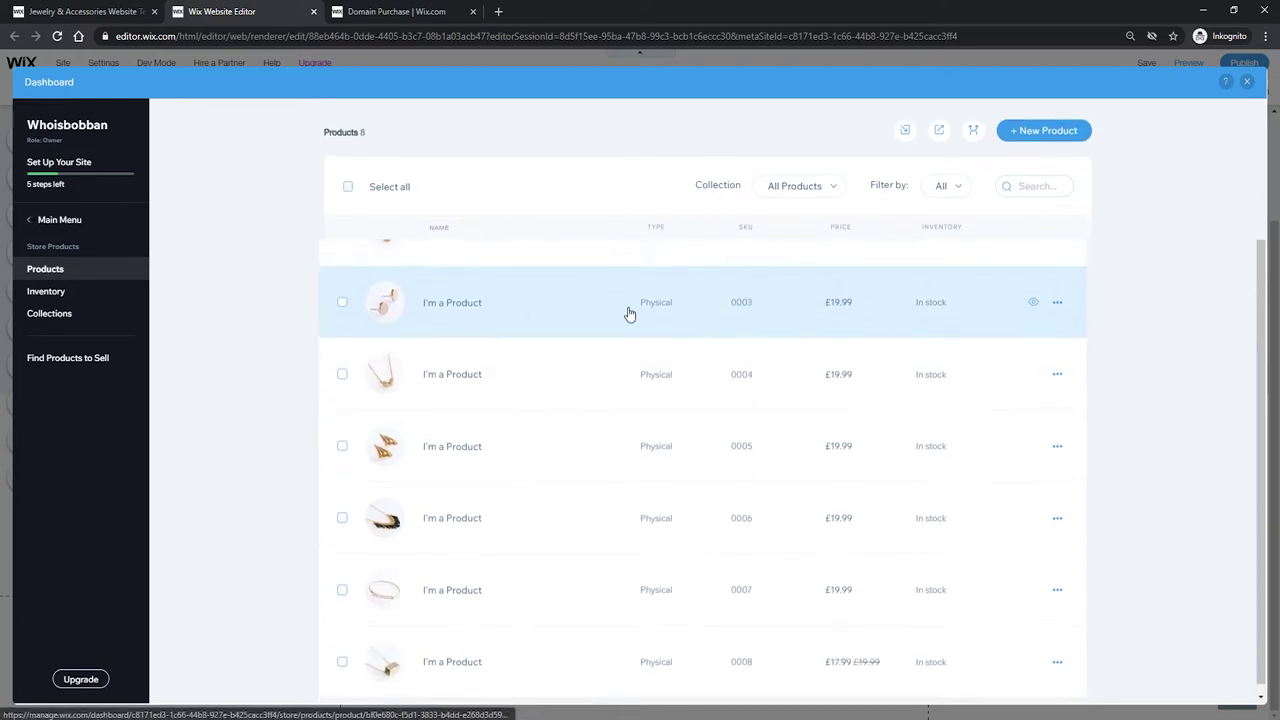
scroll(711, 357, up, 1)
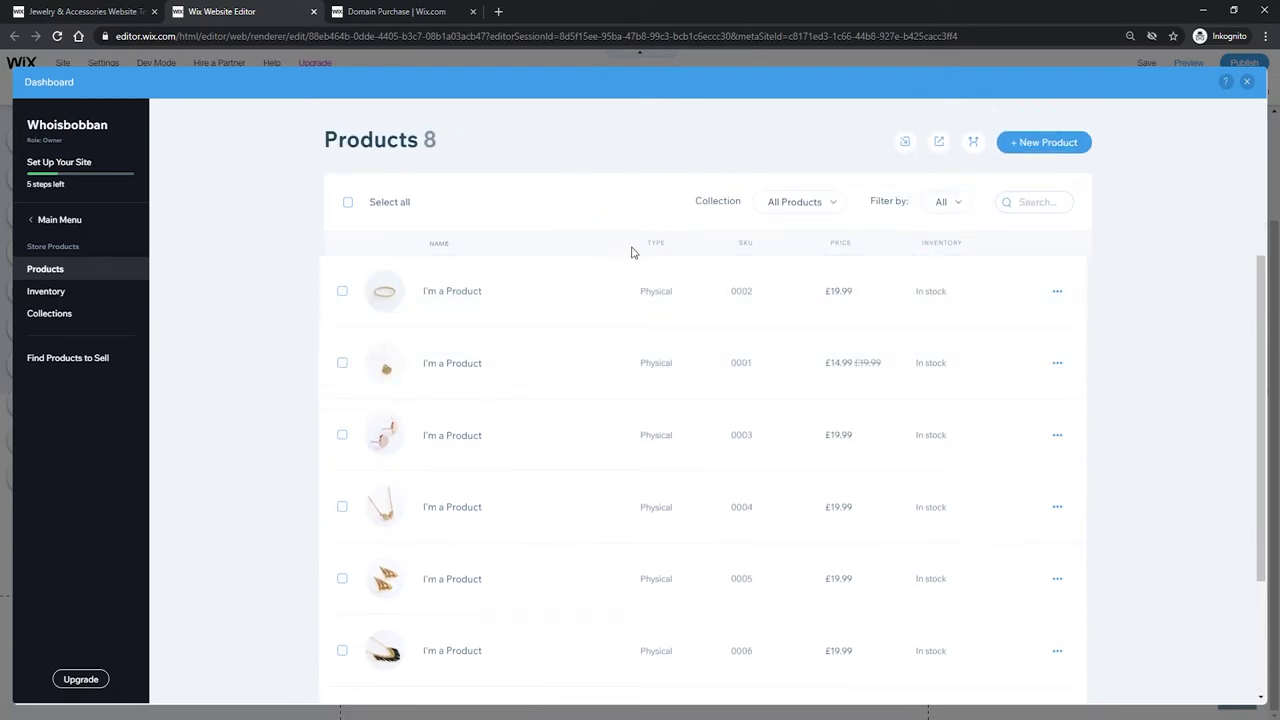
Create a new physical product and name it "Whoisbobban Silver Necklace".
click(1049, 150)
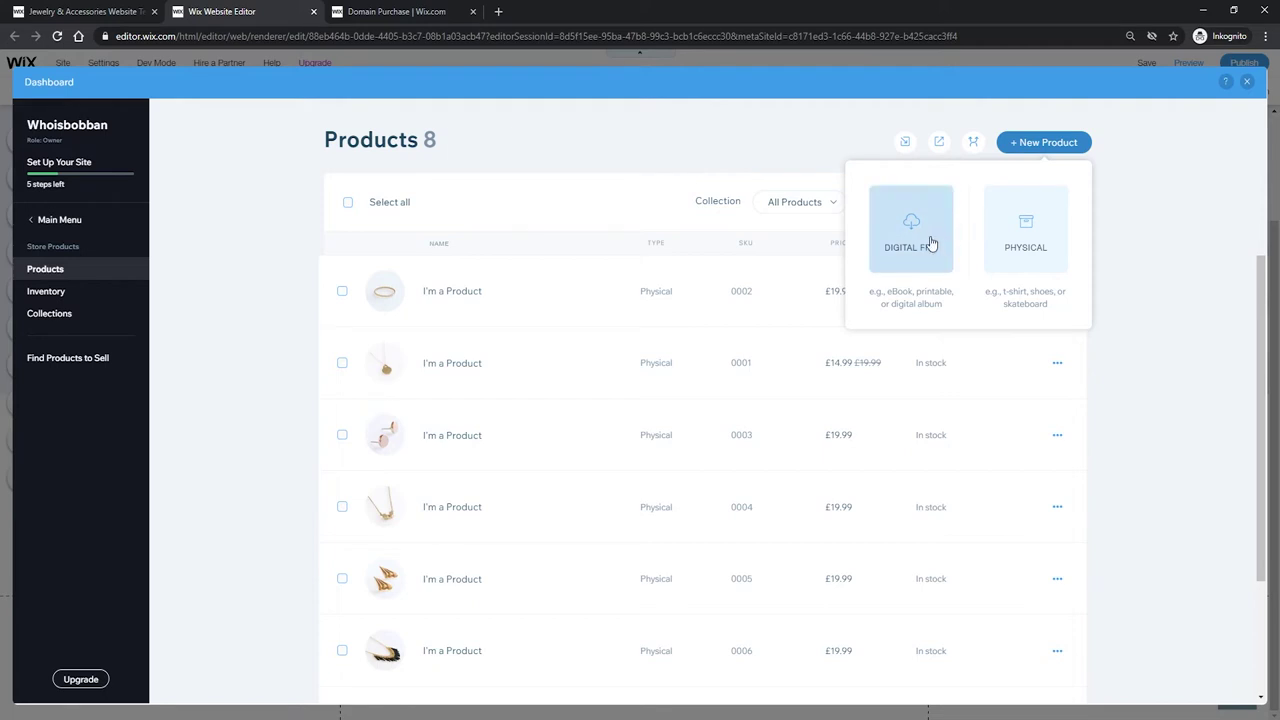
click(1036, 242)
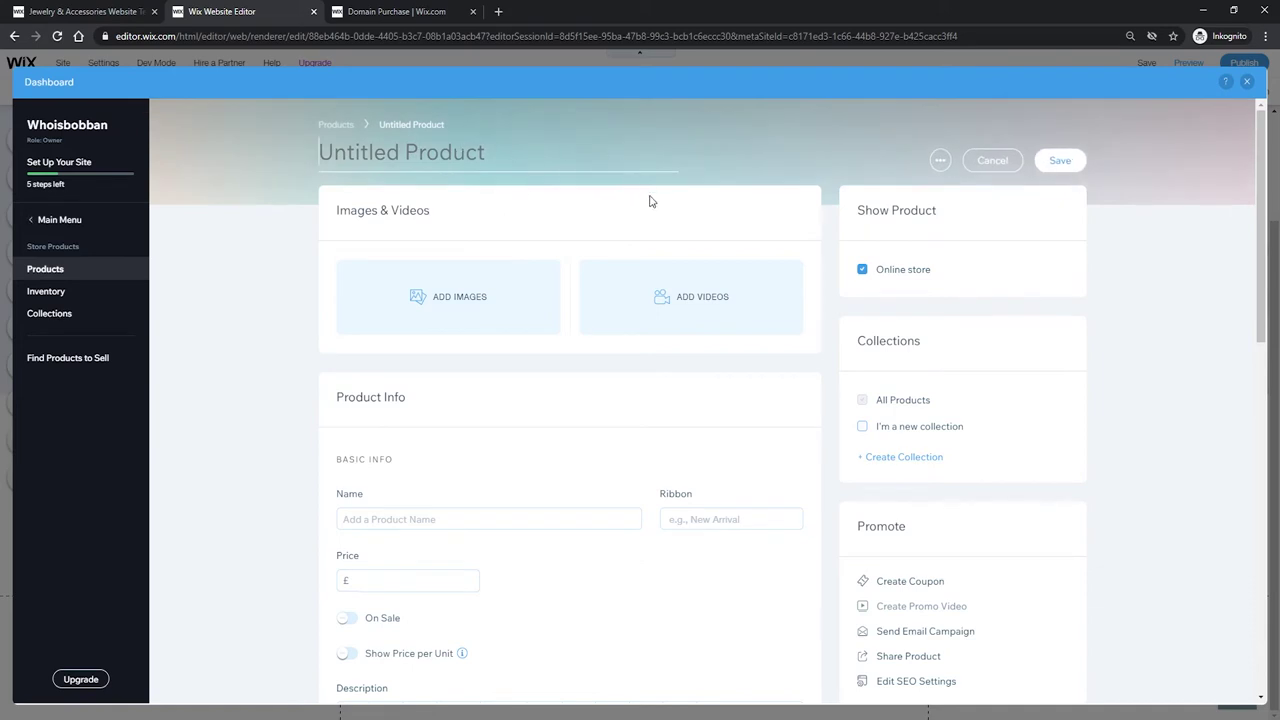
click(479, 163)
text(Whoisbobbva)
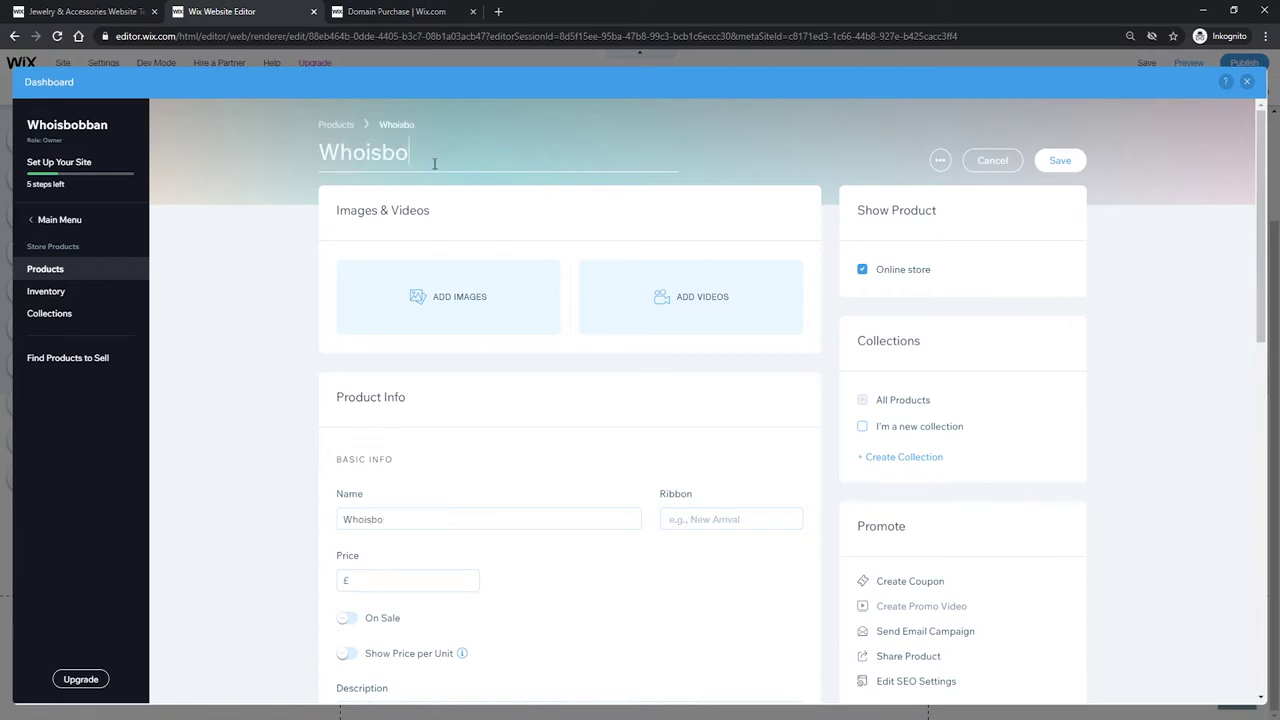
key(BackSpace)
key(BackSpace)
text(an Silv)
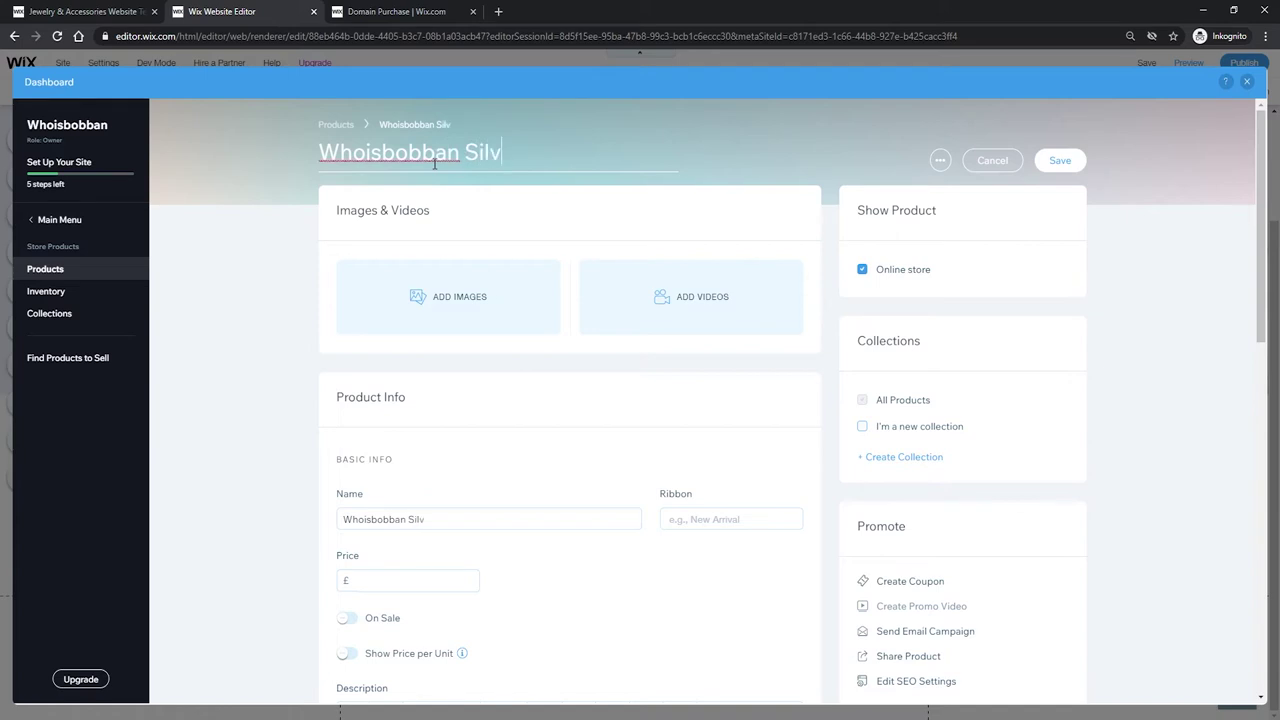
text(er Necklace)
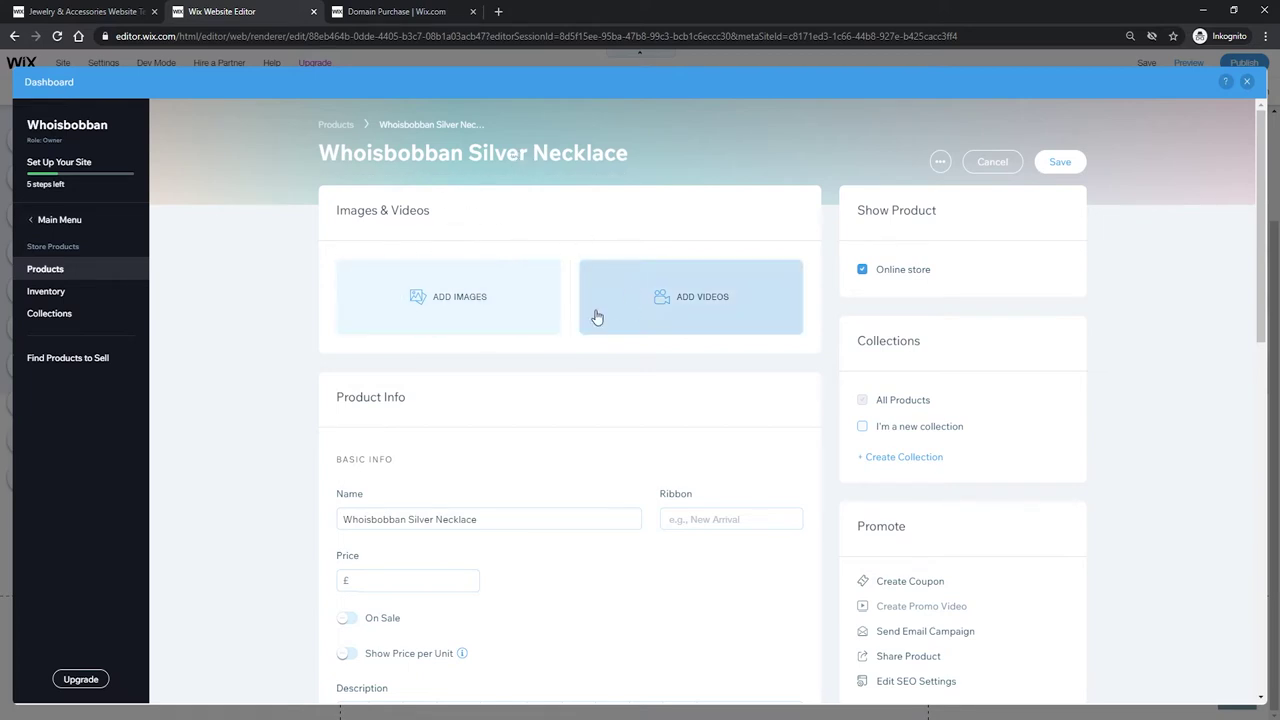
Start adding product images and search the Media from Wix library for "necklace".
click(490, 311)
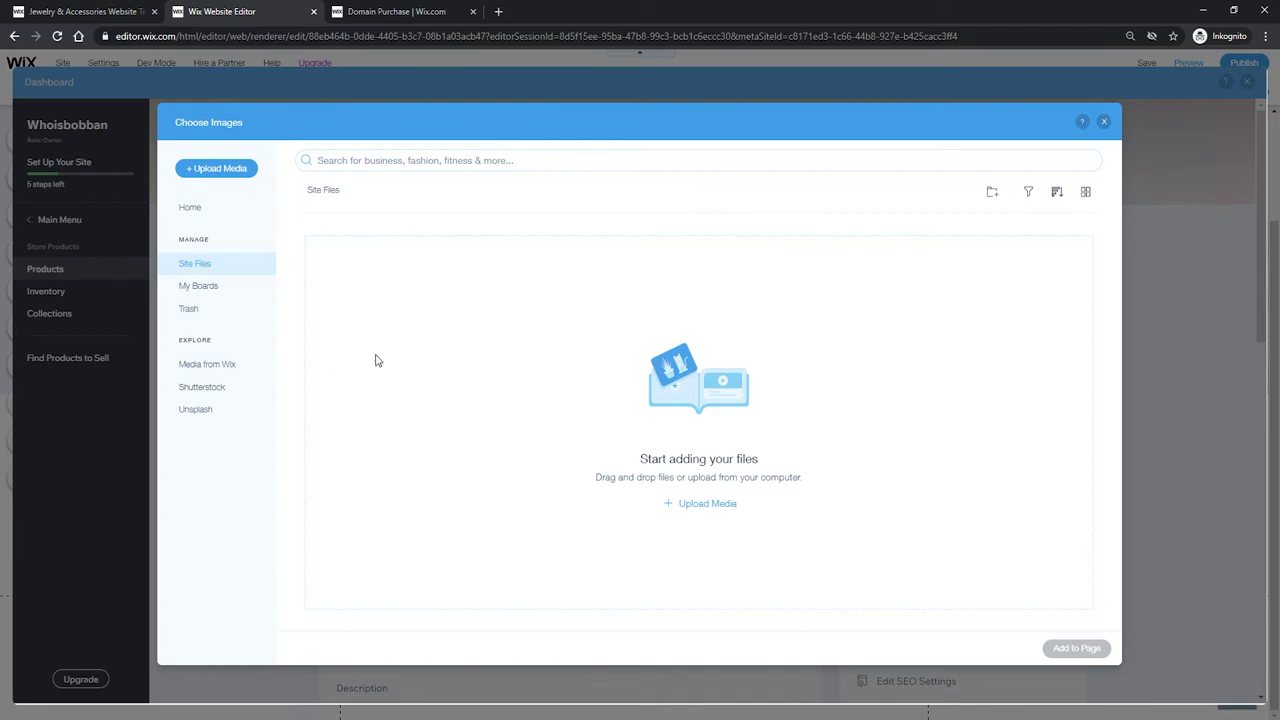
click(229, 370)
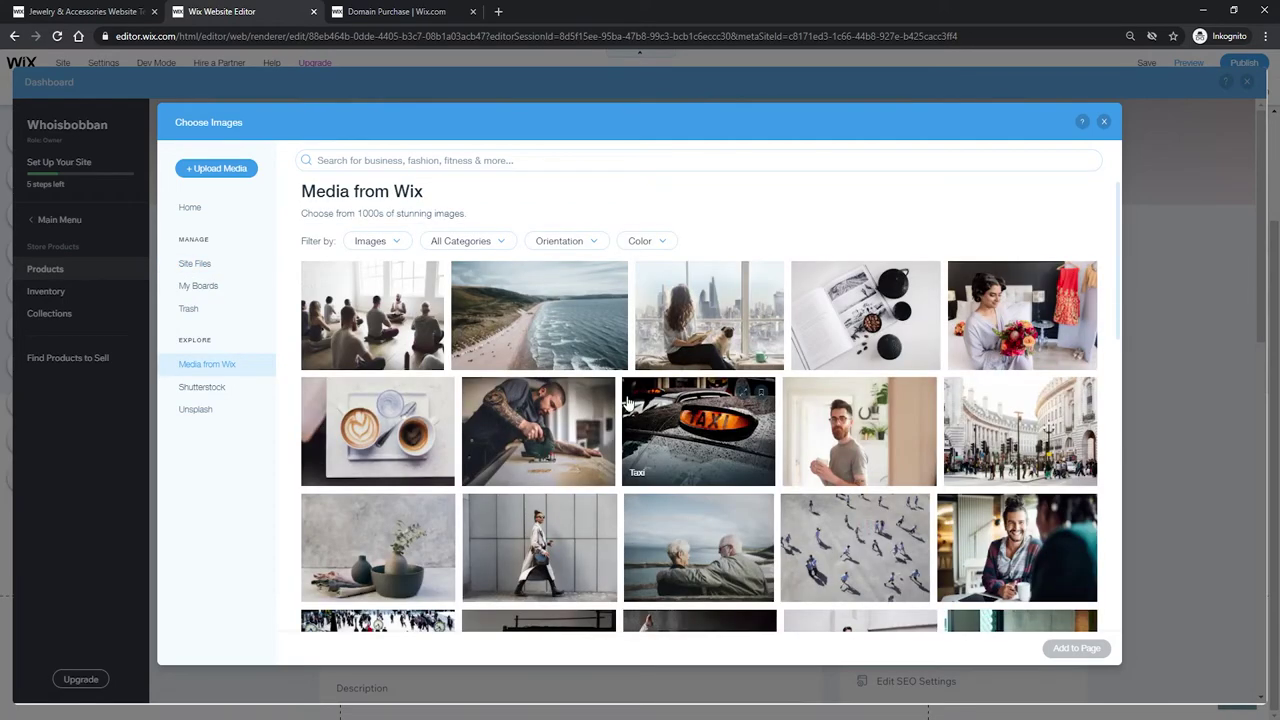
scroll(737, 325, down, 5)
scroll(700, 330, up, 5)
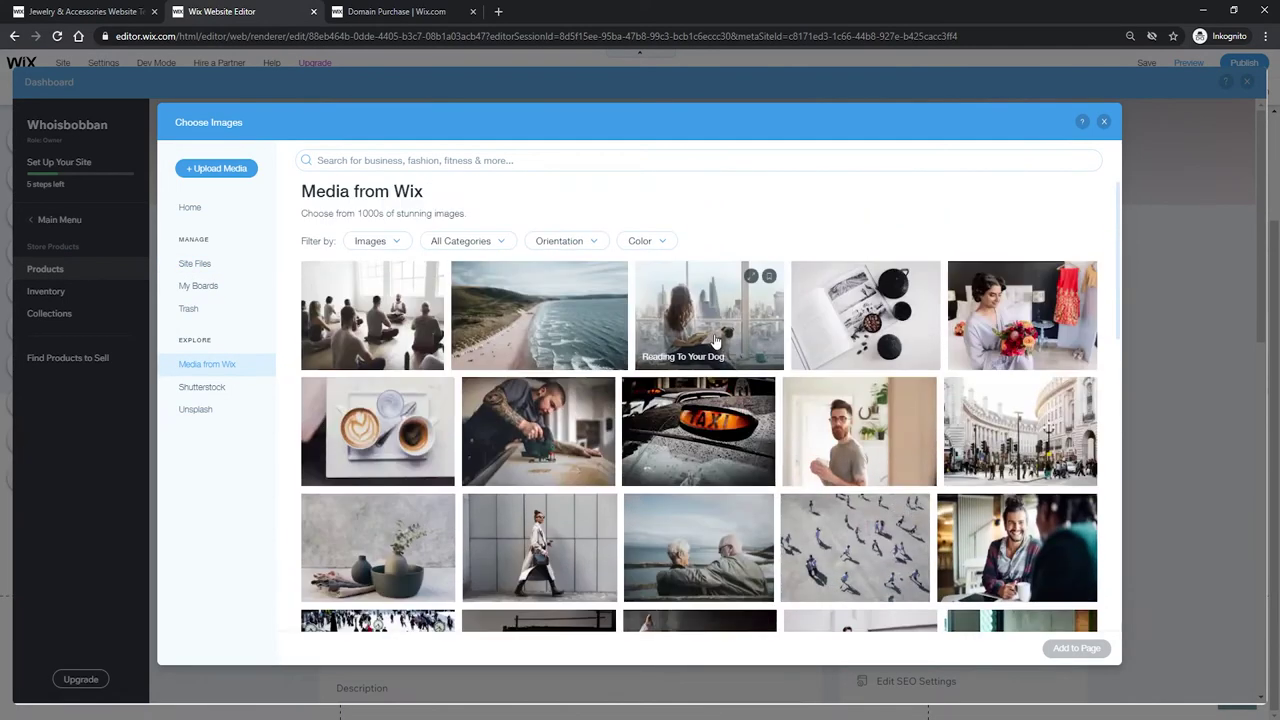
click(488, 163)
text(nec)
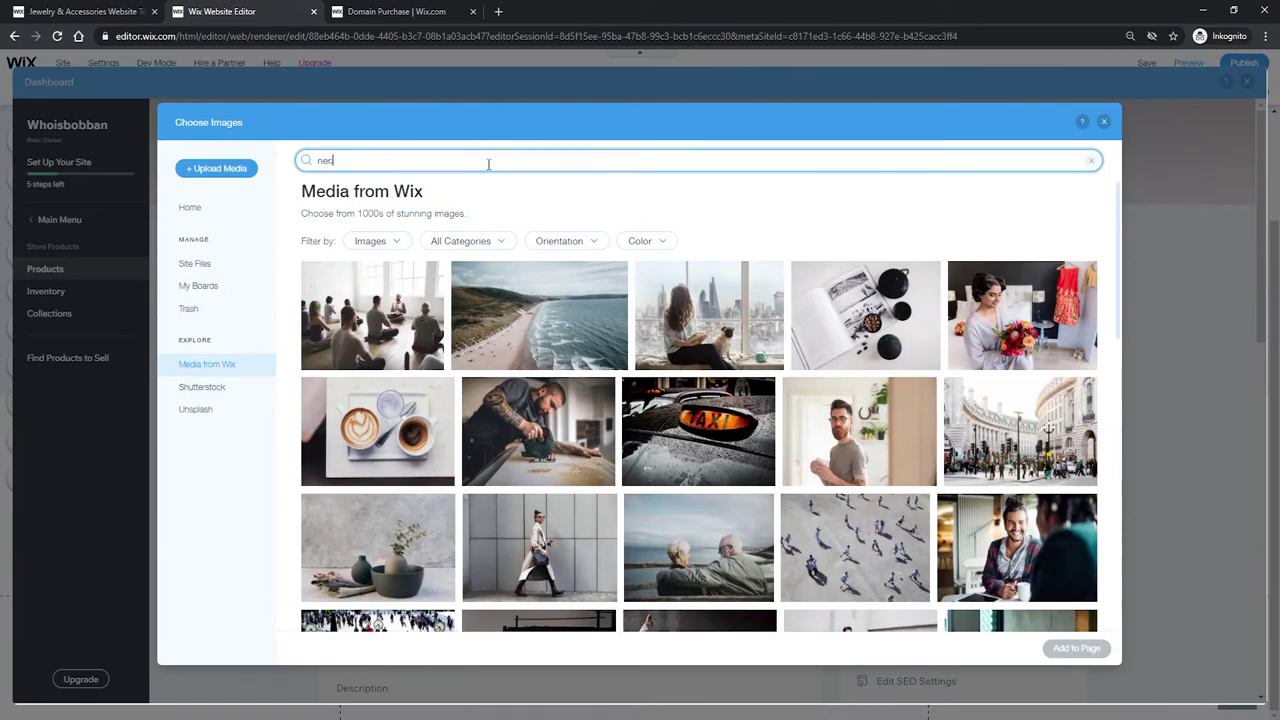
text(klace)
key(Return)
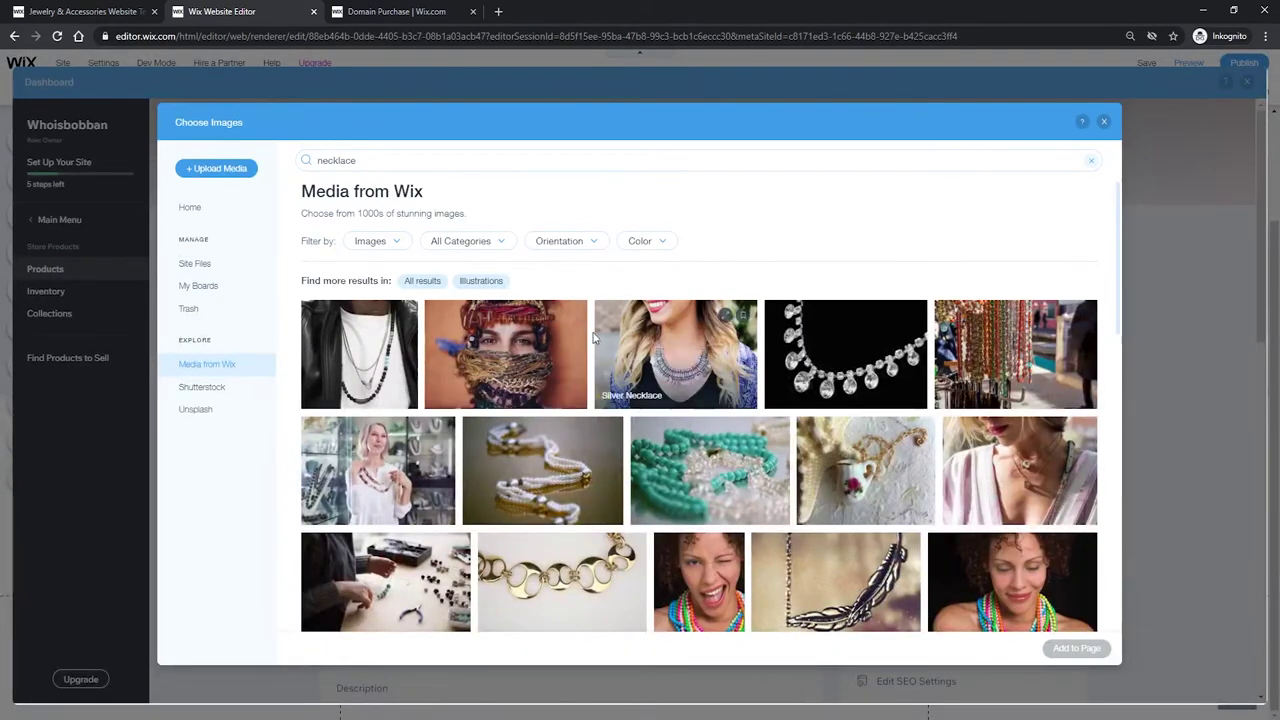
Browse the necklace images and add the Golden Rectangle Necklace picture to the product.
scroll(715, 330, down, 5)
scroll(715, 330, down, 2)
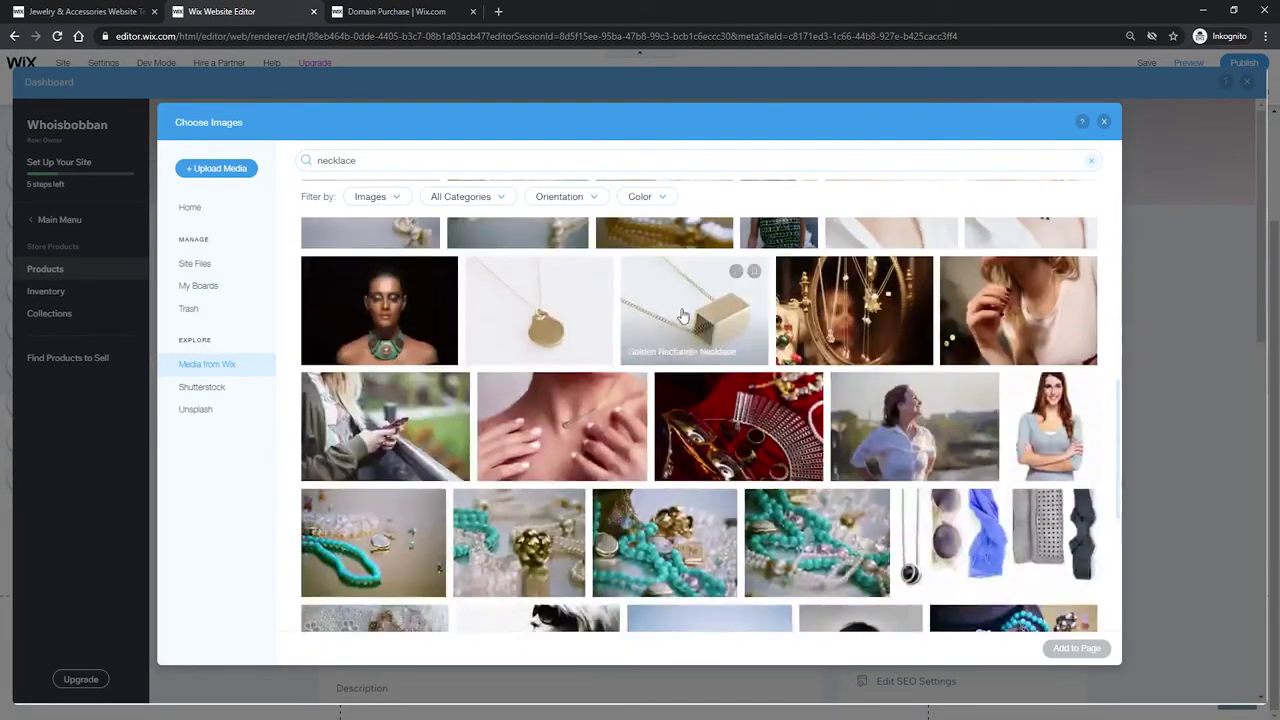
scroll(586, 314, up, 2)
scroll(655, 368, down, 1)
scroll(655, 368, down, 10)
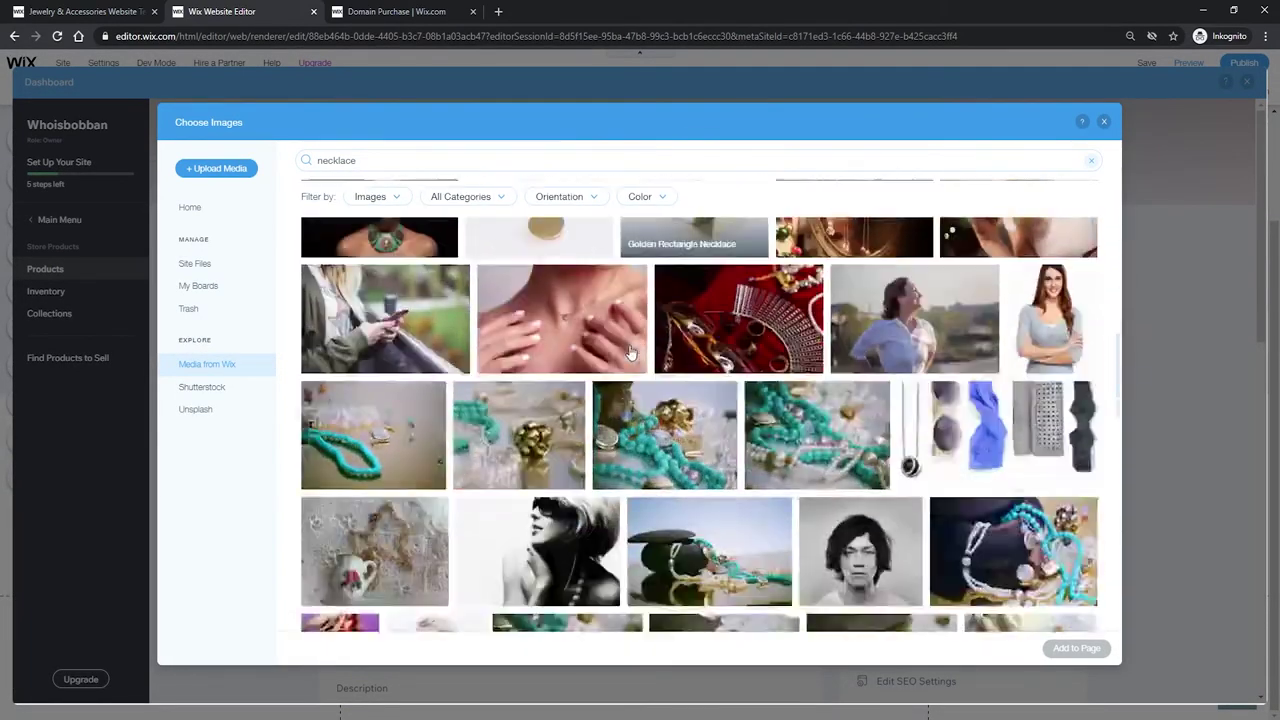
scroll(640, 335, down, 2)
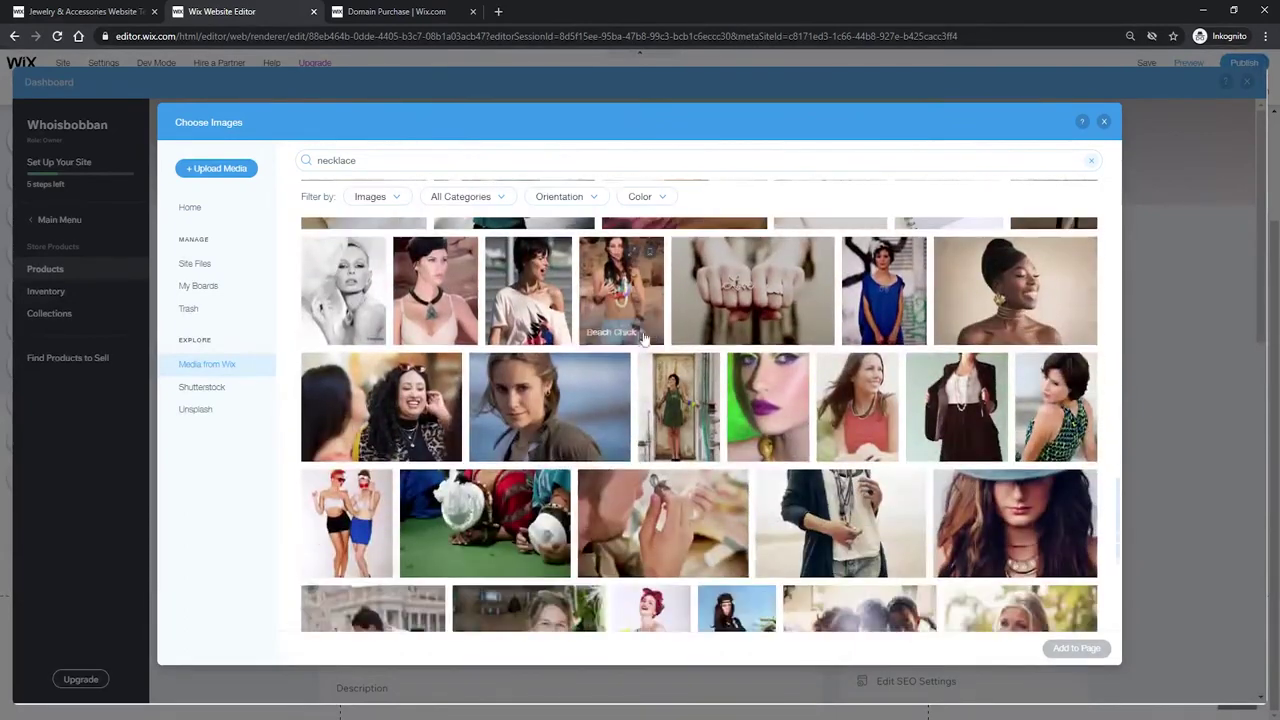
scroll(660, 328, down, 1)
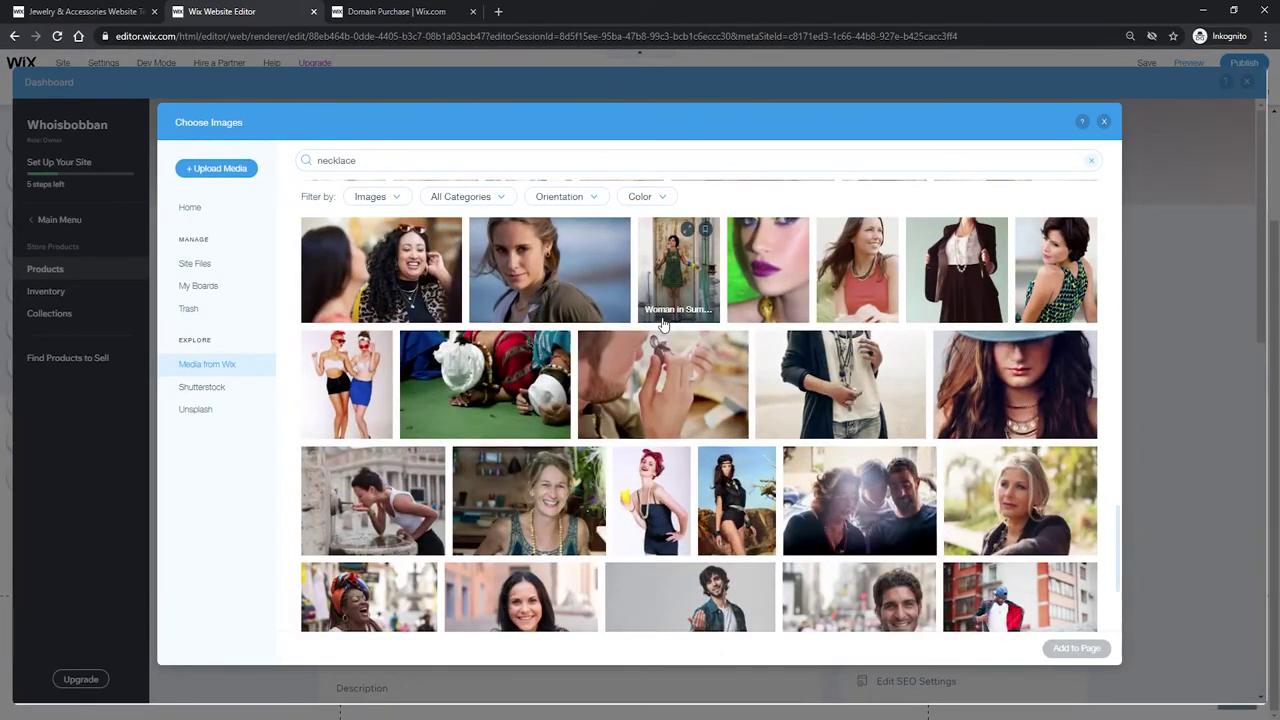
scroll(663, 323, down, 10)
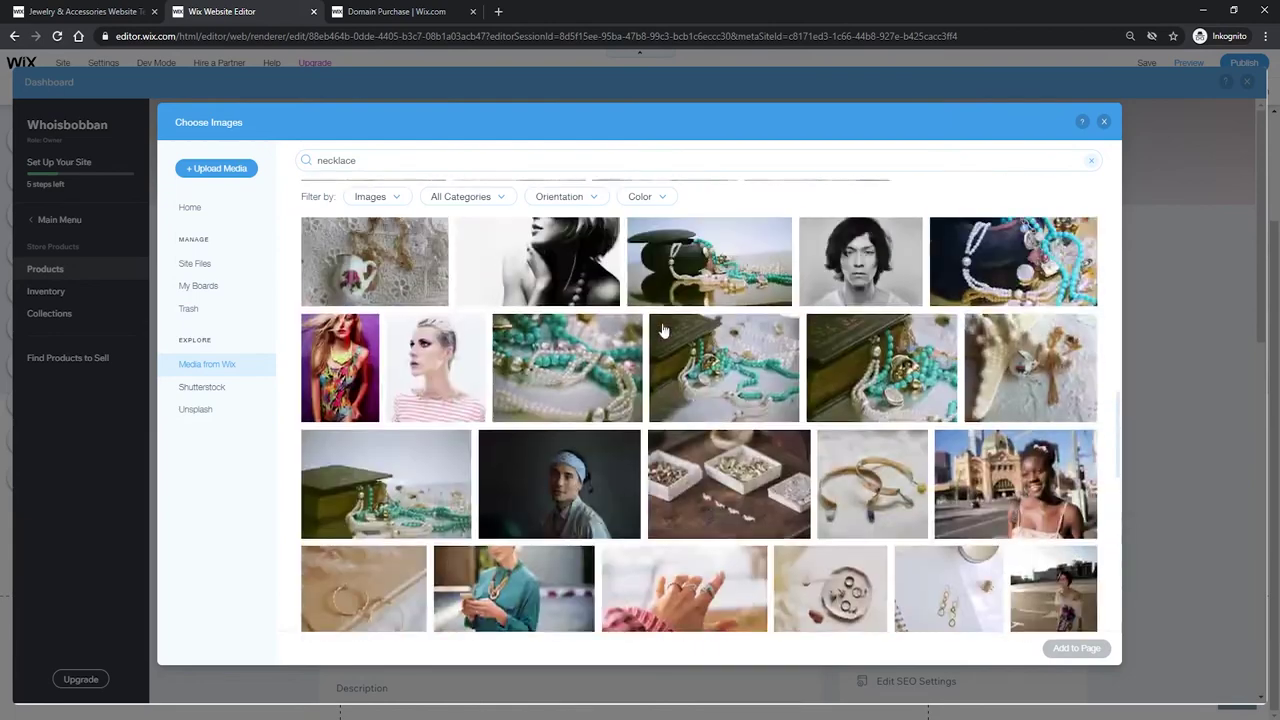
scroll(630, 342, up, 1)
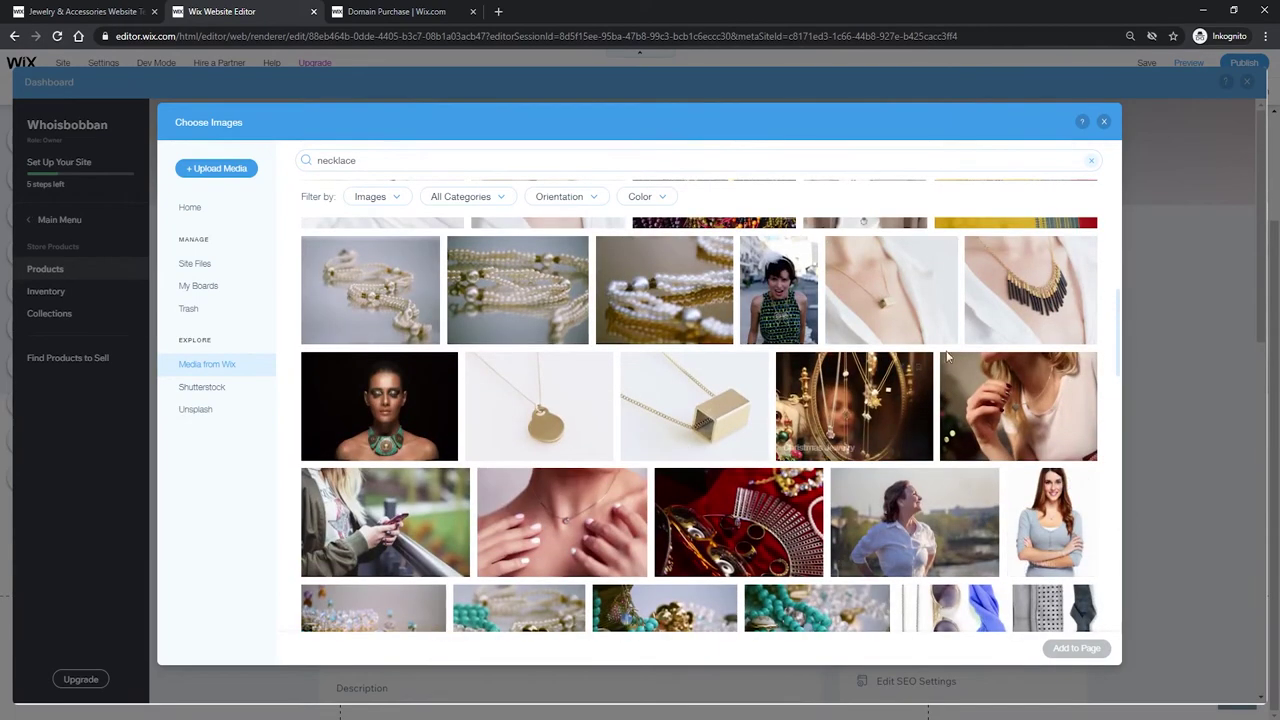
scroll(1050, 470, up, 1)
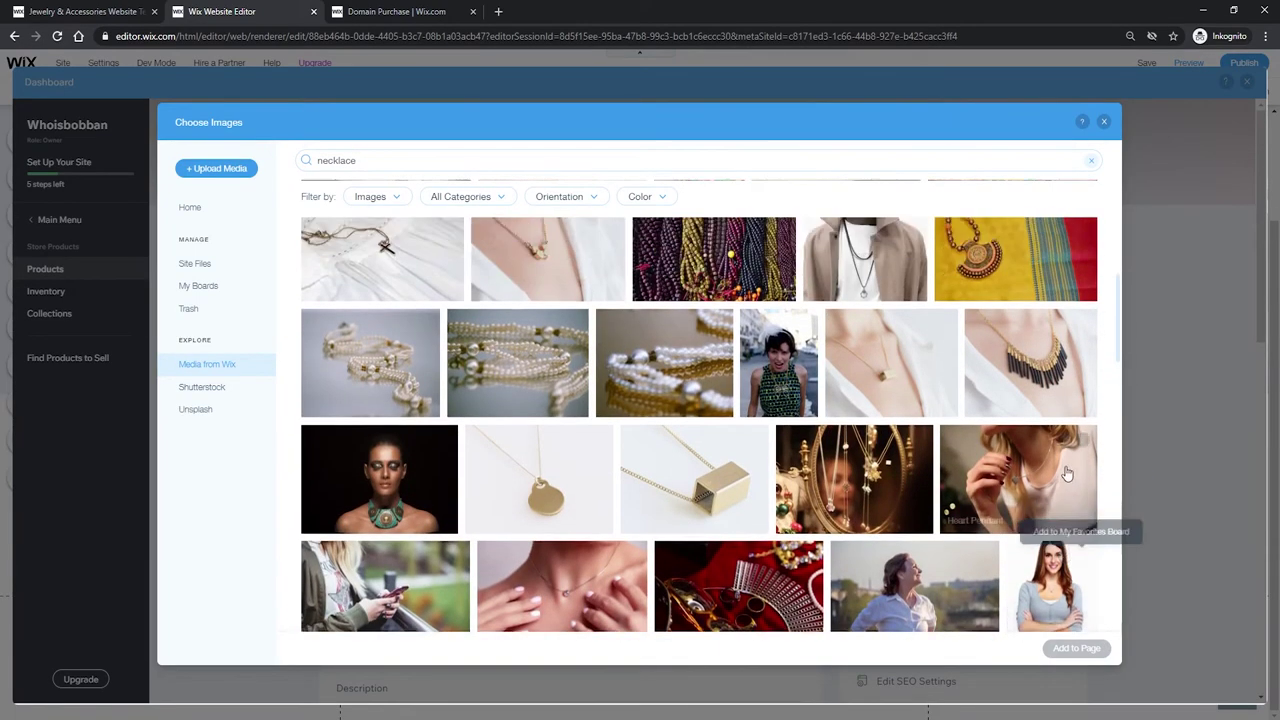
scroll(980, 427, up, 2)
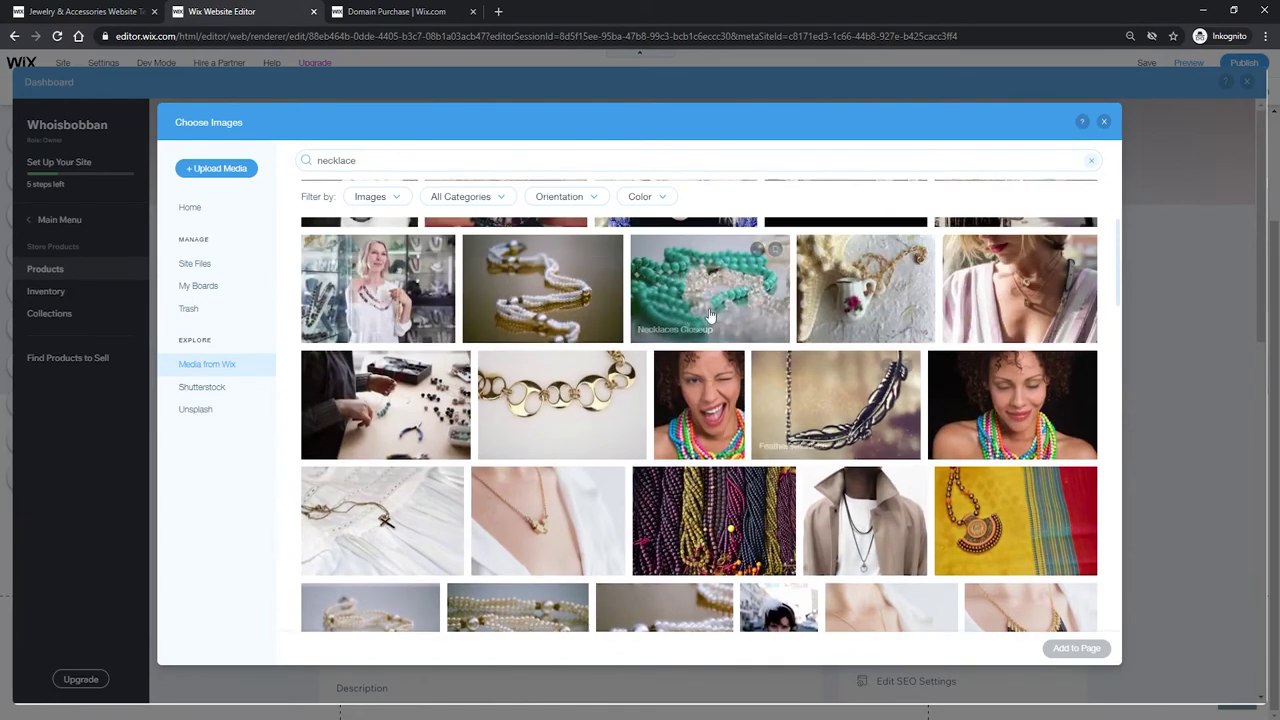
scroll(690, 343, up, 5)
scroll(632, 420, down, 8)
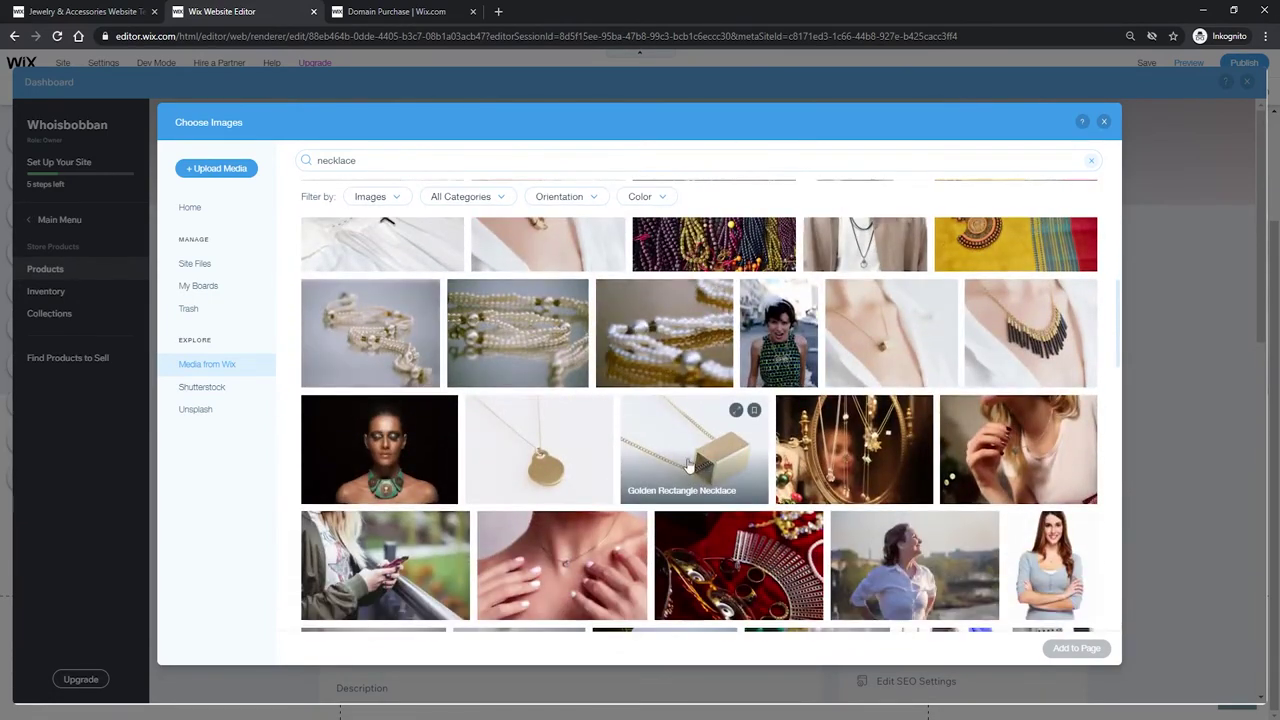
click(671, 454)
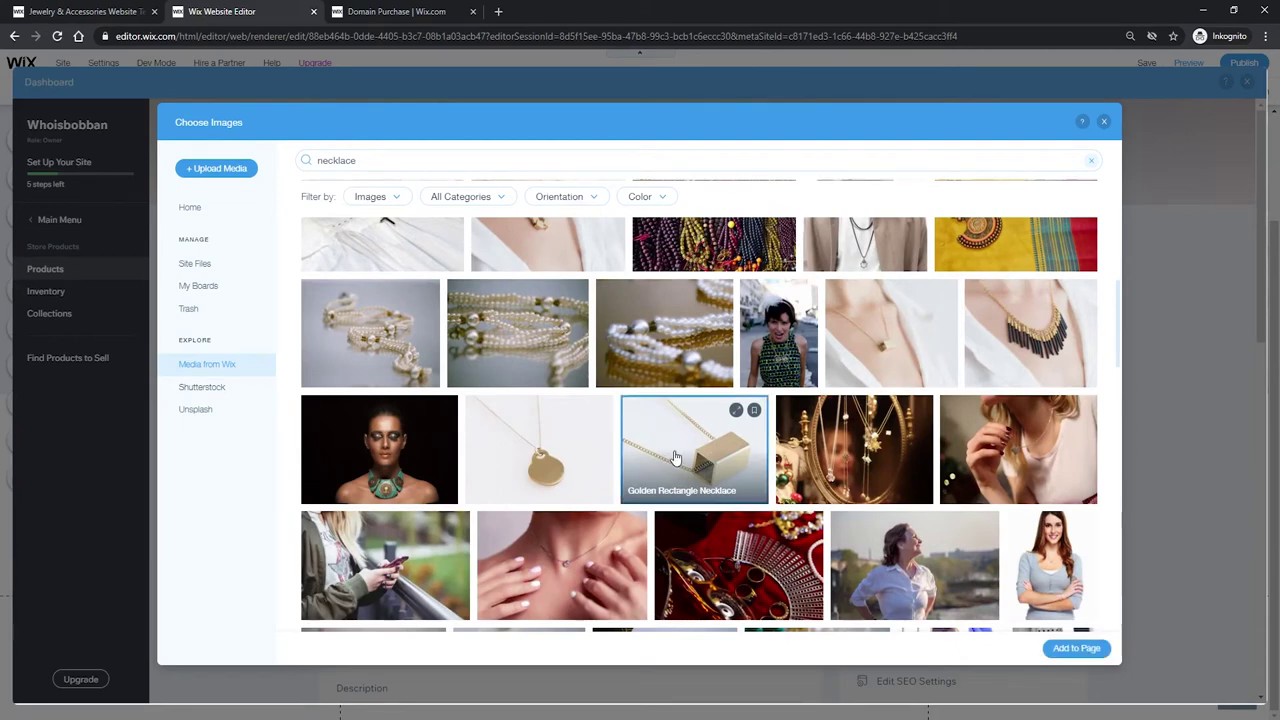
click(1075, 649)
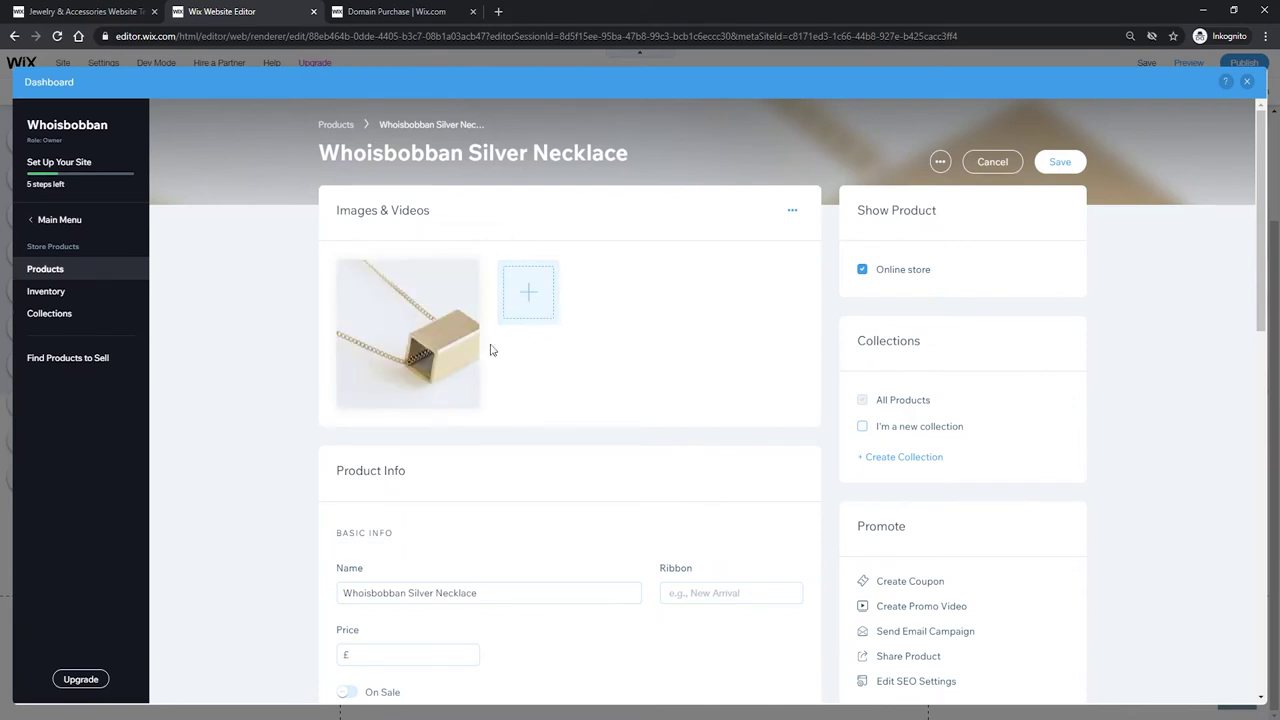
Add a "Free Shipping" ribbon to the Whoisbobban Silver Necklace product.
scroll(491, 350, down, 1)
scroll(409, 266, up, 1)
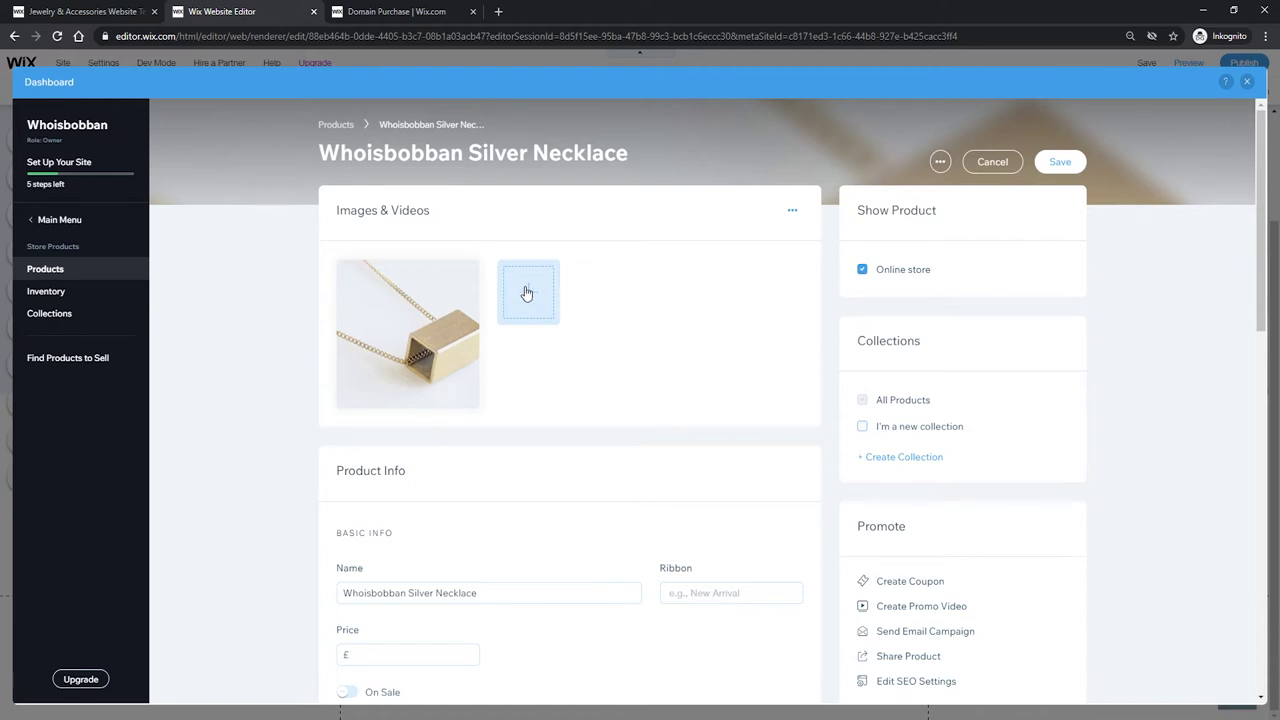
mouse_move(488, 287)
scroll(600, 305, down, 2)
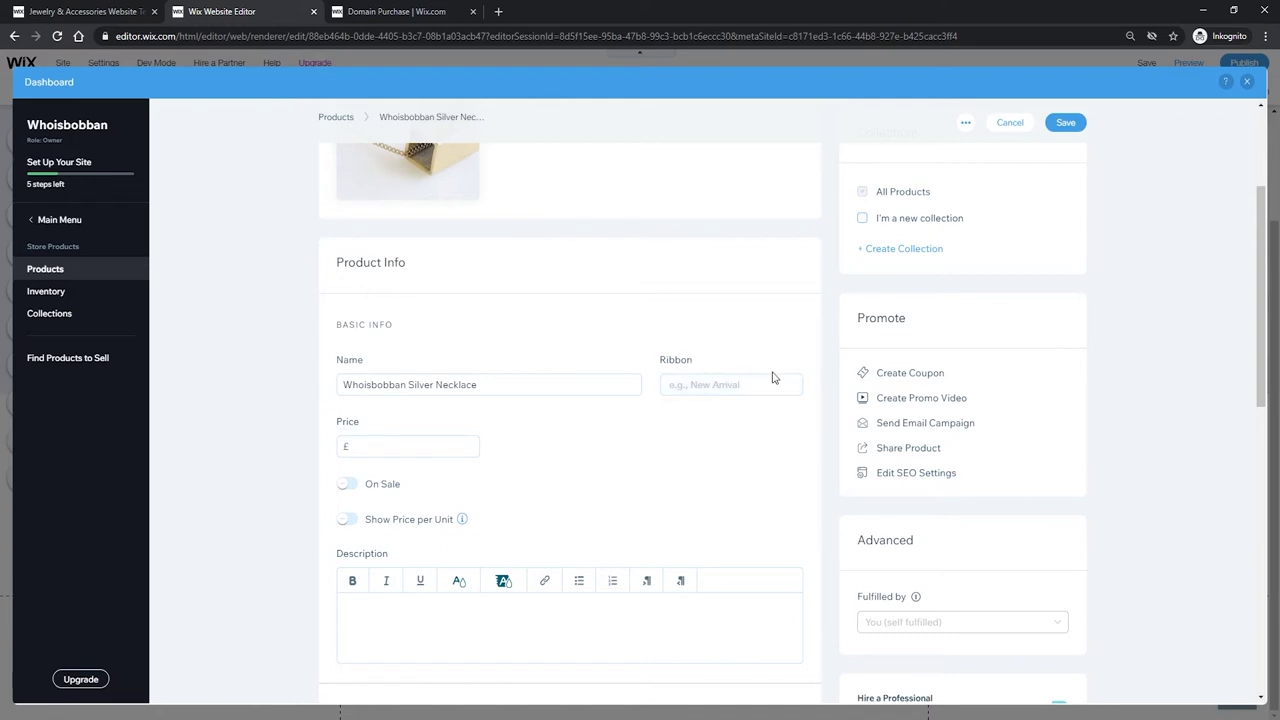
click(664, 380)
text(Free Shipping)
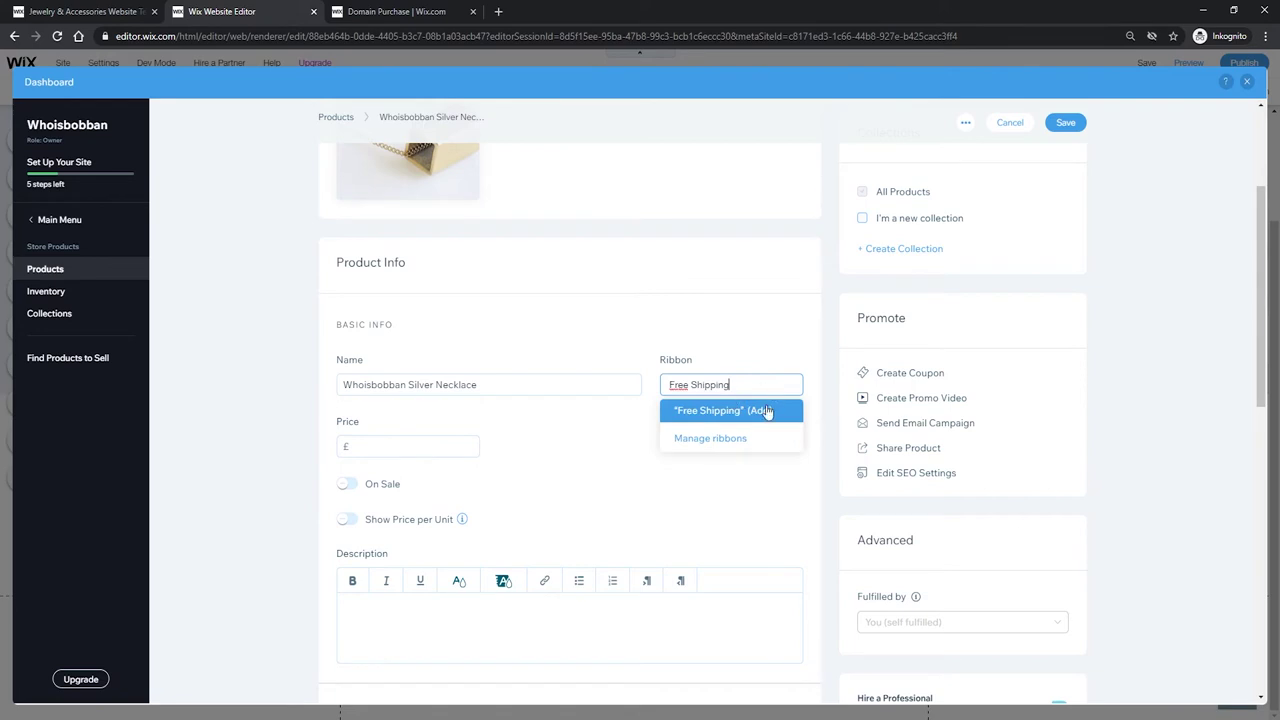
click(756, 417)
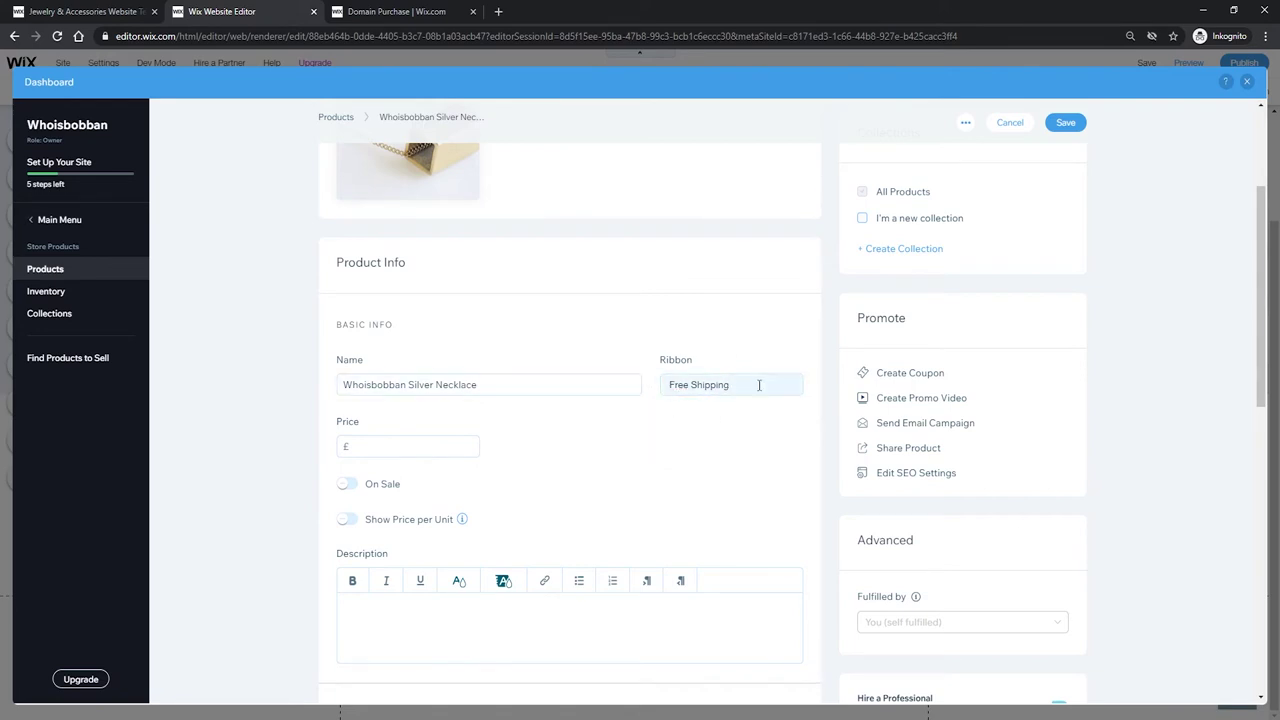
Set the necklace's price to £200.
click(407, 452)
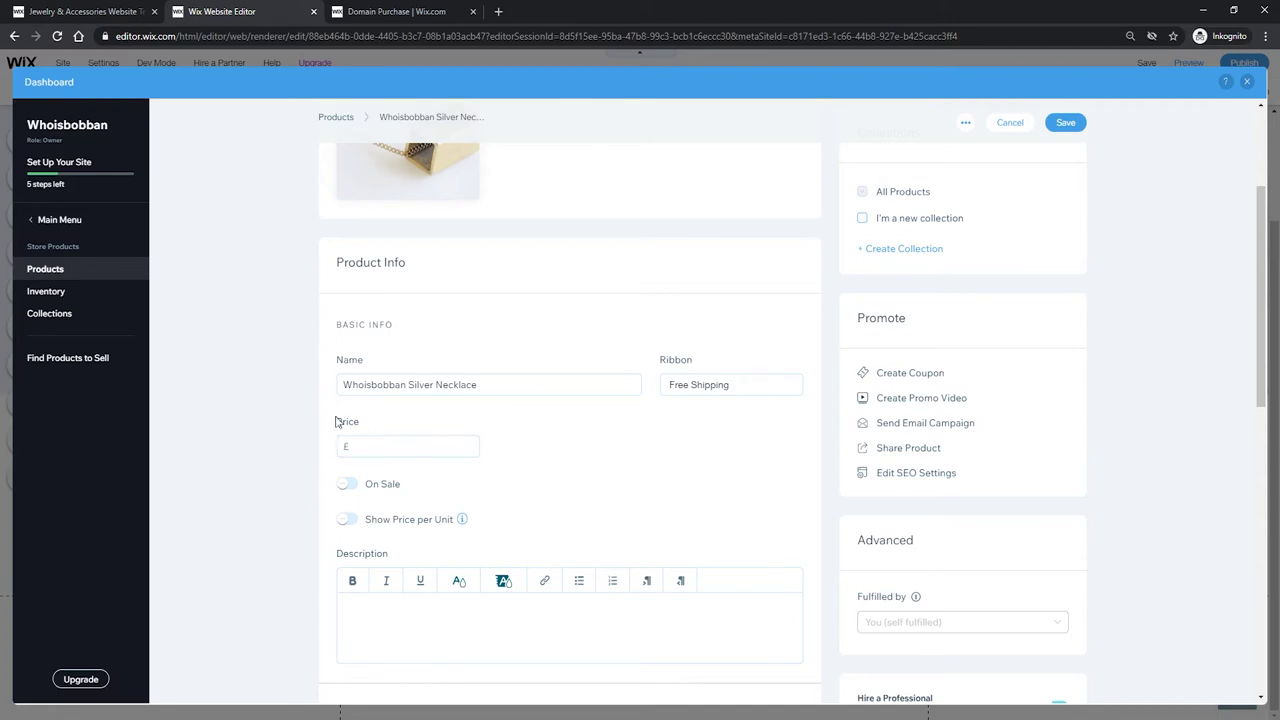
scroll(413, 450, down, 1)
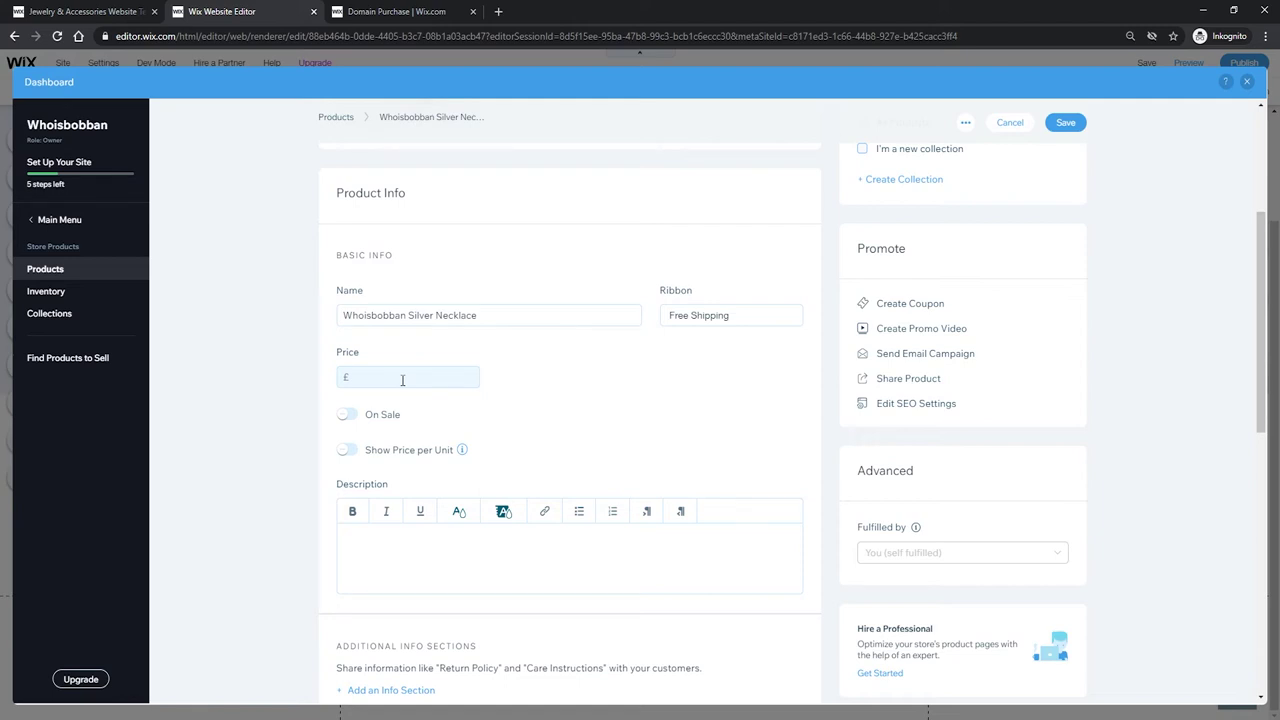
click(399, 378)
text(200)
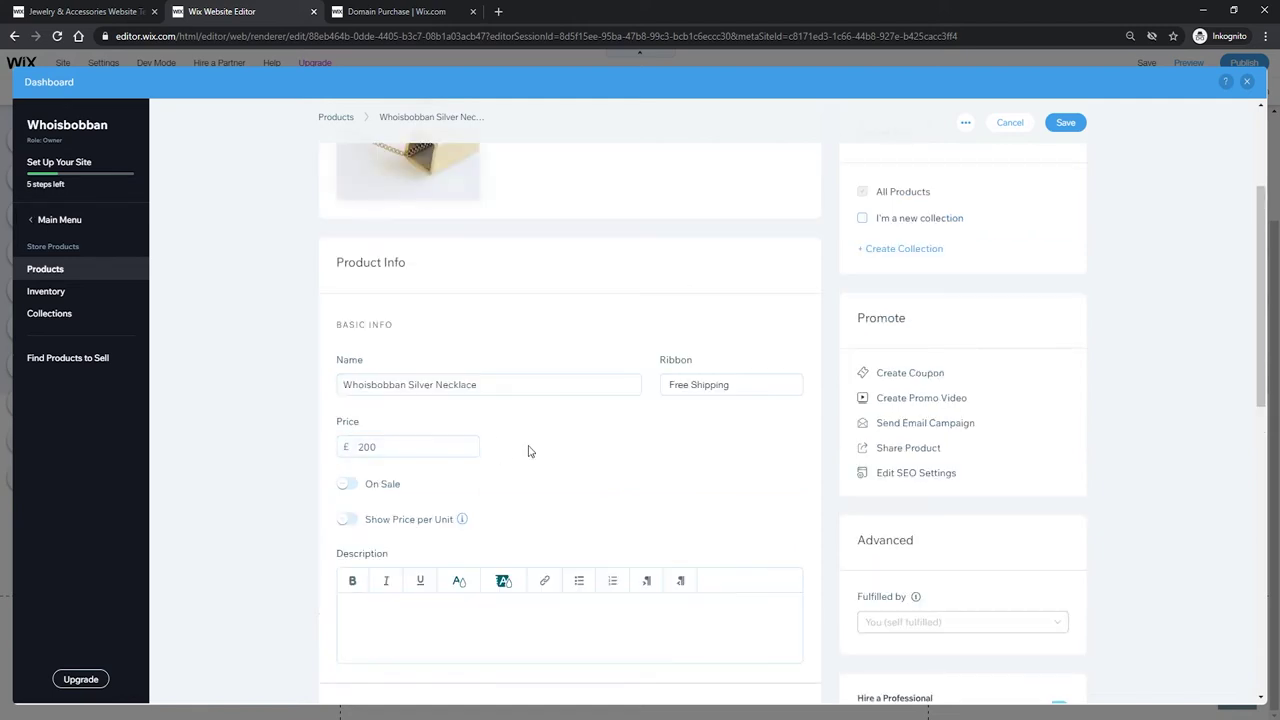
Put the necklace on sale, trying a discount of 10 percent and then setting a fixed discount of £50.
scroll(455, 412, down, 1)
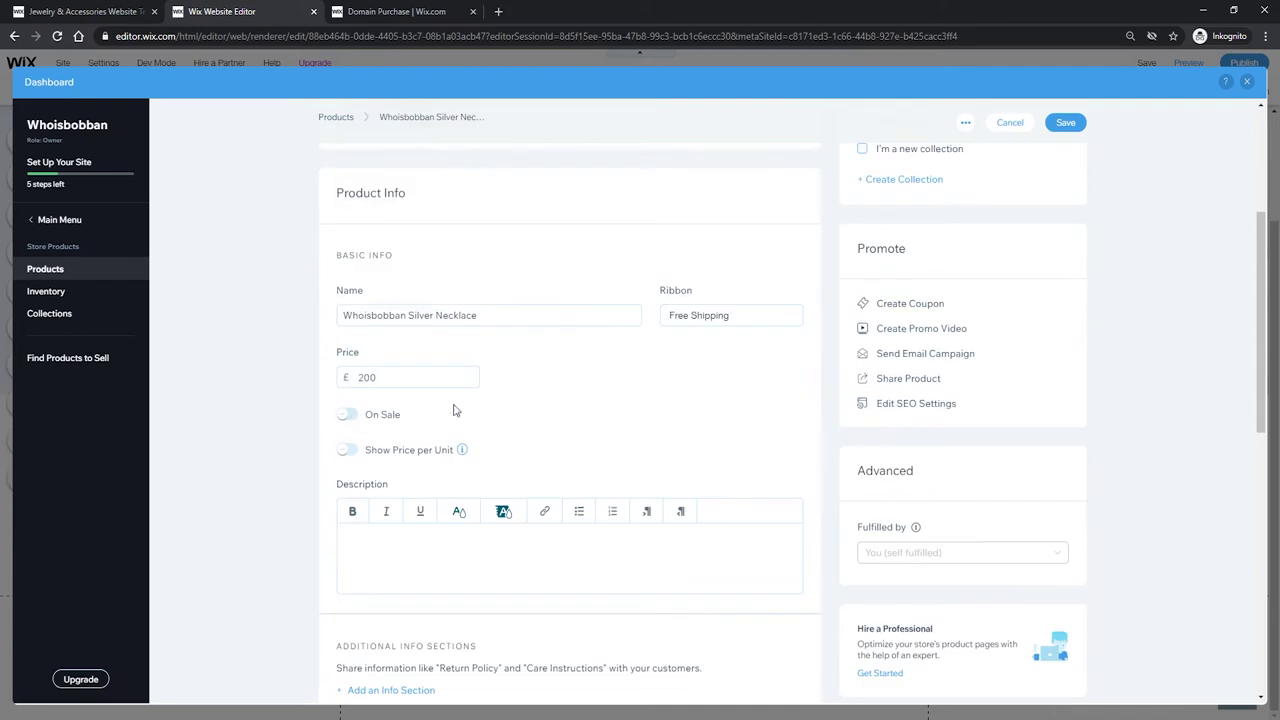
scroll(400, 421, down, 1)
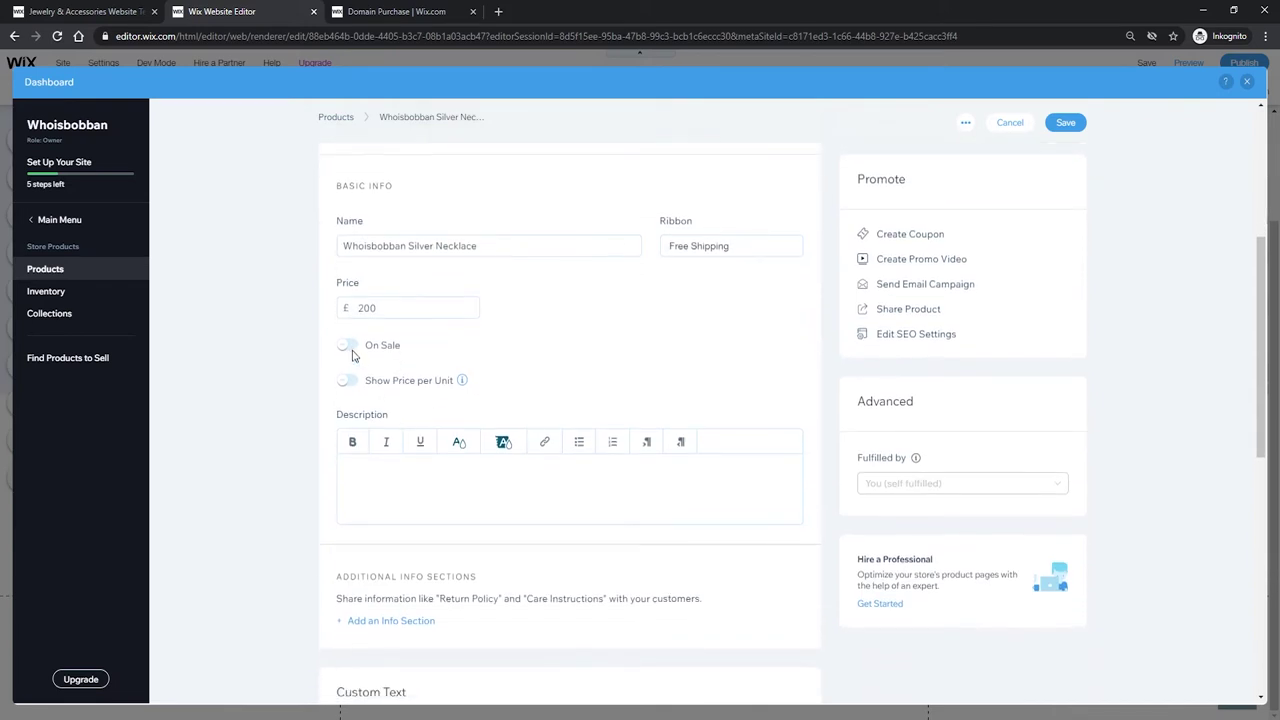
click(347, 345)
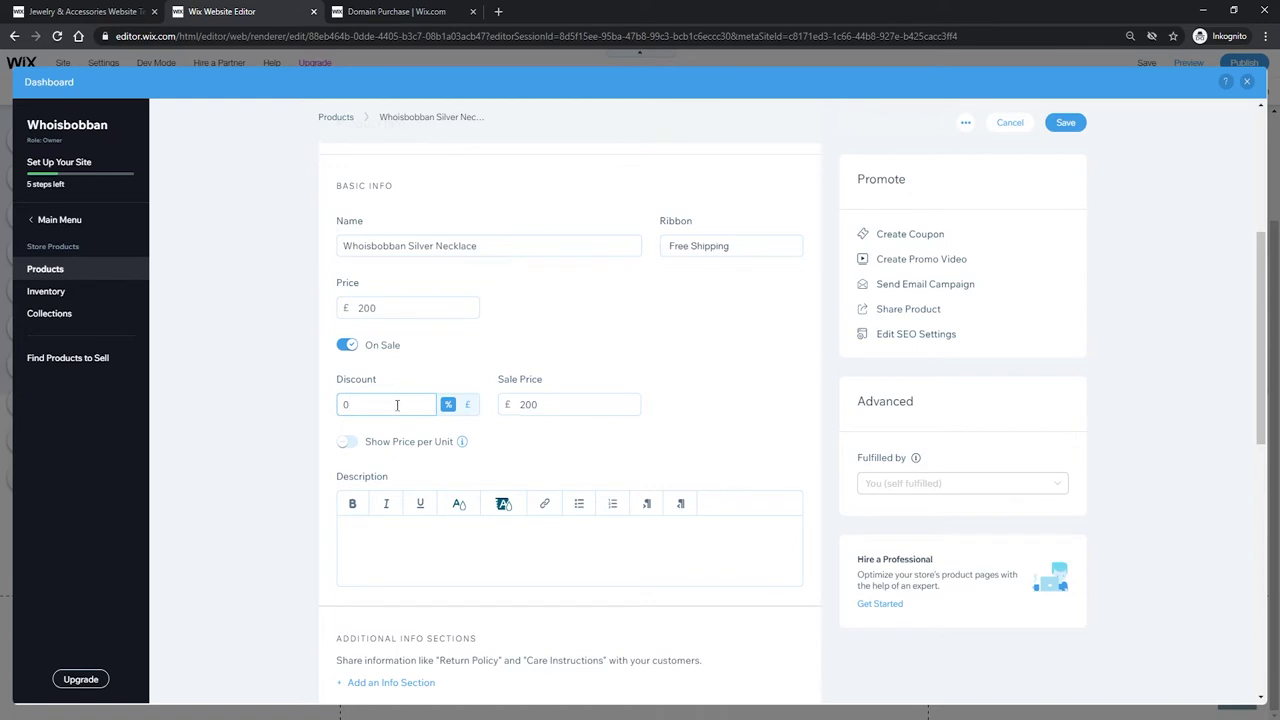
drag(394, 405, 324, 416)
text(10)
click(526, 346)
click(466, 406)
text(50)
click(533, 404)
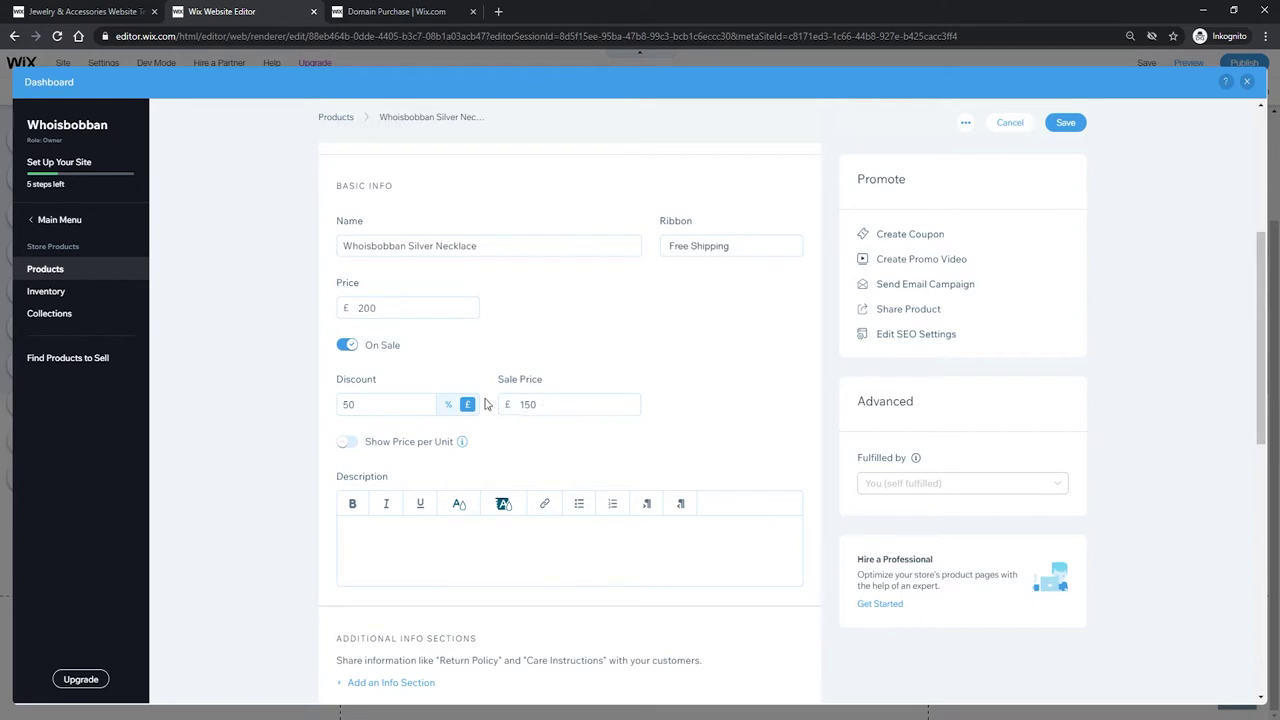
Open the product's Description field for editing, then look back over the product's images and basic info.
scroll(403, 389, down, 2)
scroll(440, 430, up, 1)
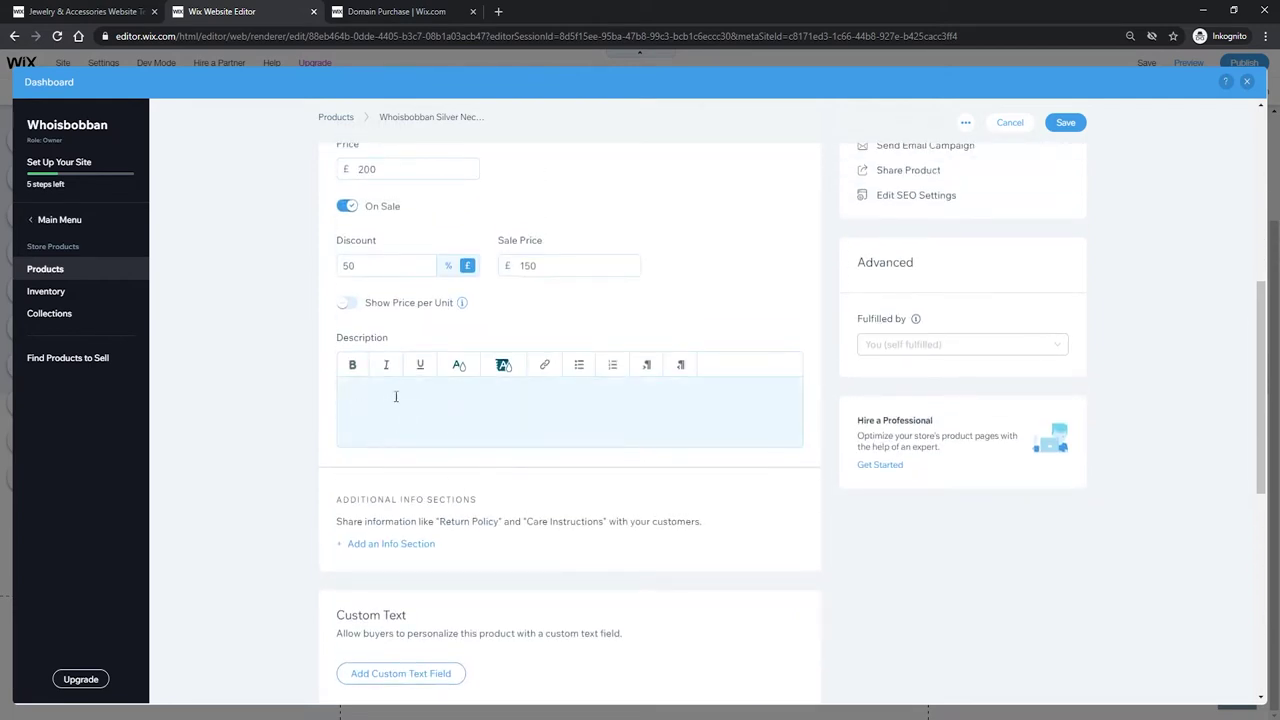
click(449, 403)
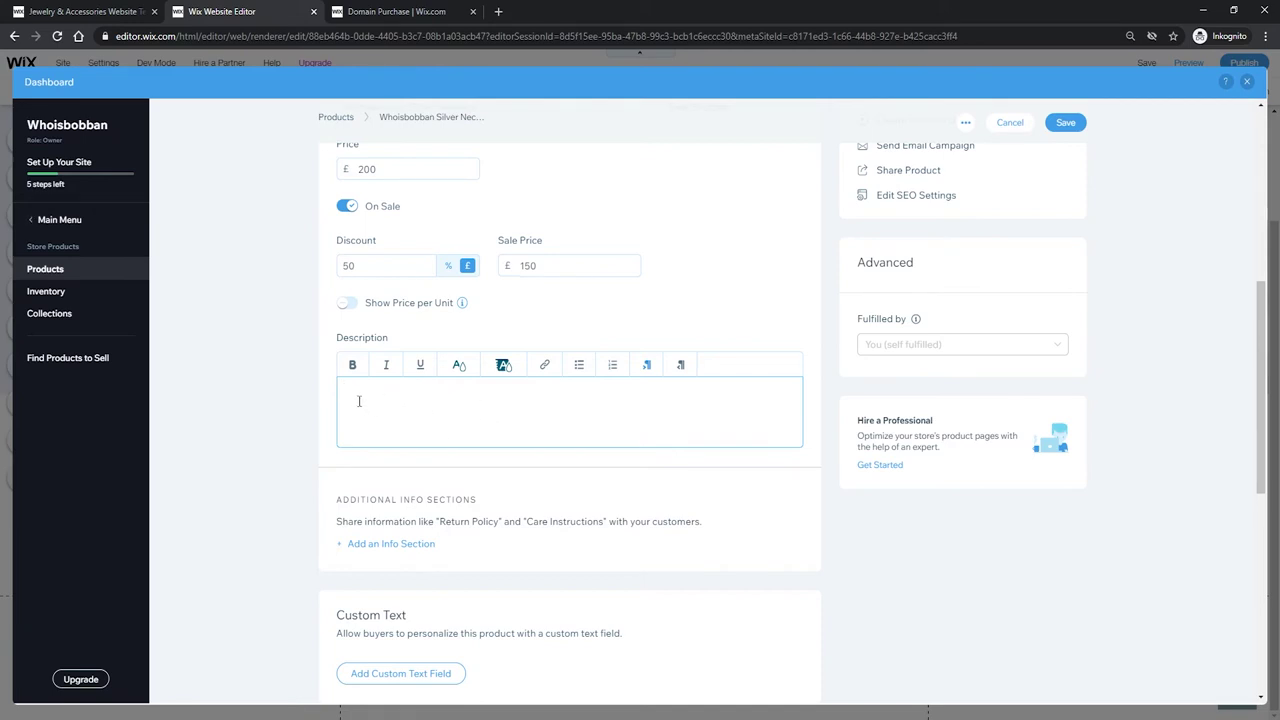
scroll(365, 420, up, 5)
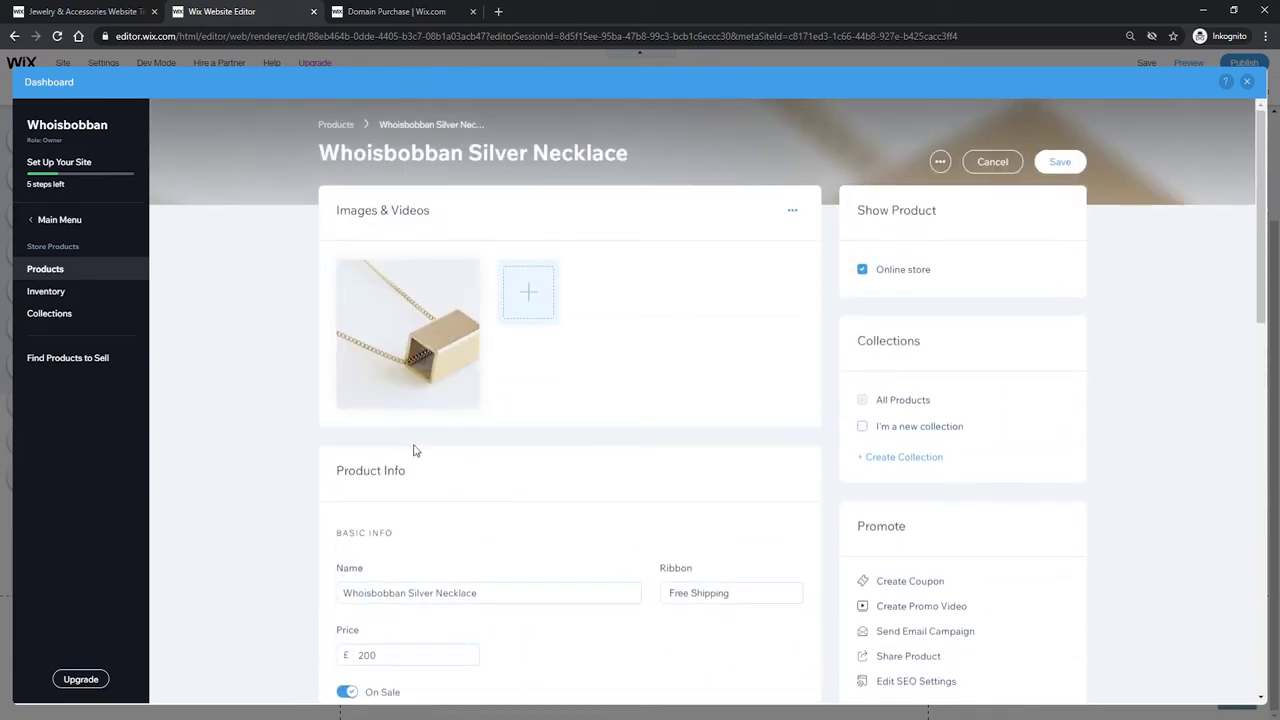
scroll(290, 440, down, 2)
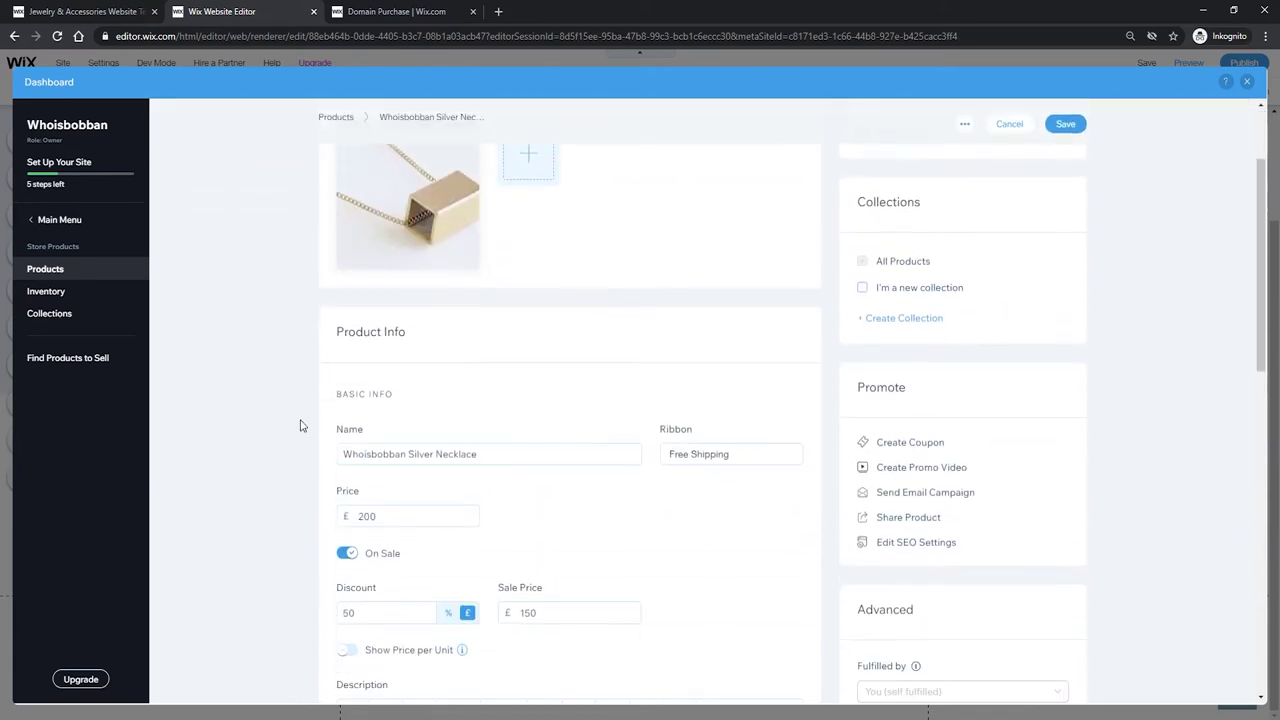
scroll(300, 423, up, 2)
mouse_move(409, 329)
scroll(464, 388, down, 4)
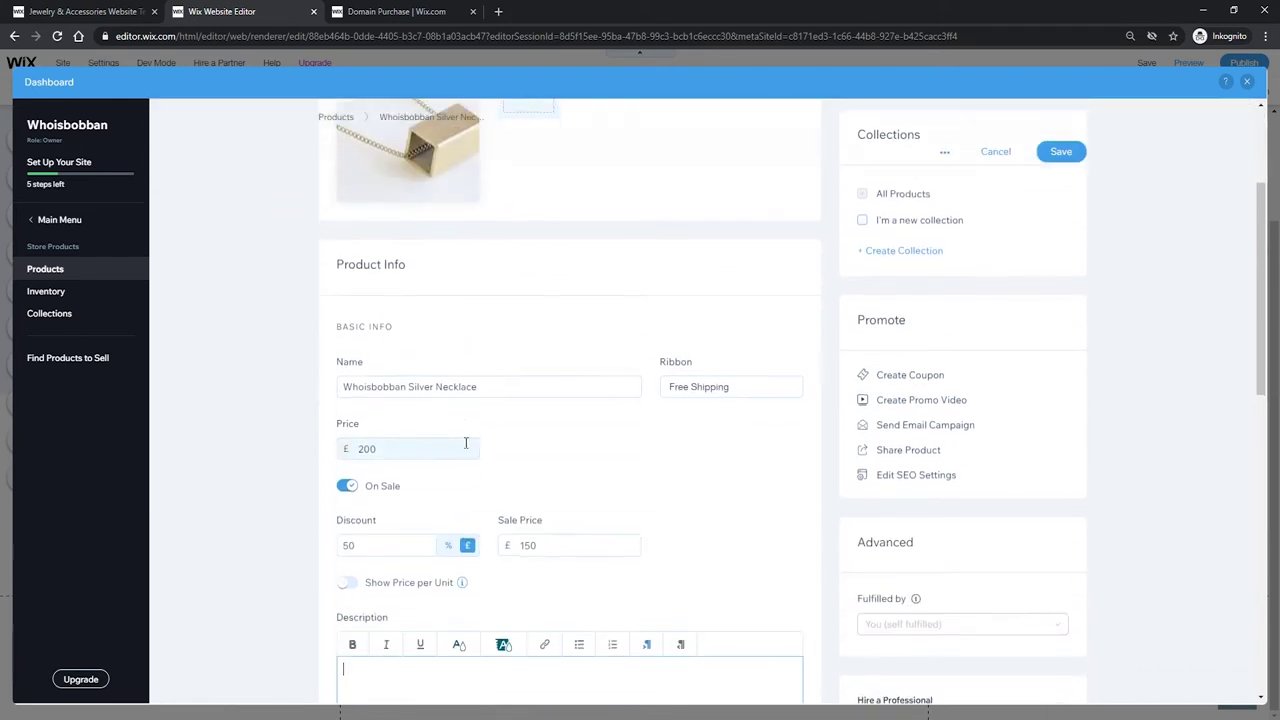
scroll(440, 500, up, 2)
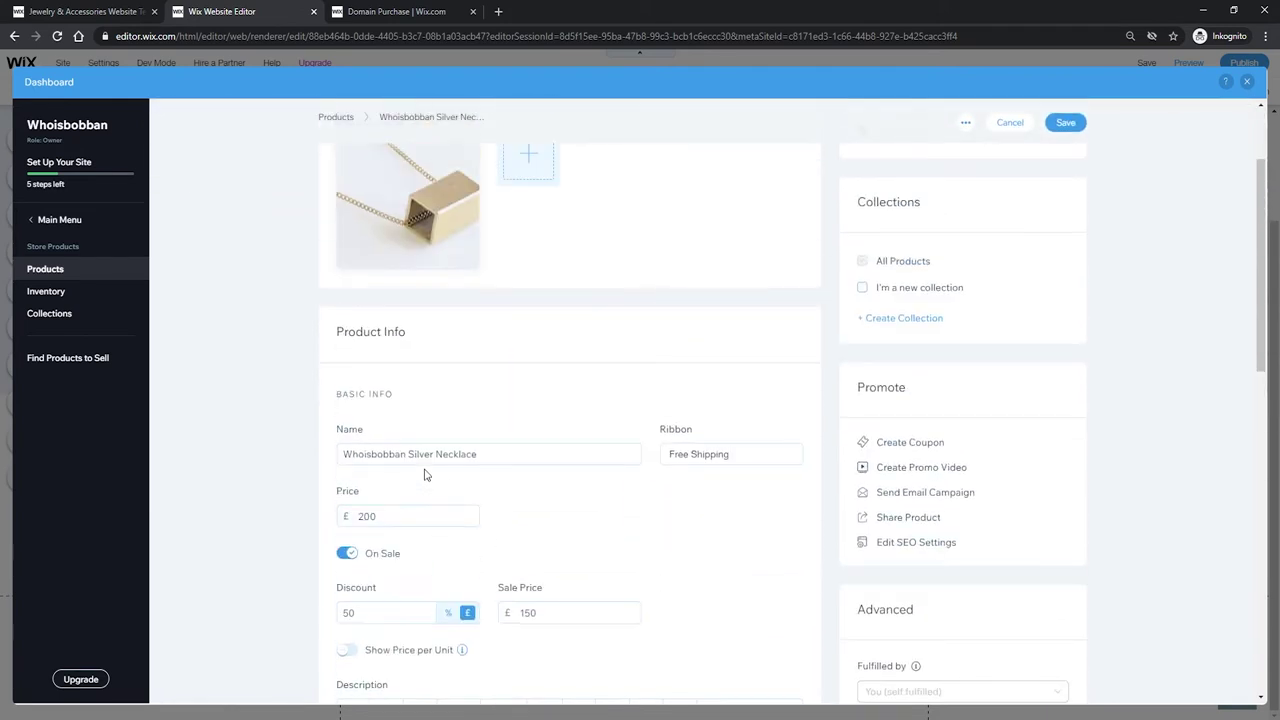
scroll(437, 449, up, 2)
scroll(476, 457, down, 4)
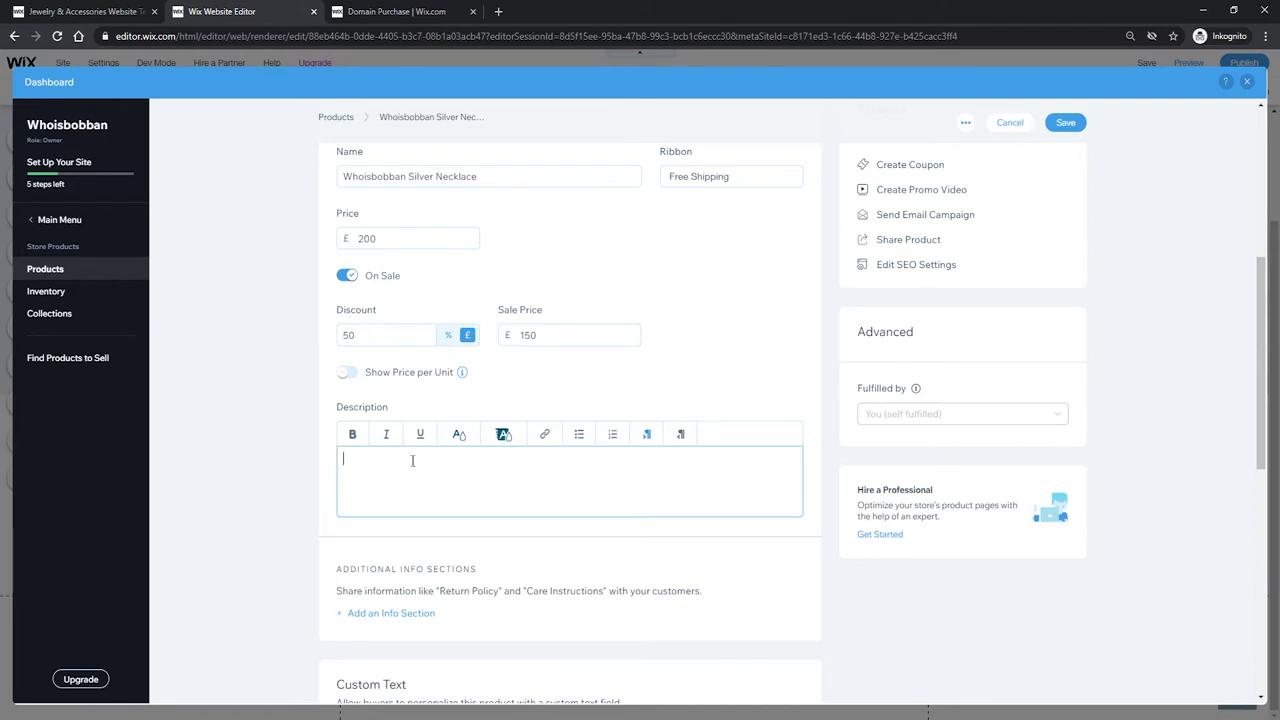
Add an additional info section titled "Return Policy" with the description "Test" to the necklace.
scroll(411, 457, down, 3)
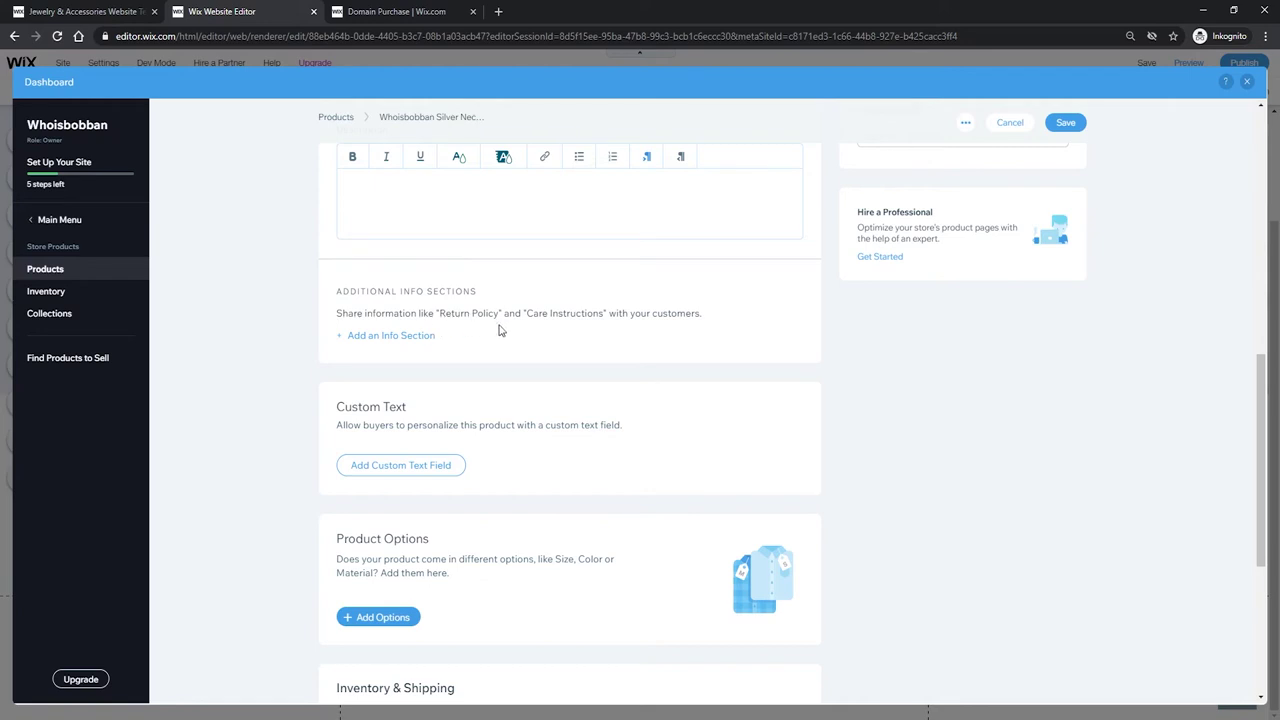
click(366, 338)
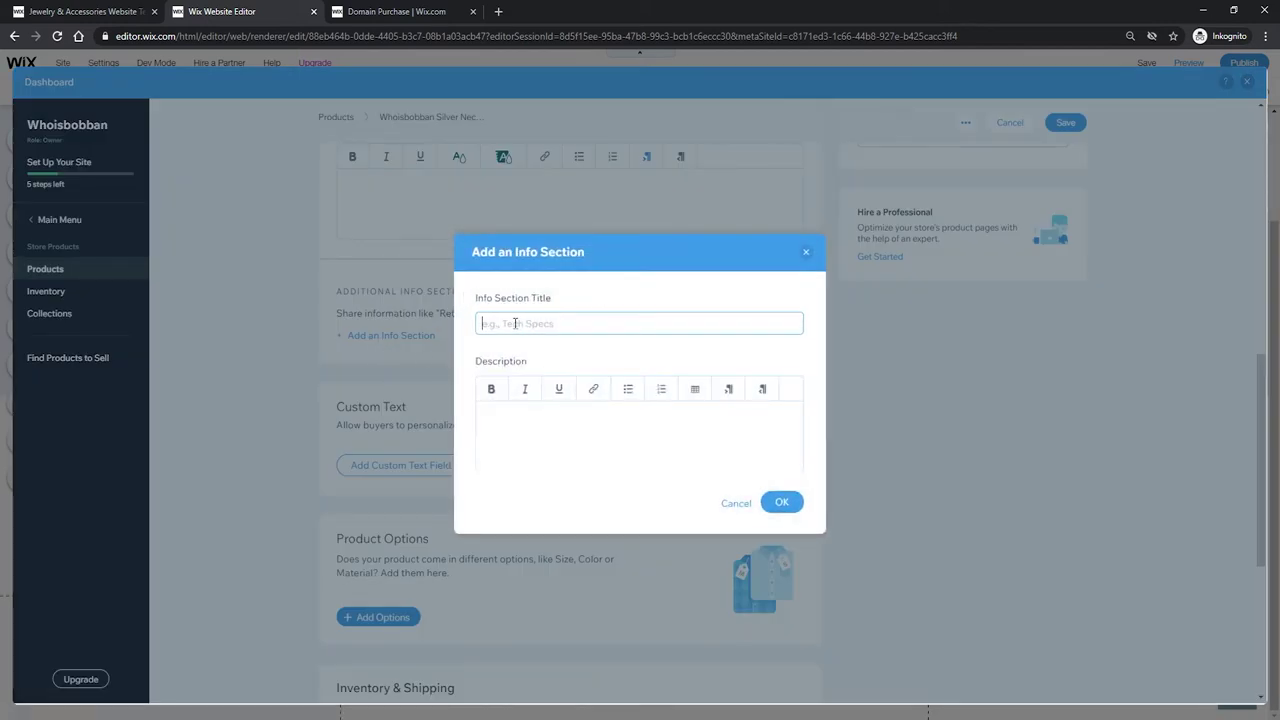
text(Return Policy)
key(Tab)
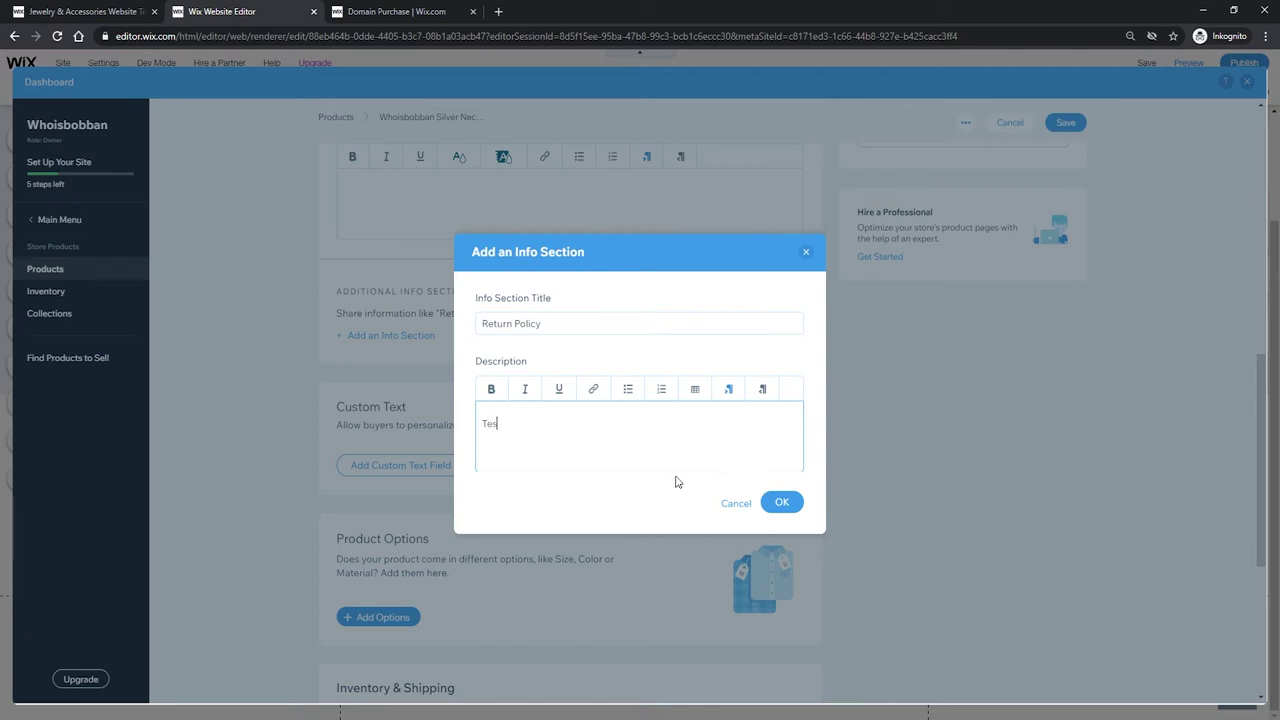
click(787, 509)
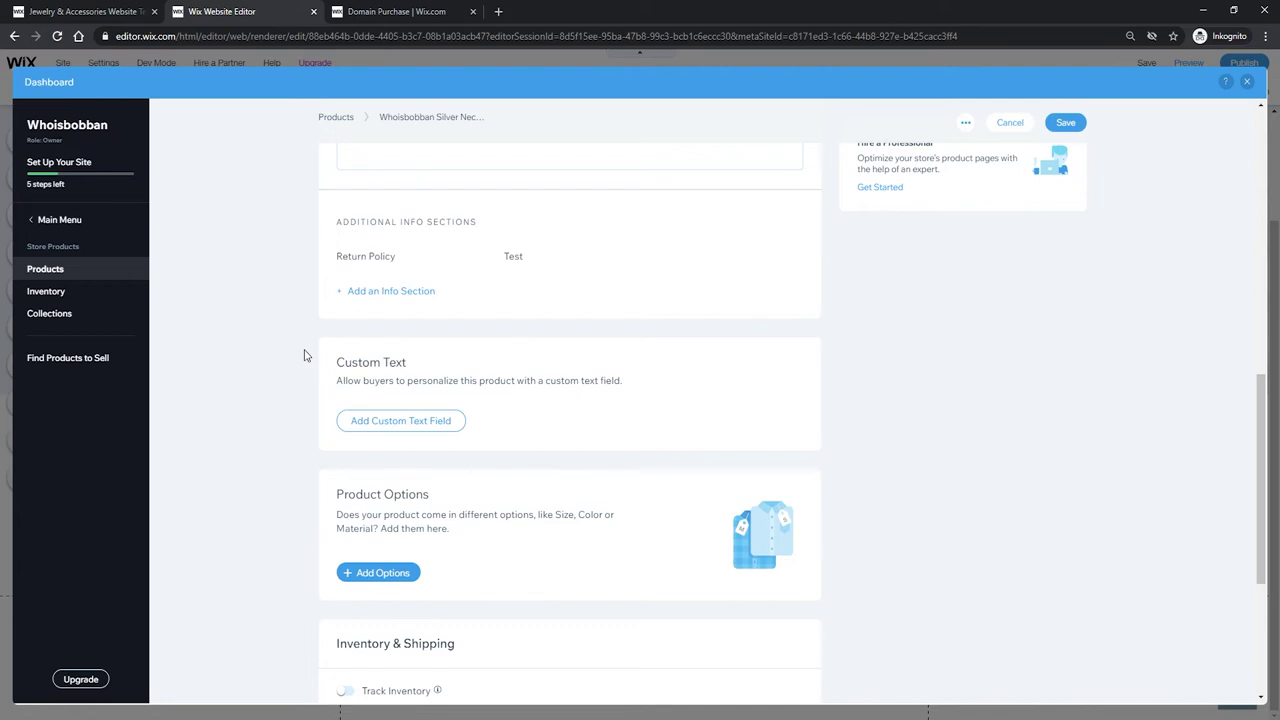
Add a custom text field to the necklace that asks buyers "What do you want on the necklace?".
scroll(347, 362, up, 10)
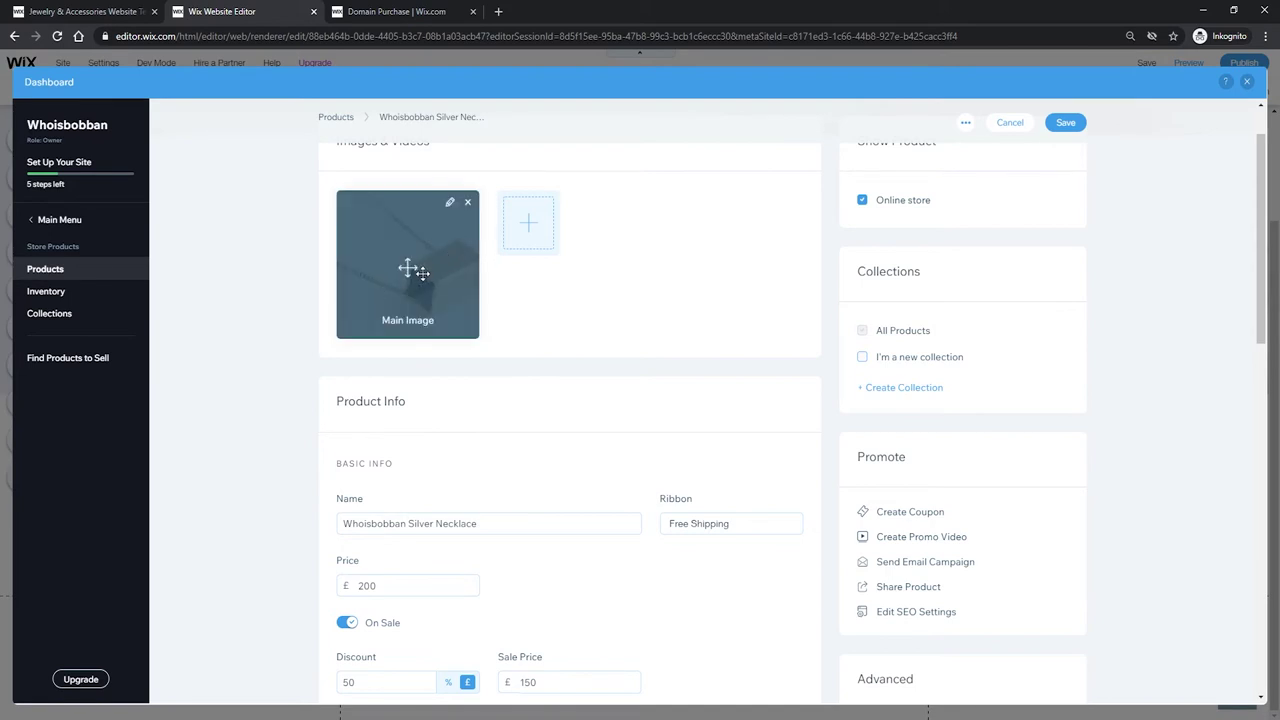
scroll(267, 344, down, 10)
click(375, 421)
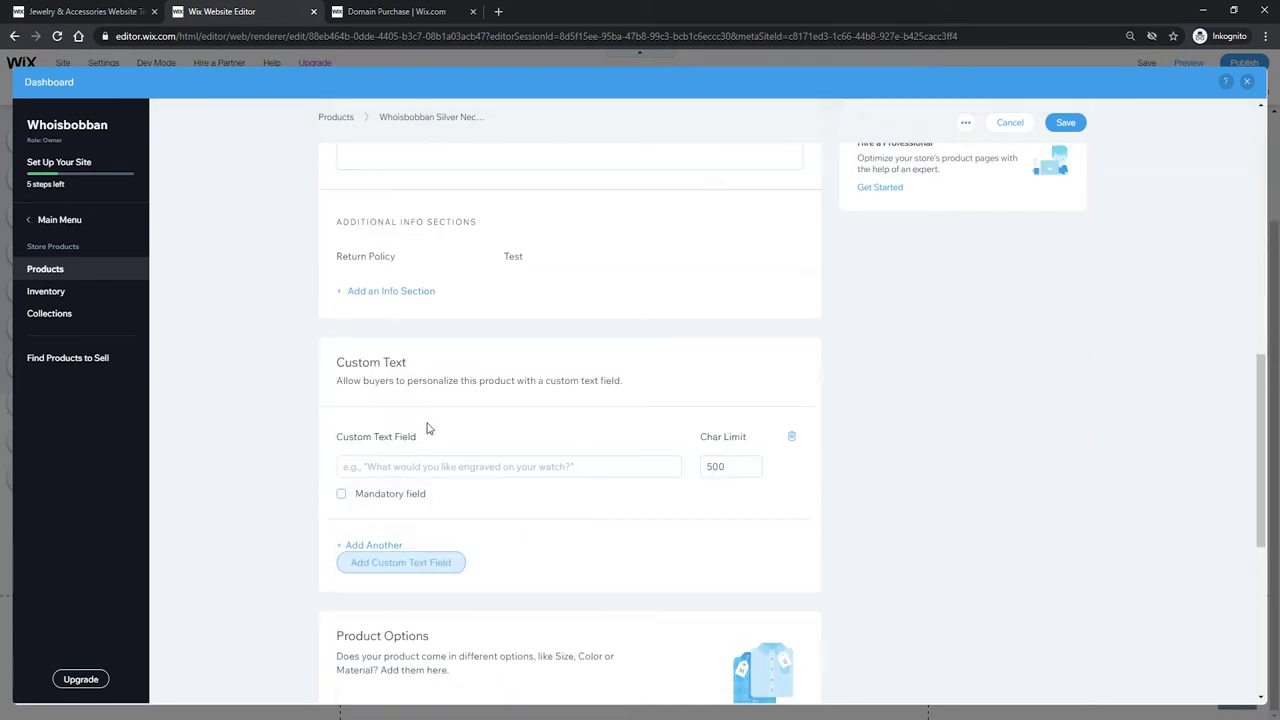
click(372, 465)
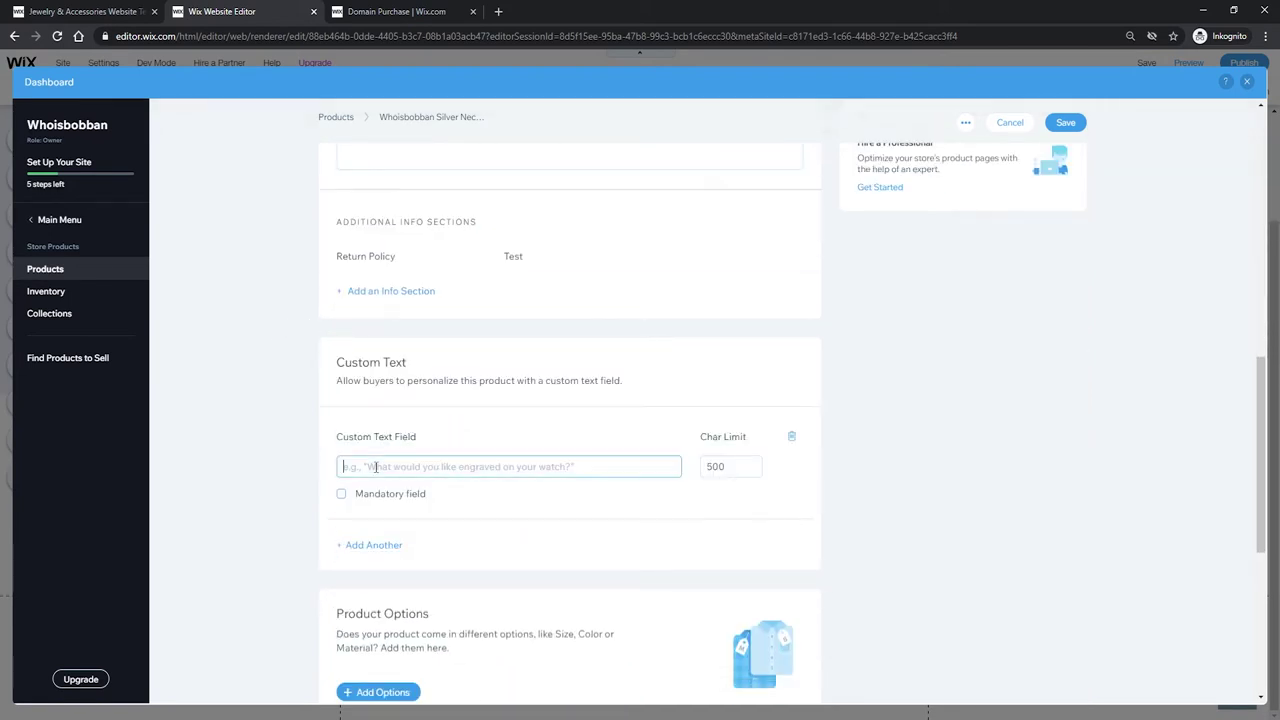
text(What do)
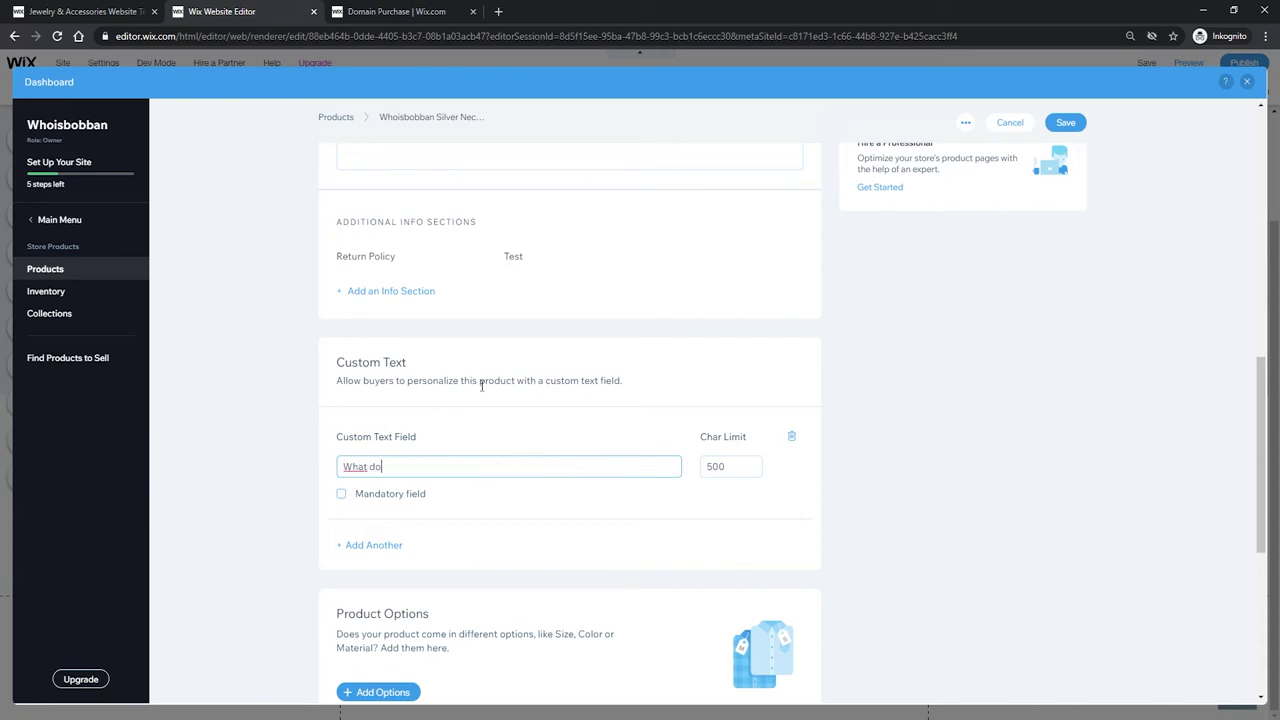
text( you want on the necklace?)
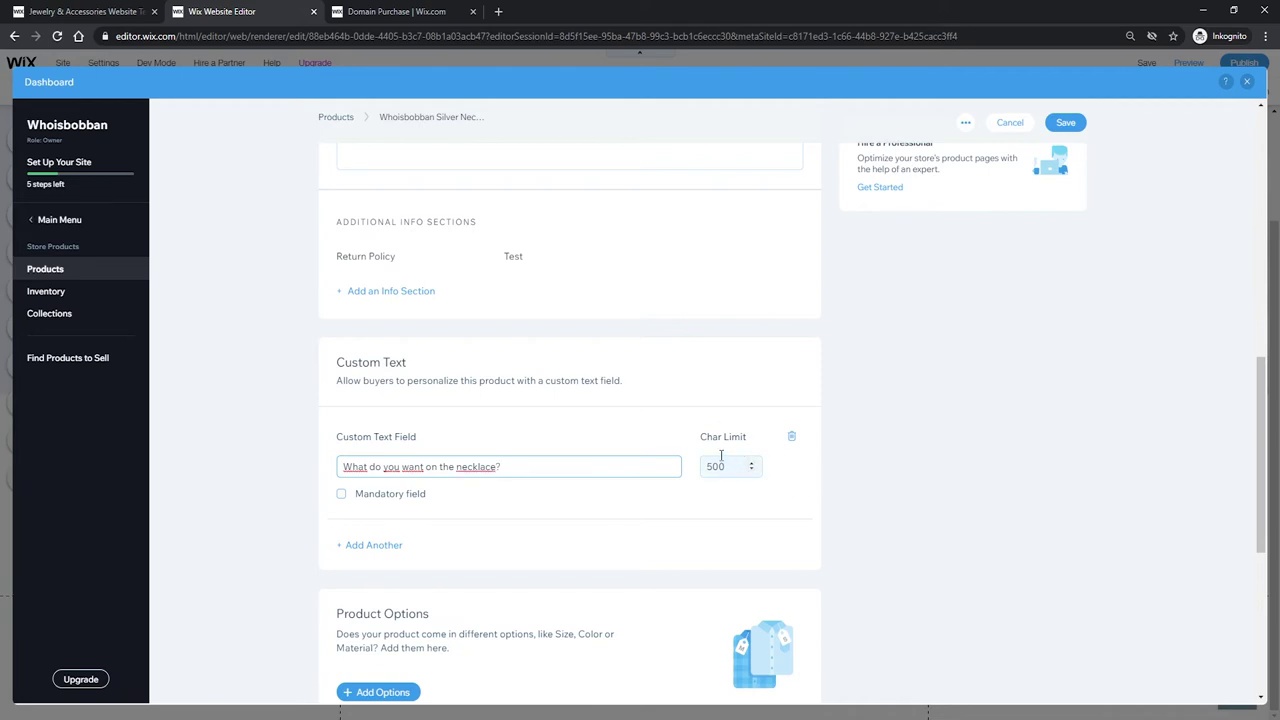
Limit the custom text field to 25 characters, and try the mandatory setting before making the field optional again.
scroll(560, 450, down, 1)
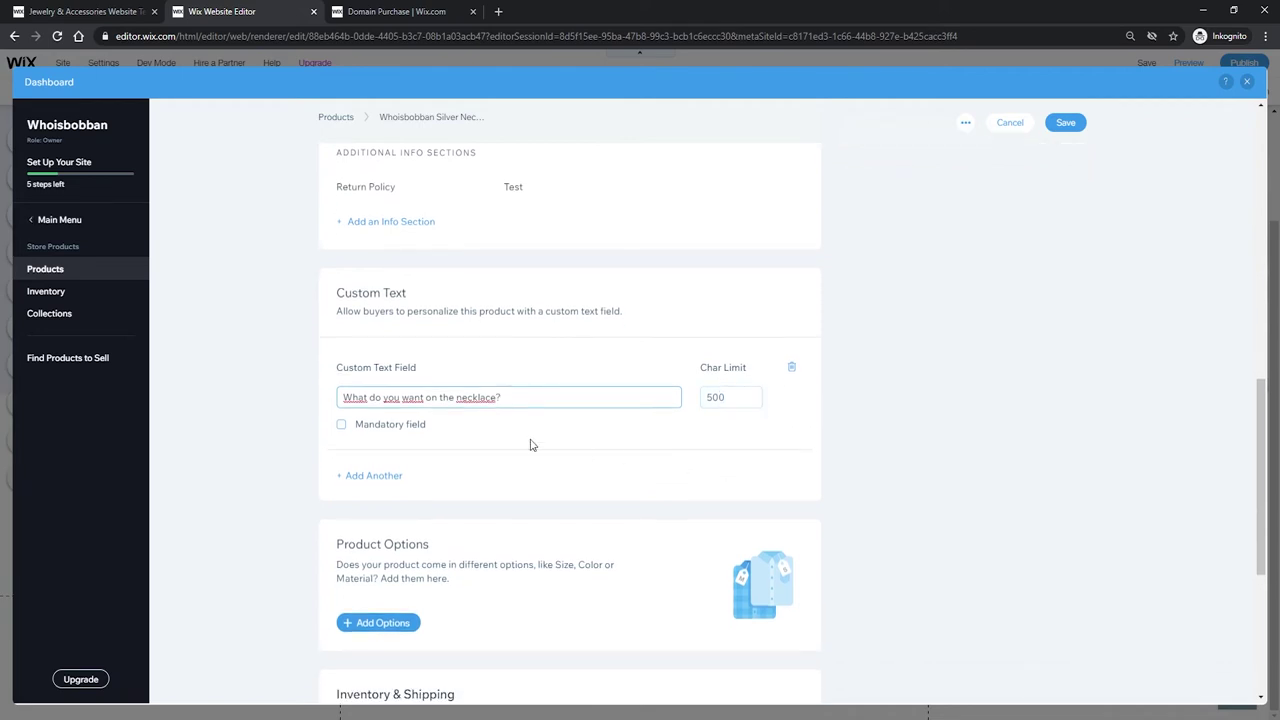
click(740, 399)
drag(749, 402, 686, 400)
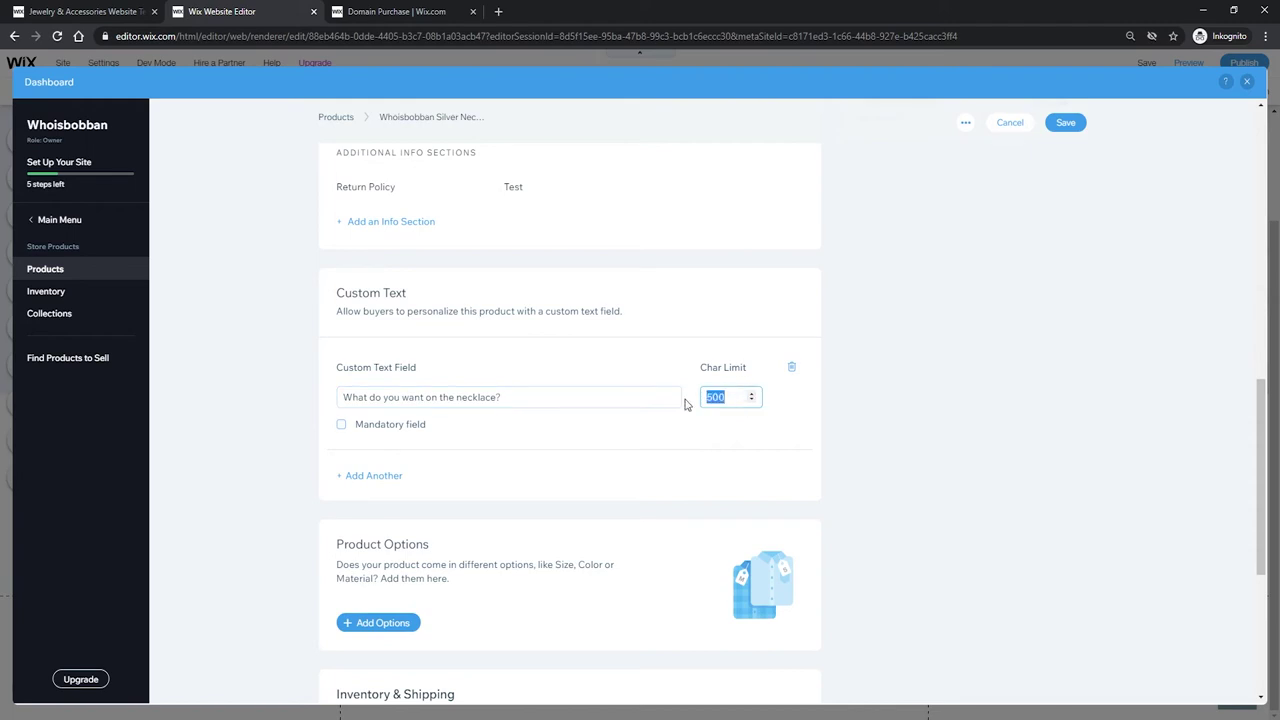
scroll(749, 343, up, 12)
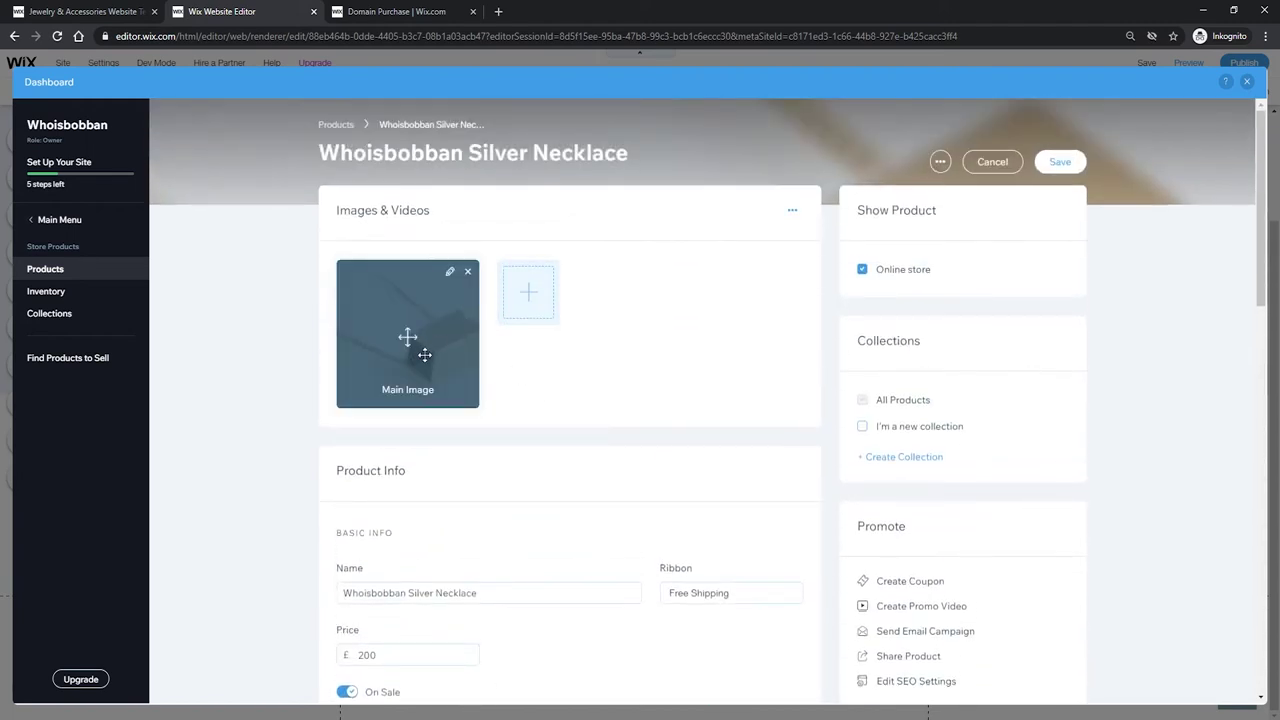
scroll(640, 350, down, 4)
scroll(662, 360, down, 4)
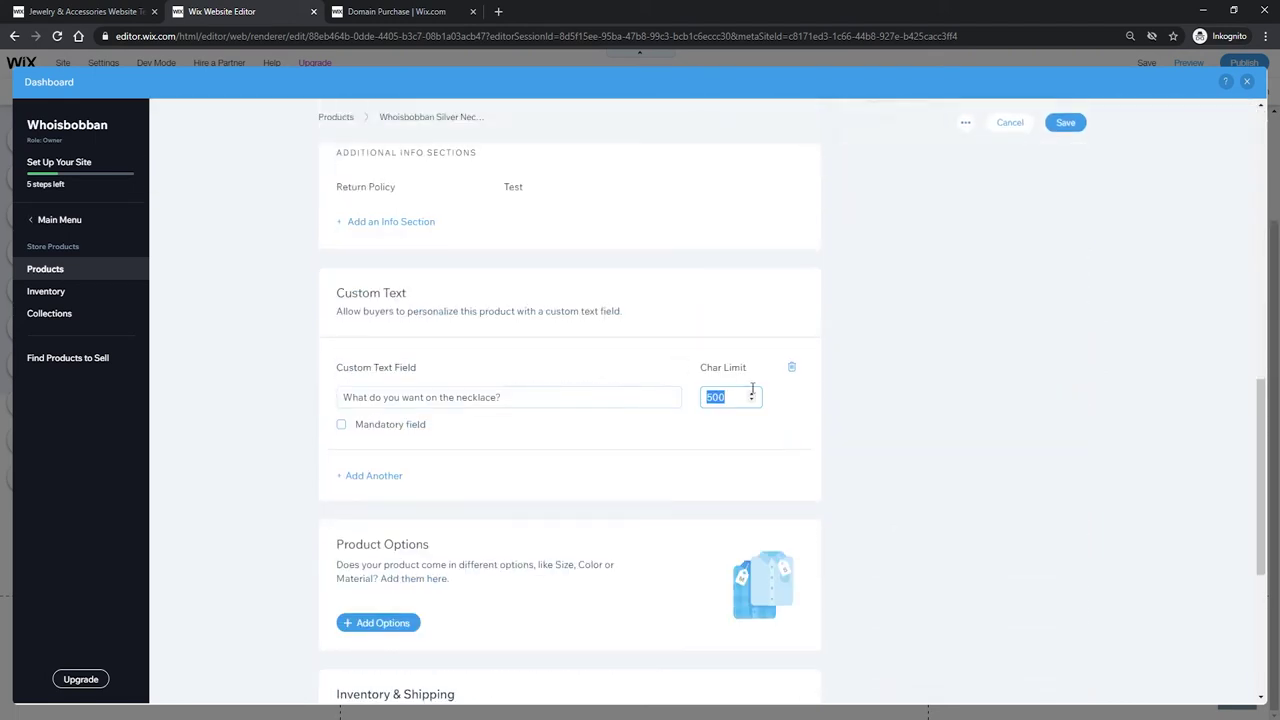
text(25)
click(906, 380)
click(393, 430)
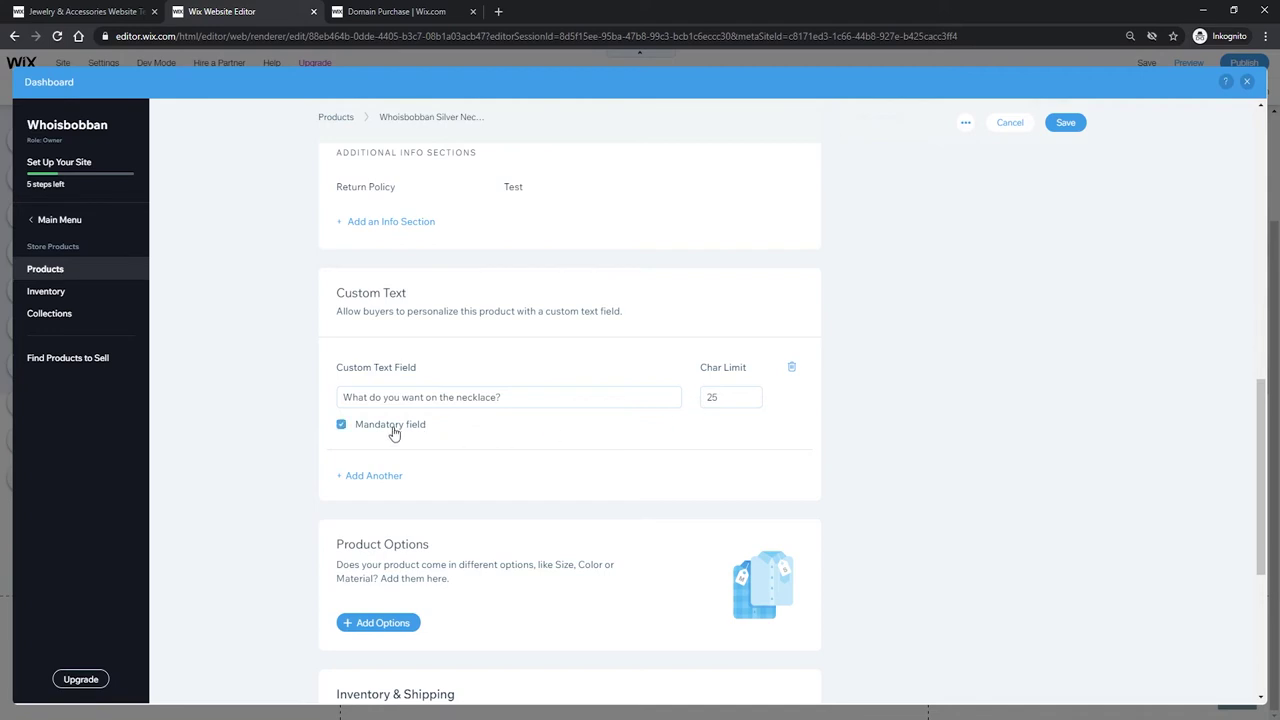
click(342, 425)
Review the product page from the images and basic info down to the product options, inventory and subscription sections.
scroll(426, 389, down, 2)
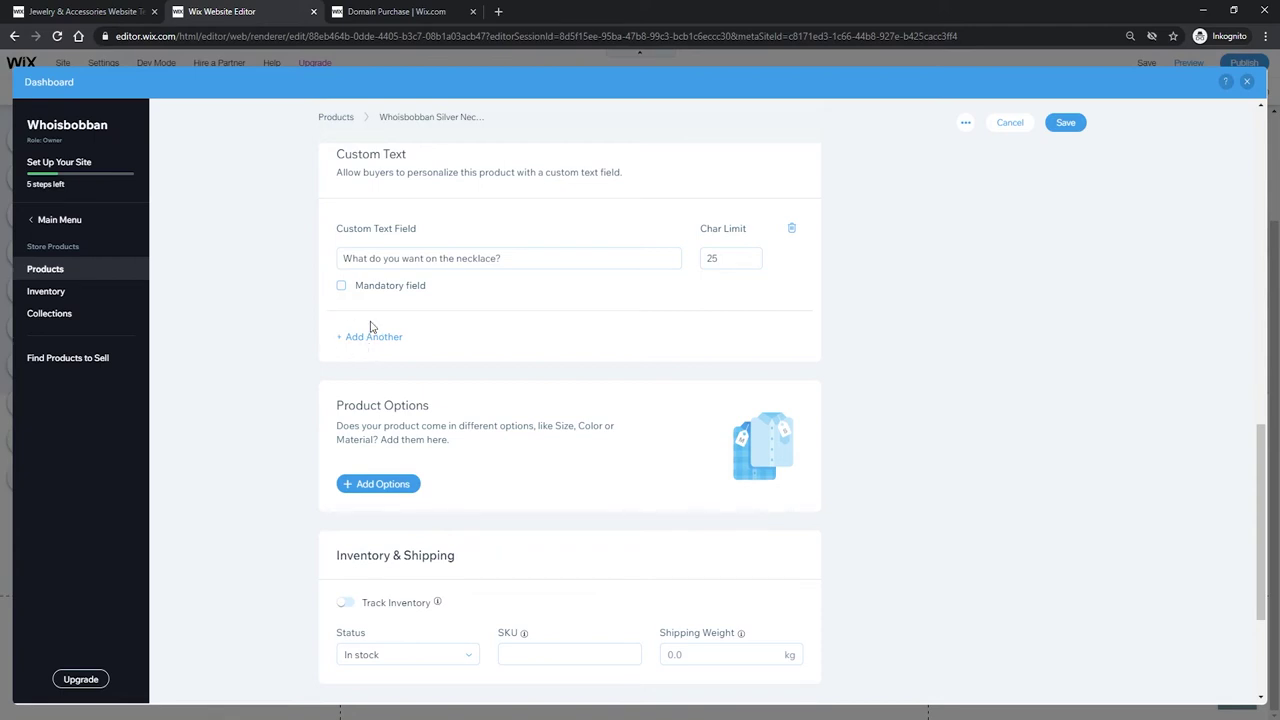
scroll(342, 350, down, 2)
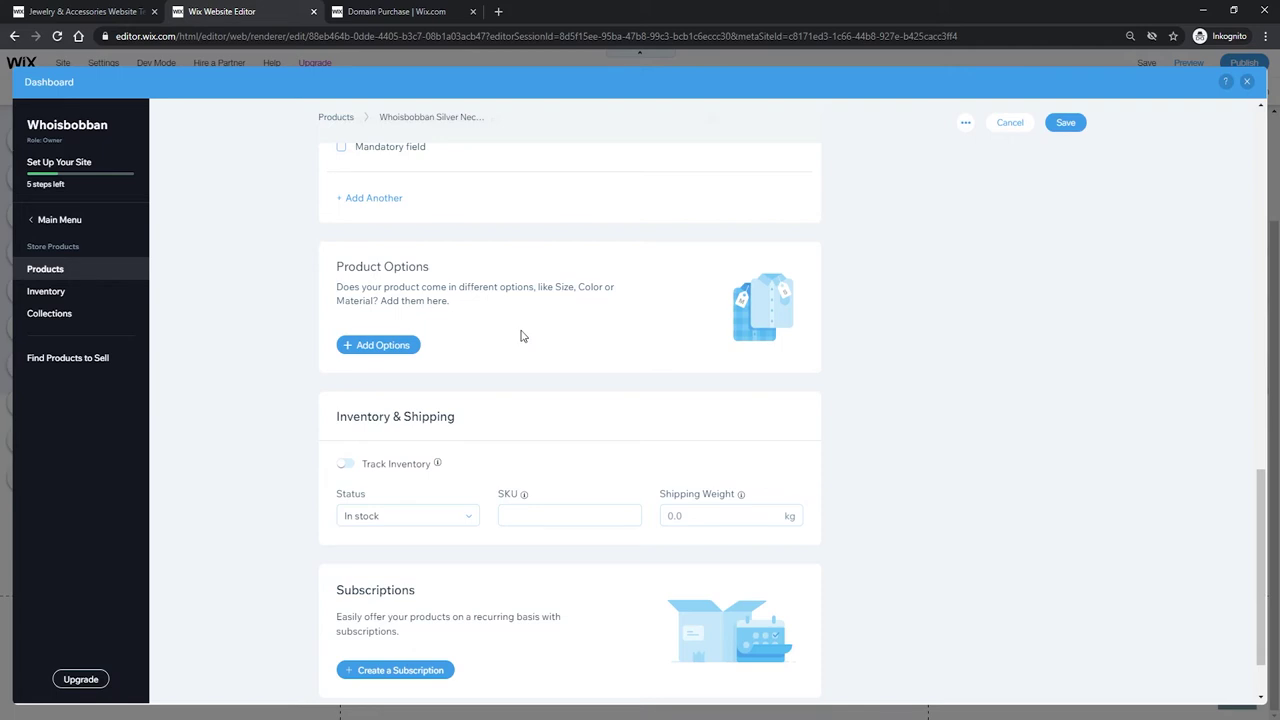
scroll(520, 336, up, 15)
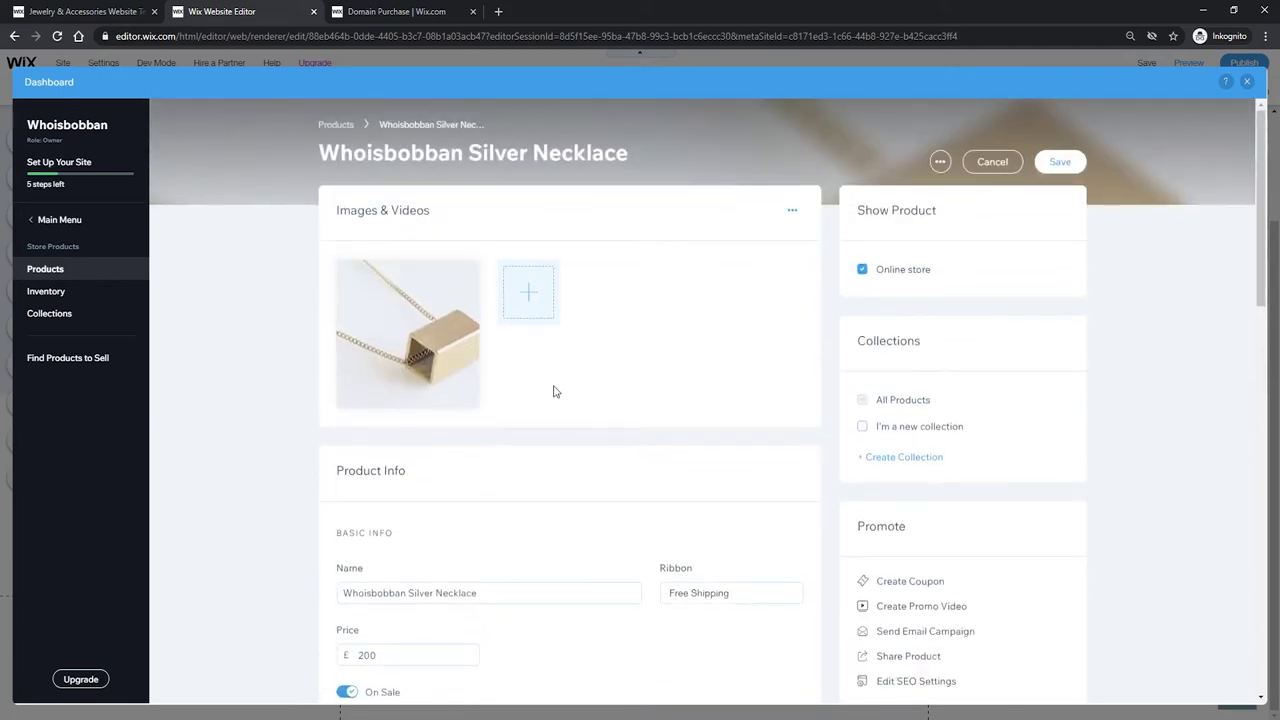
scroll(560, 385, down, 10)
scroll(580, 388, down, 2)
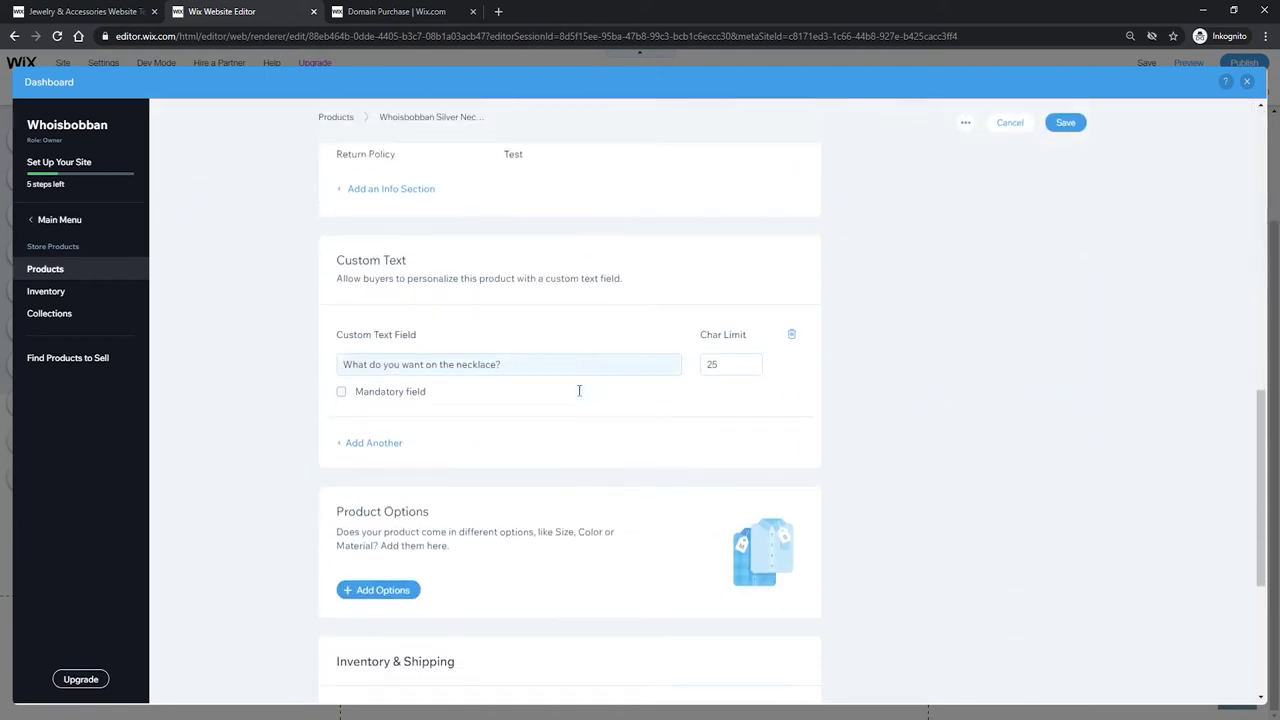
scroll(557, 421, up, 12)
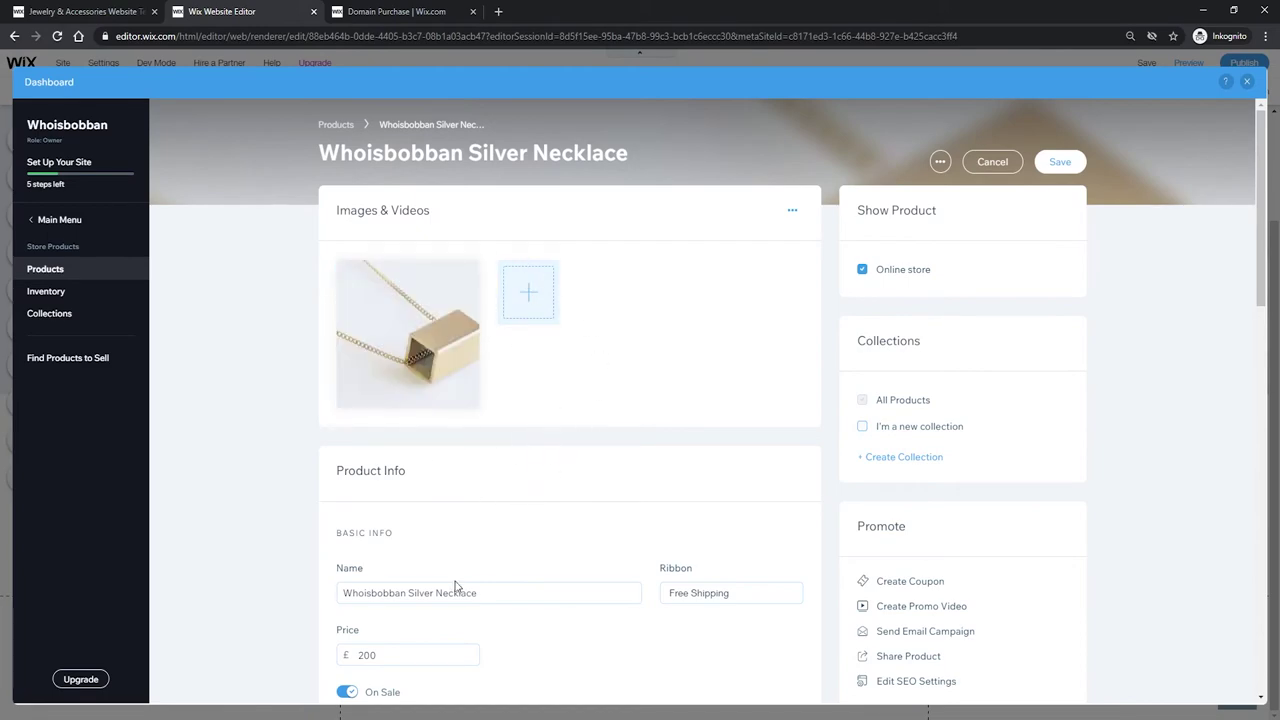
scroll(530, 490, down, 6)
scroll(530, 490, down, 10)
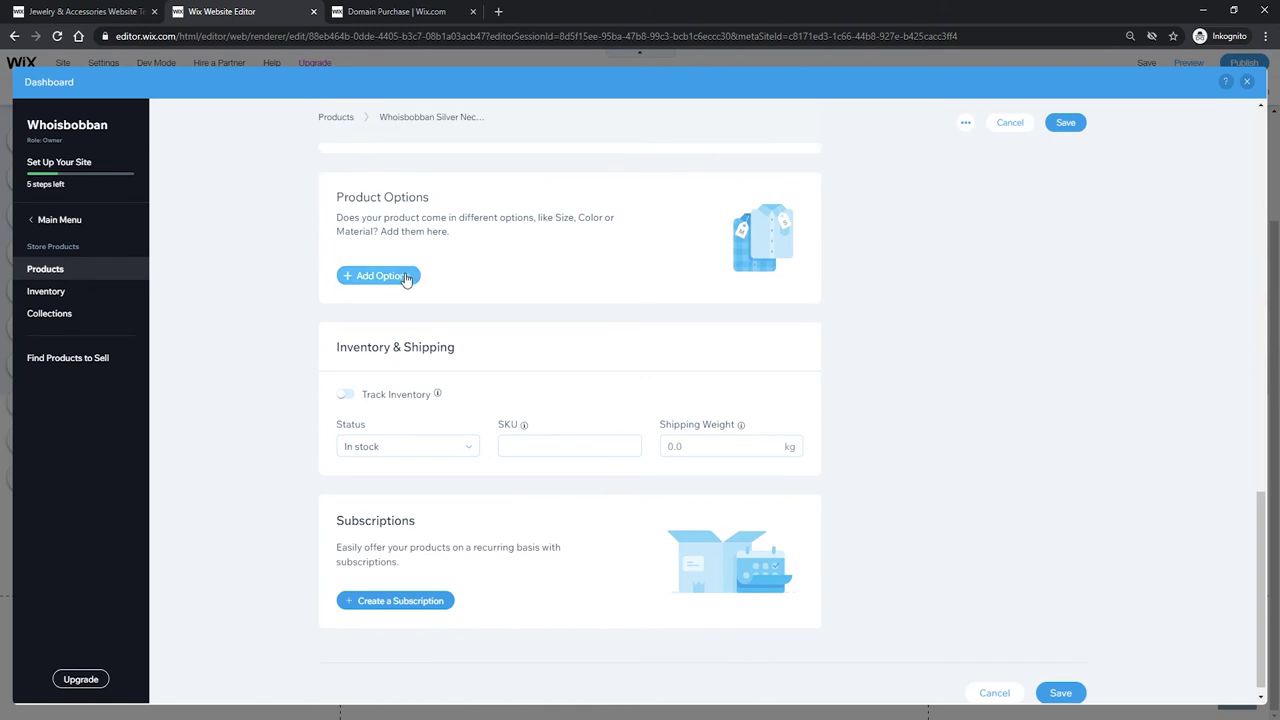
Start a product option named Color, displayed as color swatches, with Silver (#C0C0C0) as its first choice.
scroll(417, 297, up, 1)
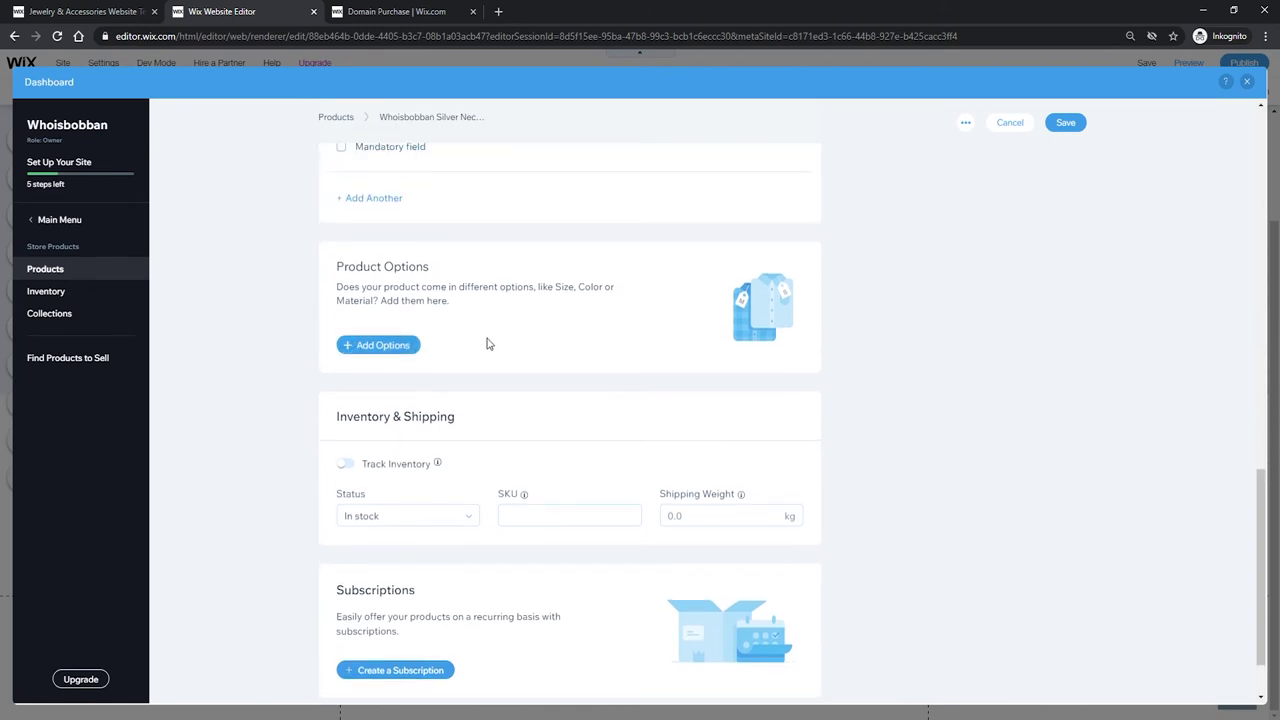
click(376, 350)
click(532, 367)
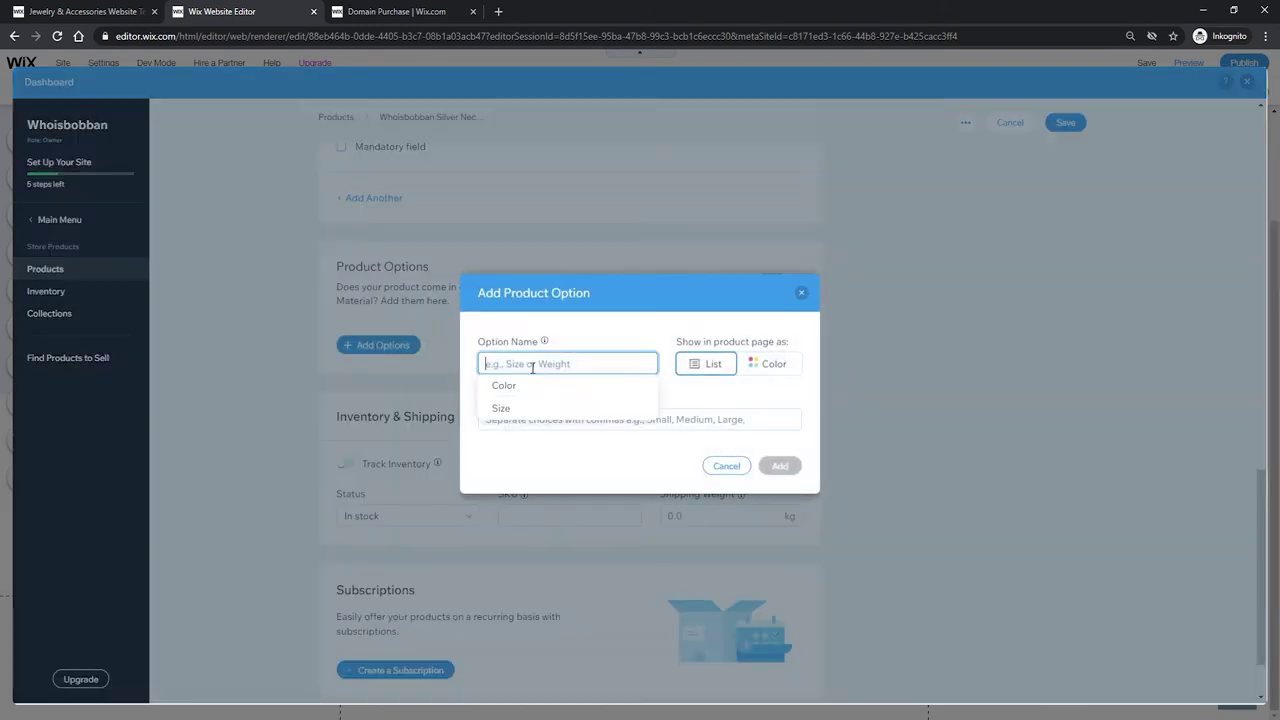
text(Col)
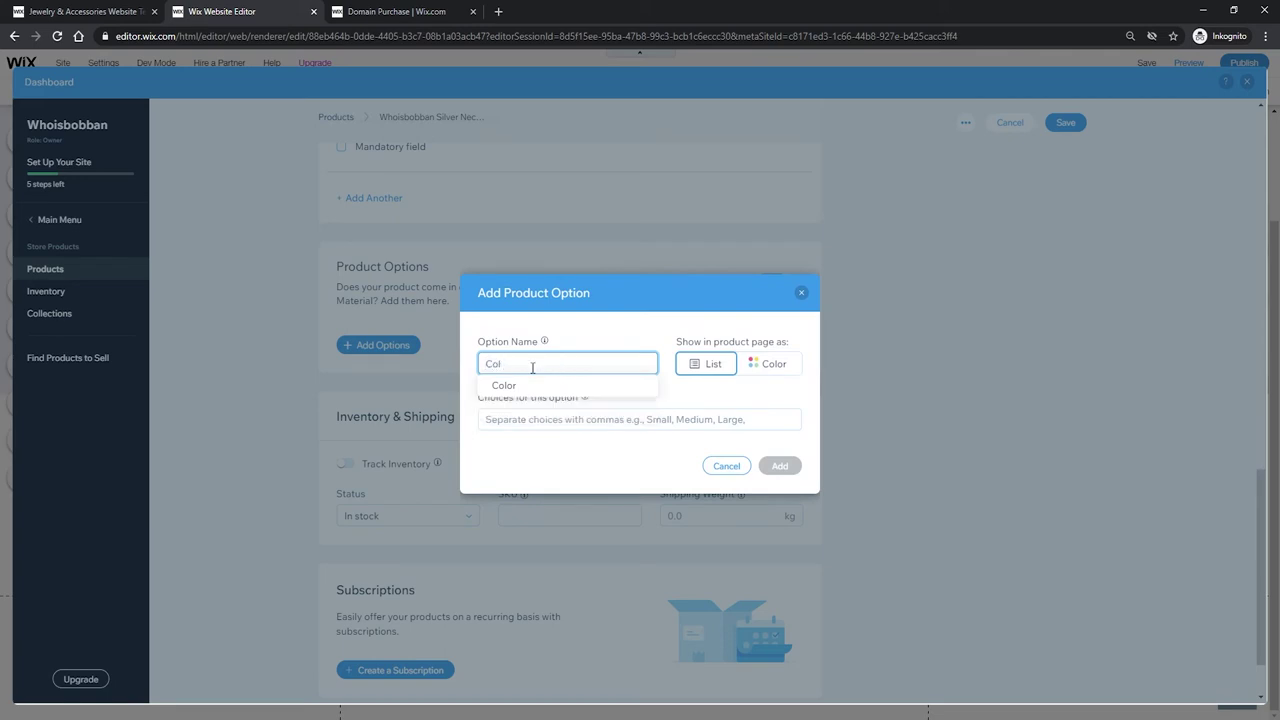
click(548, 385)
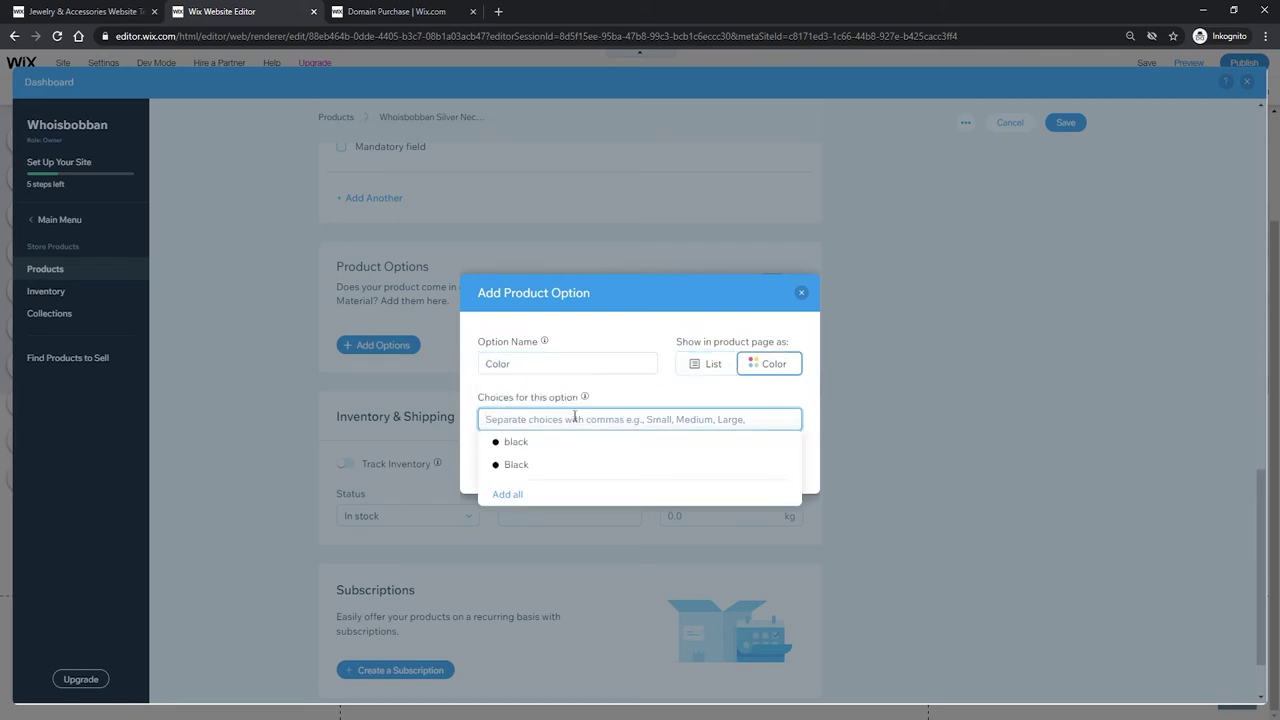
text(Silver)
key(Return)
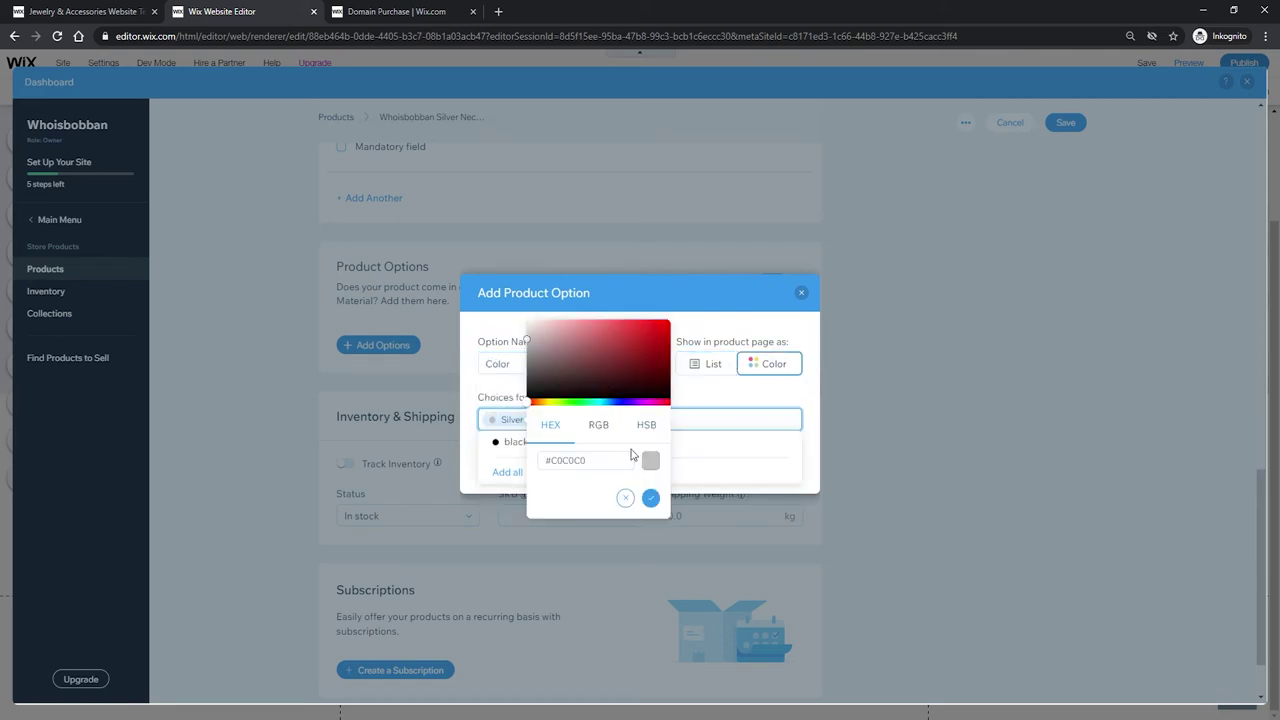
click(651, 497)
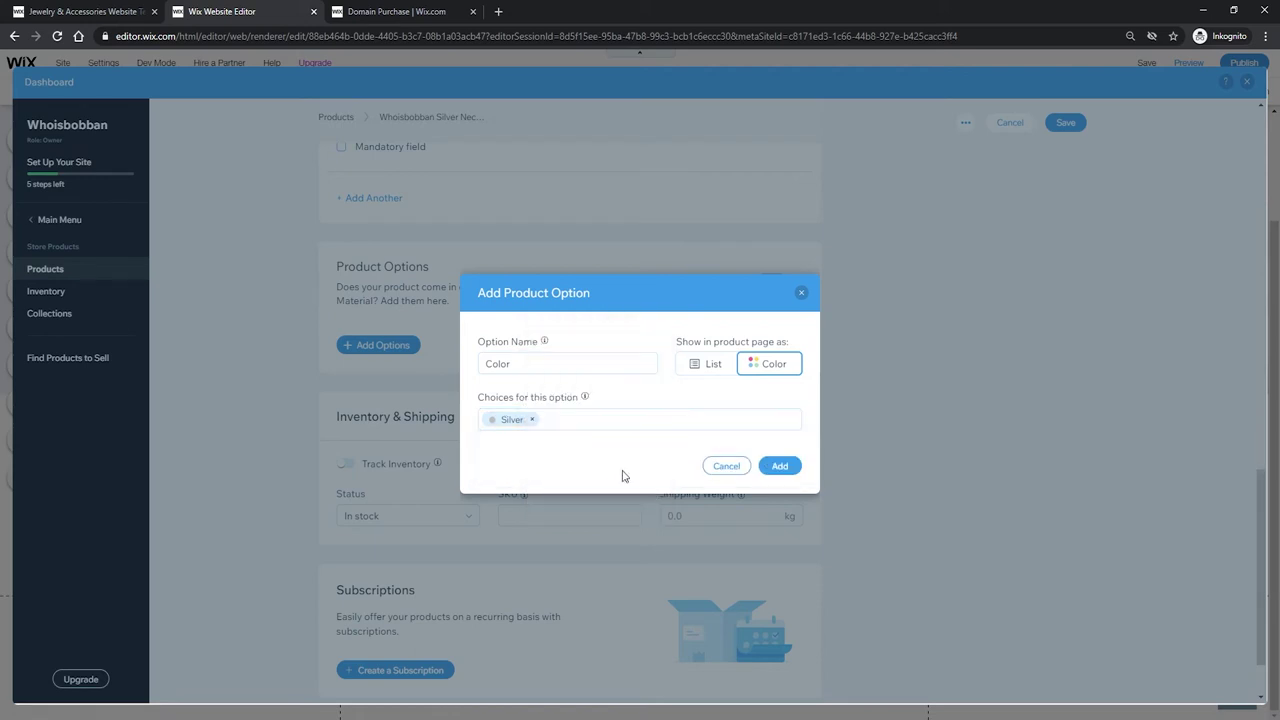
Add Gold (#FFD700) as a second color choice and add the Color option to the necklace.
click(594, 420)
text(Gold)
key(Return)
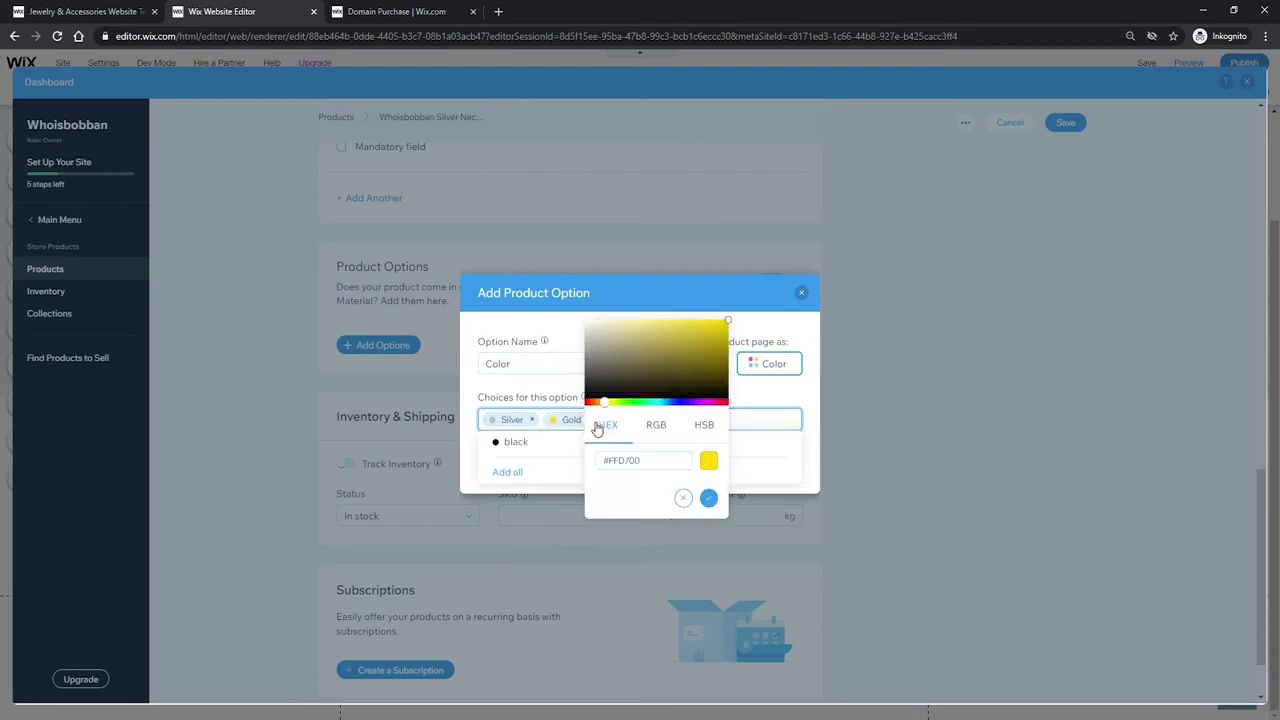
key(Return)
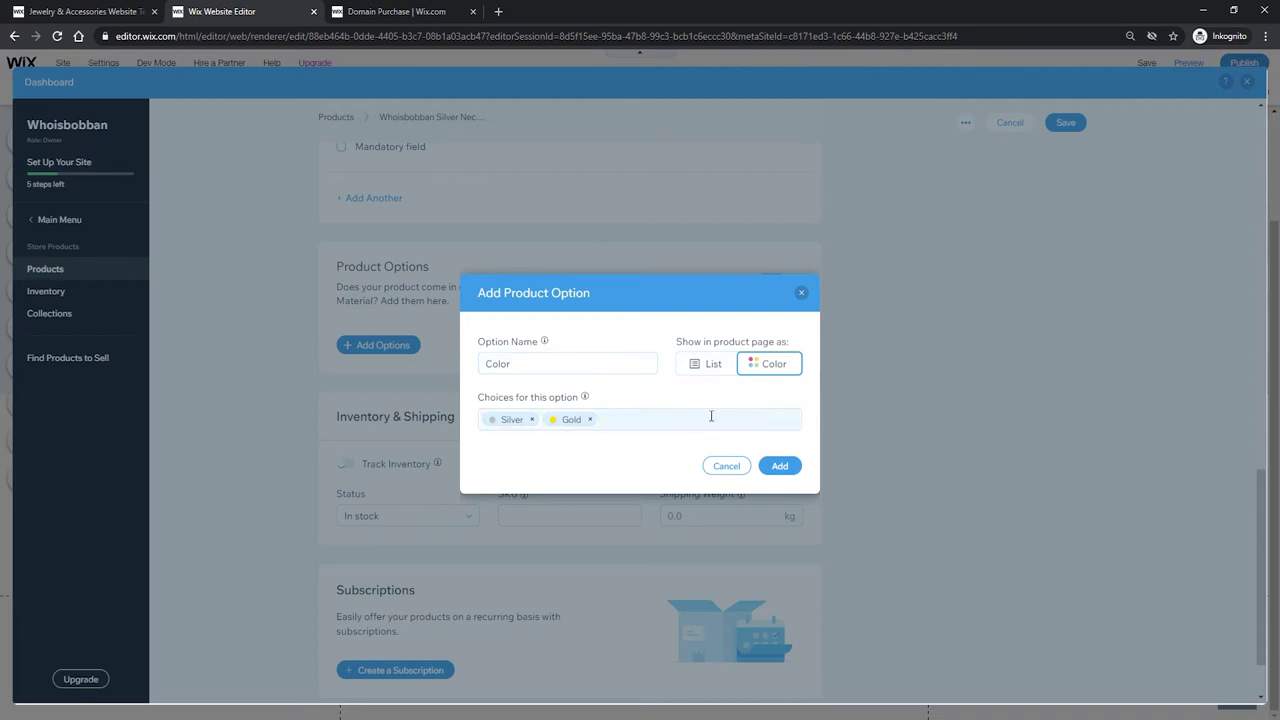
click(780, 467)
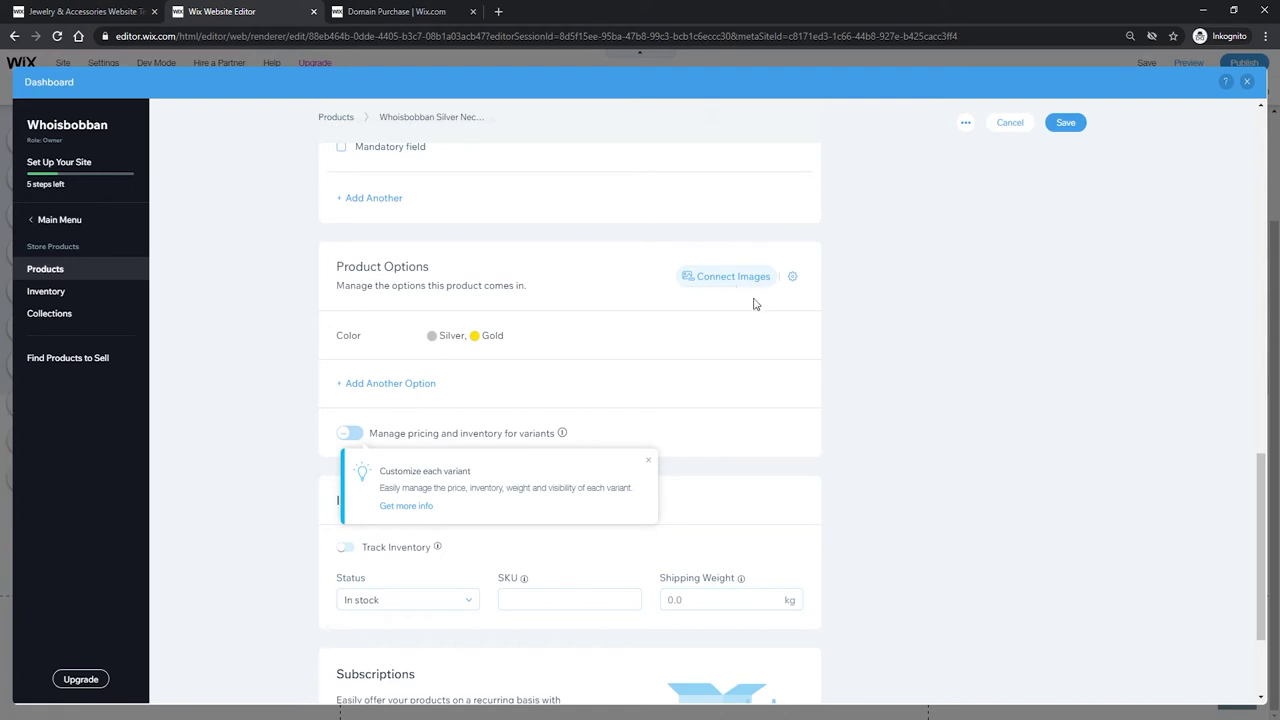
Turn on variant pricing and inventory management for the necklace, and set the Gold variant's extra charge to £250.
scroll(715, 258, down, 1)
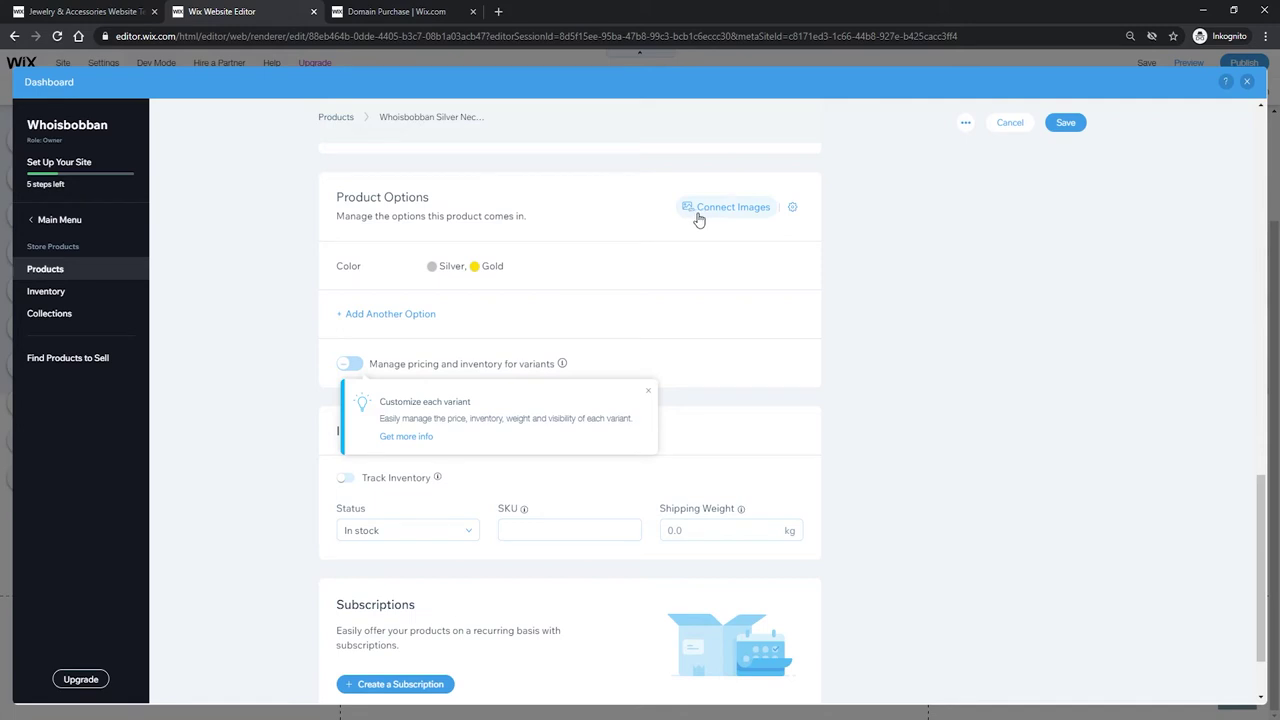
scroll(677, 217, down, 1)
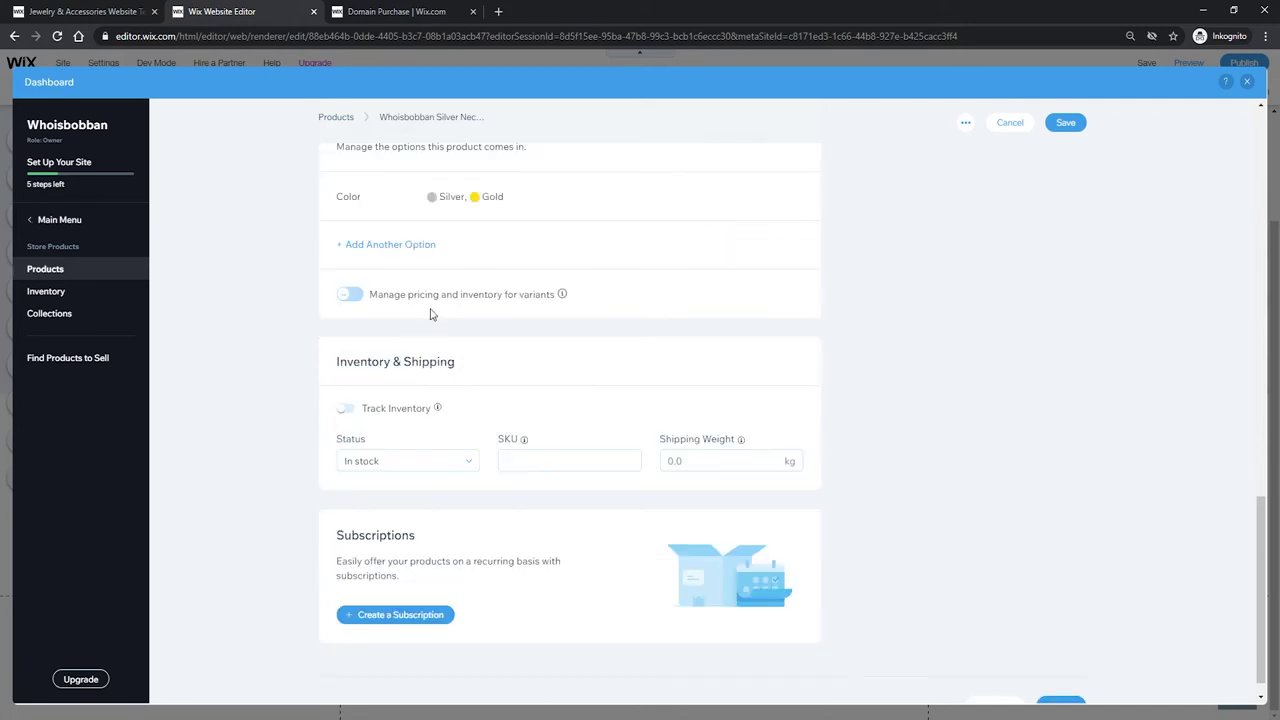
click(364, 295)
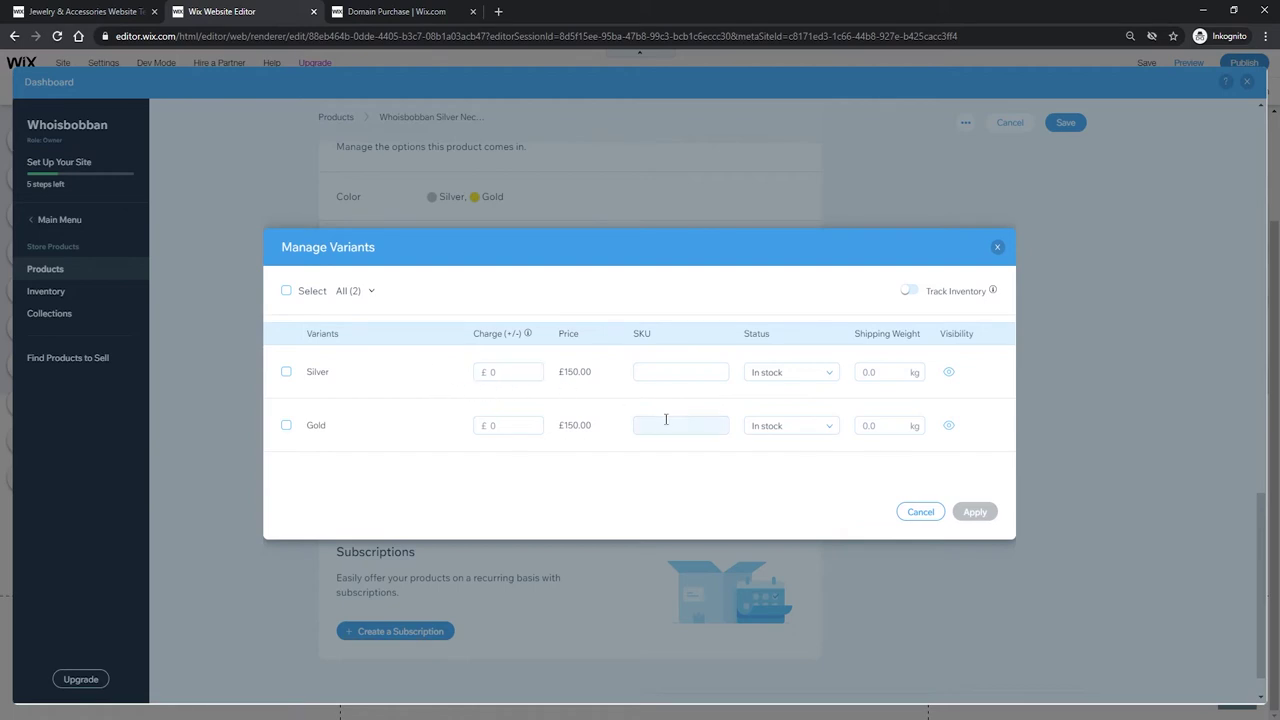
click(516, 425)
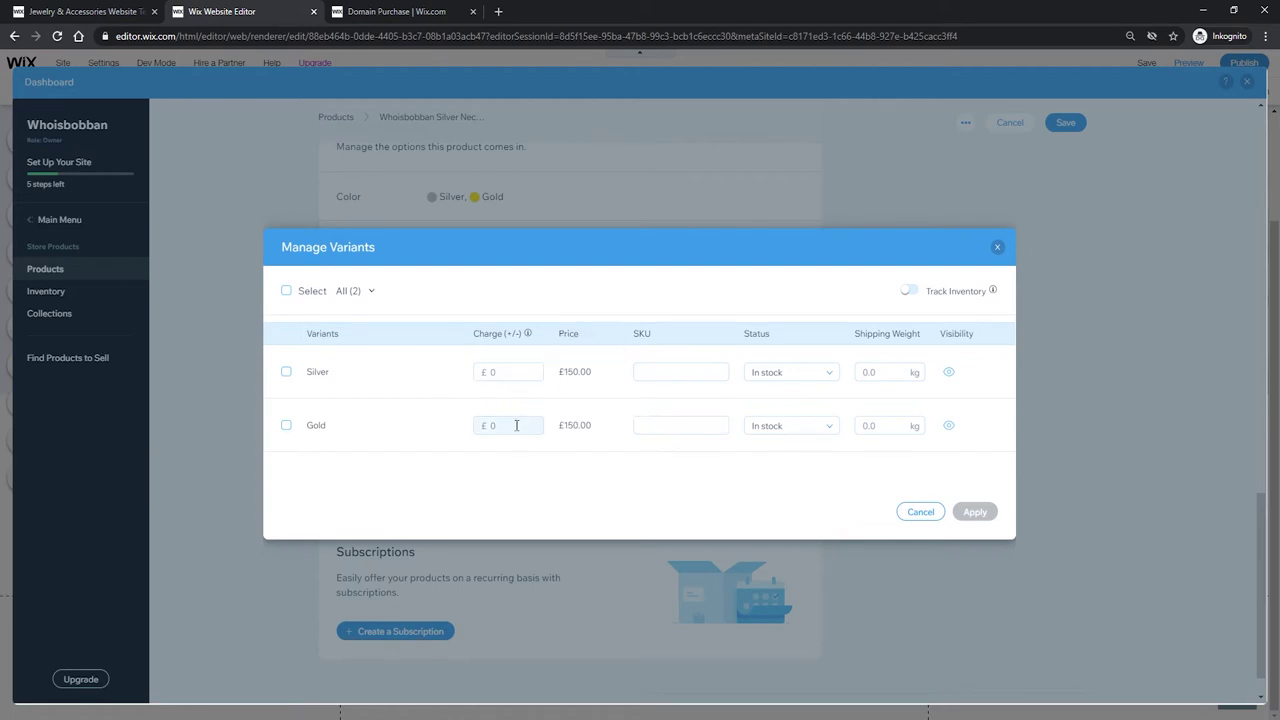
click(514, 425)
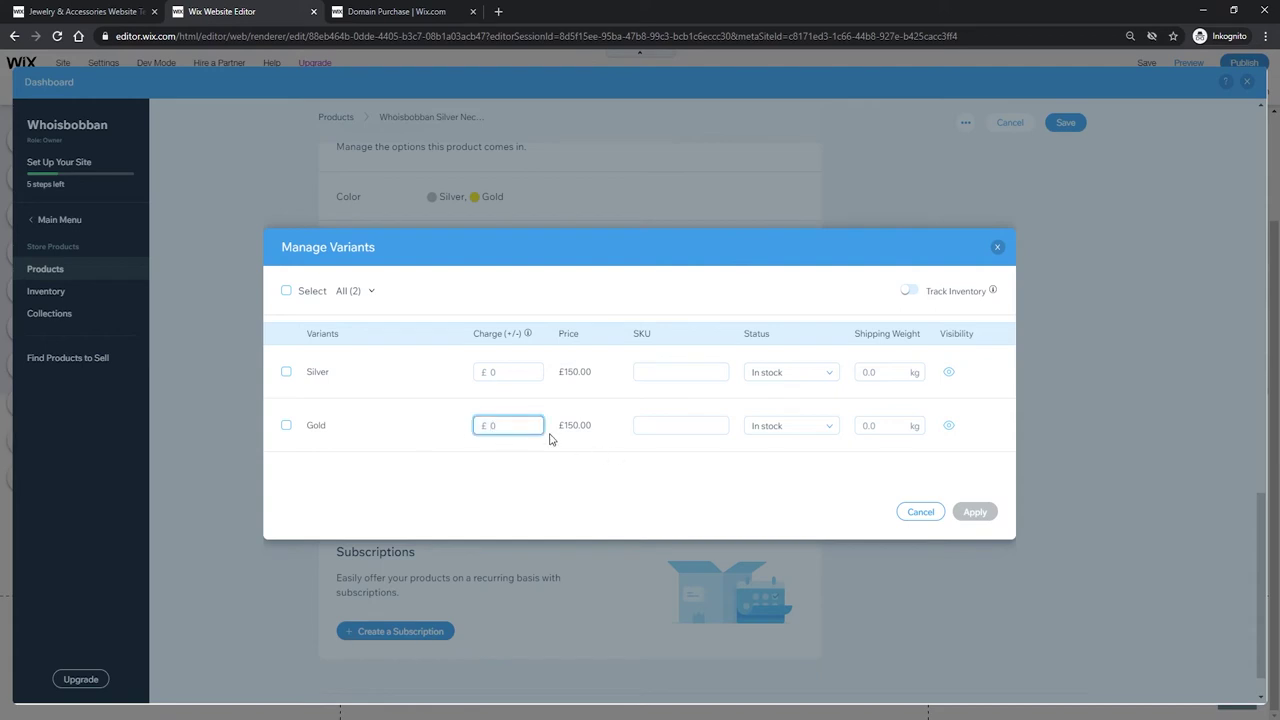
text(250)
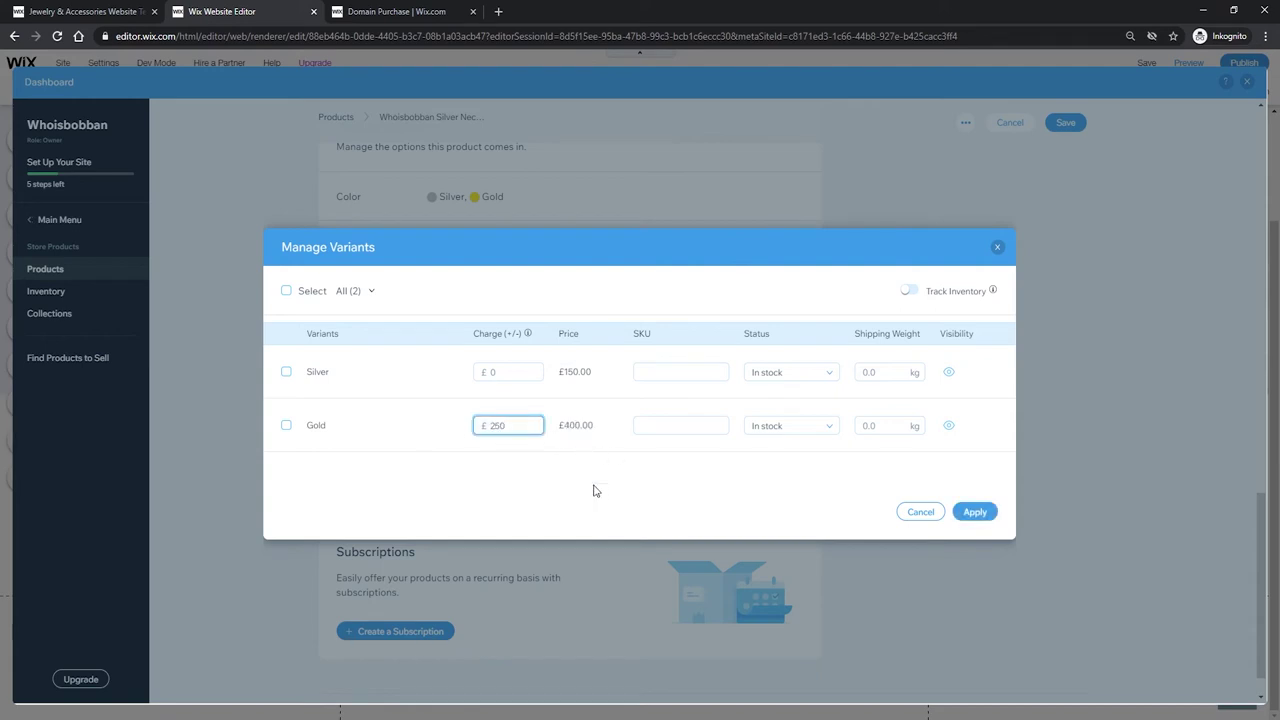
click(595, 488)
Give the Silver variant SKU 0001 and the Gold variant SKU 0002, and set both shipping weights to 1 kg.
click(663, 374)
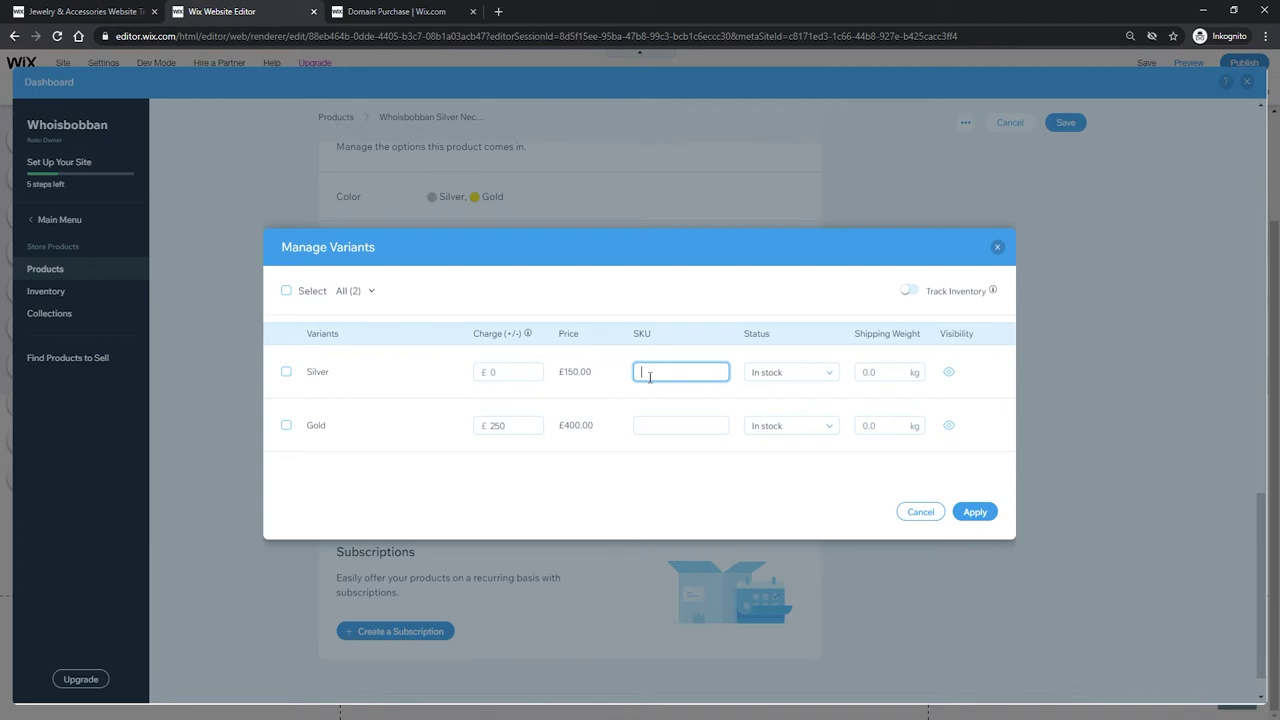
text(0001)
click(690, 426)
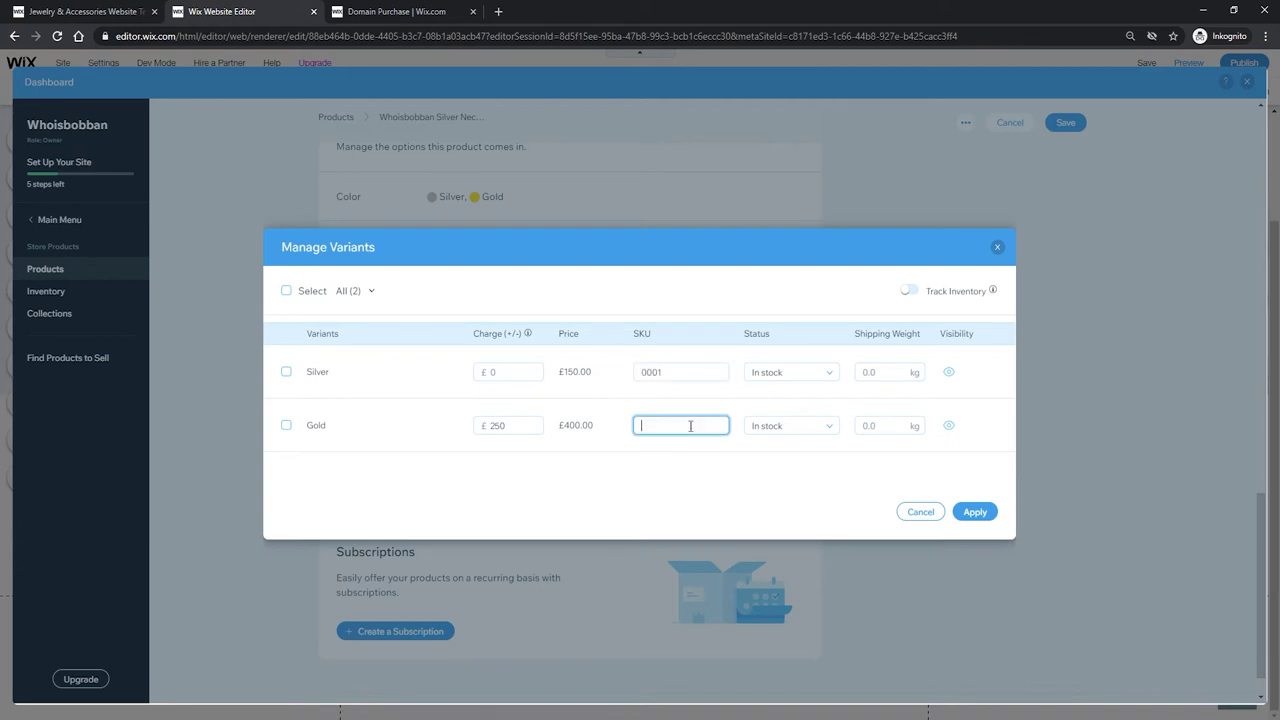
text(0002)
click(893, 373)
text(1)
click(891, 425)
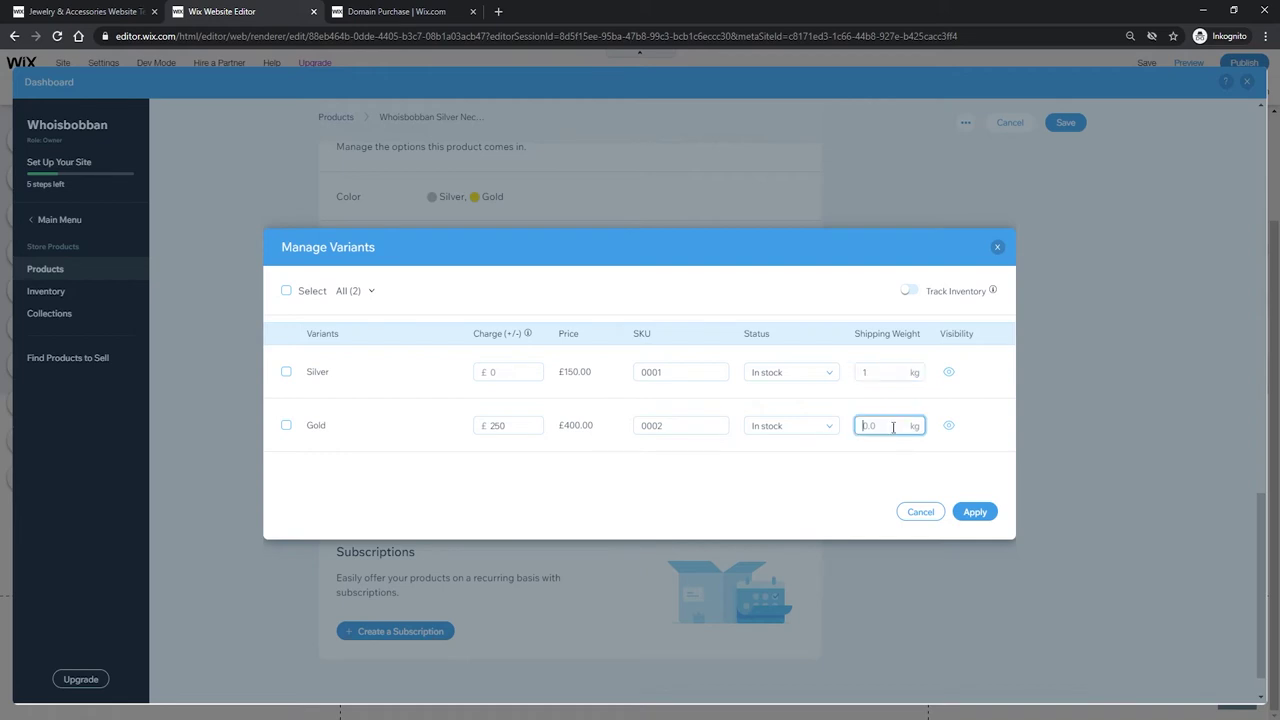
text(1)
click(926, 310)
Enable inventory tracking with 10 Silver and 5 Gold necklaces in stock, and apply the variant settings.
click(909, 292)
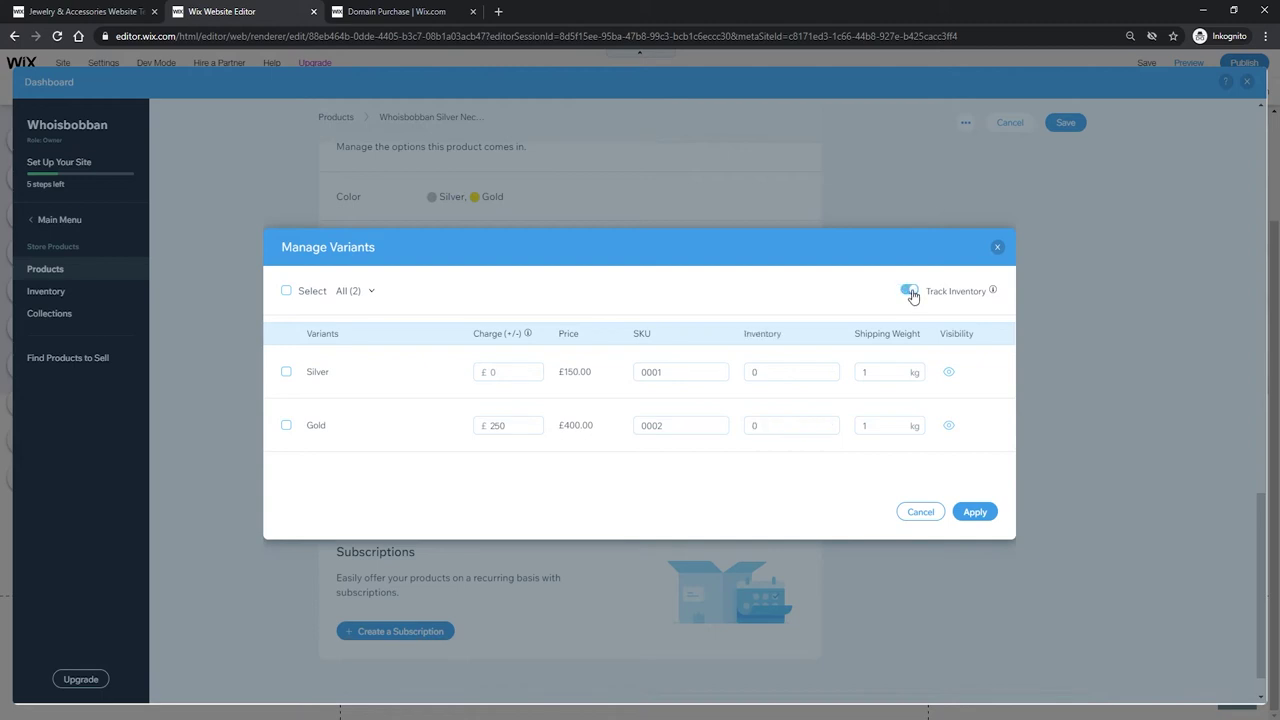
click(808, 369)
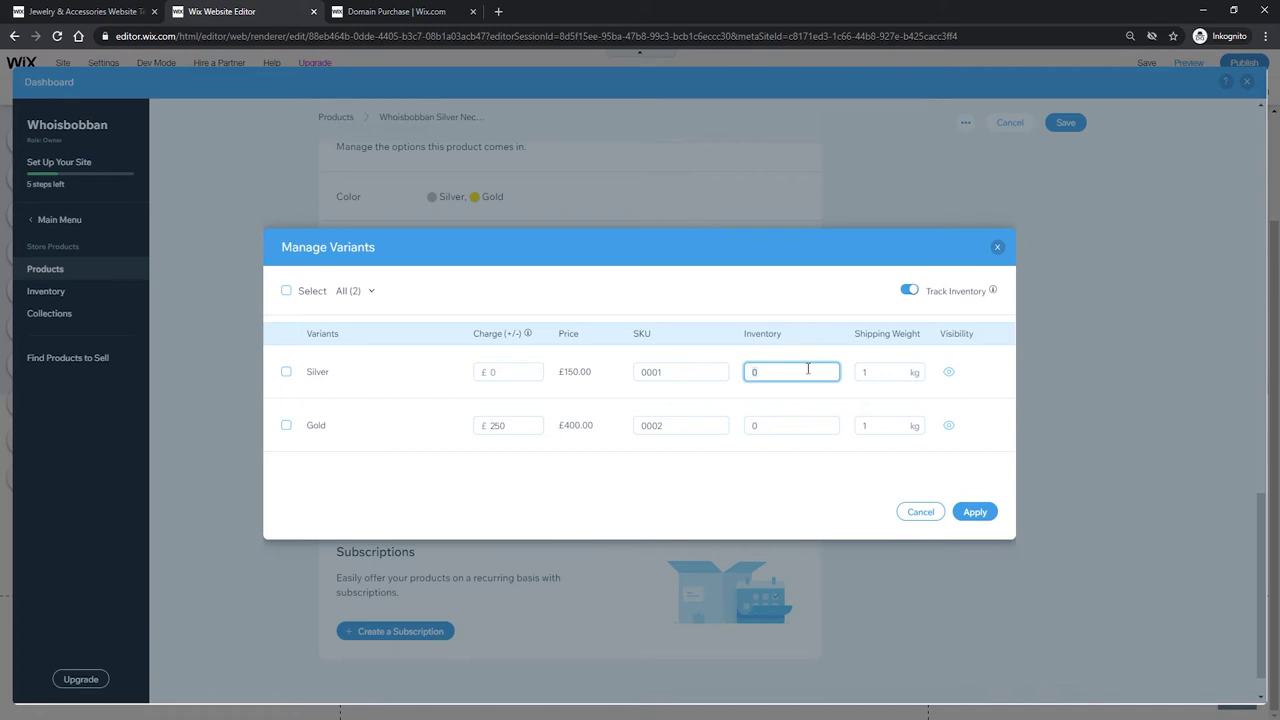
text(10)
click(818, 428)
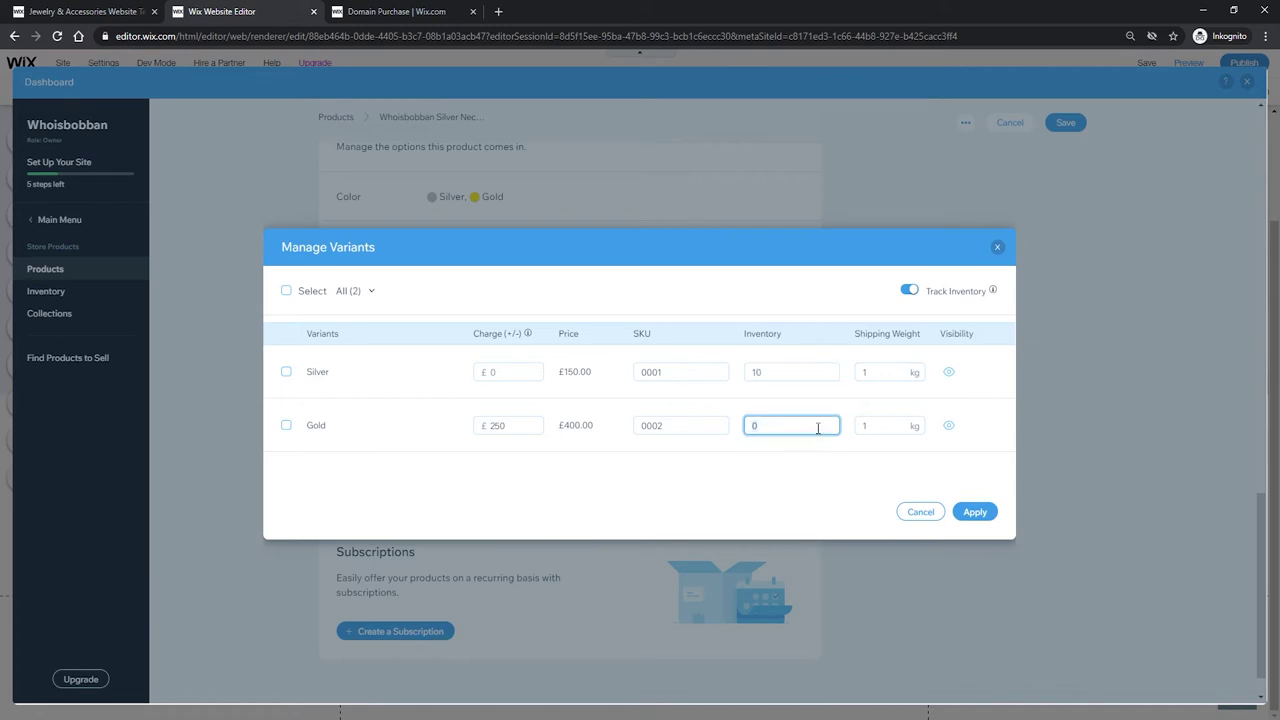
text(5)
click(797, 470)
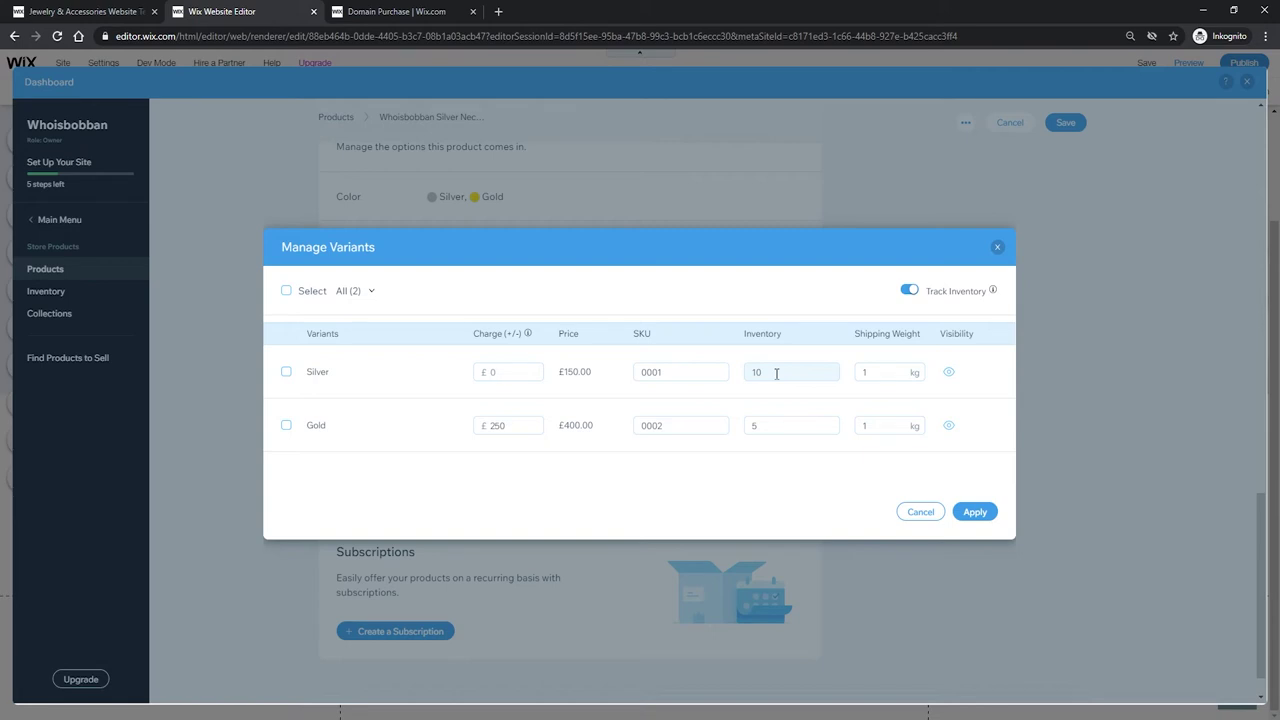
click(960, 512)
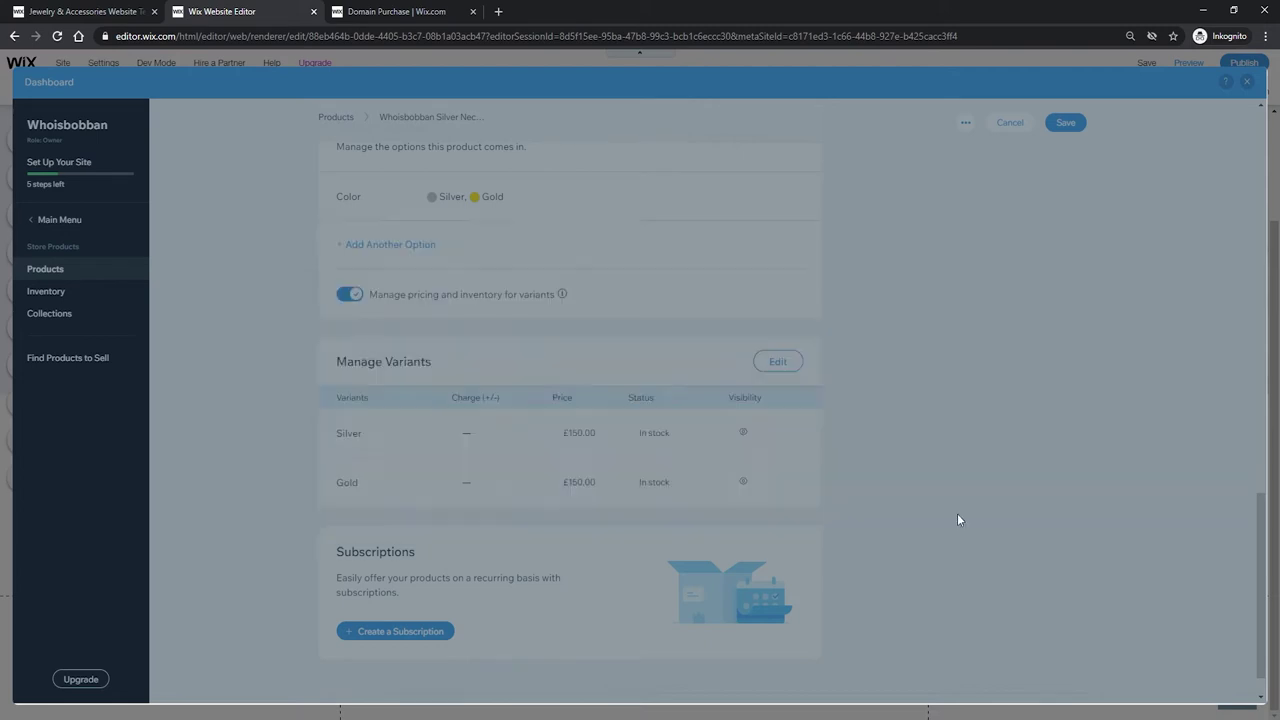
Create a collection named Whoisbobban for the necklace and save the product.
scroll(916, 445, down, 1)
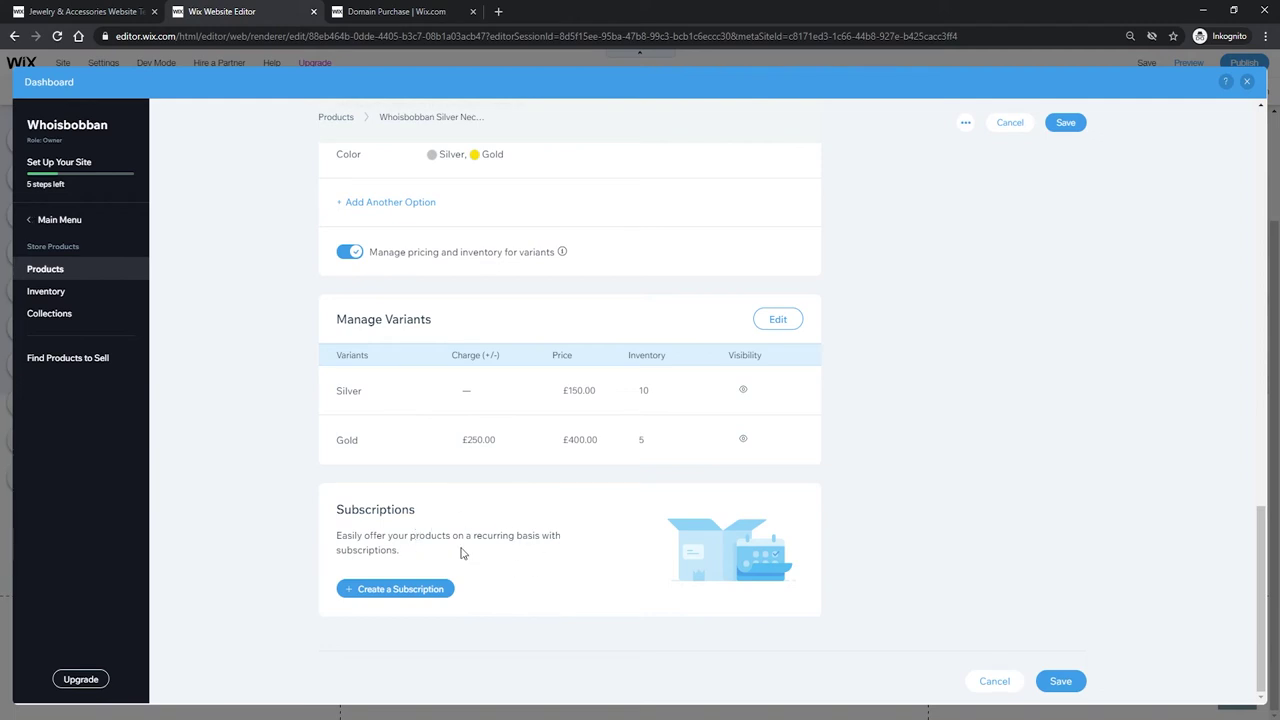
scroll(800, 457, up, 6)
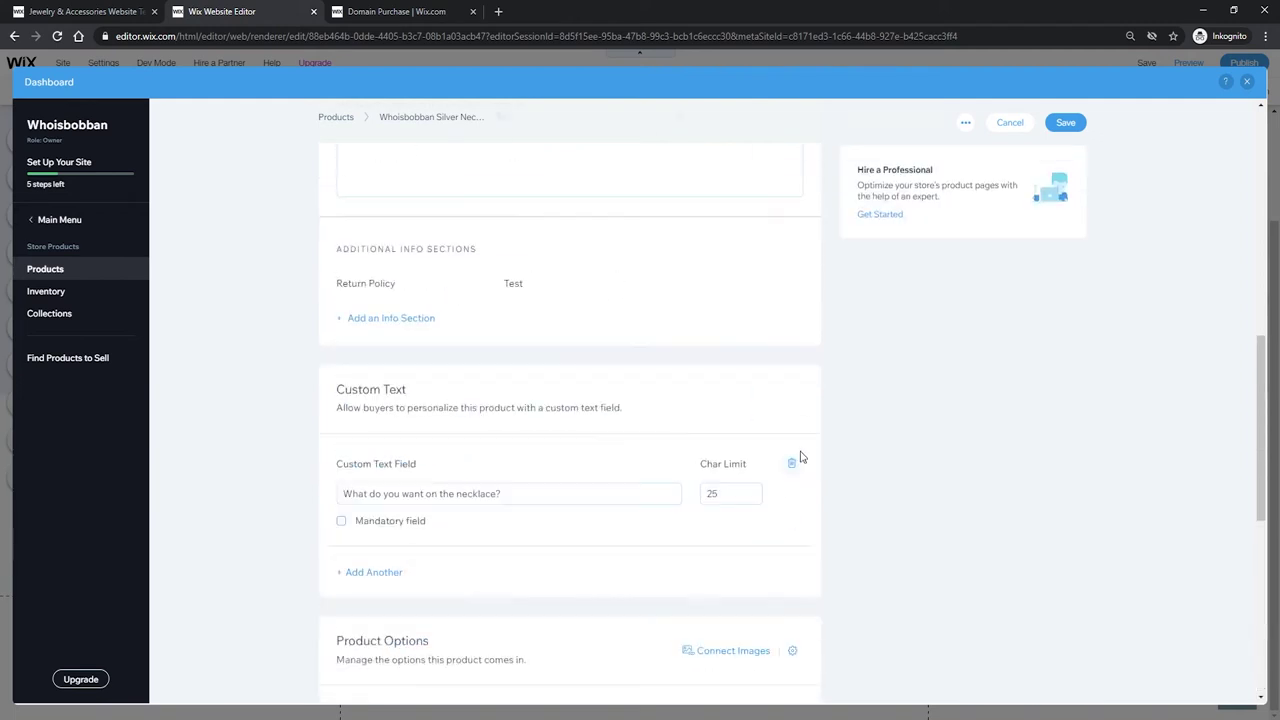
scroll(800, 457, up, 10)
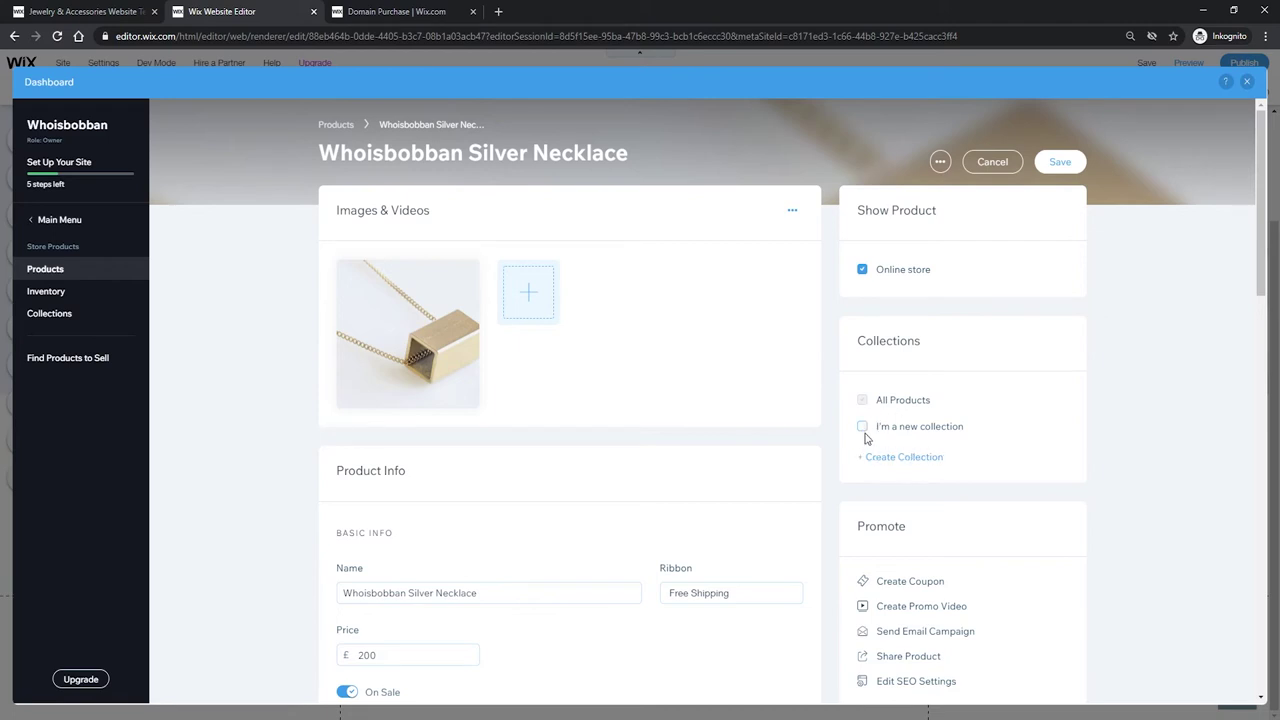
click(913, 459)
text(Wh)
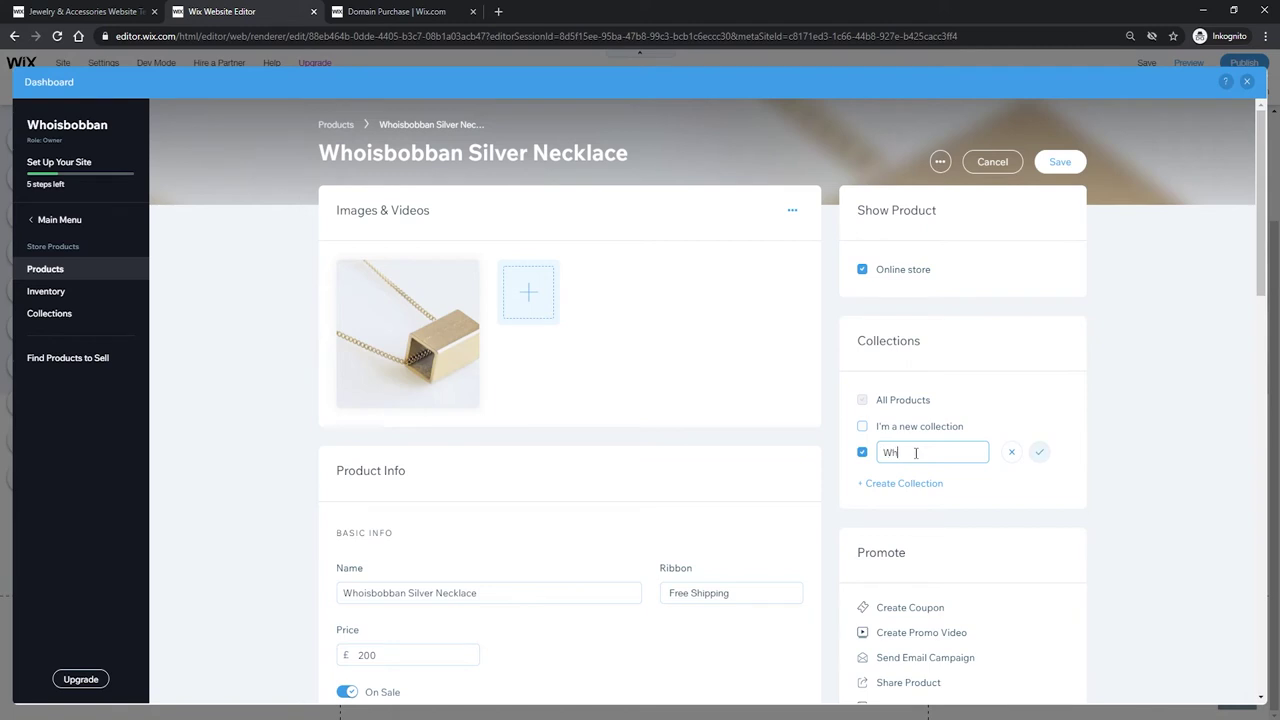
text(oisbobban)
click(1039, 452)
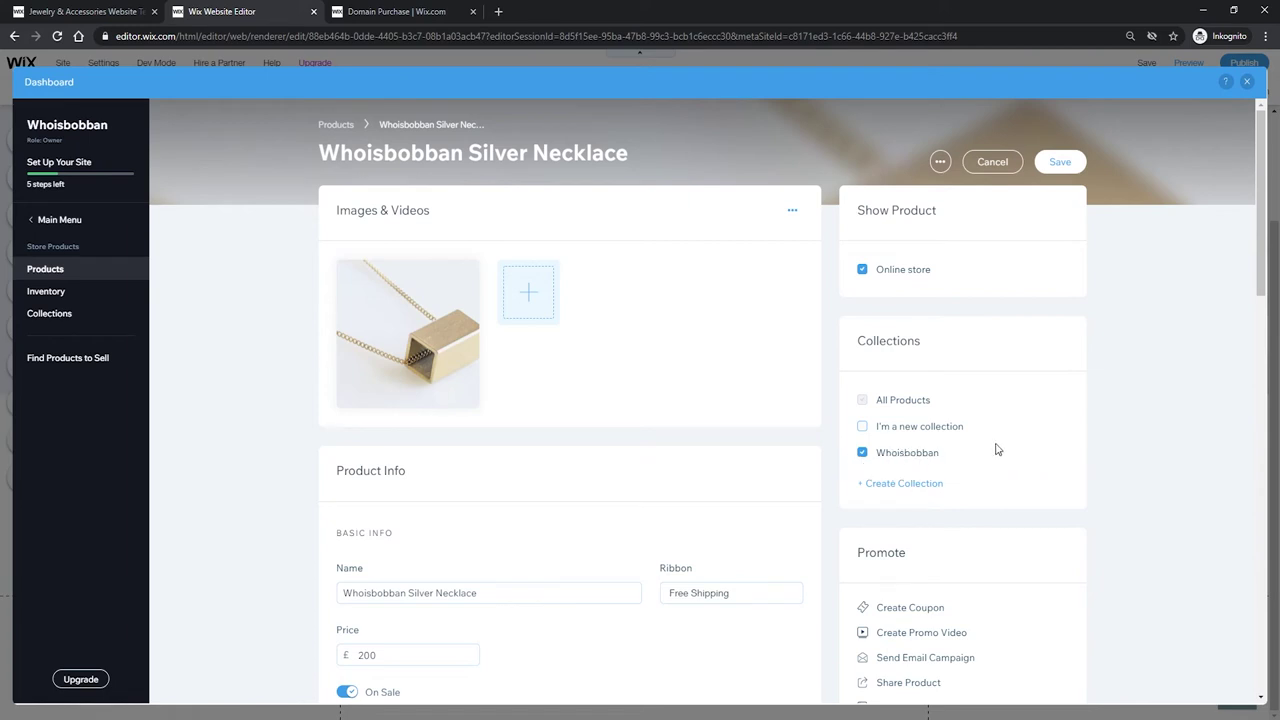
click(1059, 165)
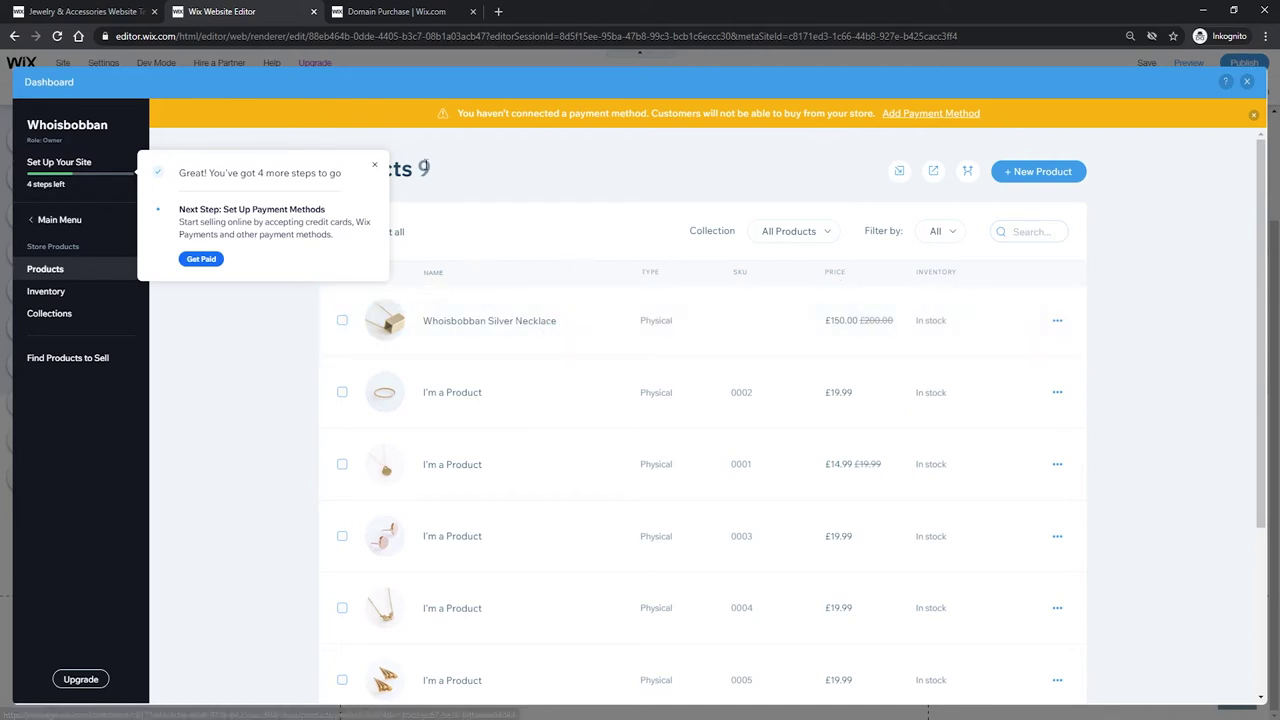
Start adding a payment method, set the business location to United States, and review the payment options offered for that country.
click(374, 165)
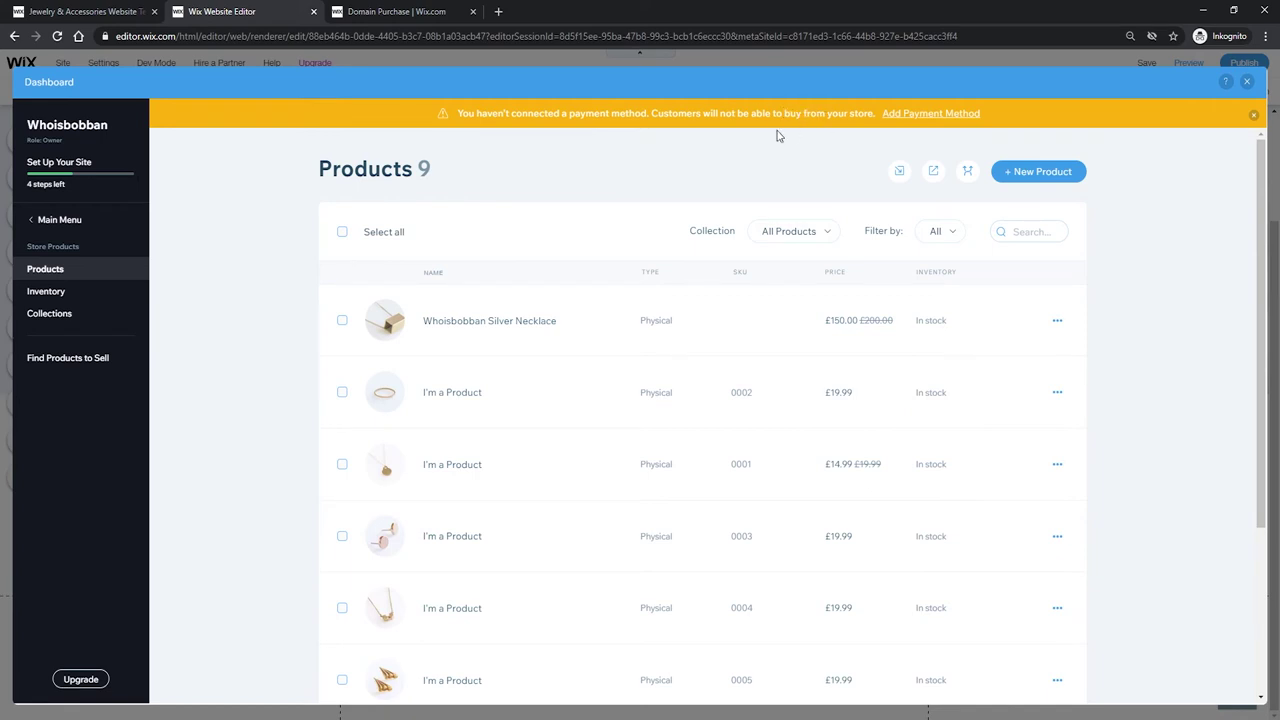
click(913, 114)
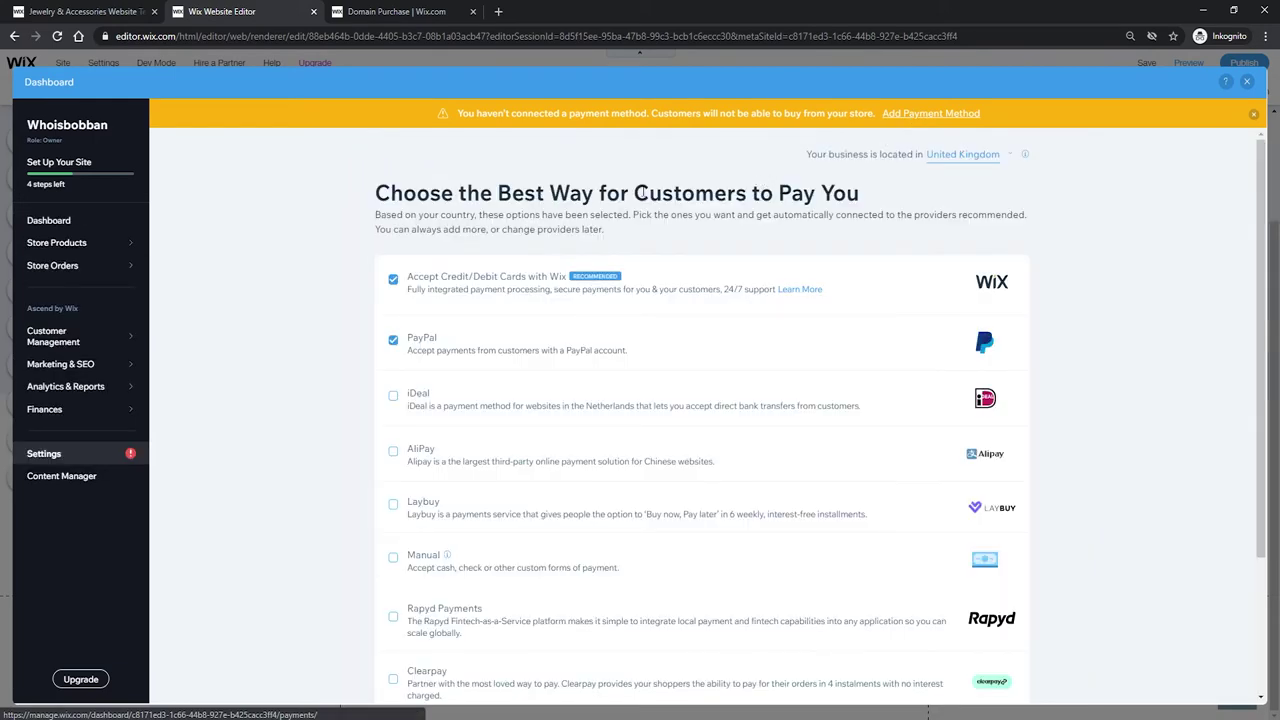
scroll(817, 263, down, 2)
click(1003, 158)
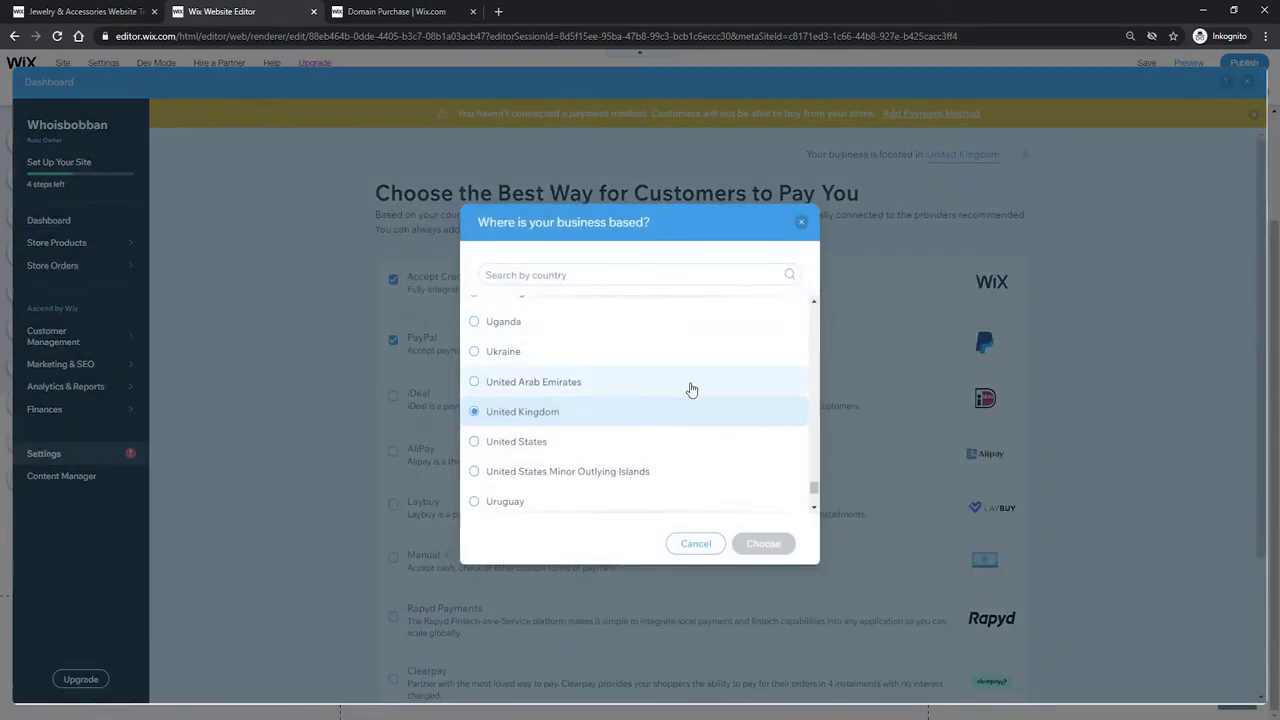
click(549, 449)
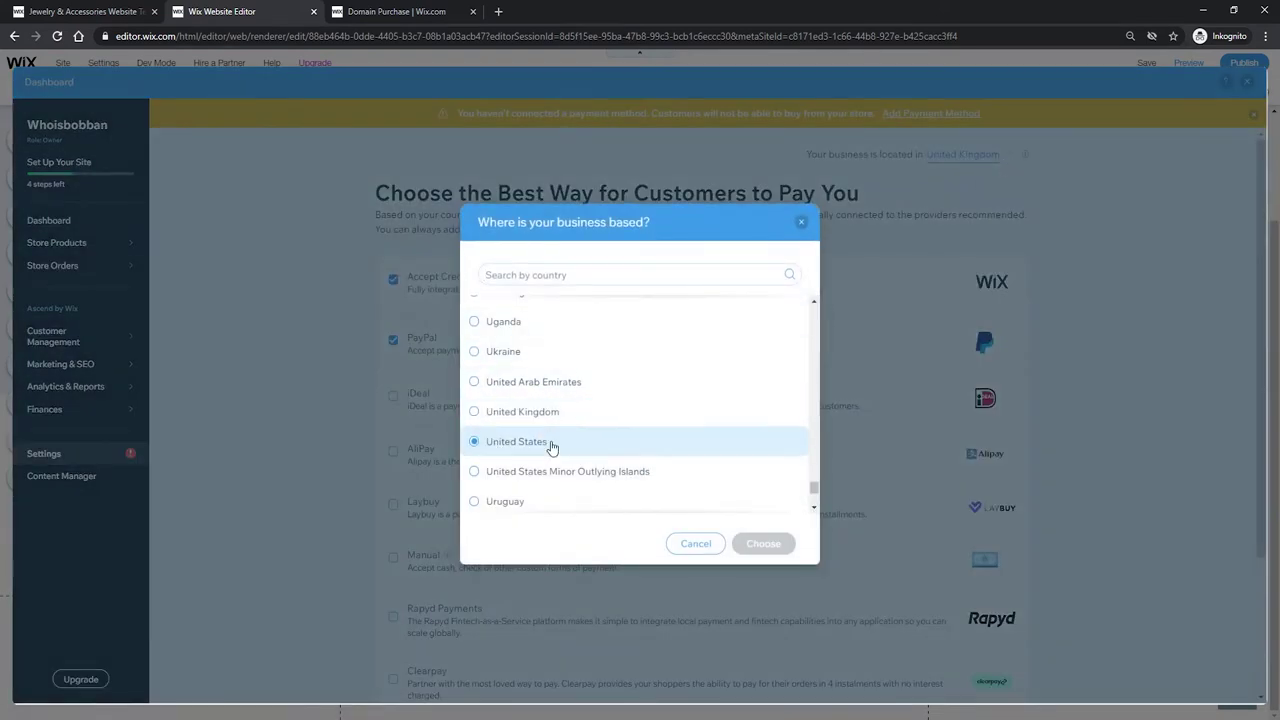
click(764, 546)
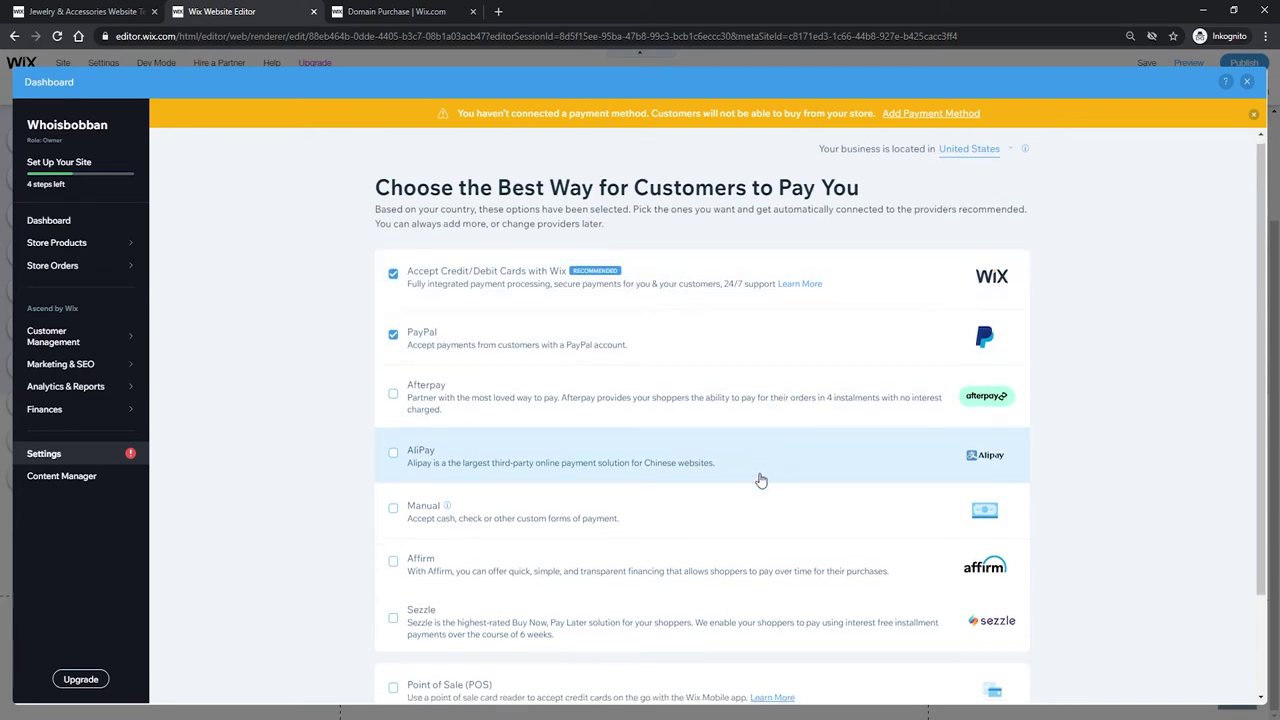
scroll(757, 478, down, 1)
scroll(760, 490, down, 1)
scroll(766, 470, up, 2)
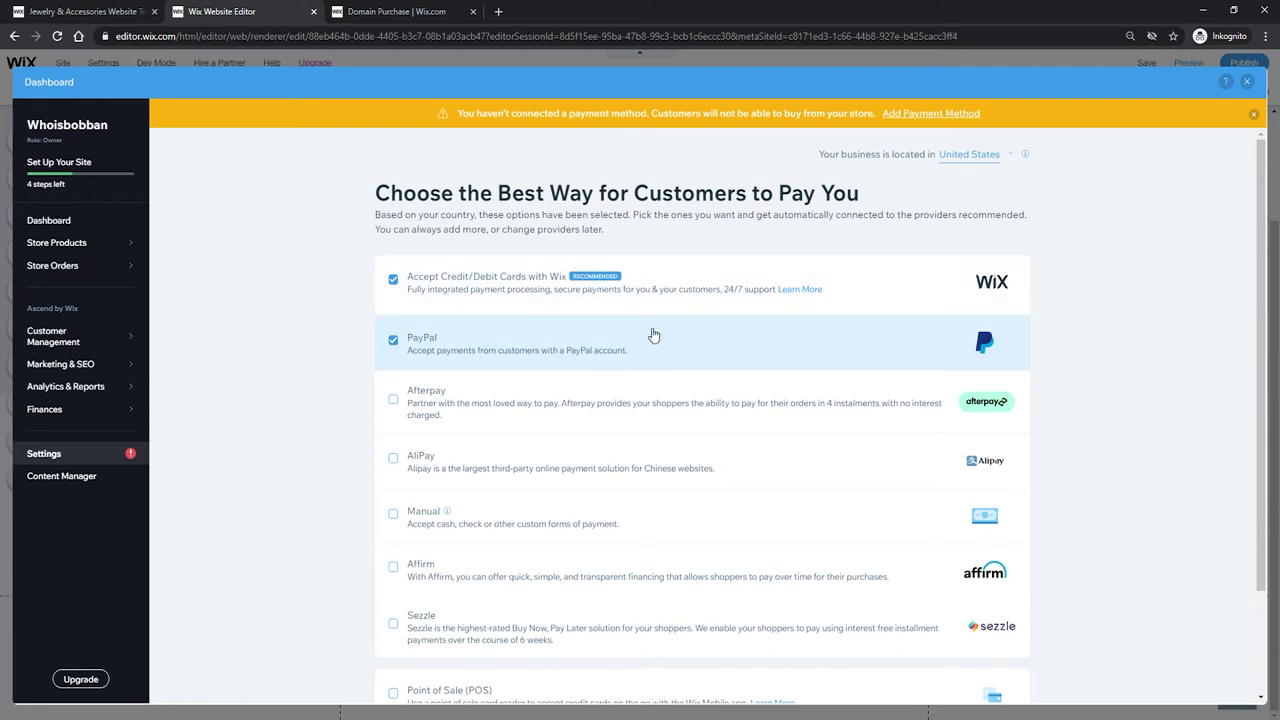
scroll(640, 340, down, 3)
scroll(350, 295, up, 3)
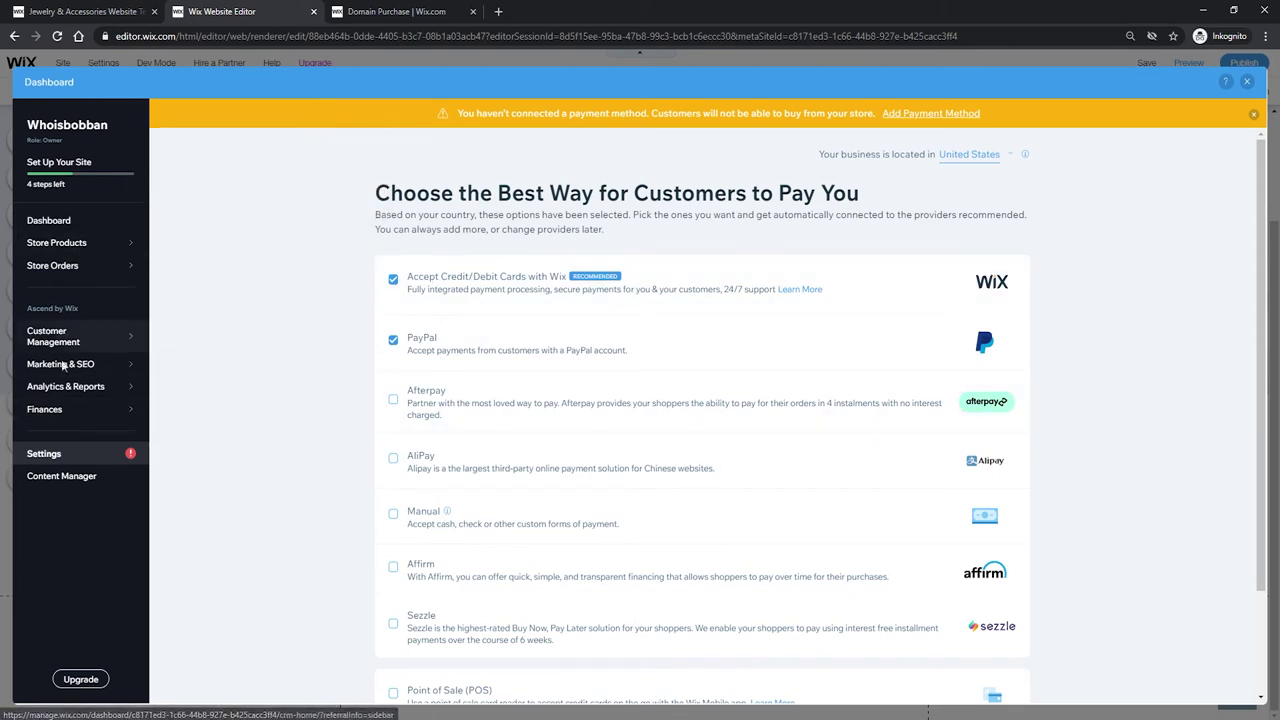
Look through the Finances pages up to Financial Integrations, and view the analytics, marketing, customer management and store products submenus.
click(61, 413)
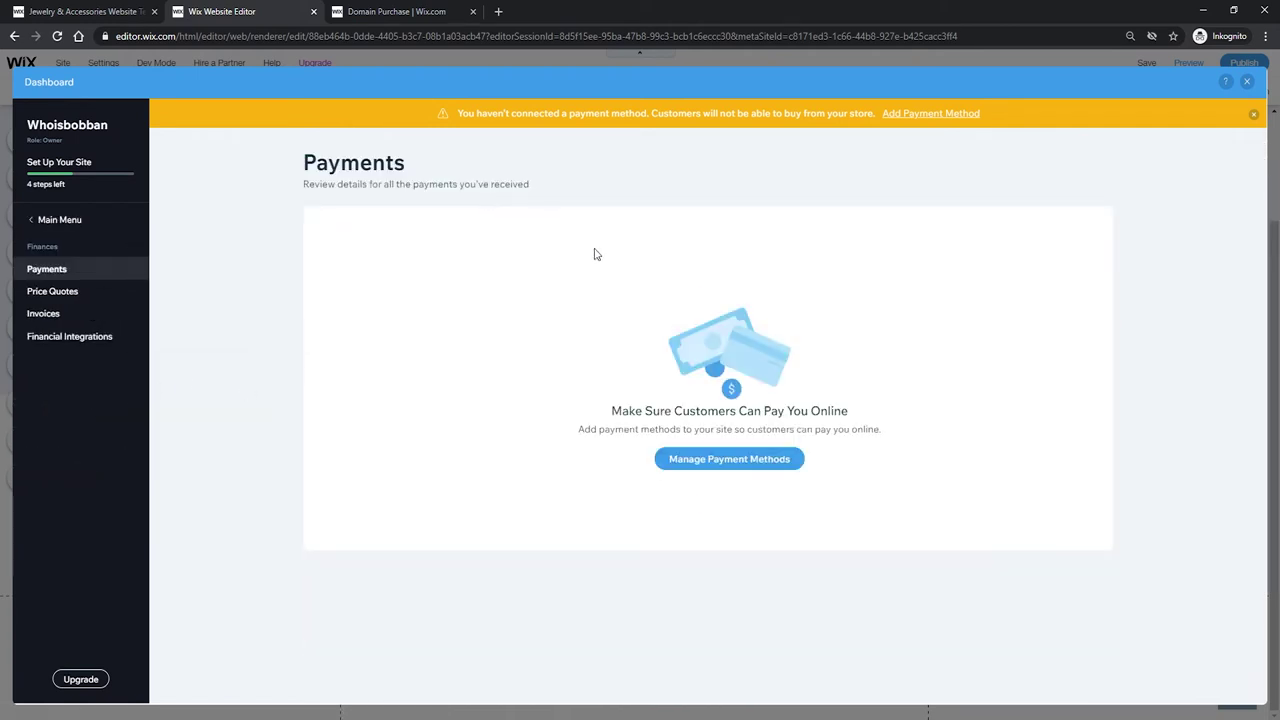
click(104, 297)
click(104, 322)
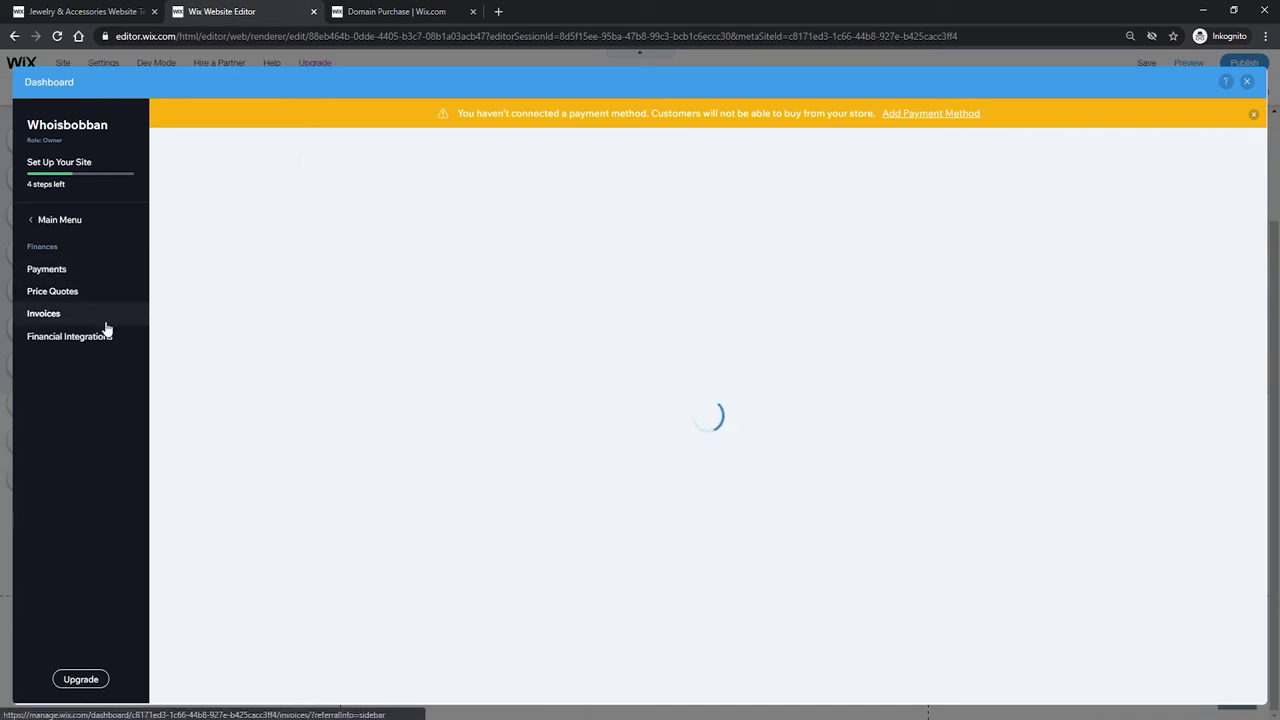
click(108, 340)
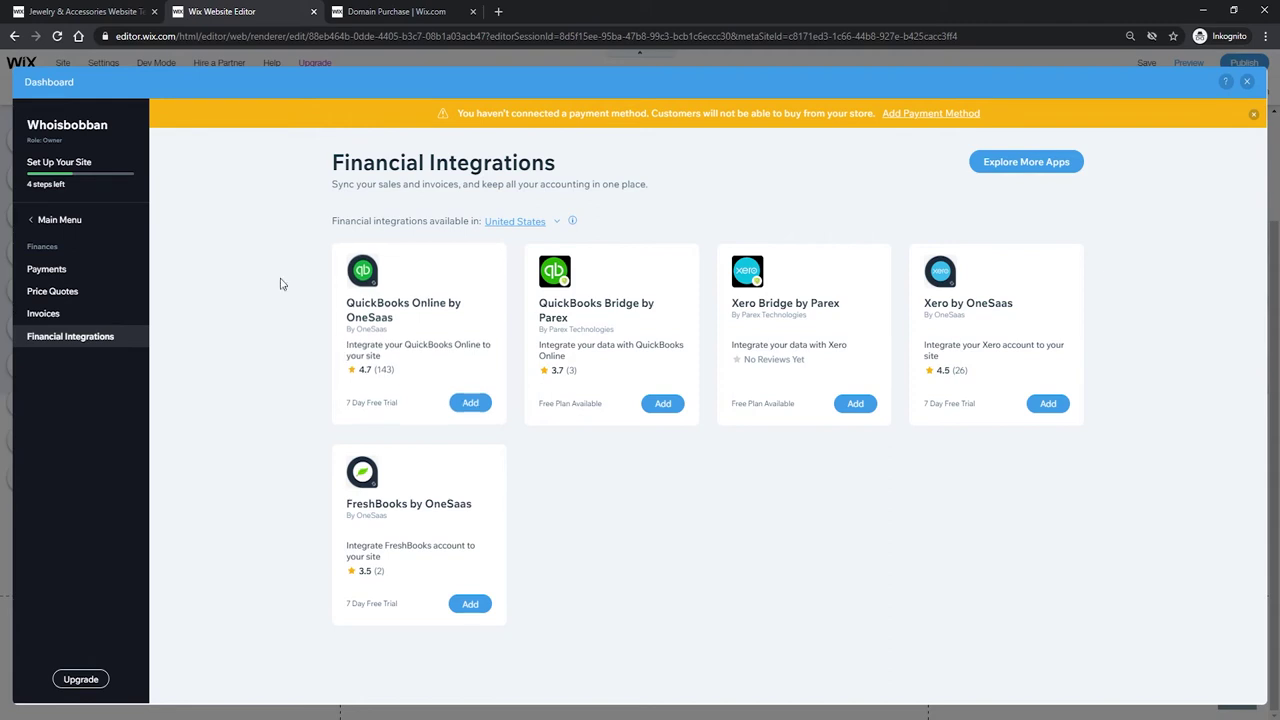
click(33, 228)
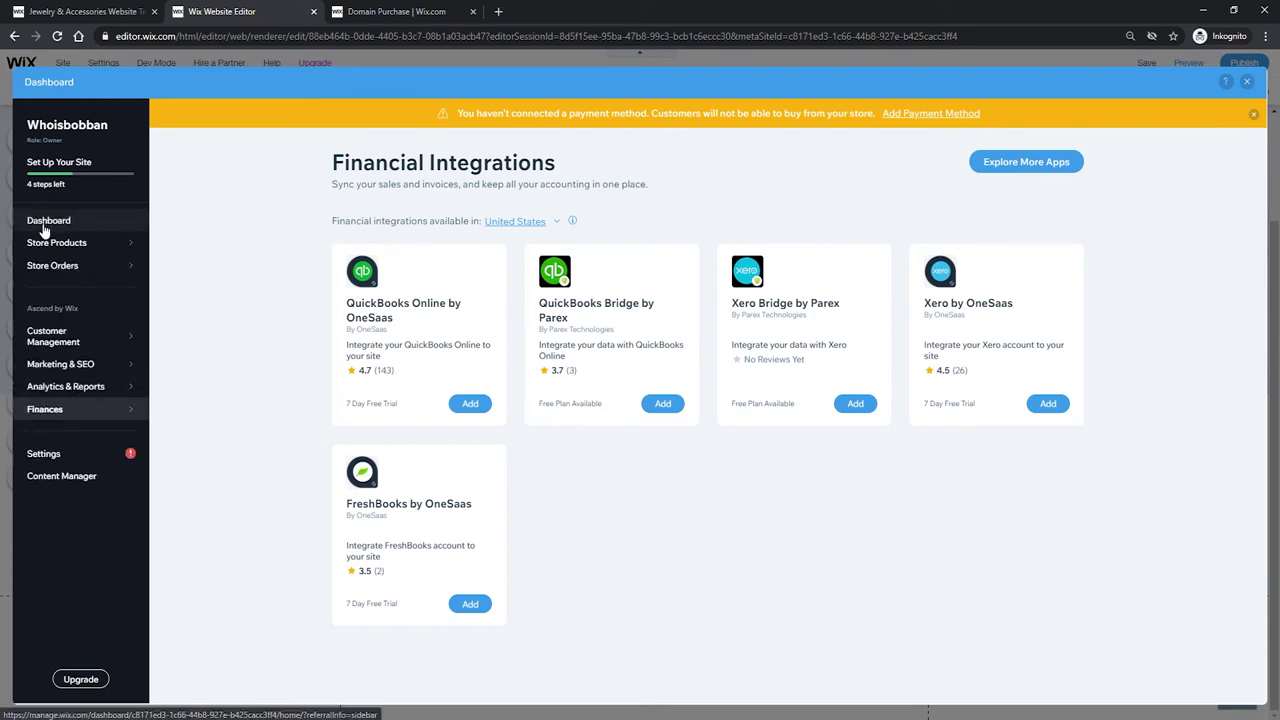
mouse_move(109, 396)
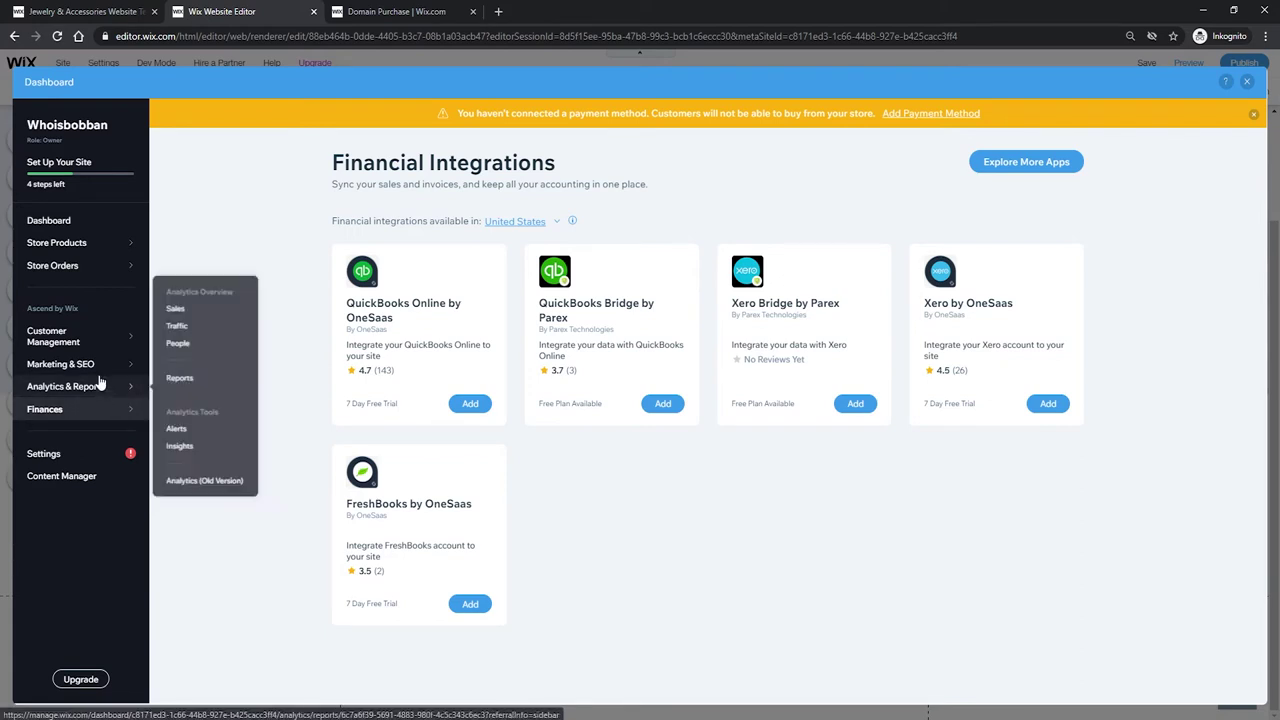
mouse_move(96, 370)
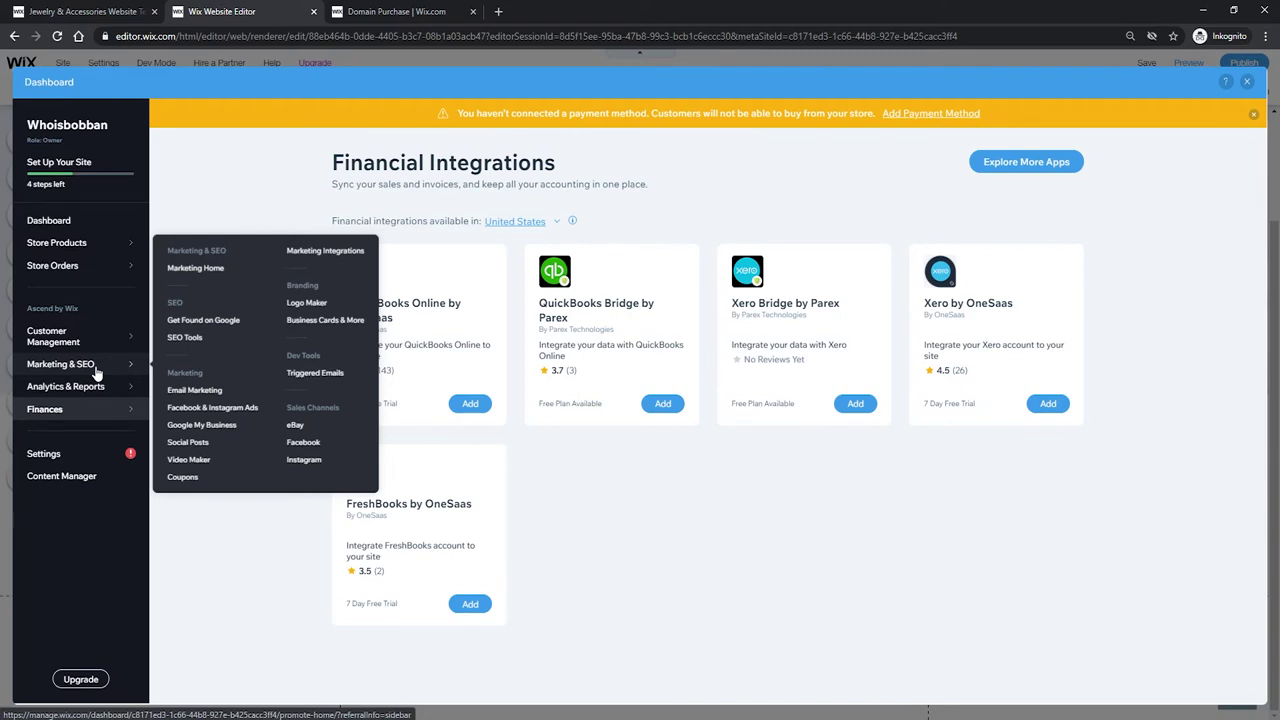
mouse_move(113, 344)
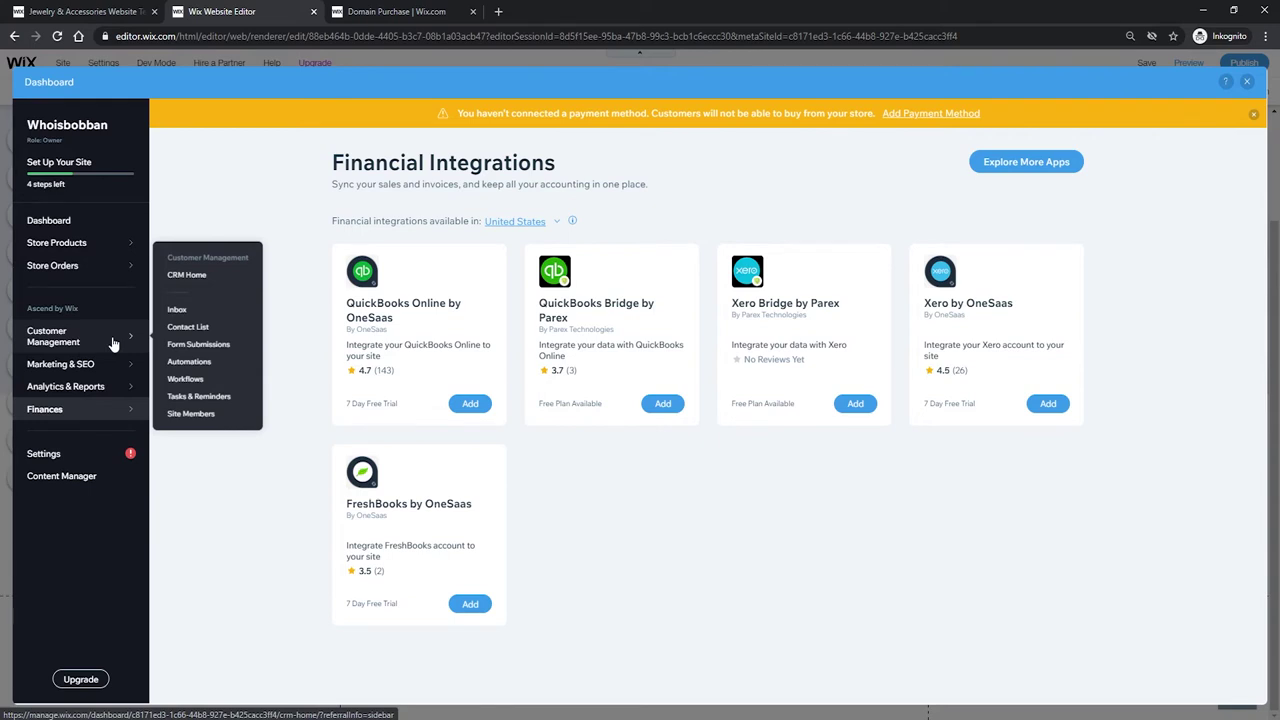
mouse_move(91, 265)
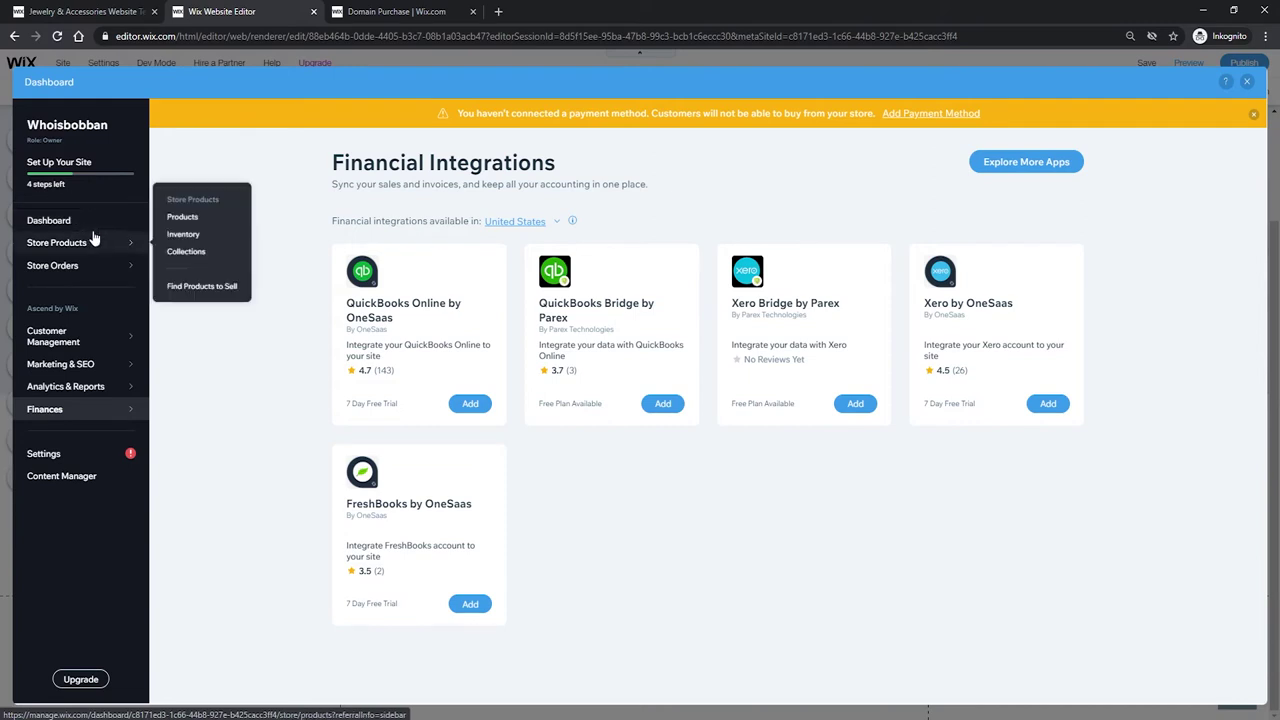
Close the dashboard, switch the editor to the Collections site page, and look over its product gallery.
click(1246, 81)
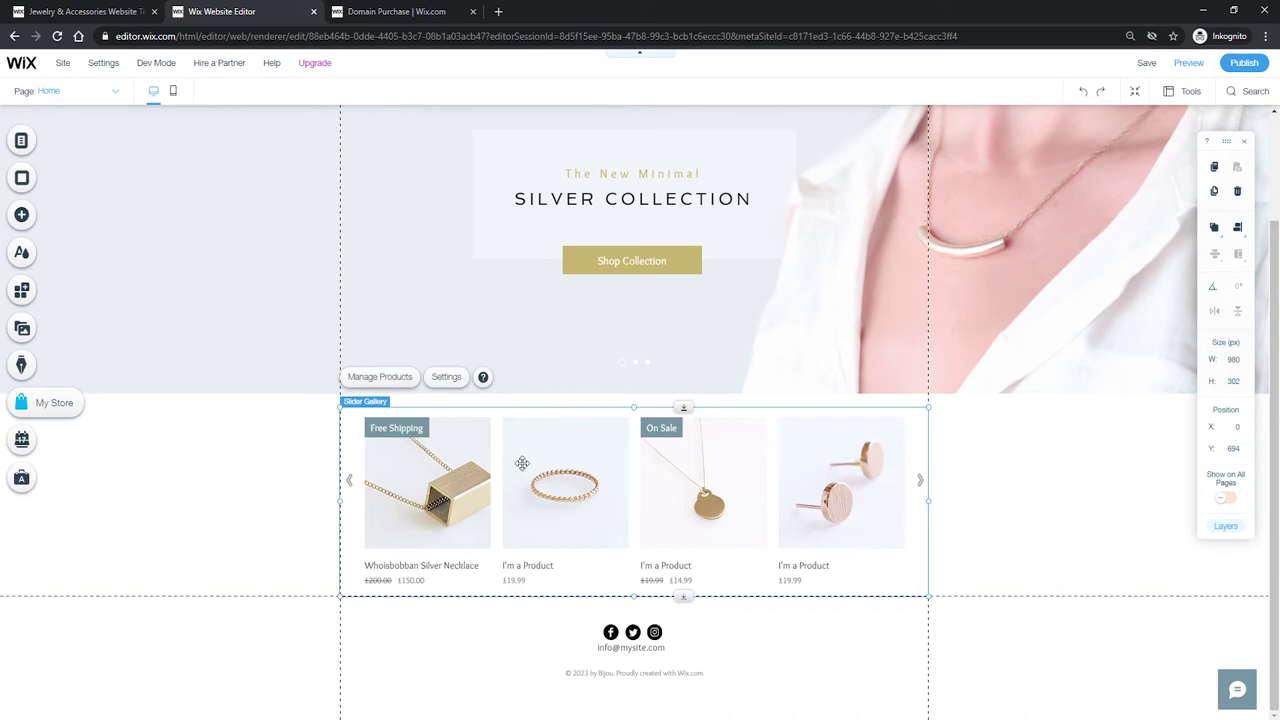
scroll(445, 327, up, 1)
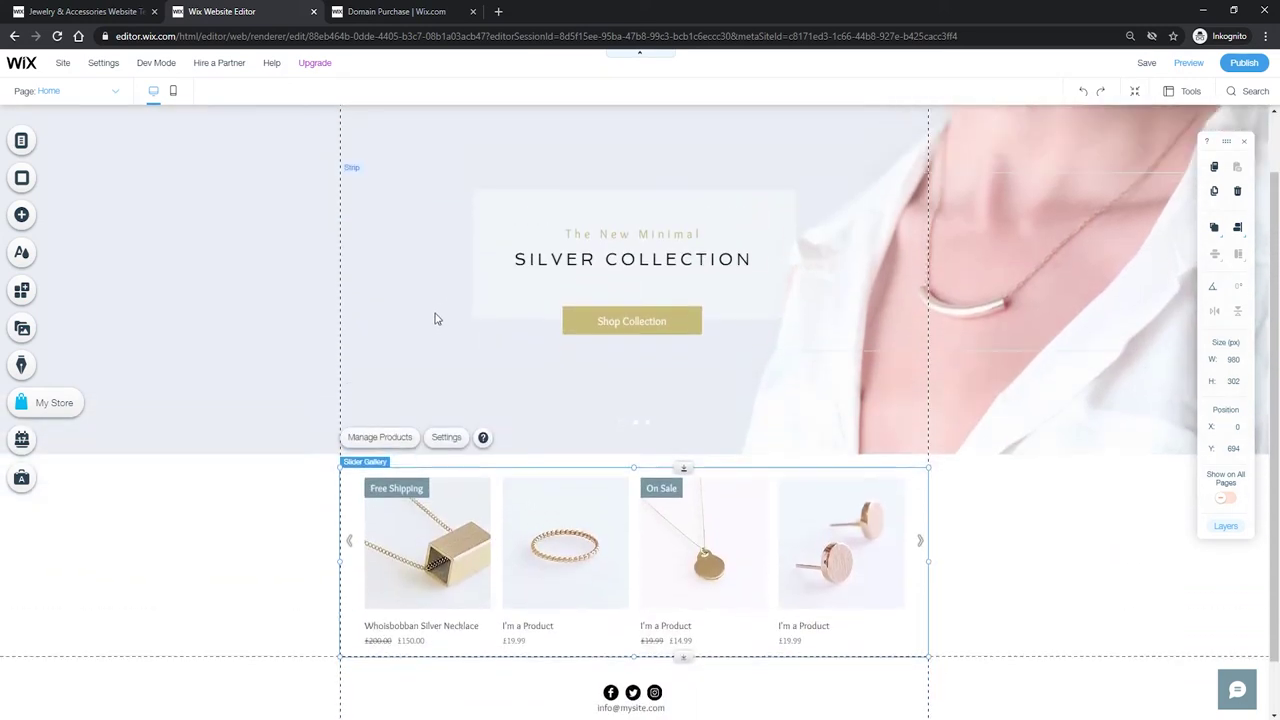
scroll(460, 332, up, 1)
click(99, 97)
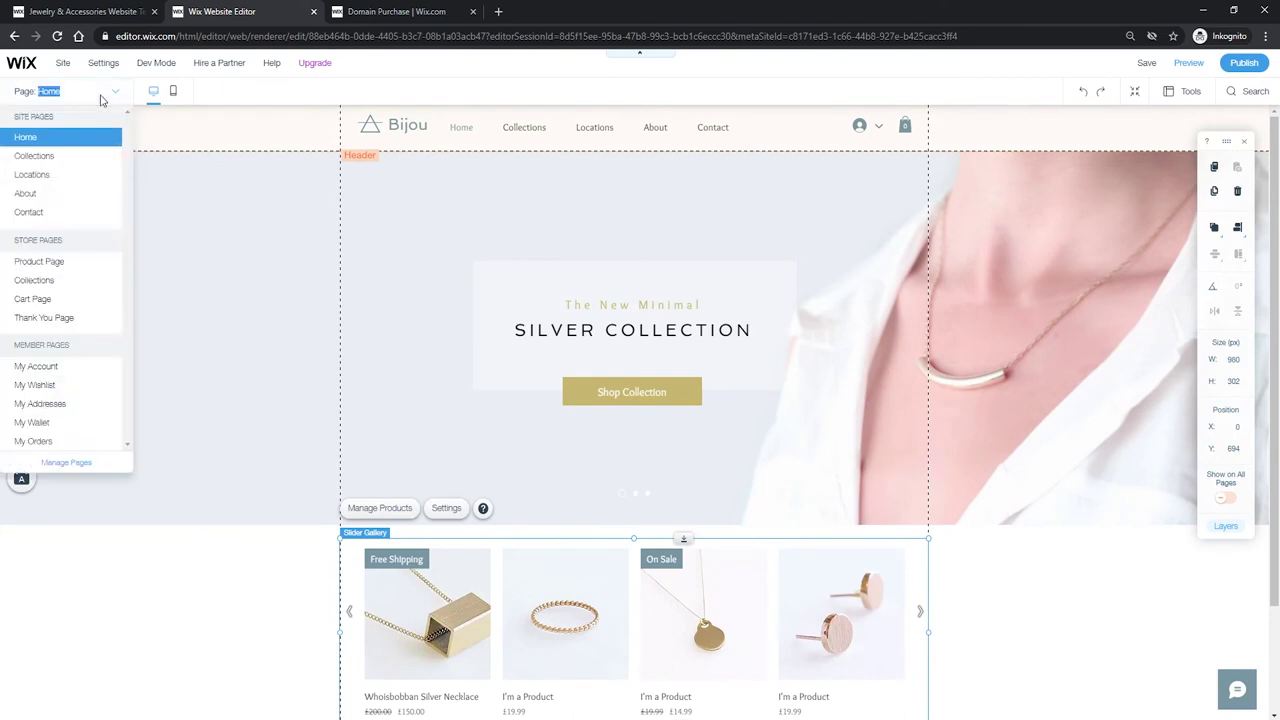
click(94, 174)
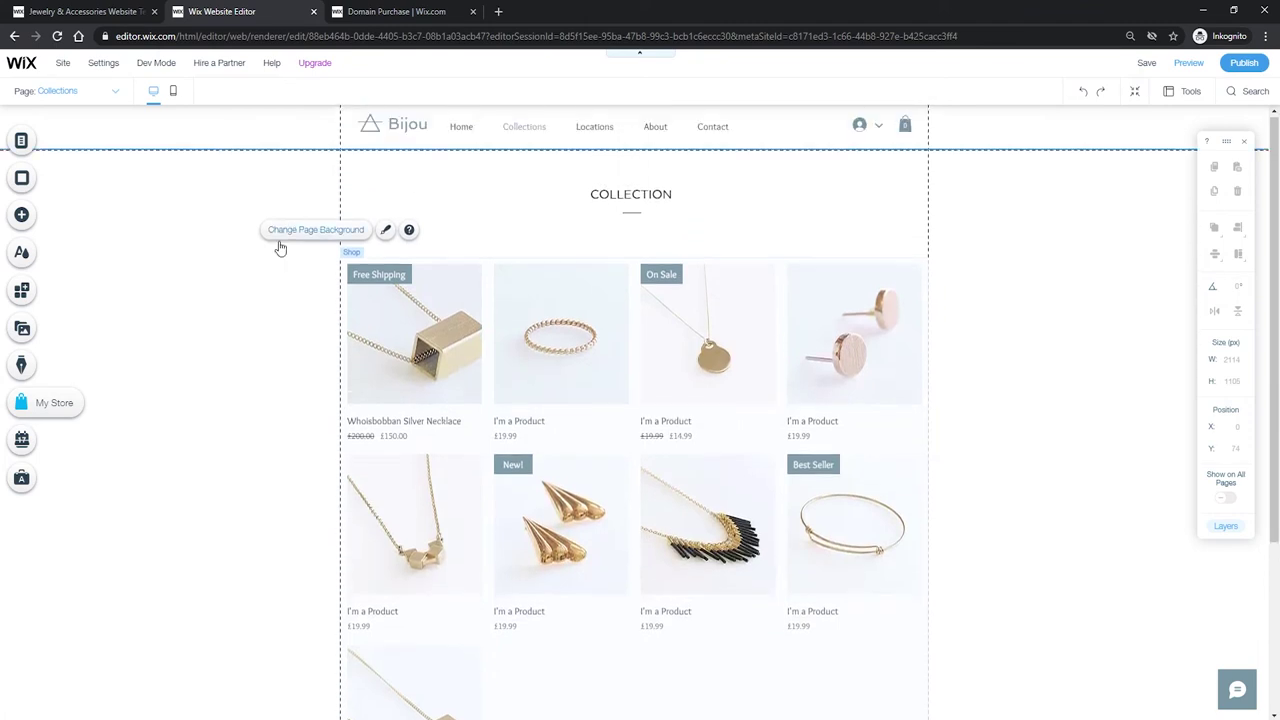
scroll(478, 295, down, 2)
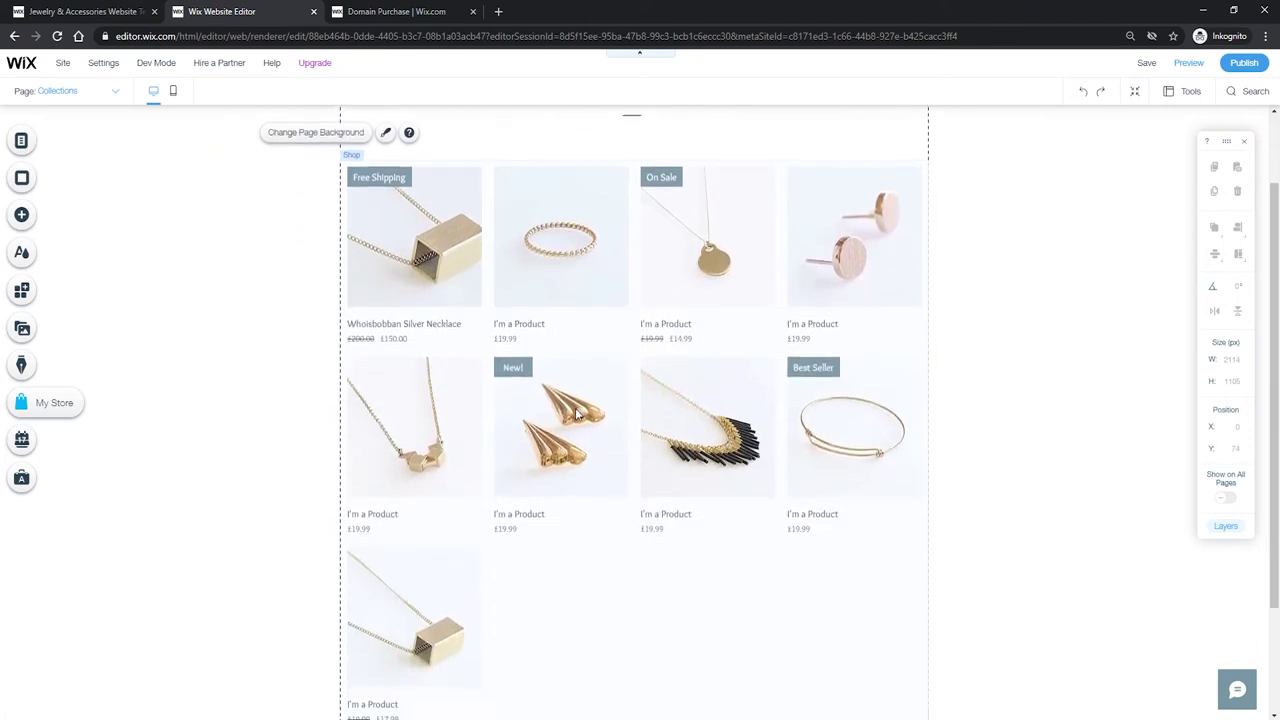
scroll(576, 414, down, 3)
scroll(566, 406, up, 5)
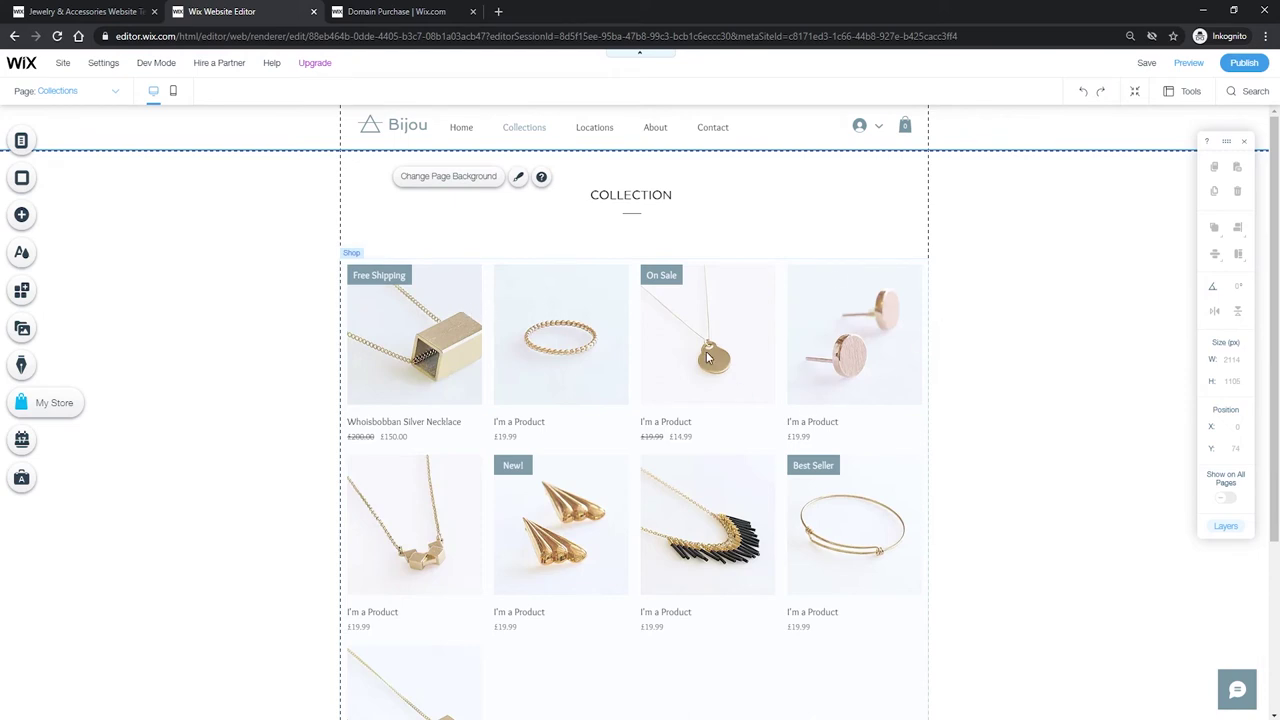
Open the Collections page shop gallery's settings, try displaying the Whoisbobban collection, and set the gallery back to All Products.
click(745, 348)
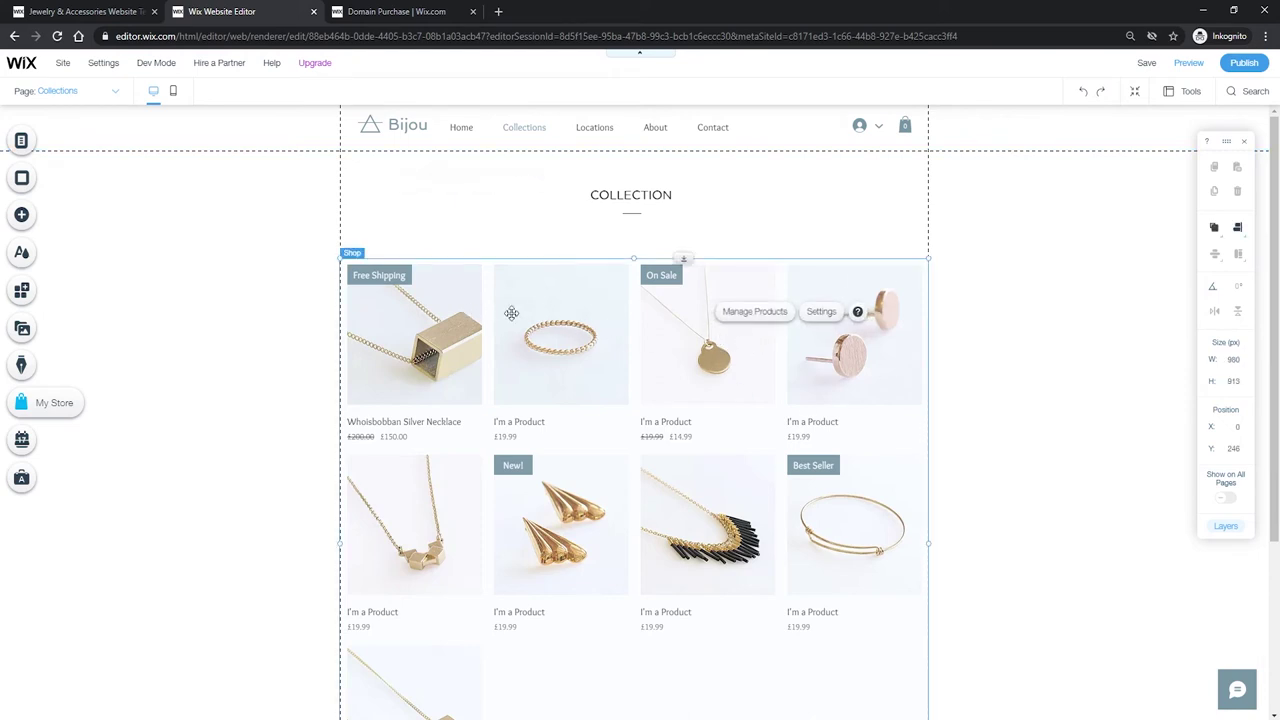
click(803, 317)
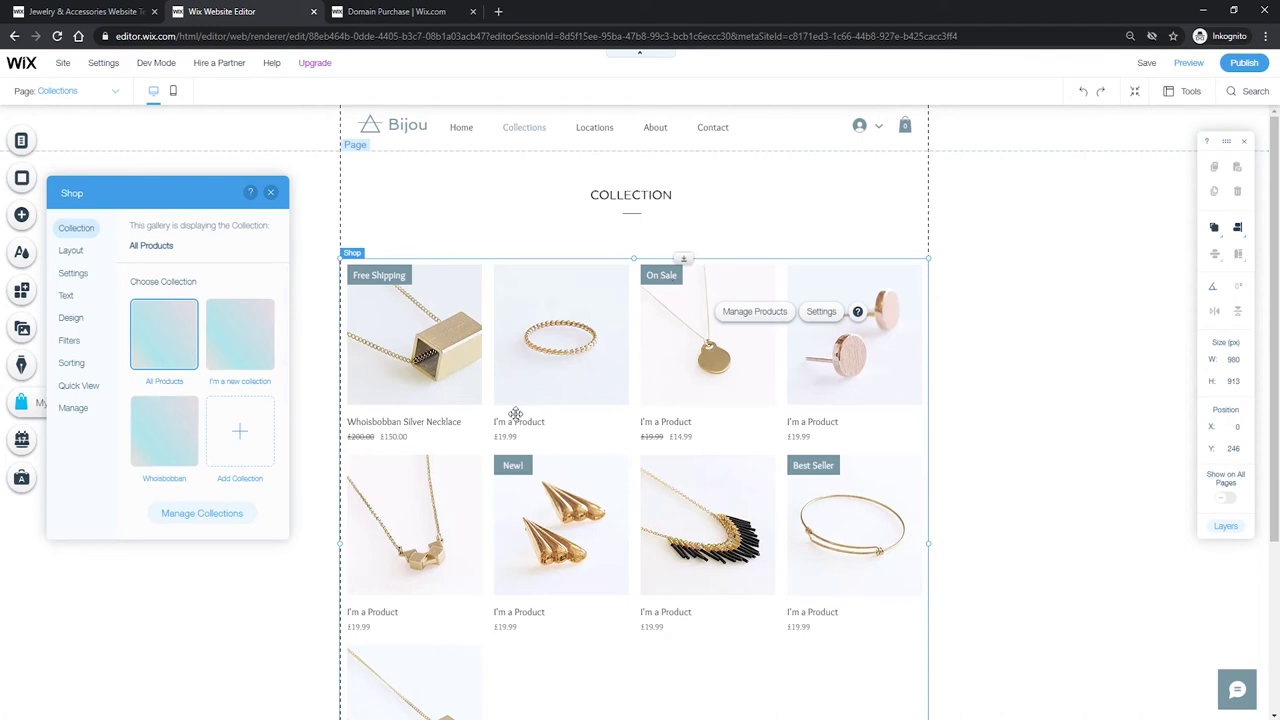
click(155, 430)
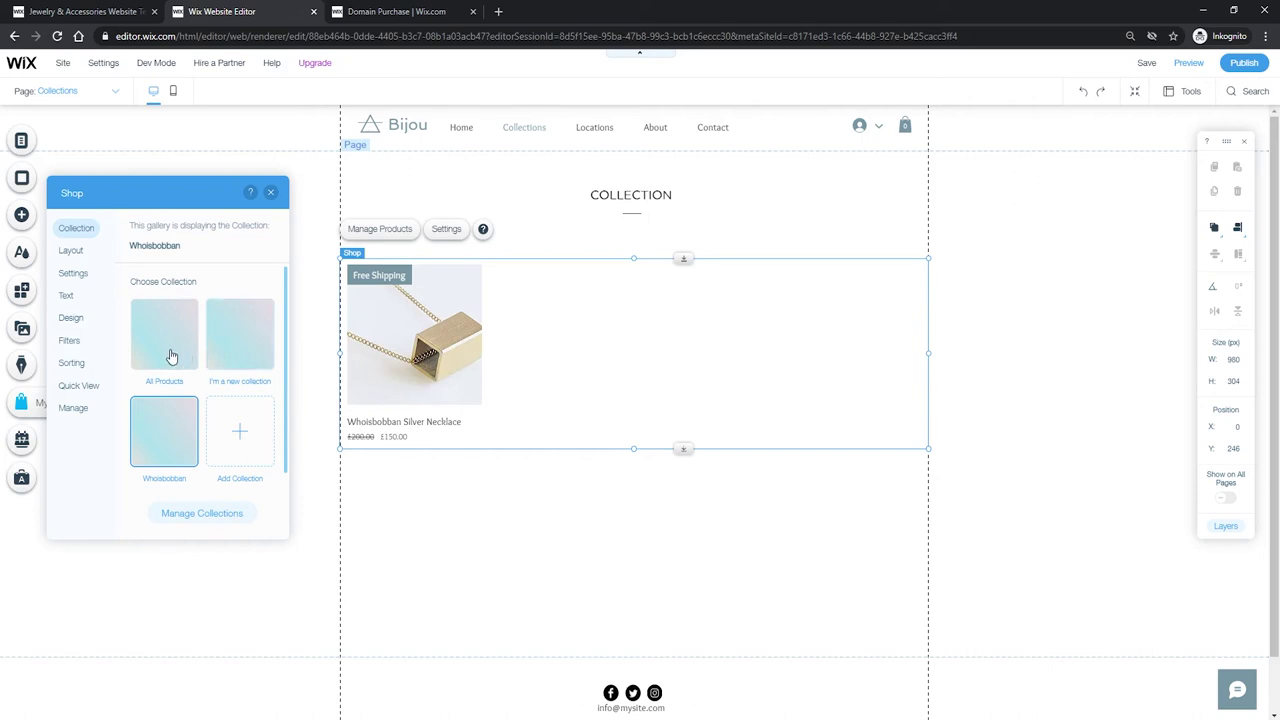
click(178, 348)
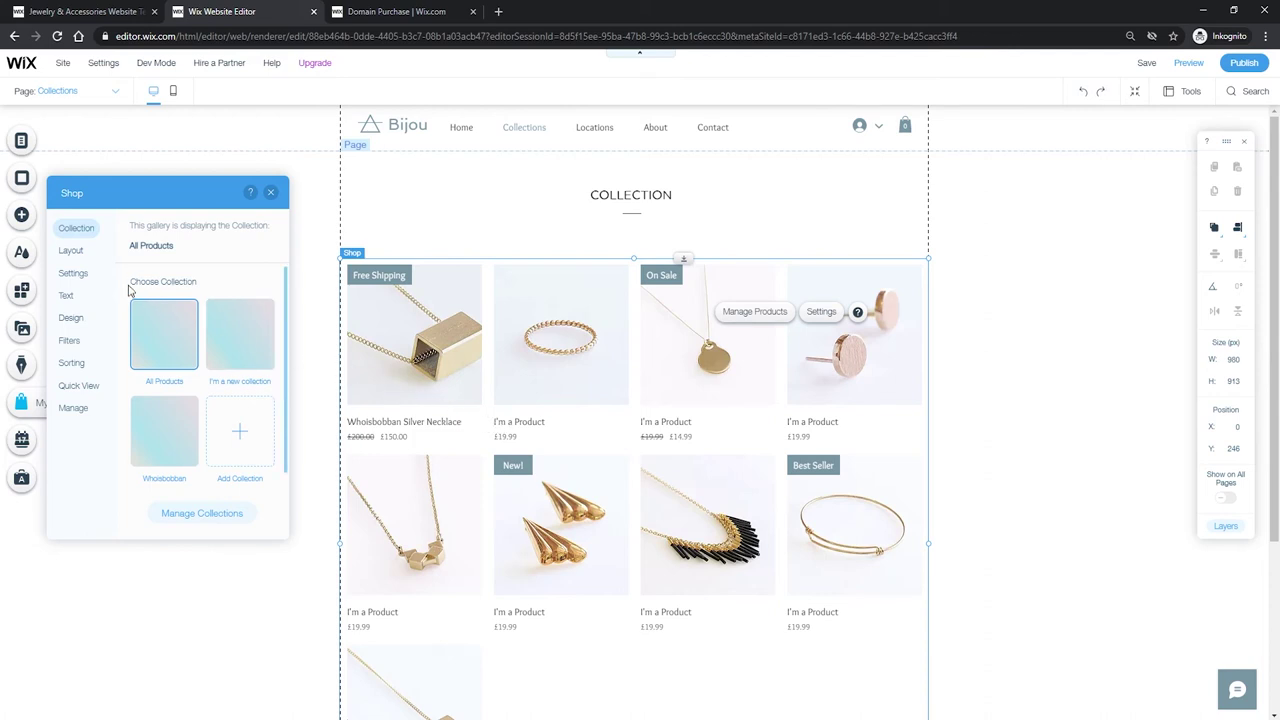
Compare the product display styles in the gallery layout and choose the one with centred text and a divider below each image.
click(80, 254)
click(205, 342)
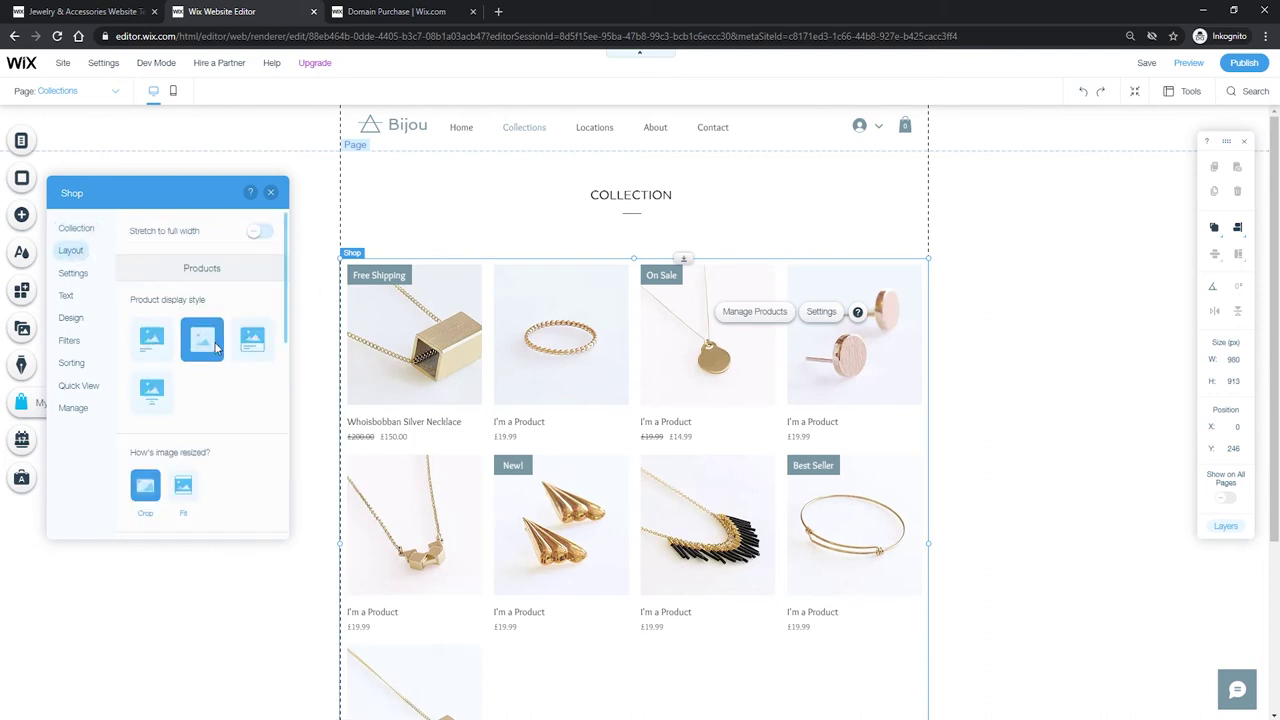
click(256, 342)
scroll(316, 445, down, 1)
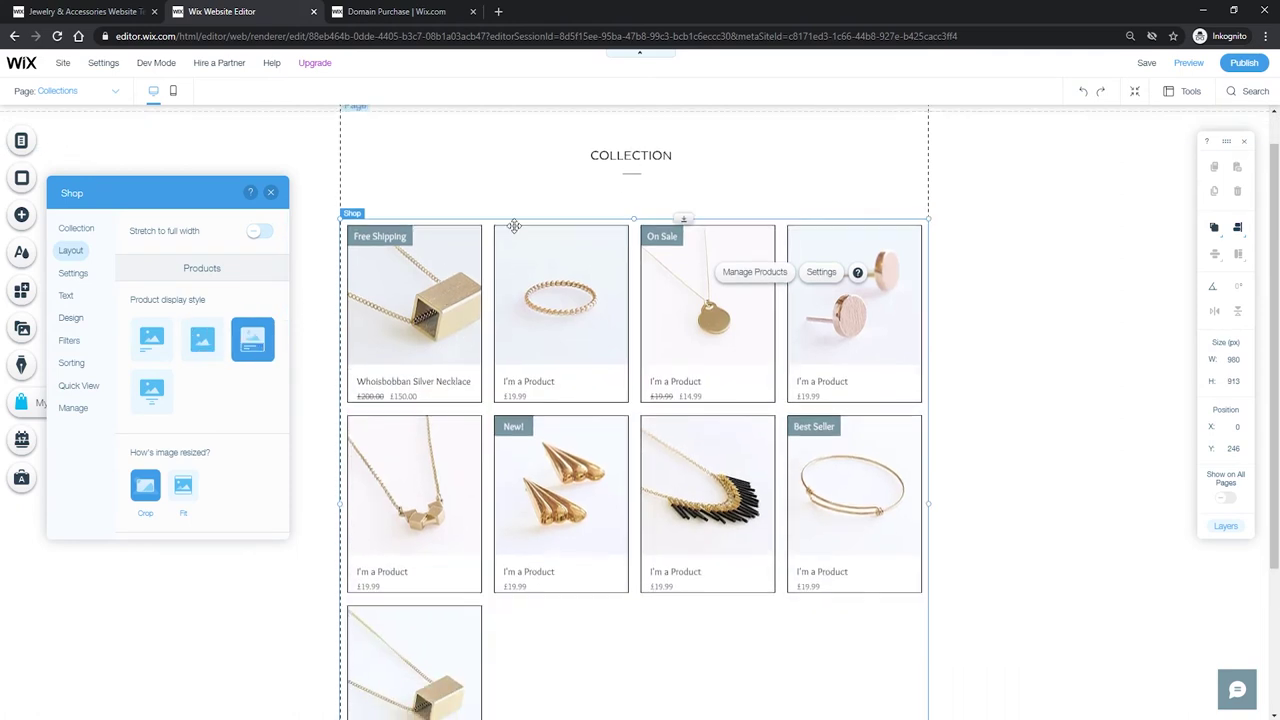
click(150, 400)
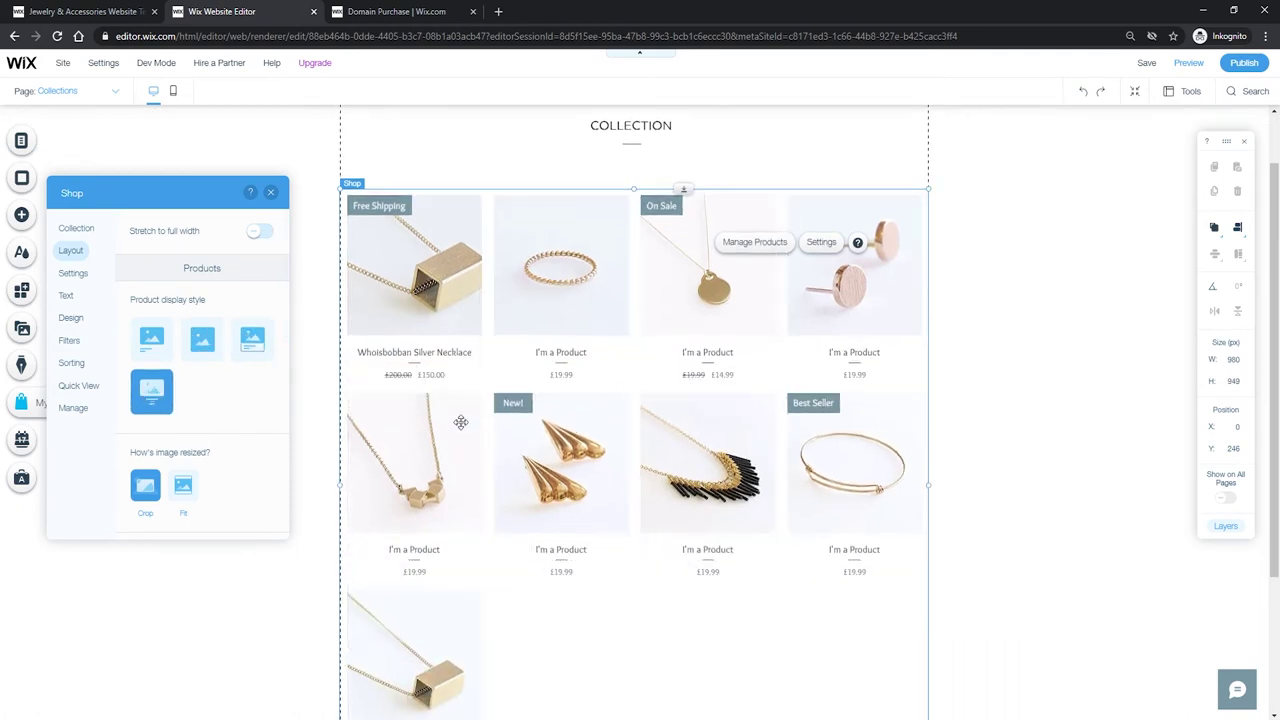
click(151, 338)
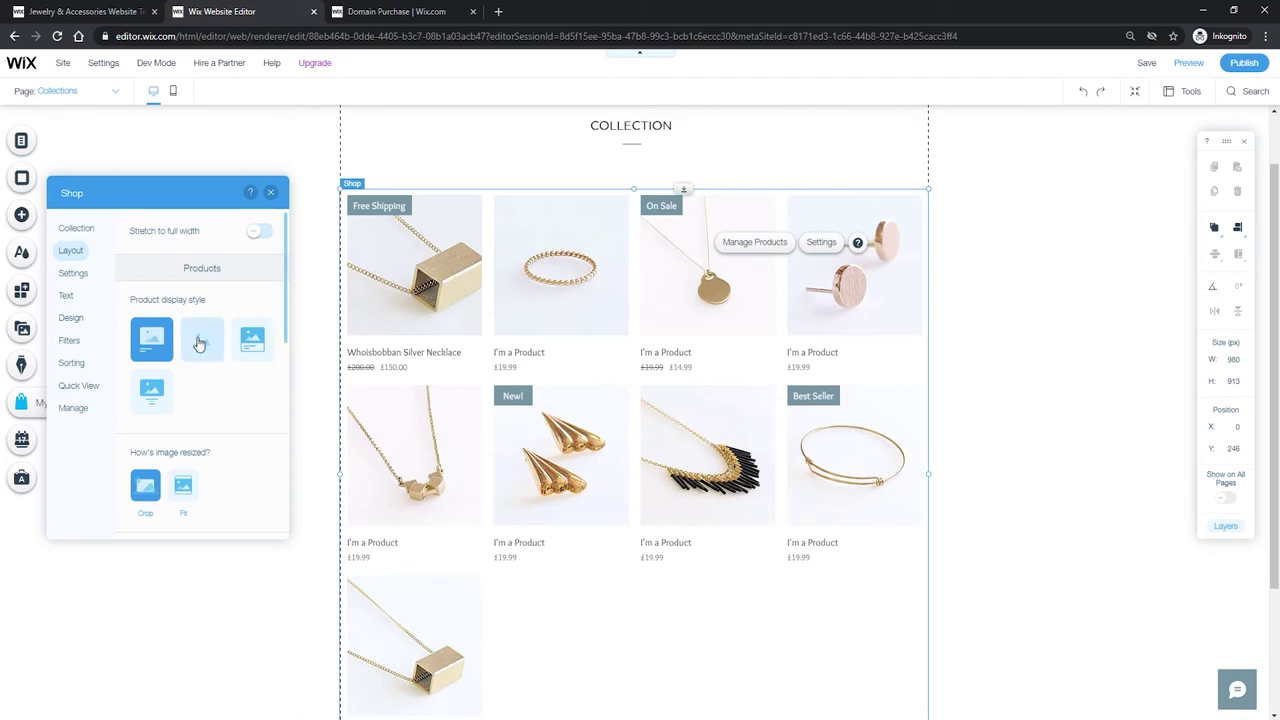
click(201, 337)
click(252, 339)
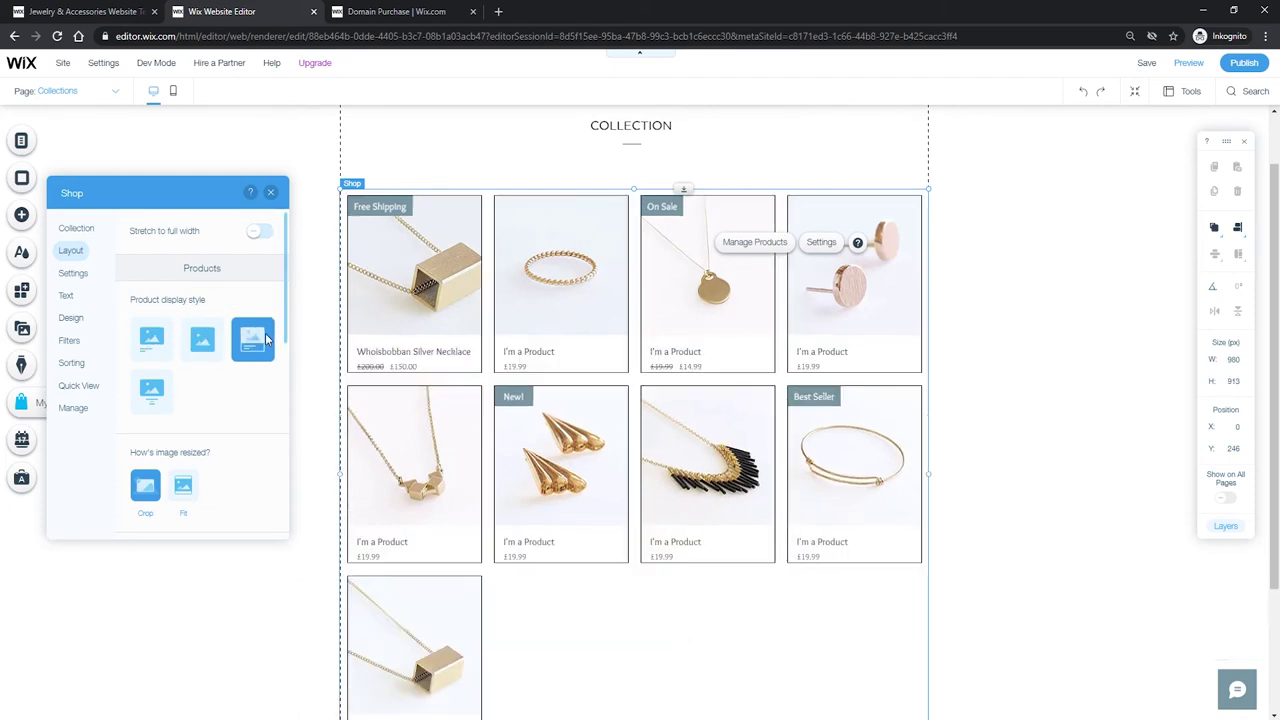
click(151, 391)
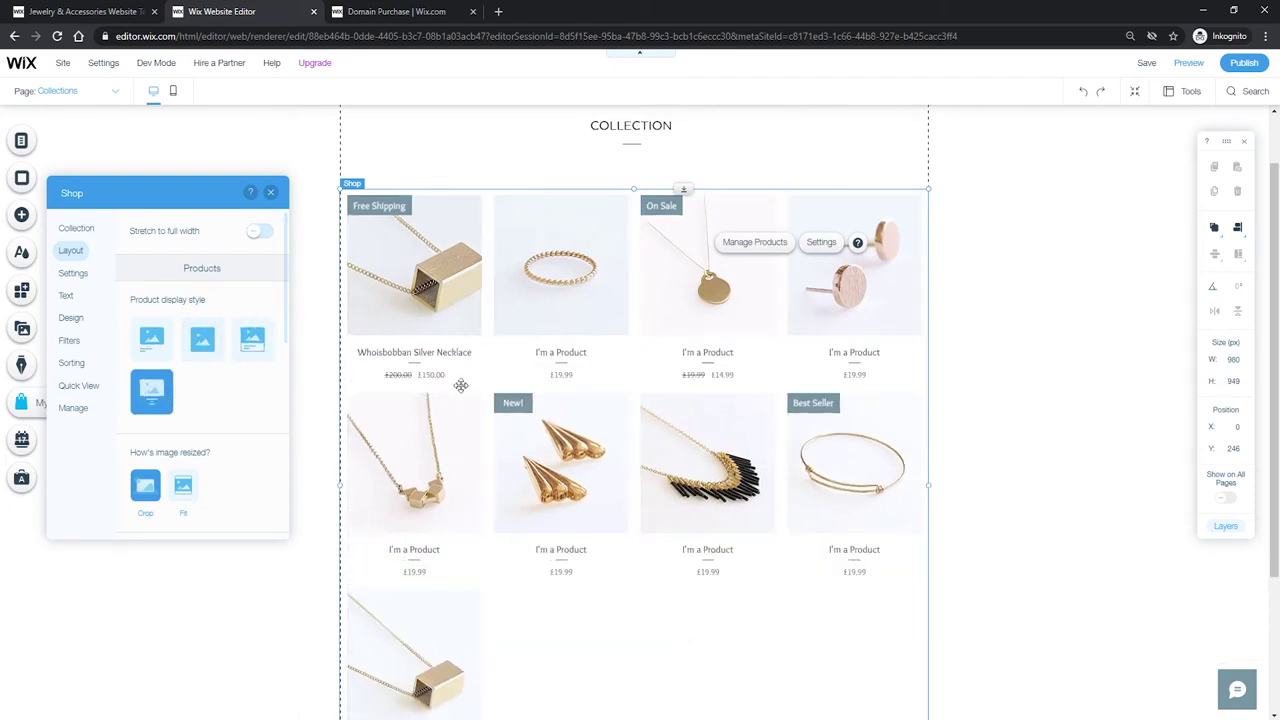
Try the Fit resizing option on the gallery's product images and return them to Crop.
scroll(160, 340, down, 2)
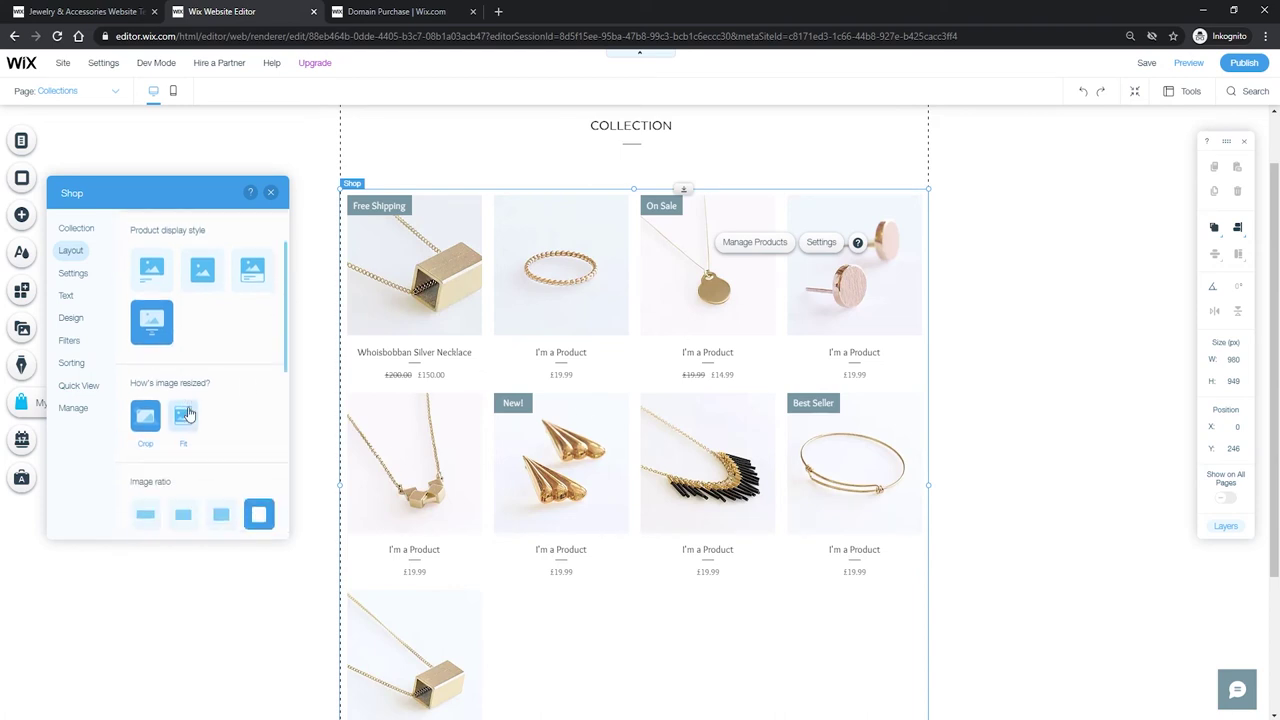
scroll(226, 361, down, 1)
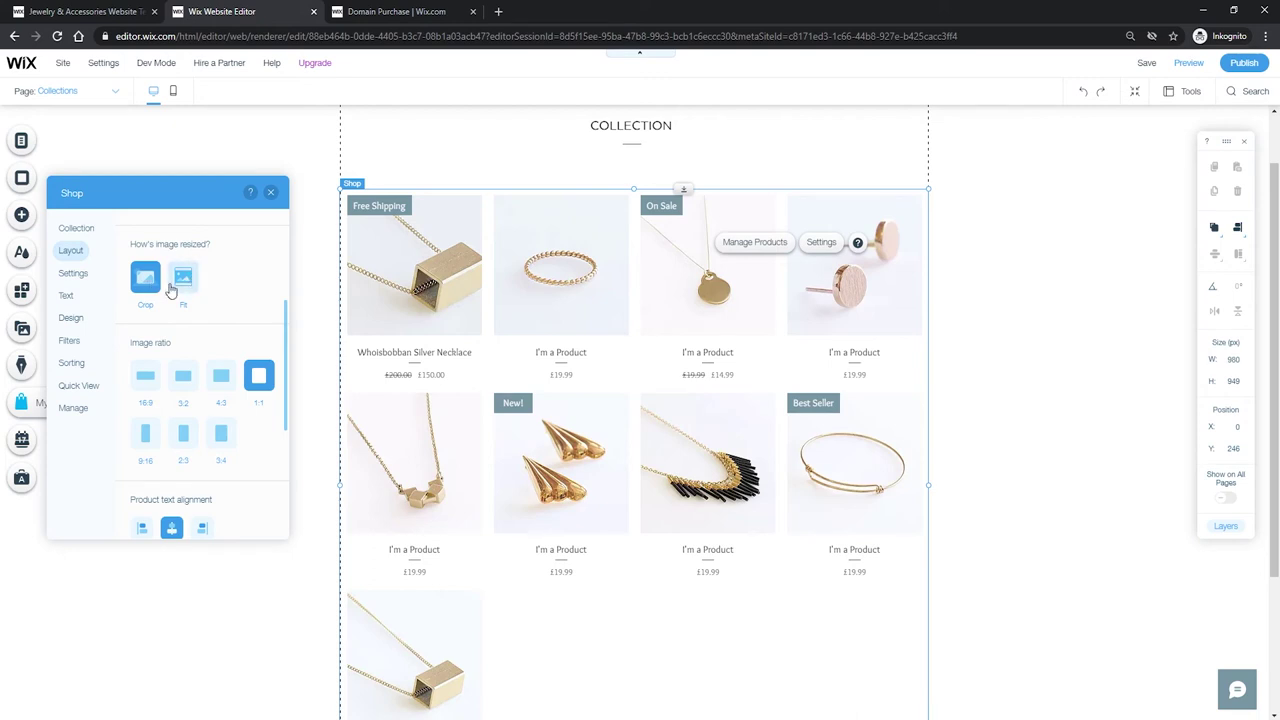
click(183, 285)
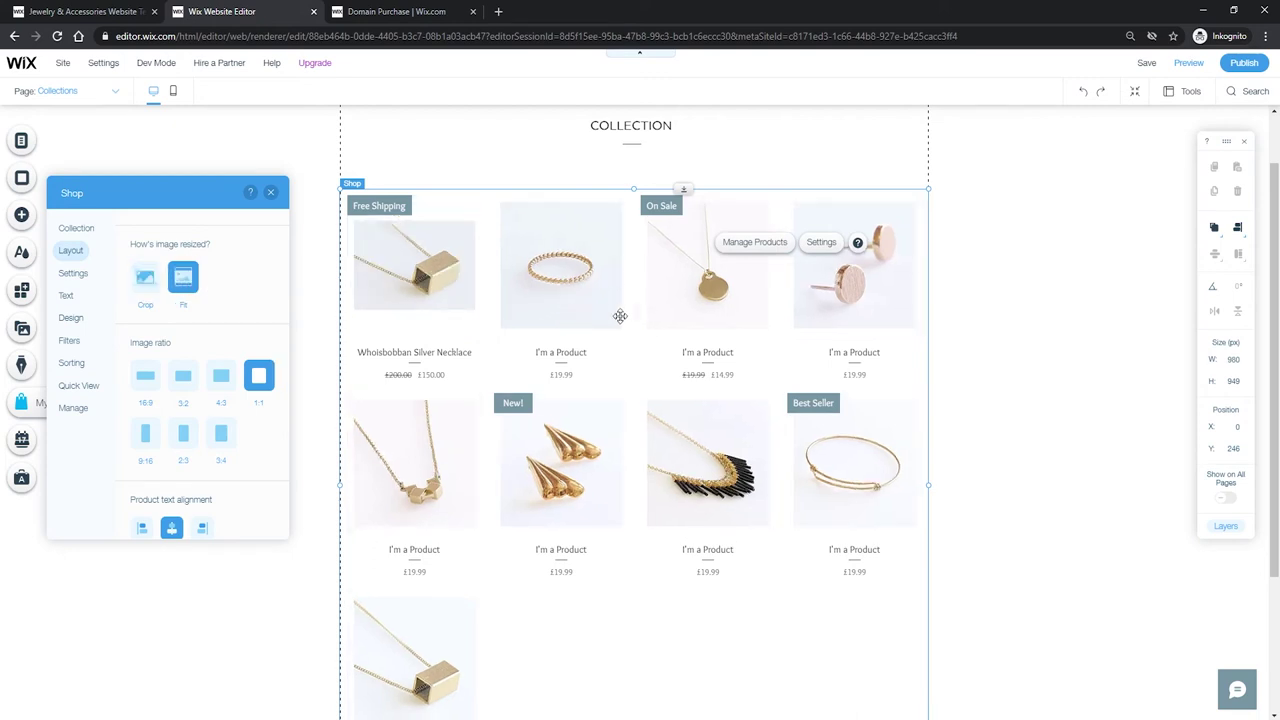
scroll(493, 241, up, 1)
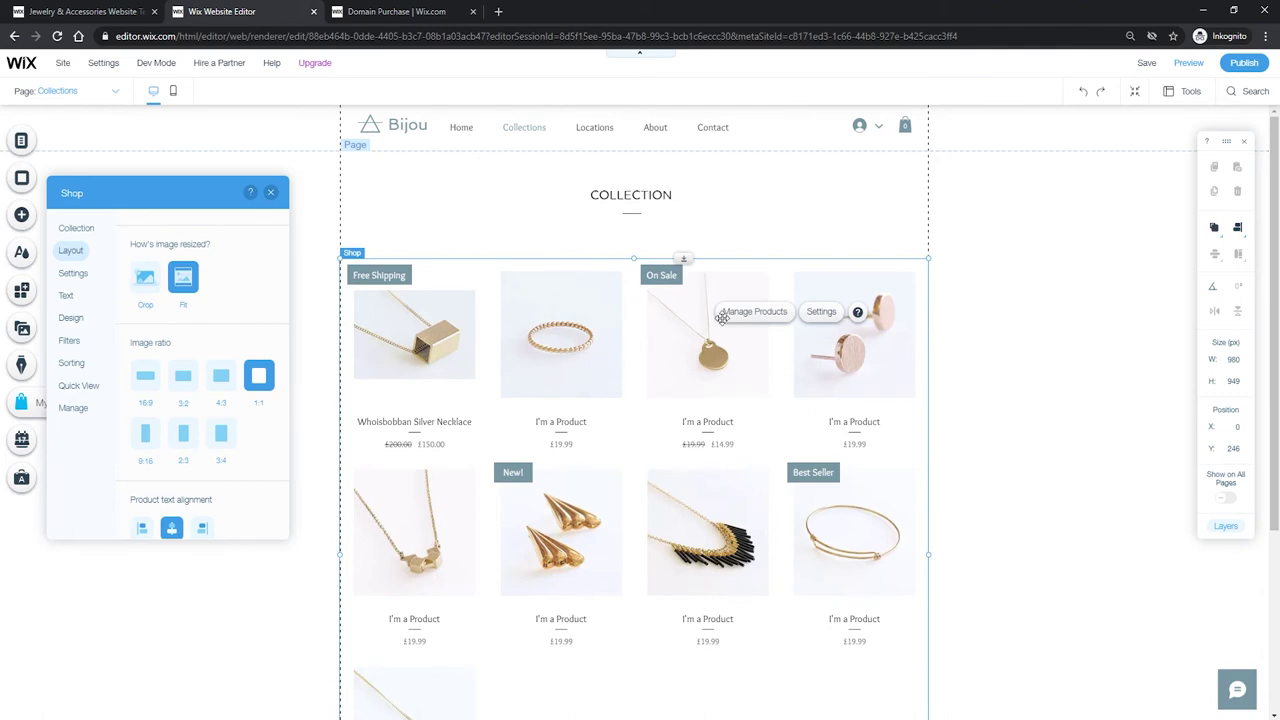
click(145, 279)
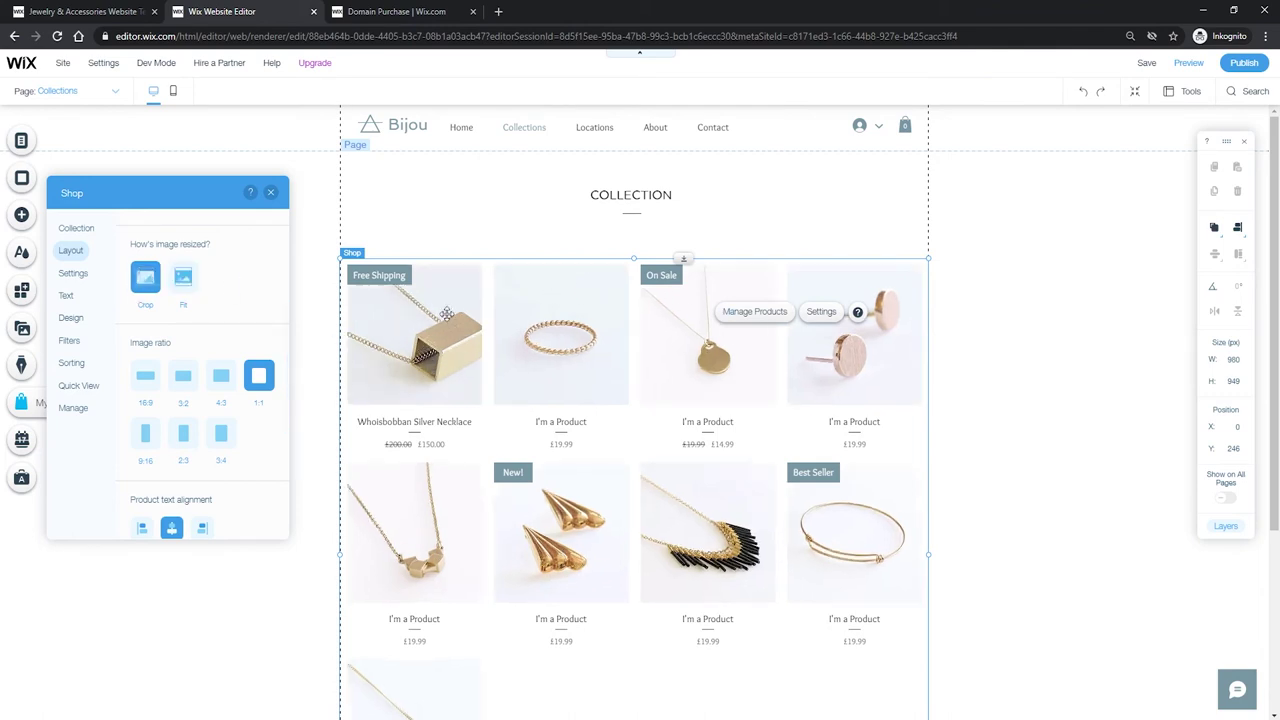
scroll(603, 494, down, 2)
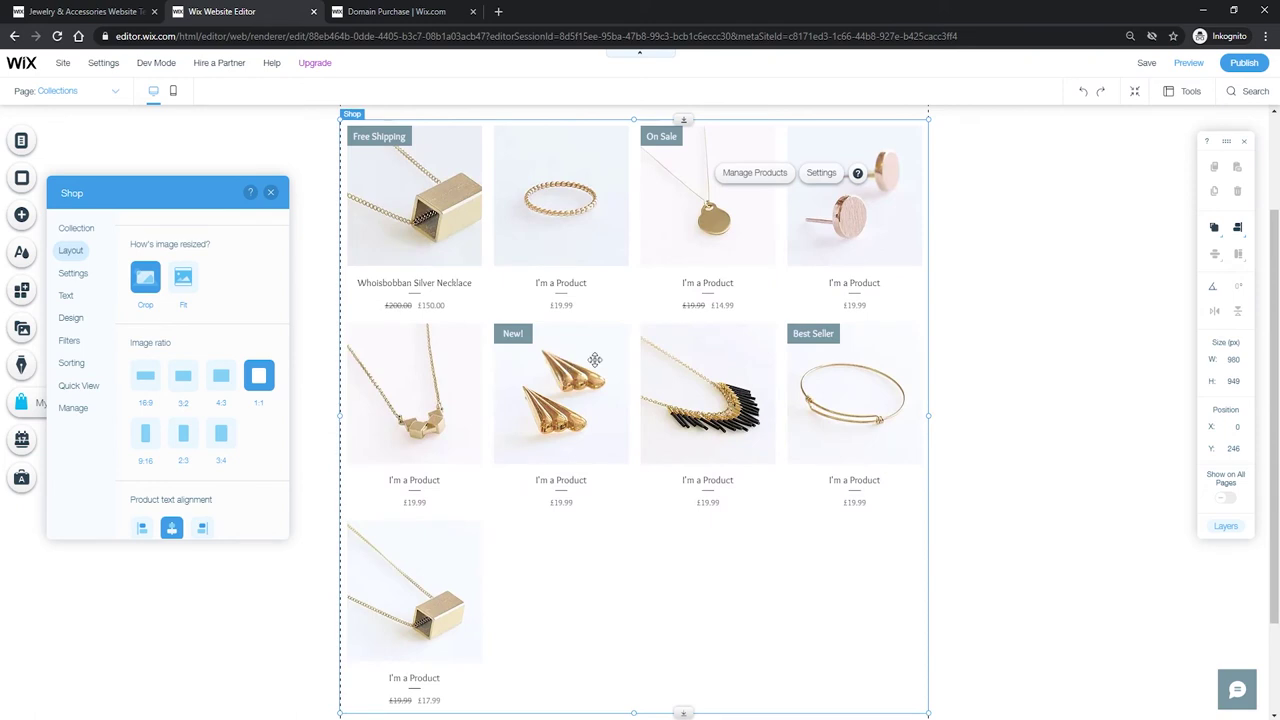
scroll(593, 358, up, 1)
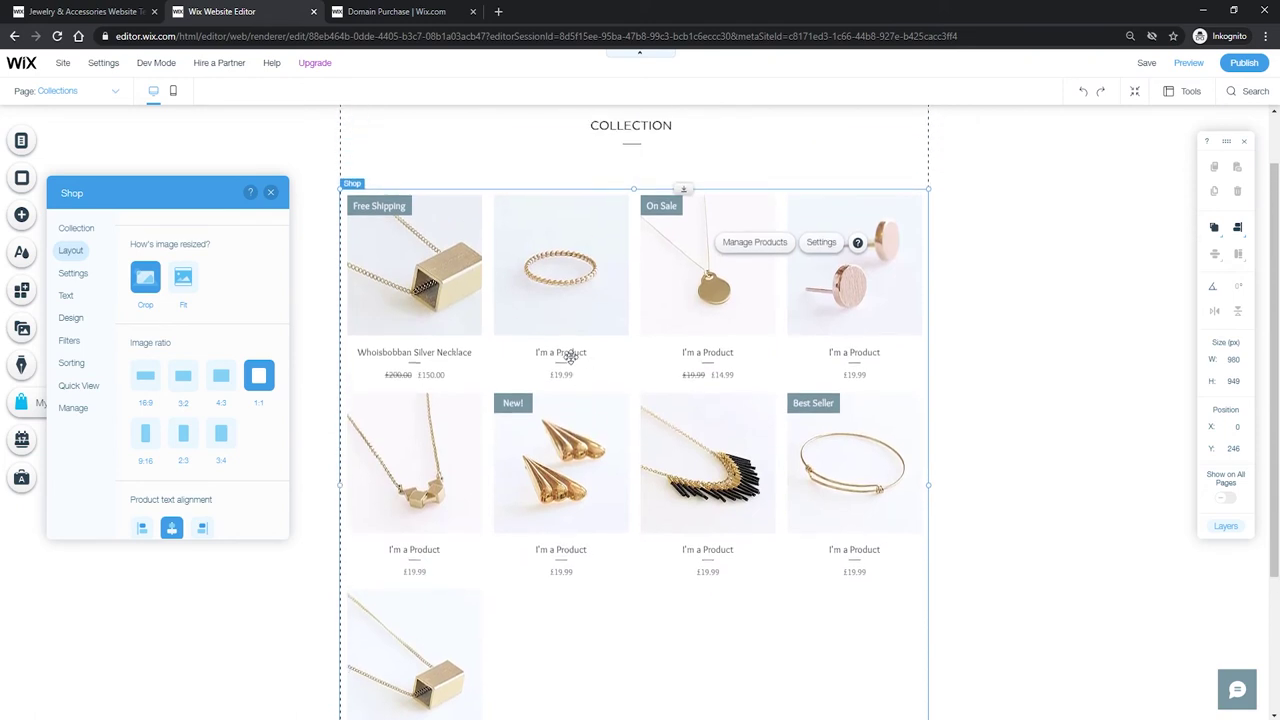
Try other image ratios for the product images, including 3:2, 3:4 and 9:16, and return to 1:1.
click(145, 375)
click(178, 382)
click(222, 382)
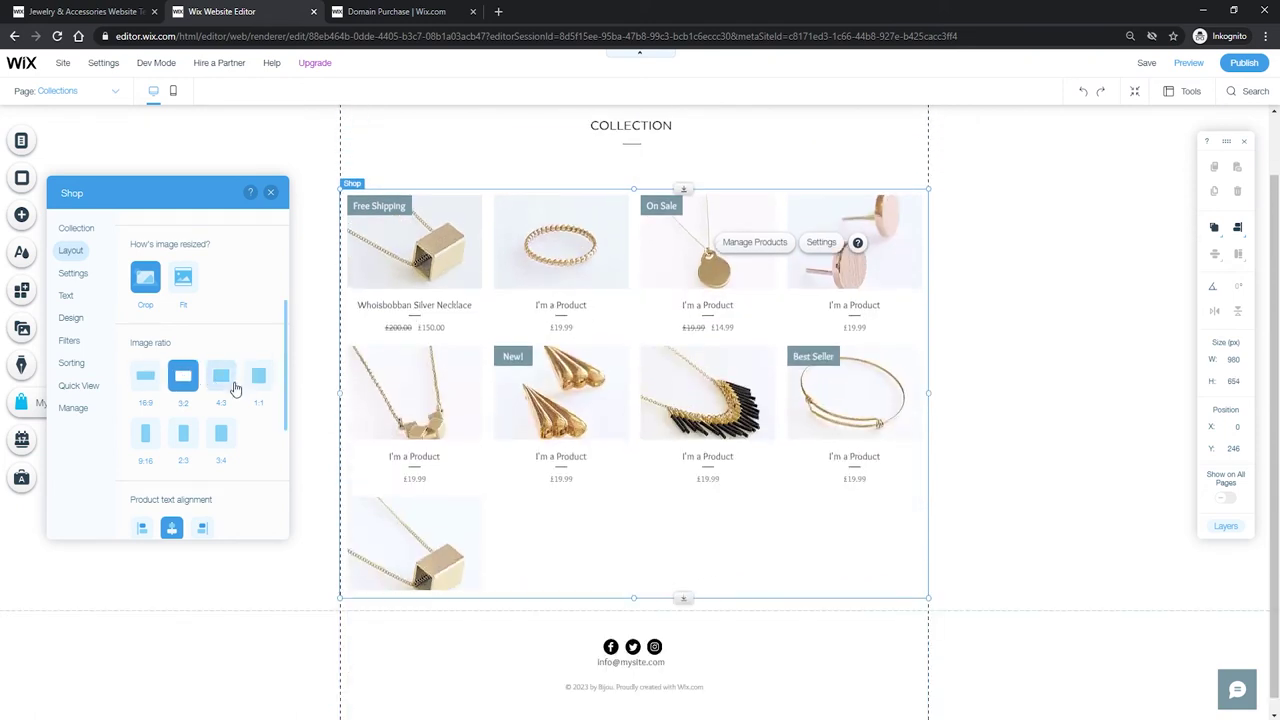
click(259, 384)
click(221, 432)
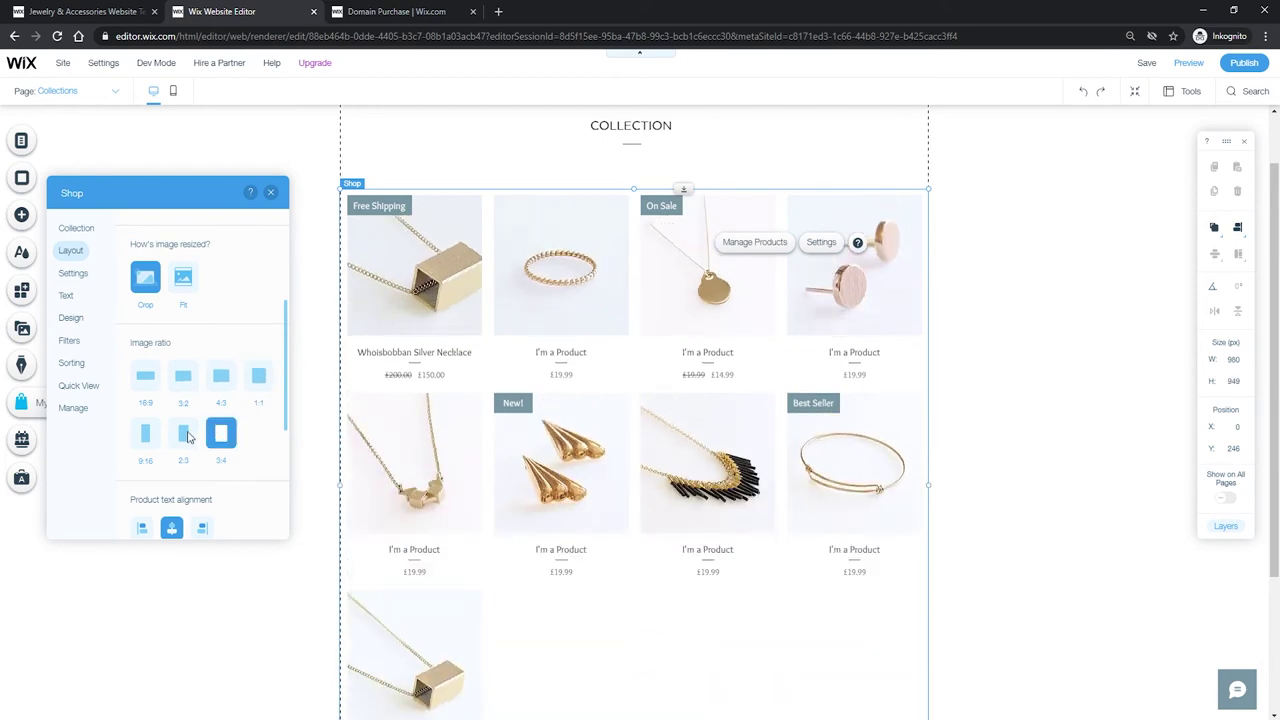
click(183, 432)
click(145, 432)
click(259, 376)
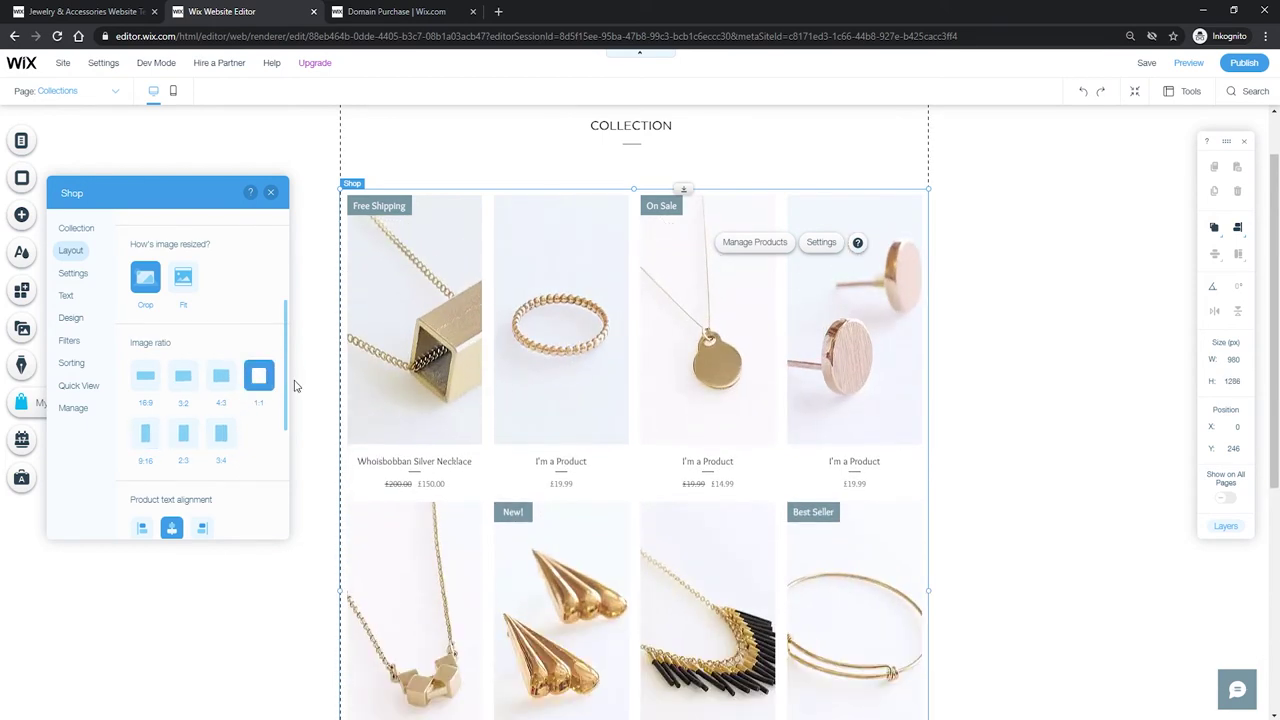
click(145, 432)
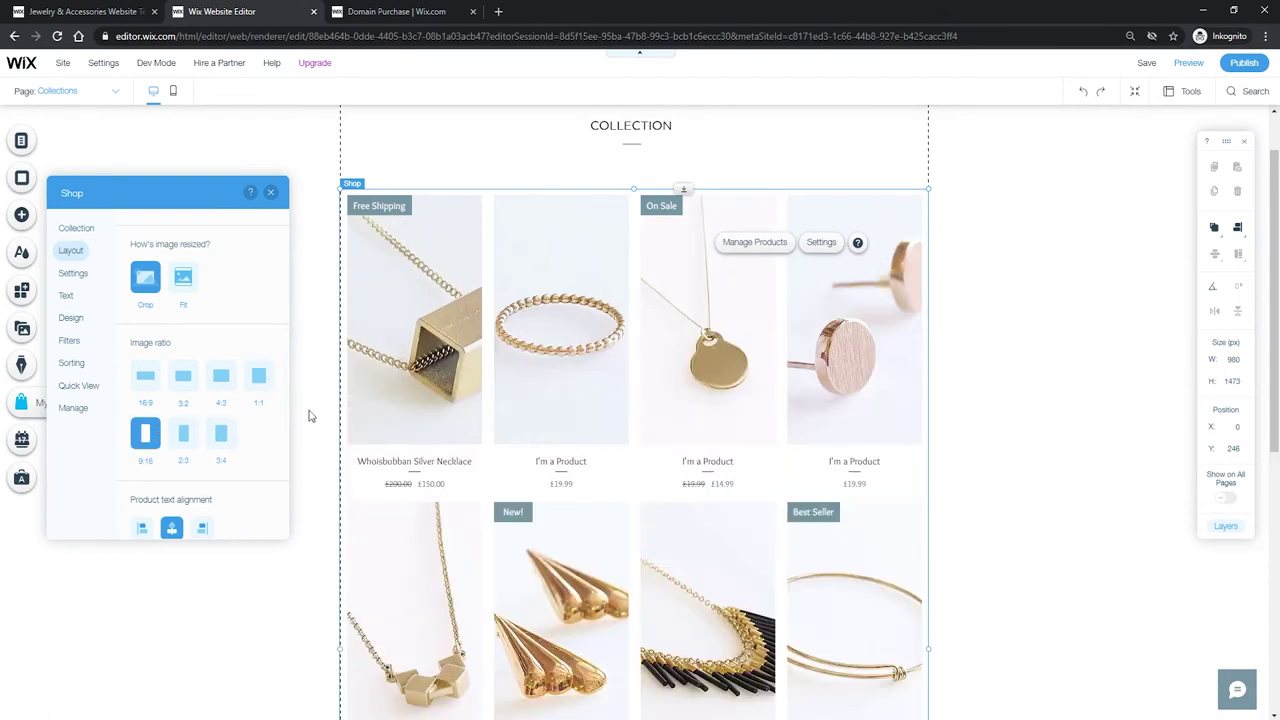
click(258, 375)
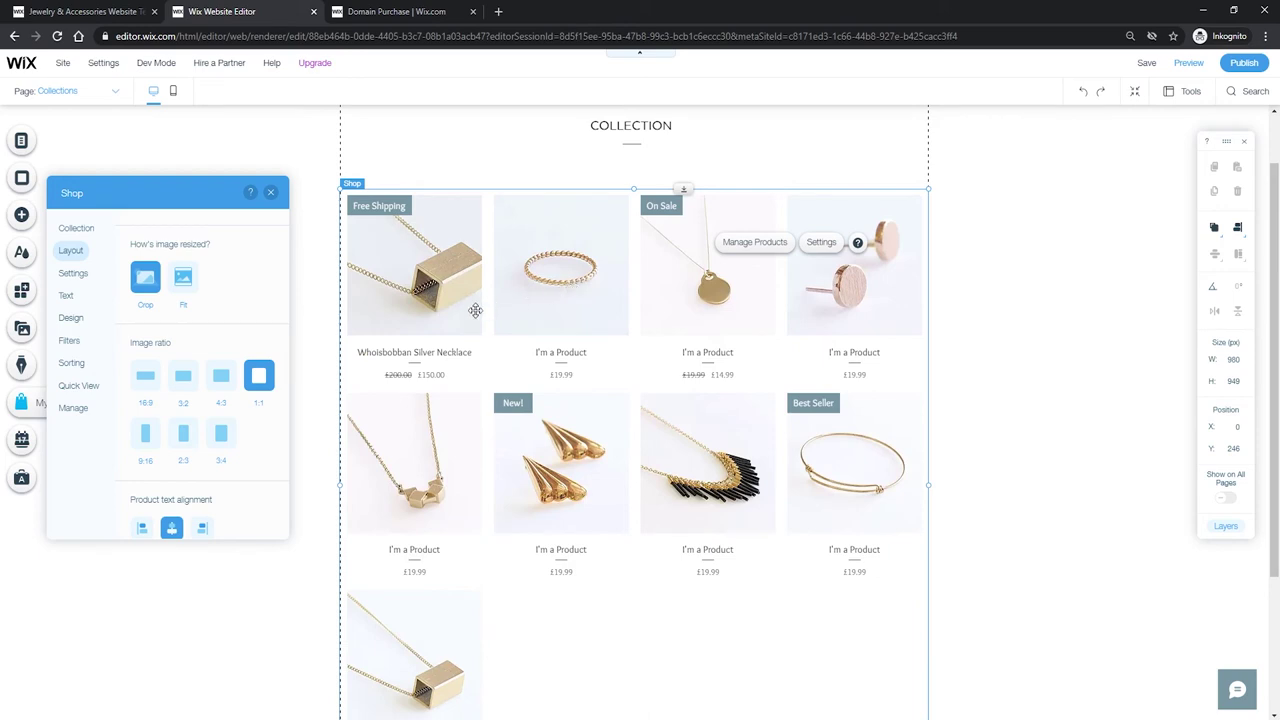
Try left and right alignment for the product text and return it to centre alignment.
scroll(175, 420, down, 2)
click(145, 393)
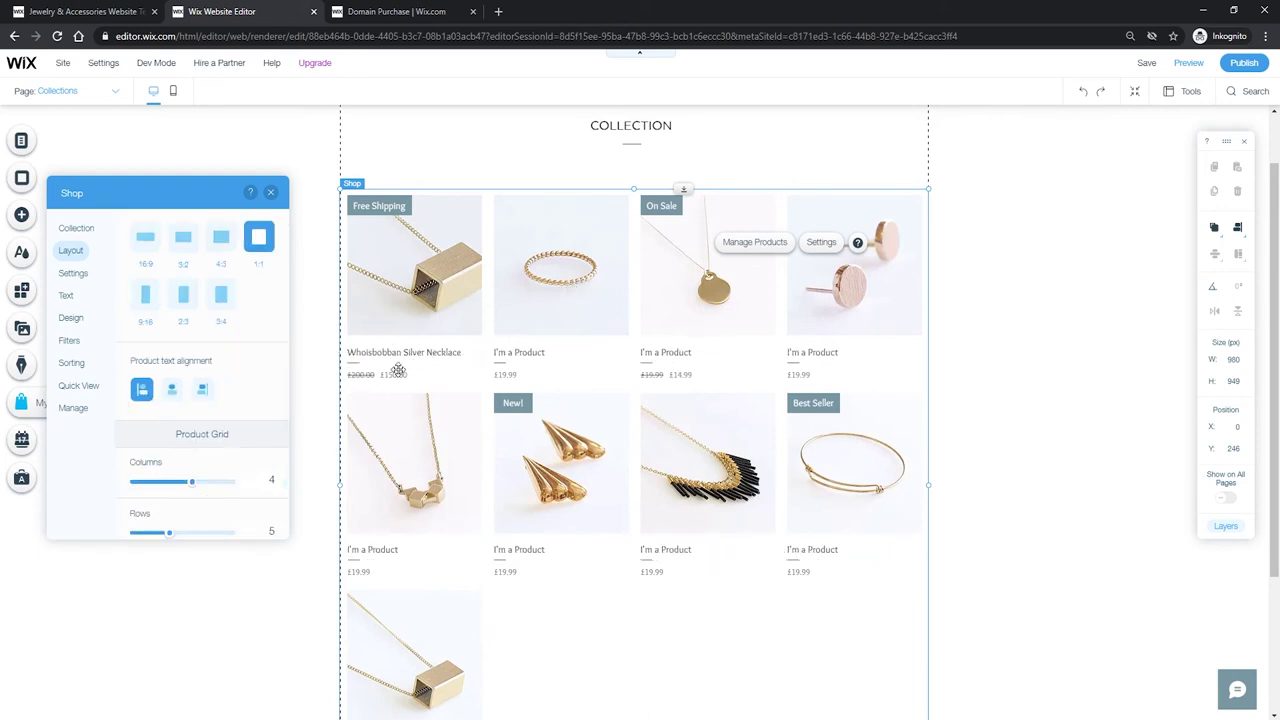
click(202, 391)
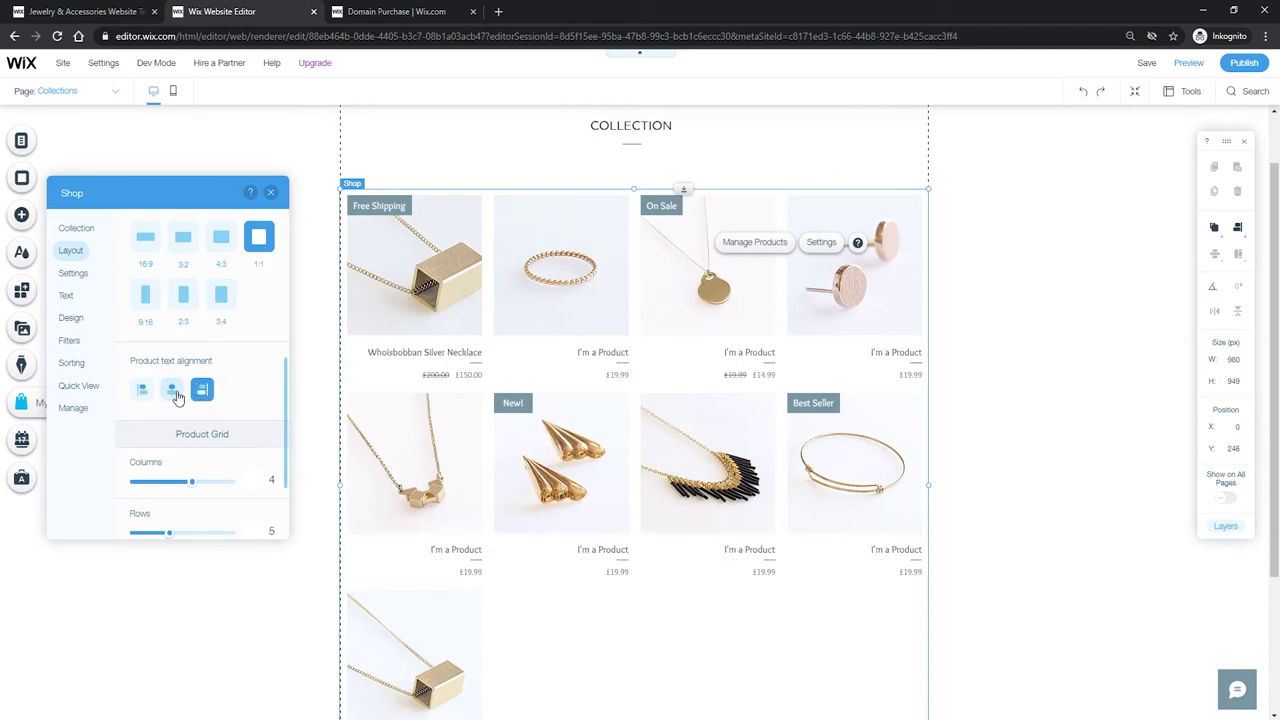
click(172, 390)
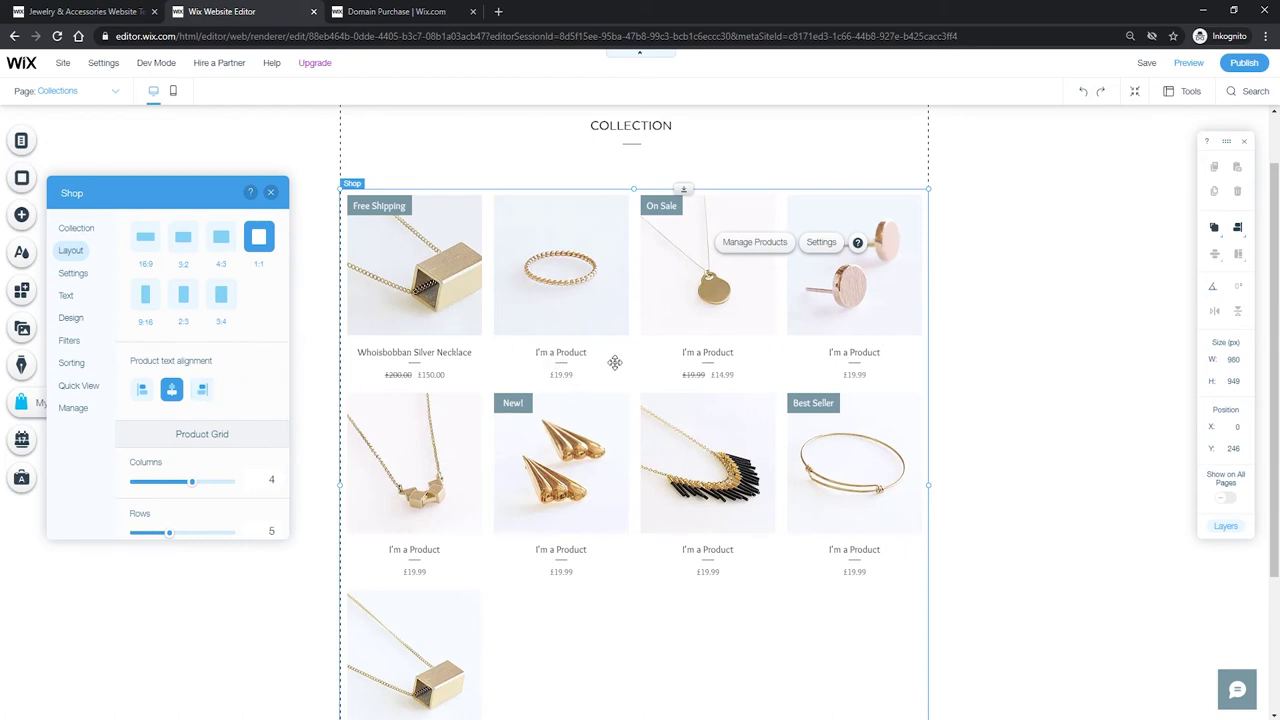
Set the gallery's product grid to 2 columns and 4 rows.
scroll(610, 362, down, 1)
scroll(349, 316, up, 1)
scroll(208, 370, down, 2)
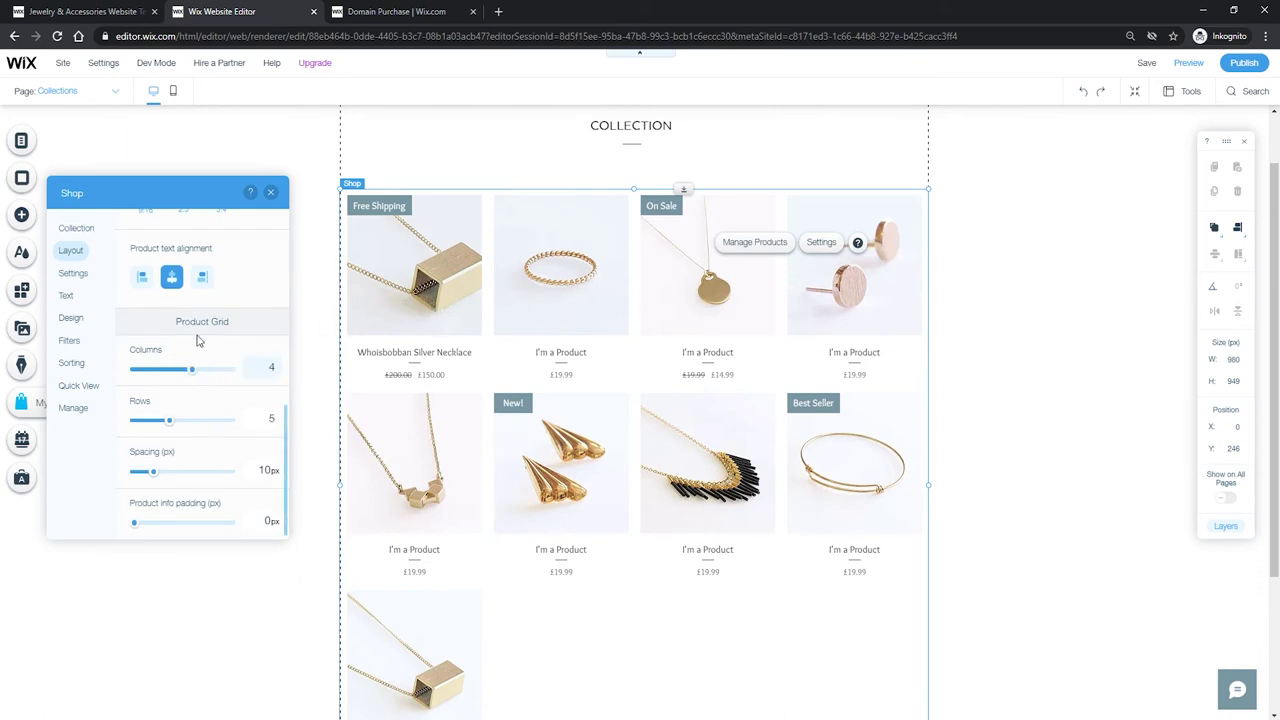
drag(206, 375, 181, 373)
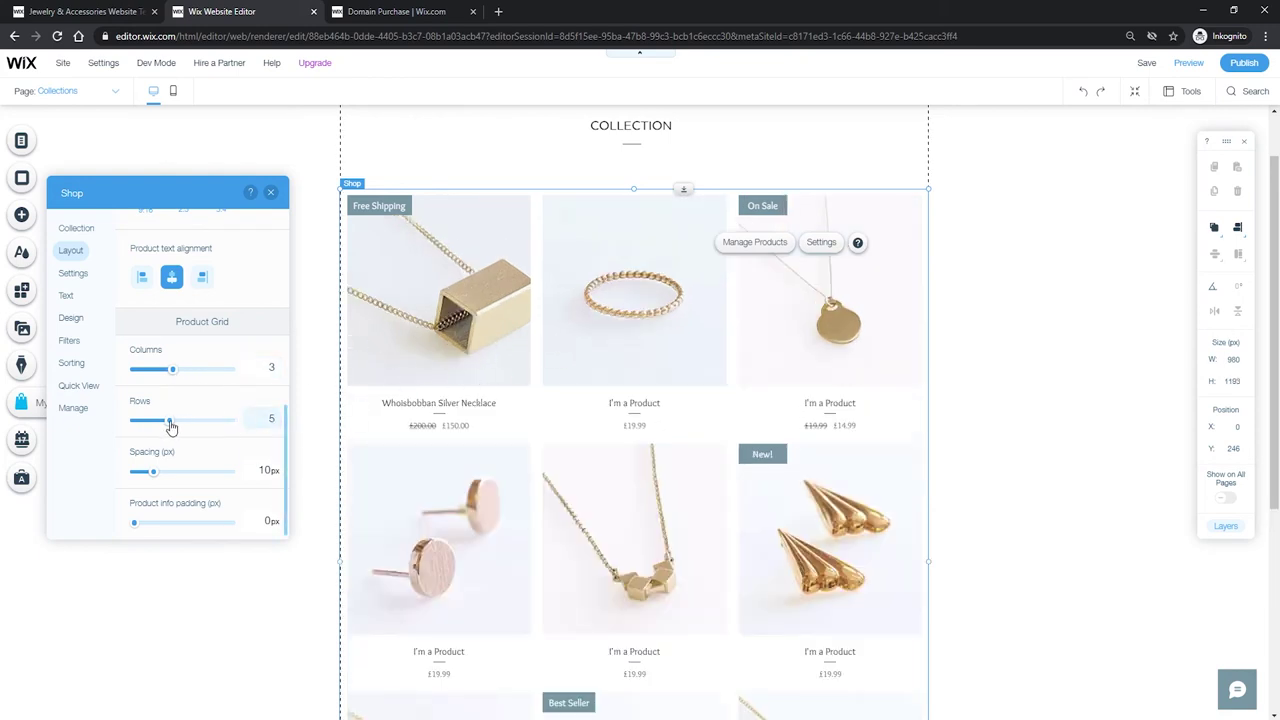
drag(170, 421, 153, 421)
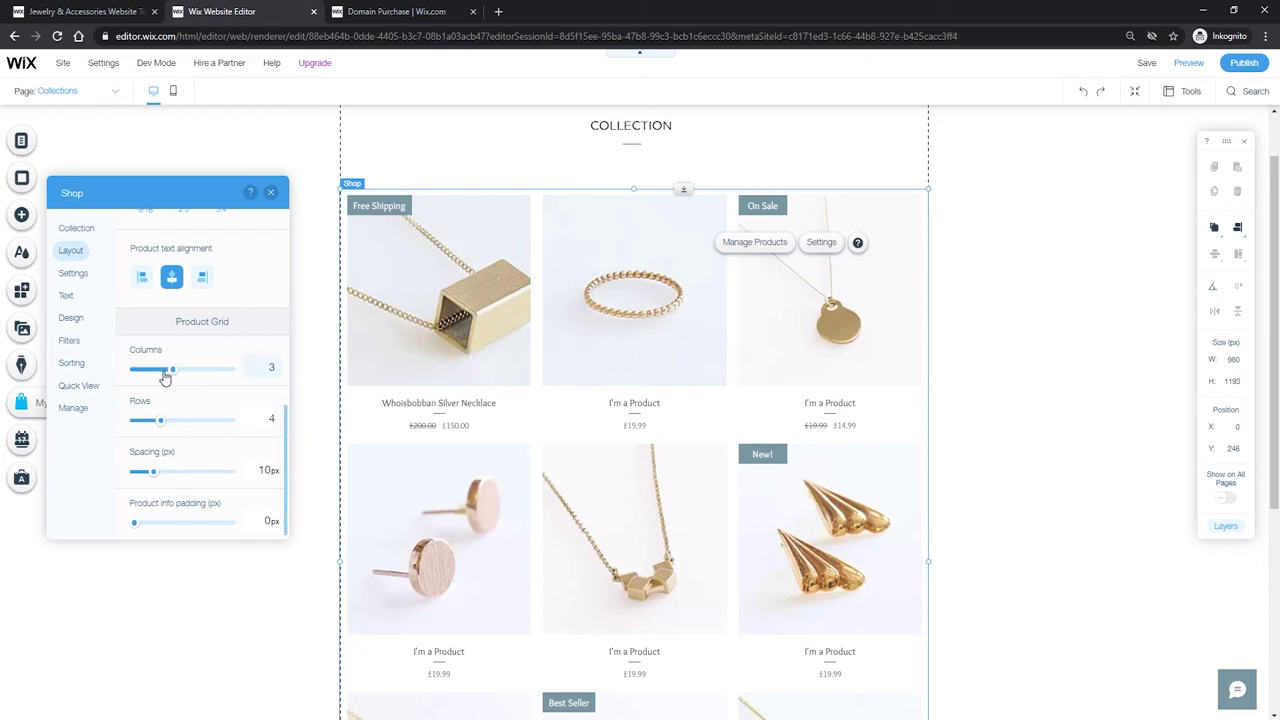
drag(165, 377, 148, 376)
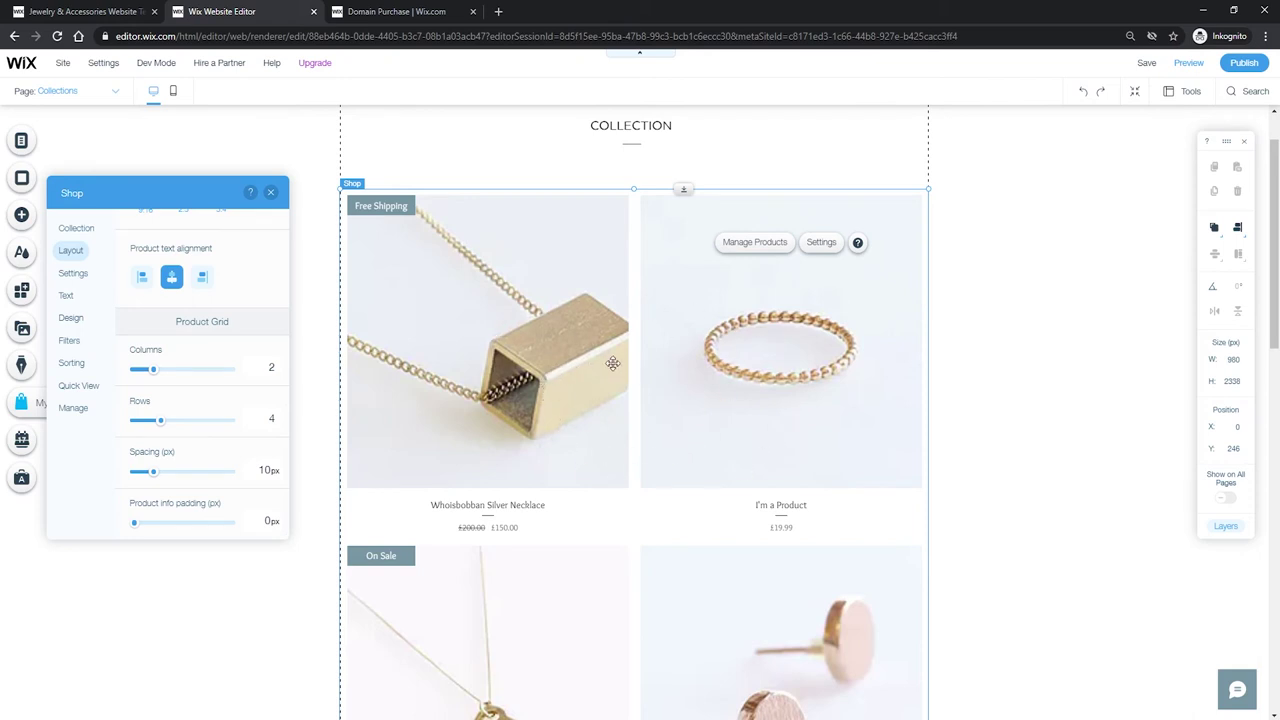
Set the gallery's product grid to 4 columns.
scroll(627, 361, down, 2)
scroll(591, 377, up, 2)
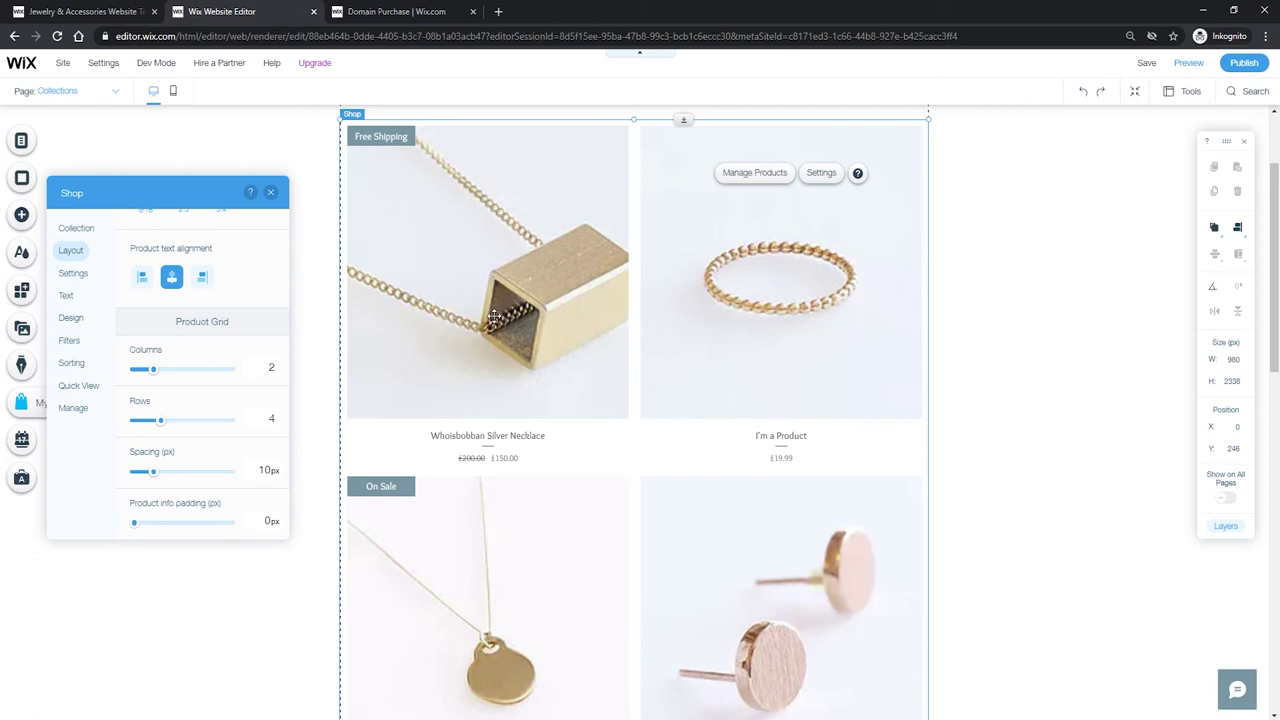
drag(154, 370, 195, 375)
scroll(867, 391, up, 1)
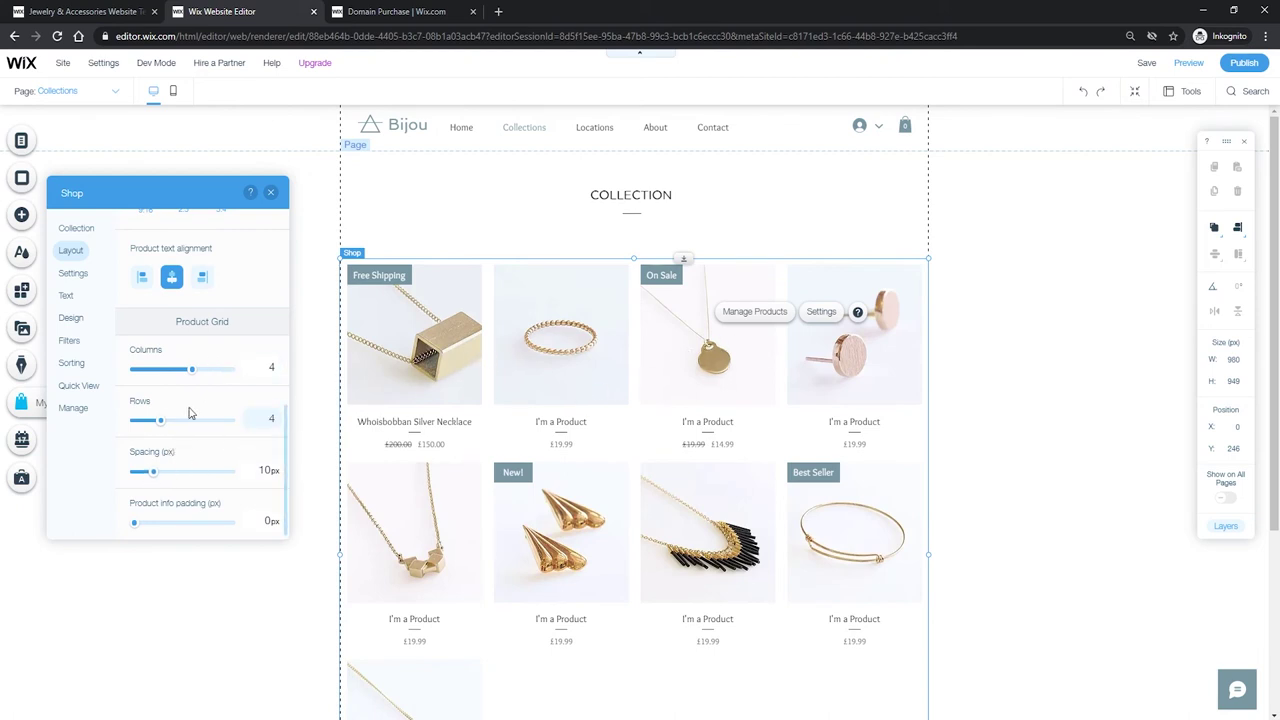
Try 31 px and 1 px spacing between the gallery's products and set the spacing to 13 px.
drag(153, 471, 196, 477)
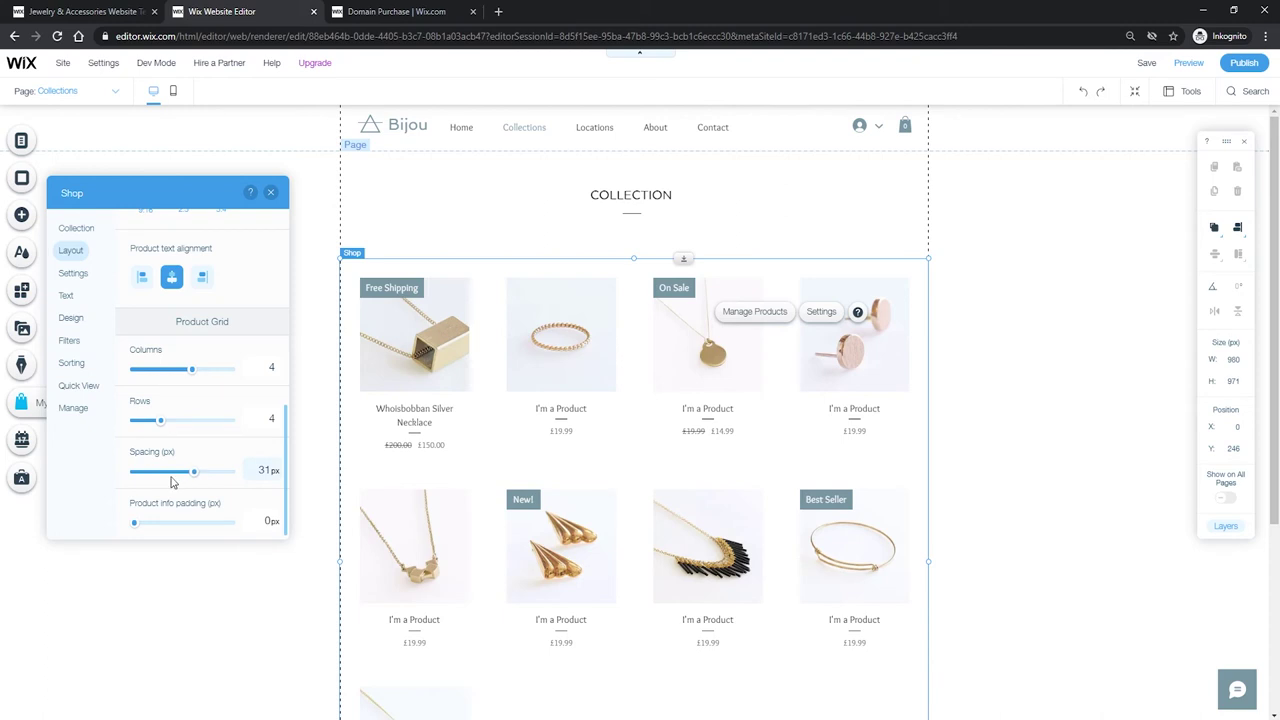
drag(195, 473, 142, 473)
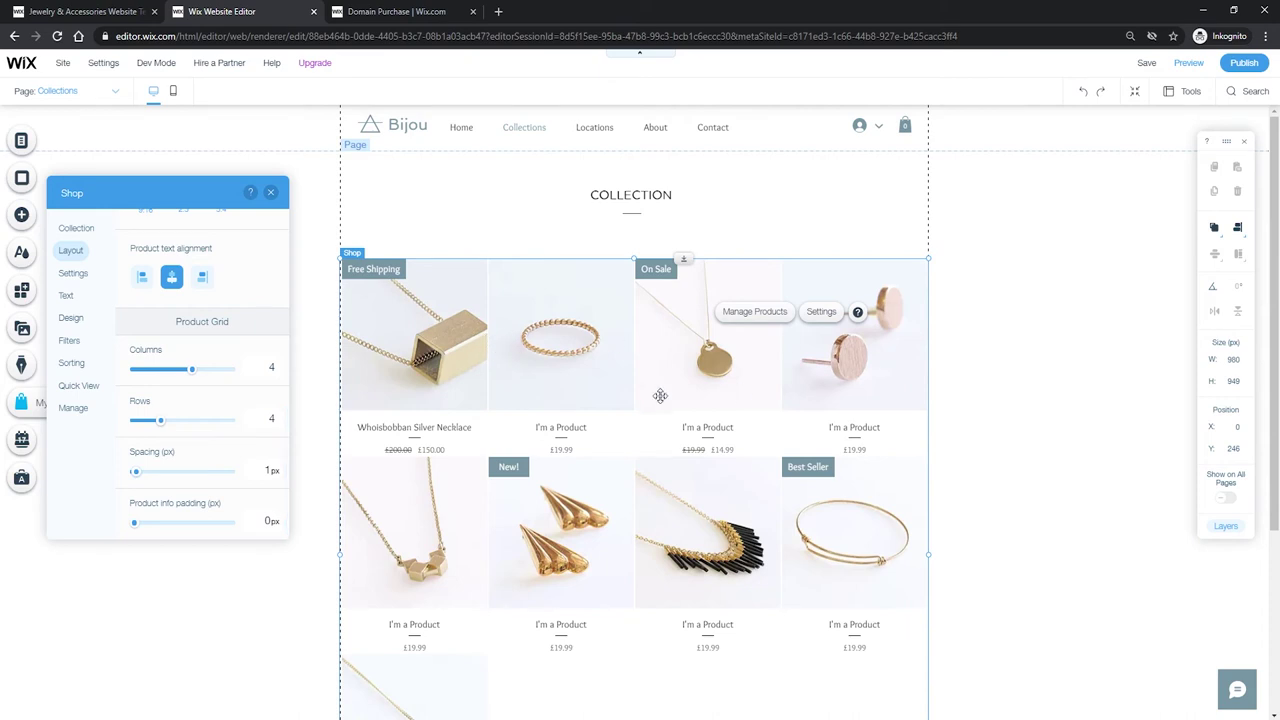
drag(135, 471, 158, 471)
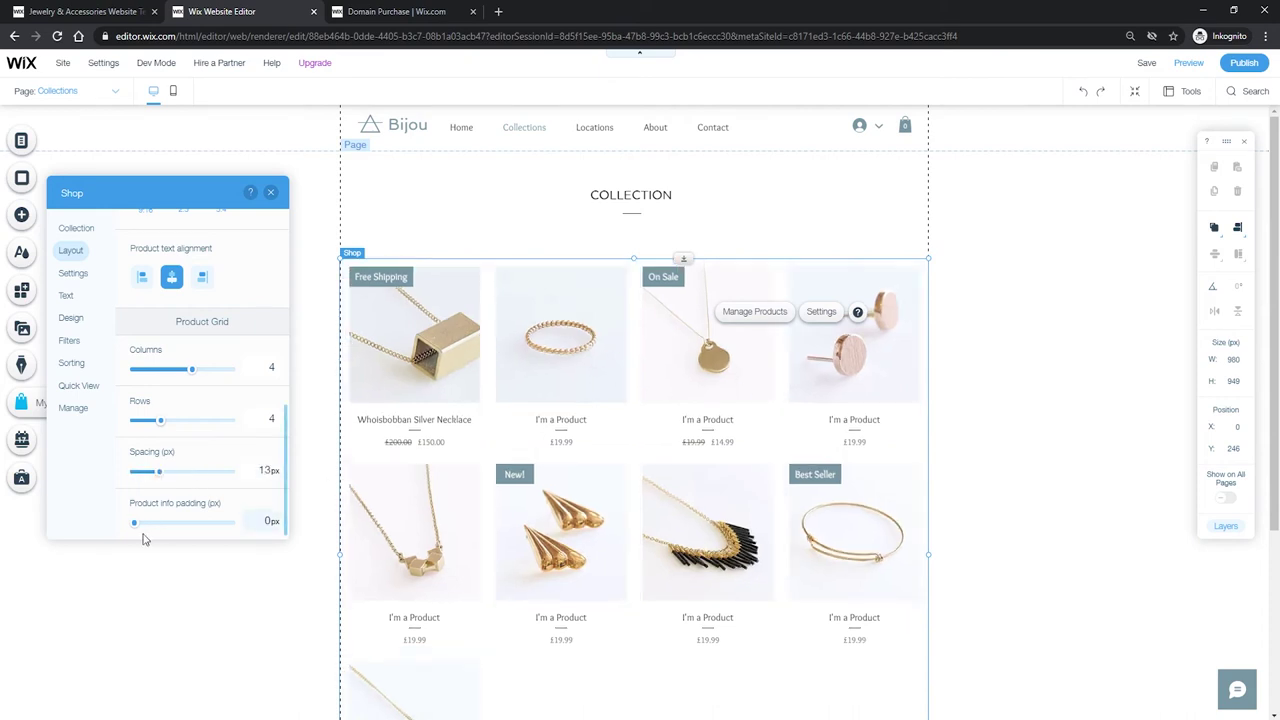
Set the product info padding to 50 px and check the product names in the gallery.
drag(138, 526, 161, 524)
drag(161, 522, 230, 522)
scroll(440, 420, down, 1)
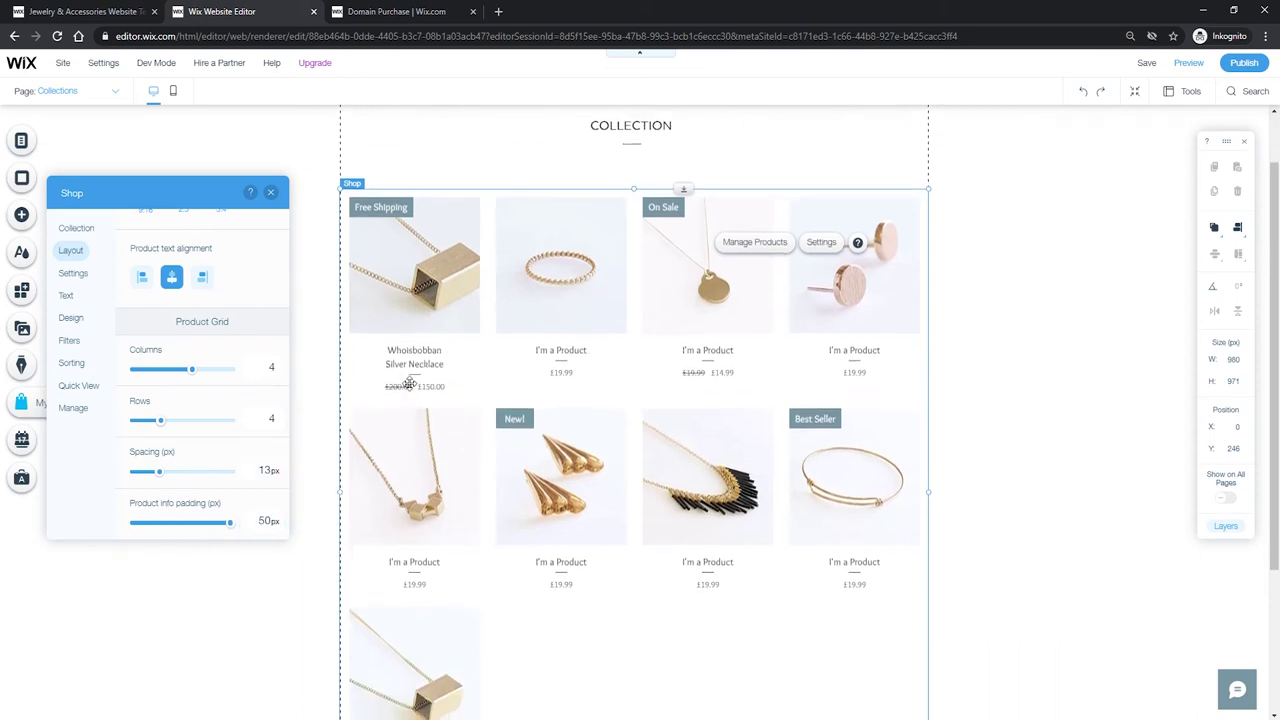
scroll(400, 435, up, 1)
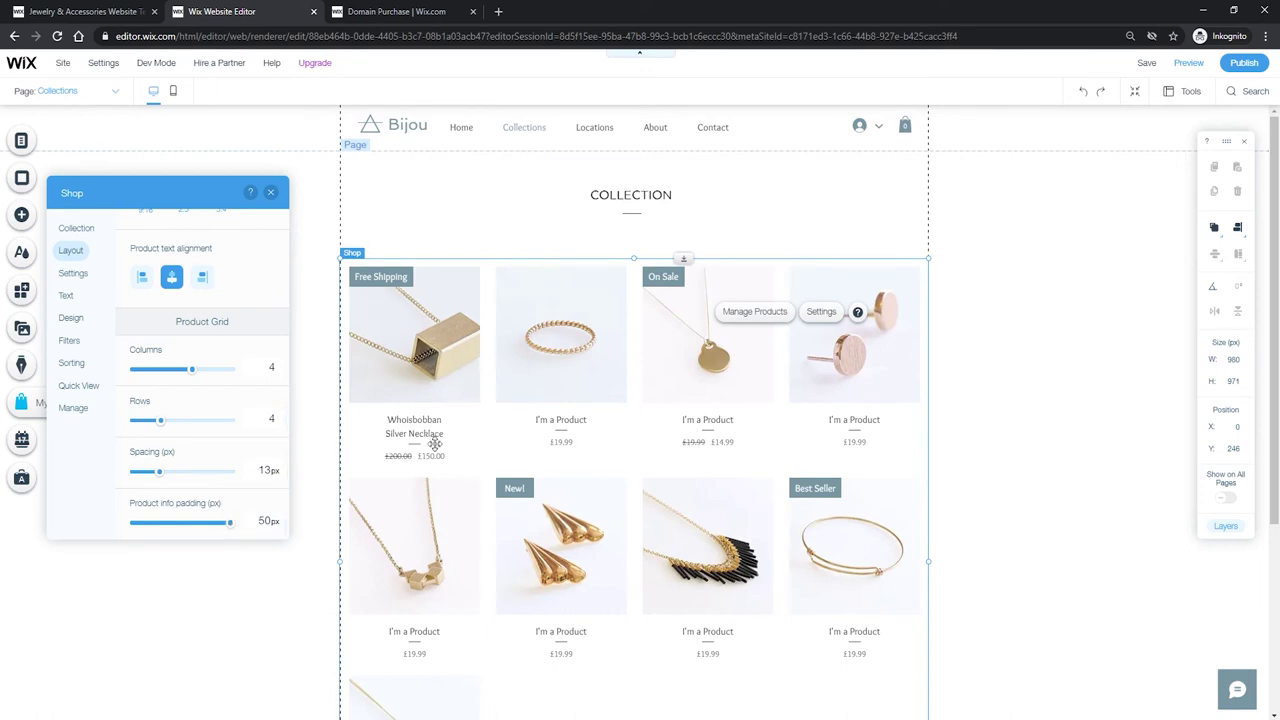
scroll(652, 380, down, 1)
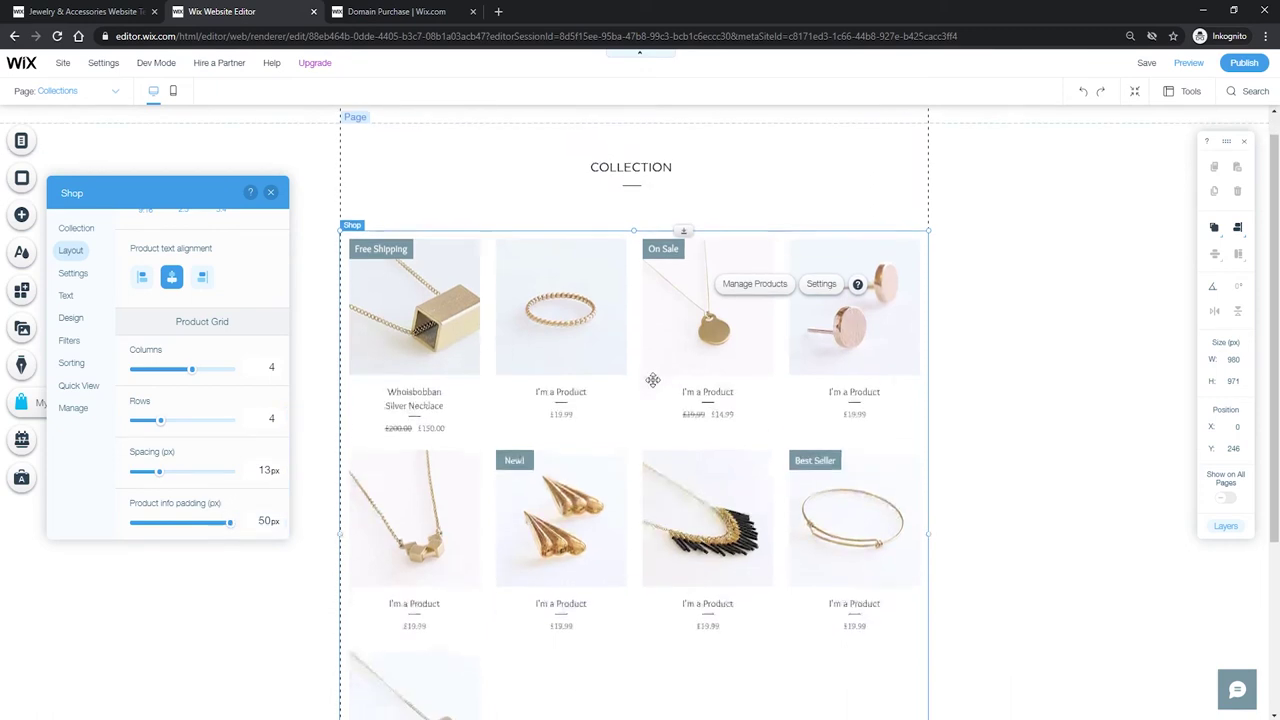
scroll(652, 380, up, 1)
Compare the Border and Swap image hover effects in the gallery settings and set the hover effect to Zoom.
click(73, 273)
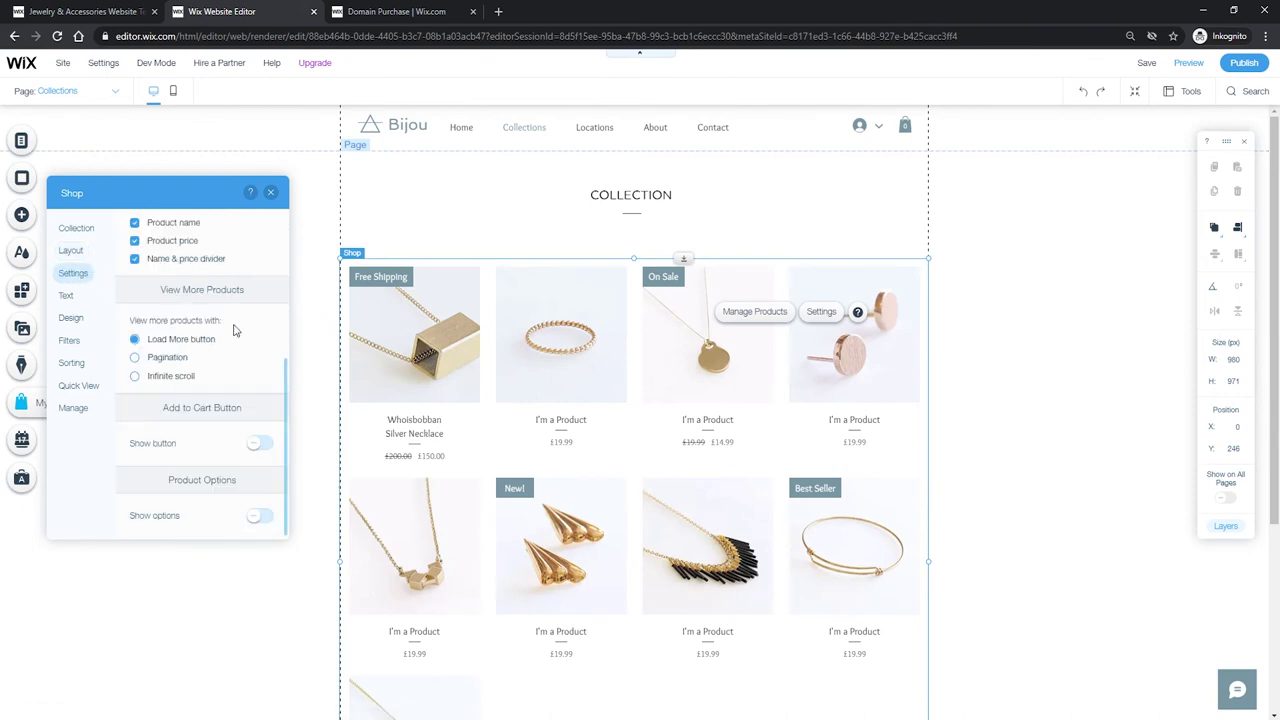
scroll(235, 331, up, 3)
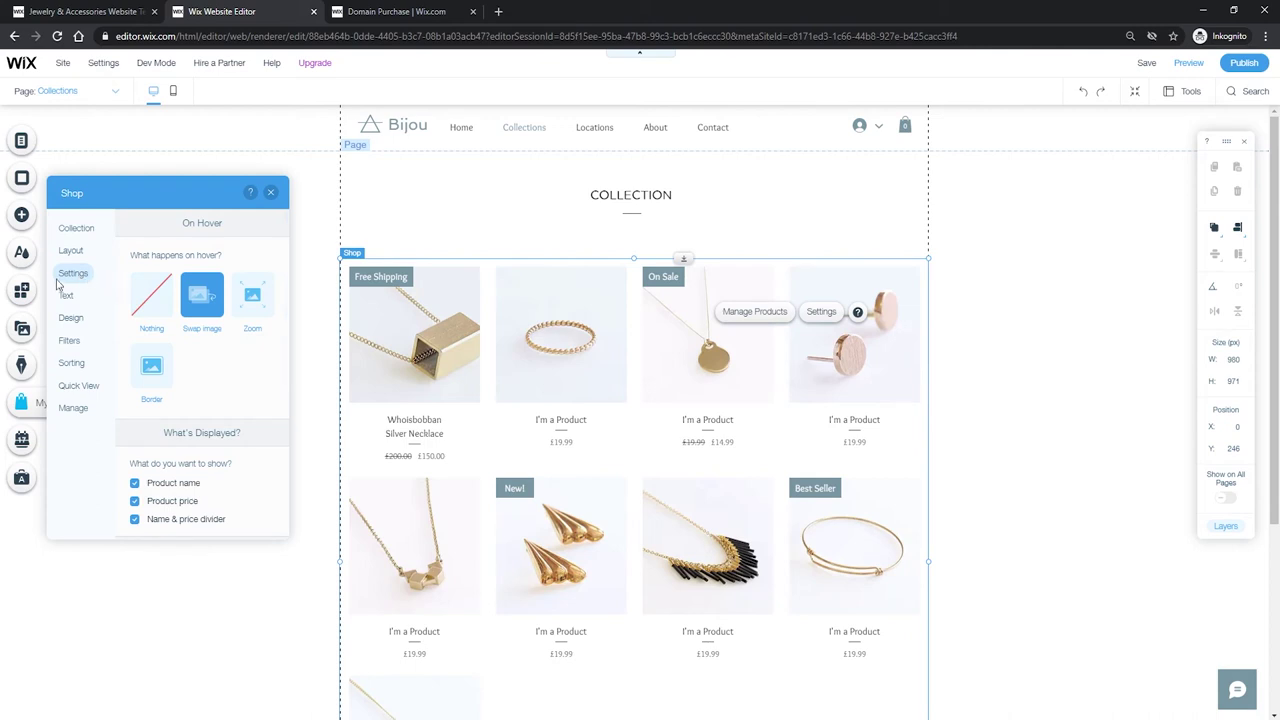
click(252, 298)
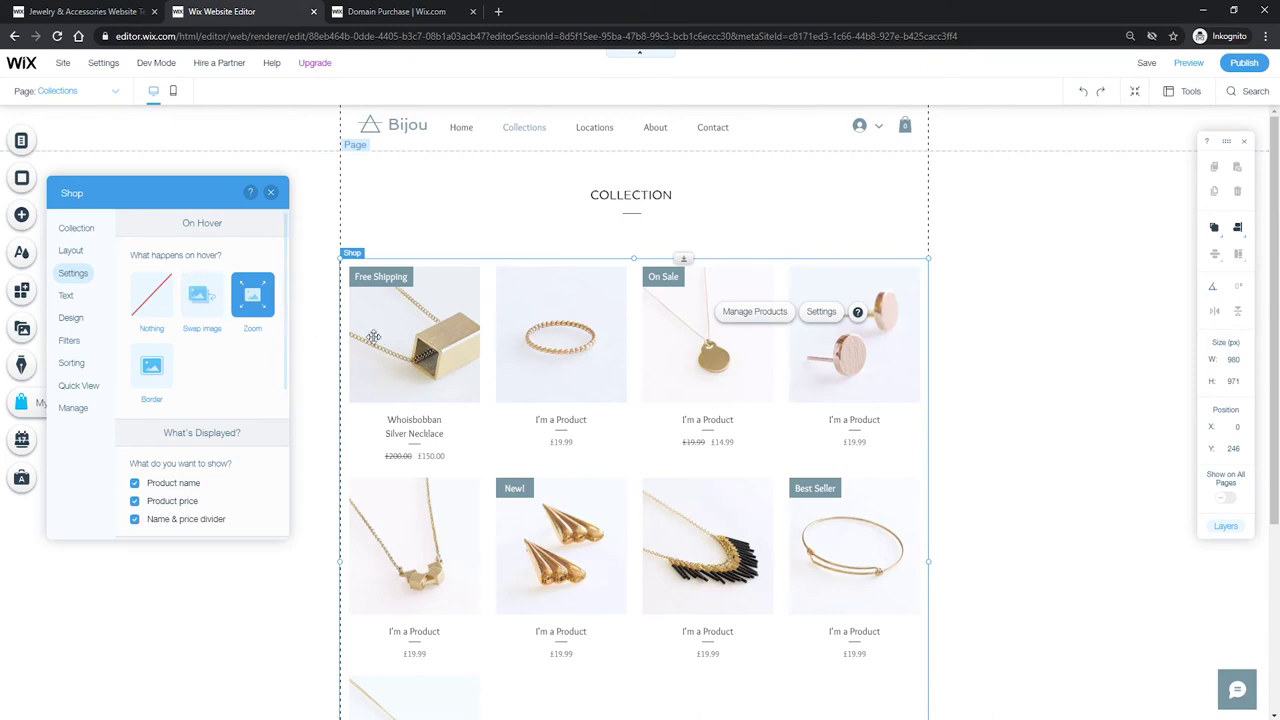
click(160, 366)
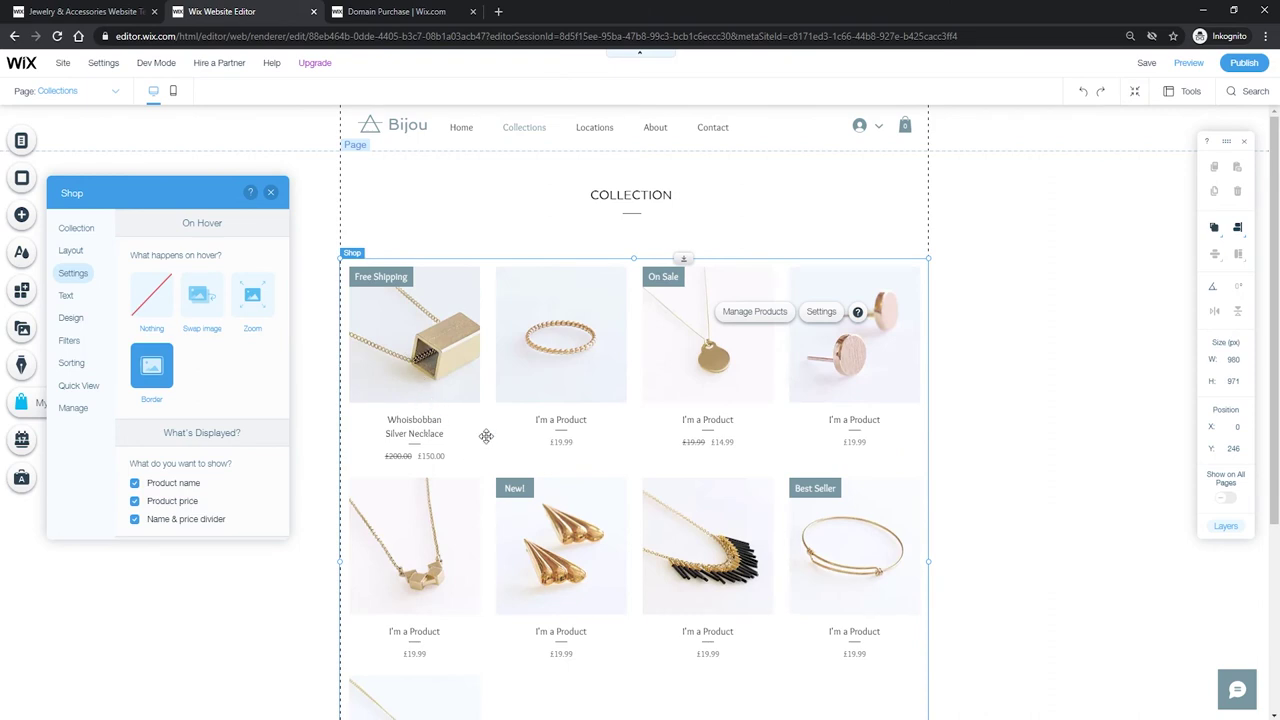
click(203, 302)
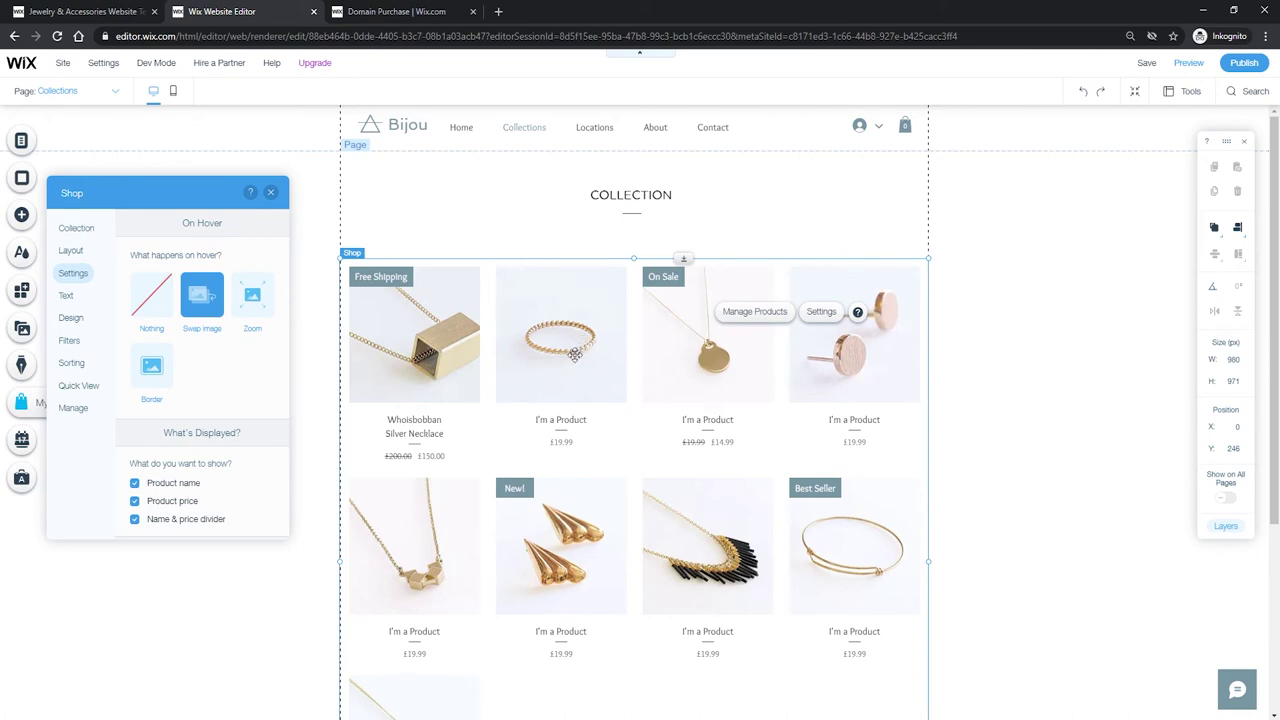
click(245, 298)
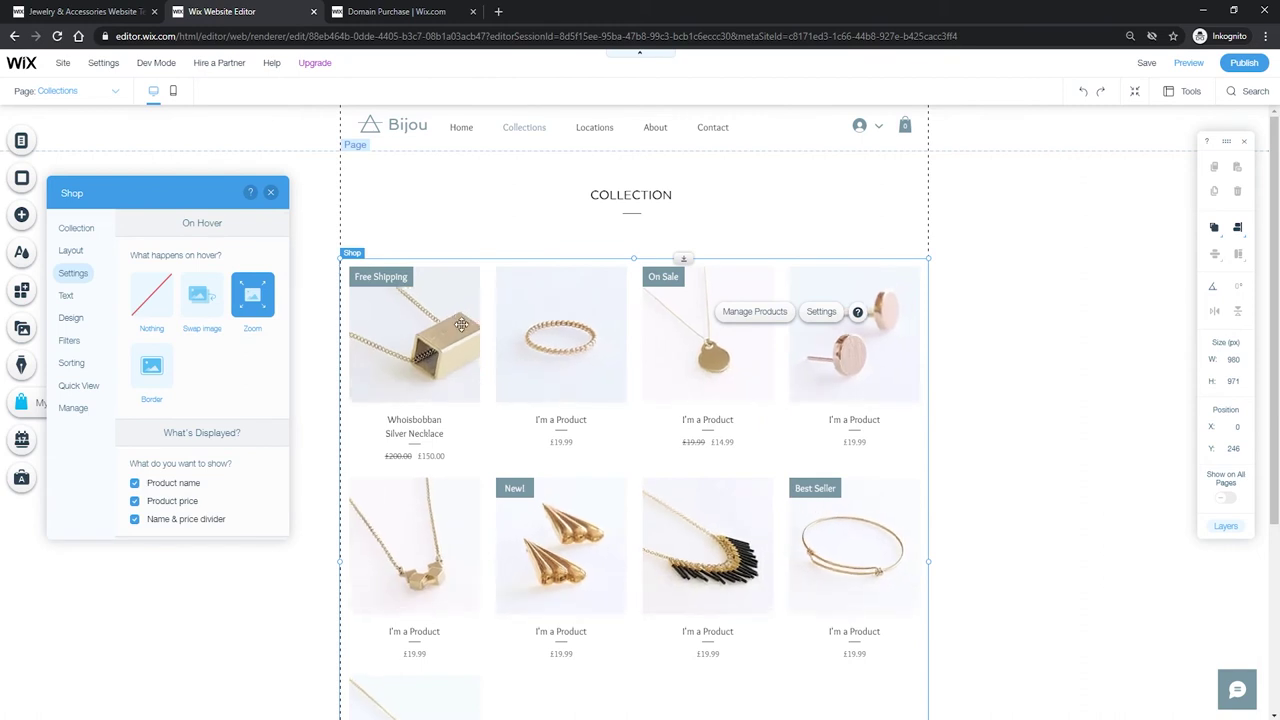
Try hiding the product name, product price and name & price divider, and display all three again.
scroll(225, 320, down, 1)
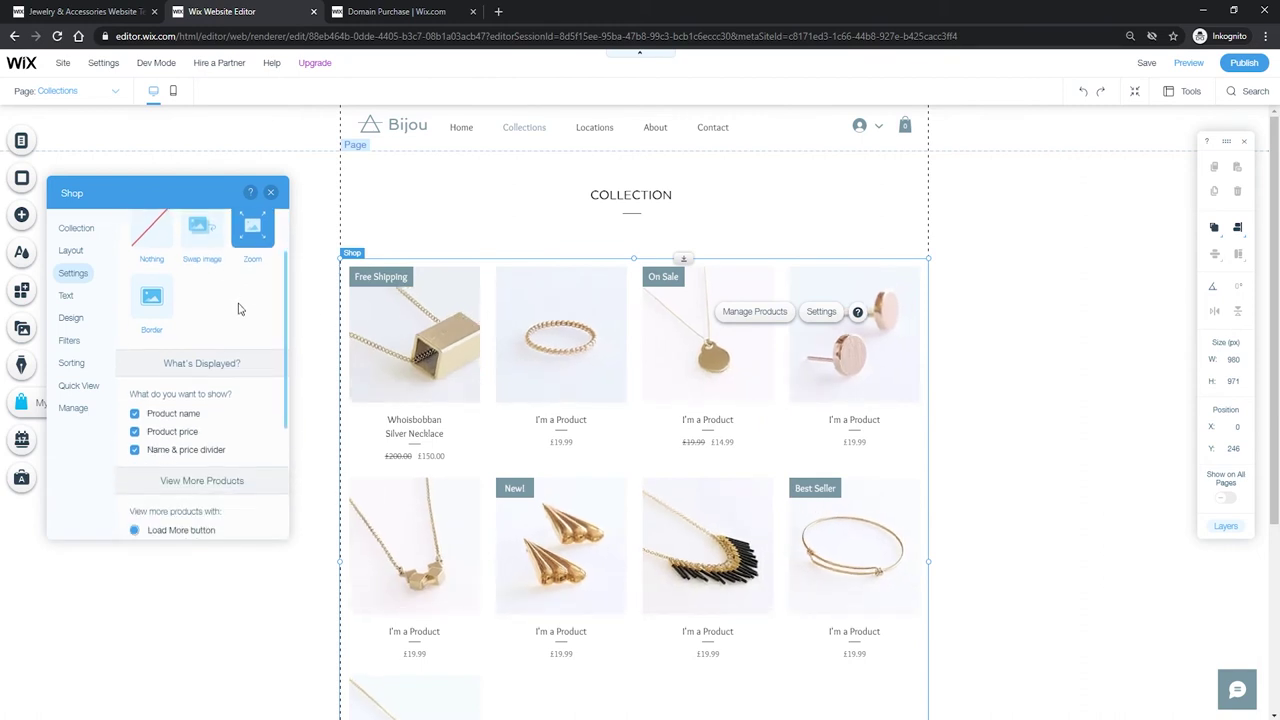
scroll(239, 309, down, 1)
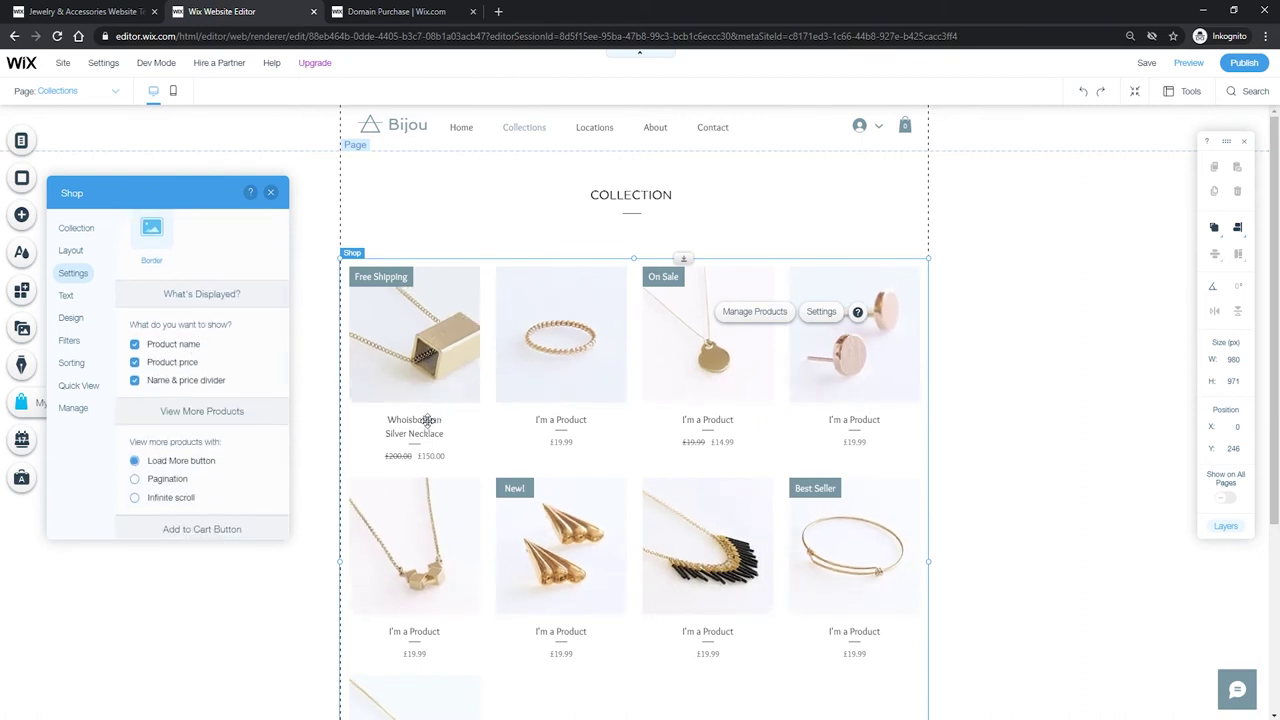
click(175, 348)
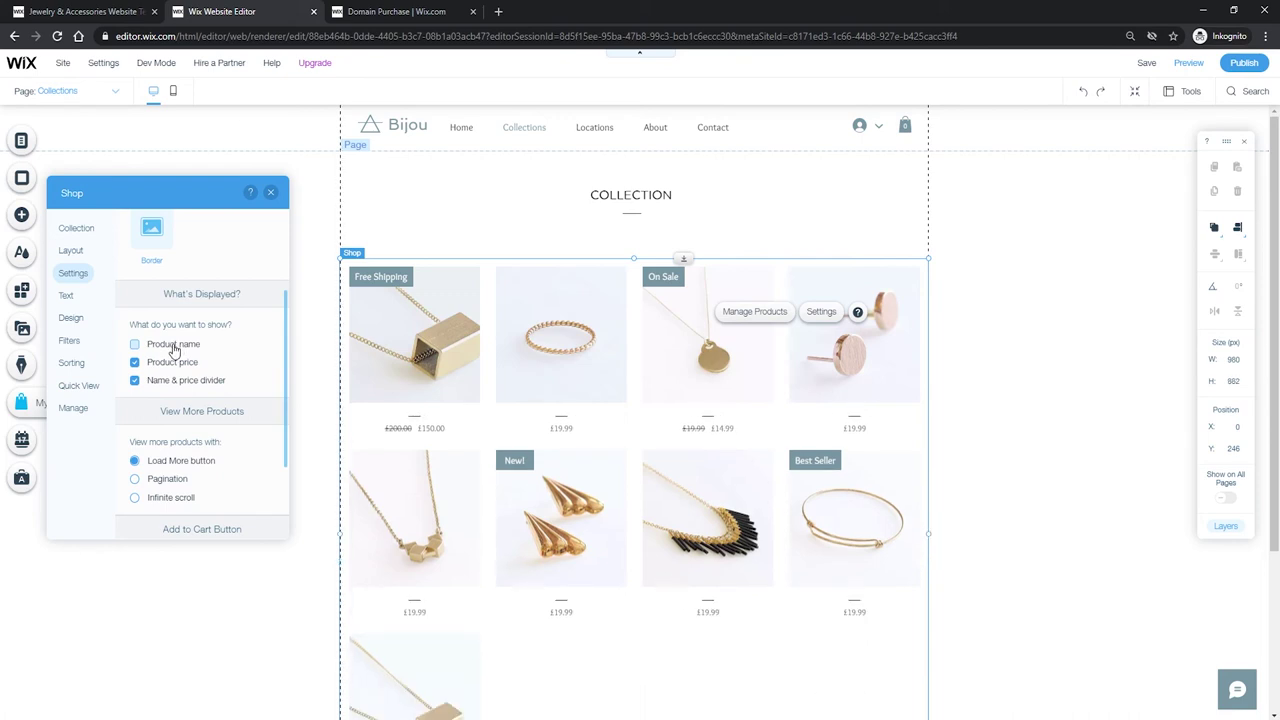
click(183, 364)
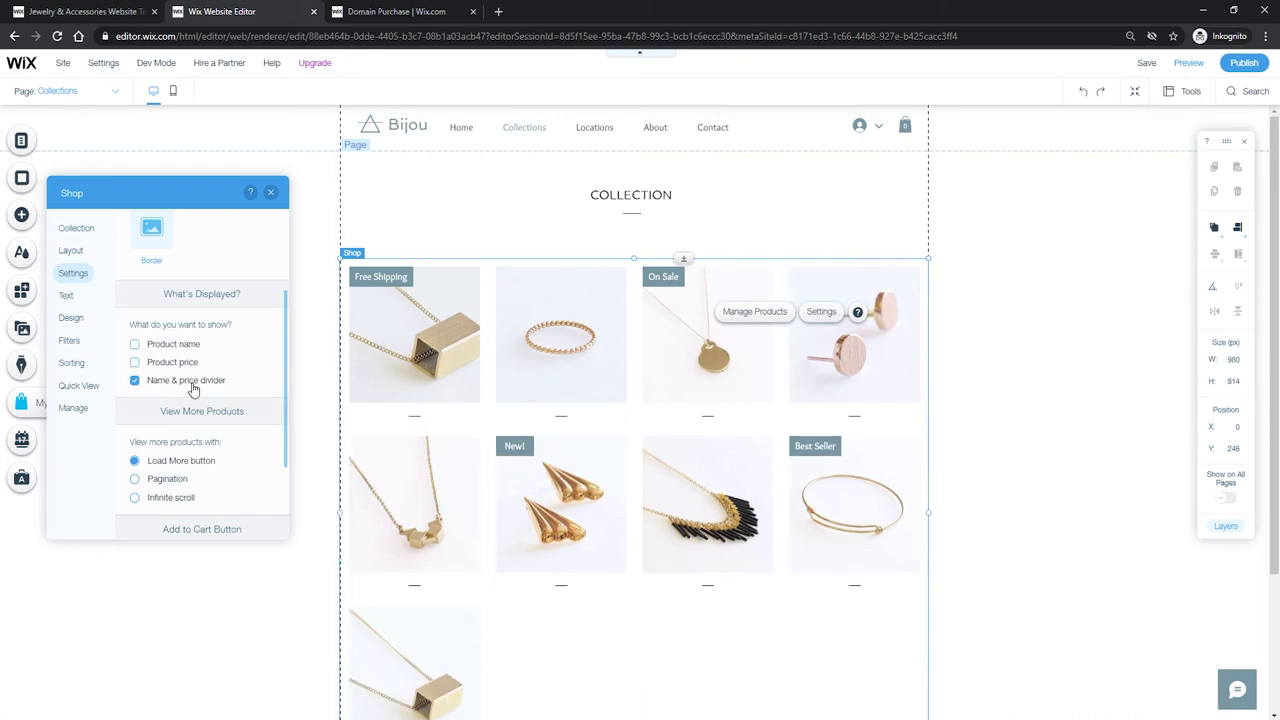
click(190, 385)
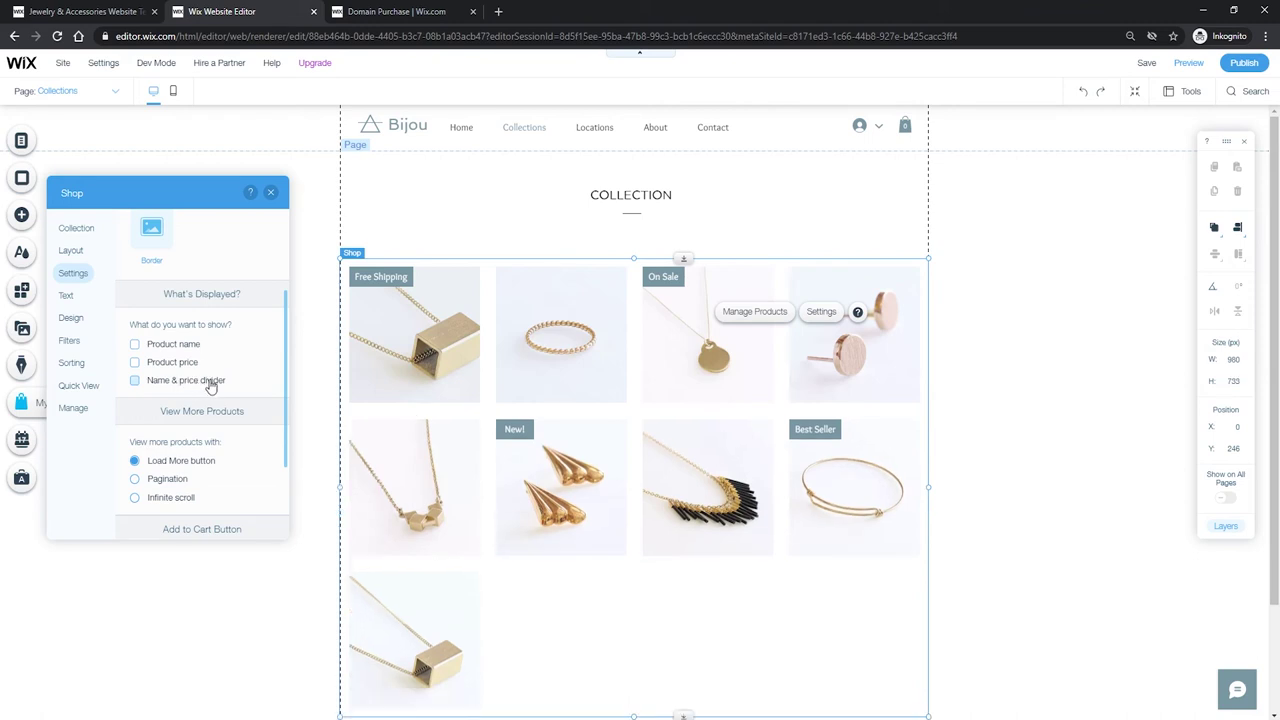
click(186, 345)
click(183, 363)
click(212, 380)
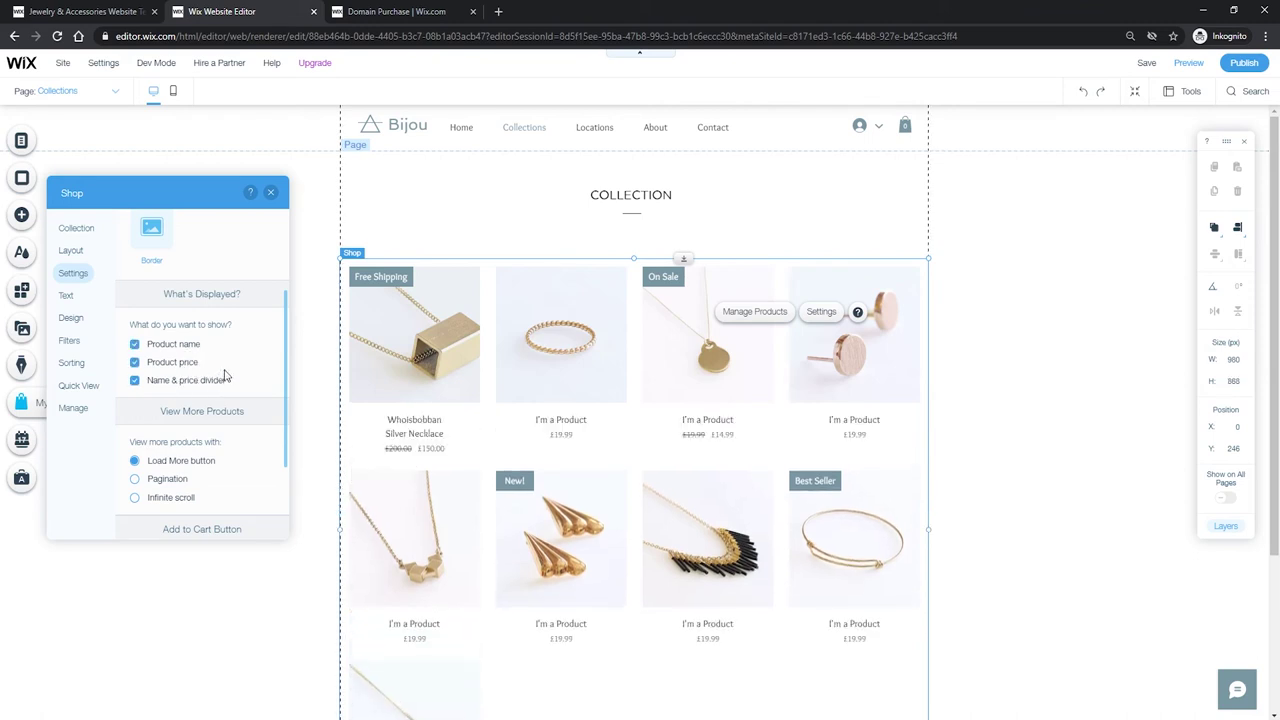
Review the options for viewing more products, and try showing the Add to Cart button before hiding it again.
scroll(255, 395, down, 1)
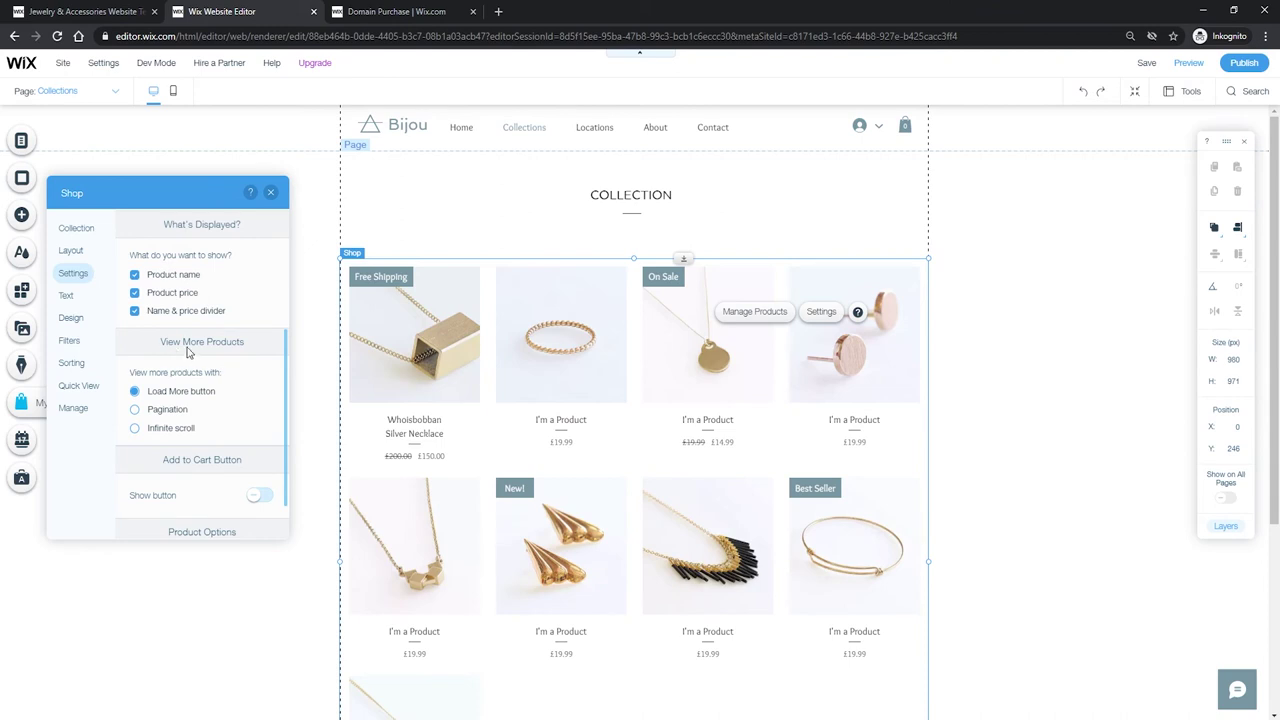
scroll(611, 383, down, 3)
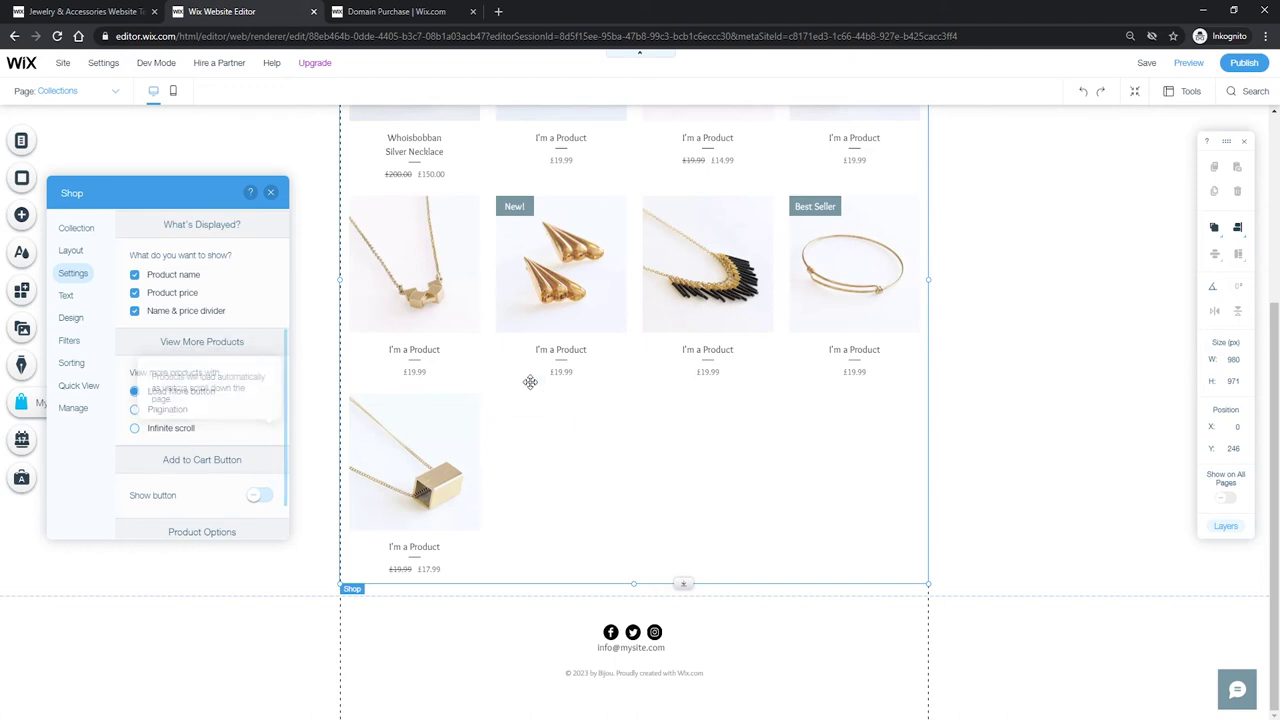
scroll(530, 381, up, 1)
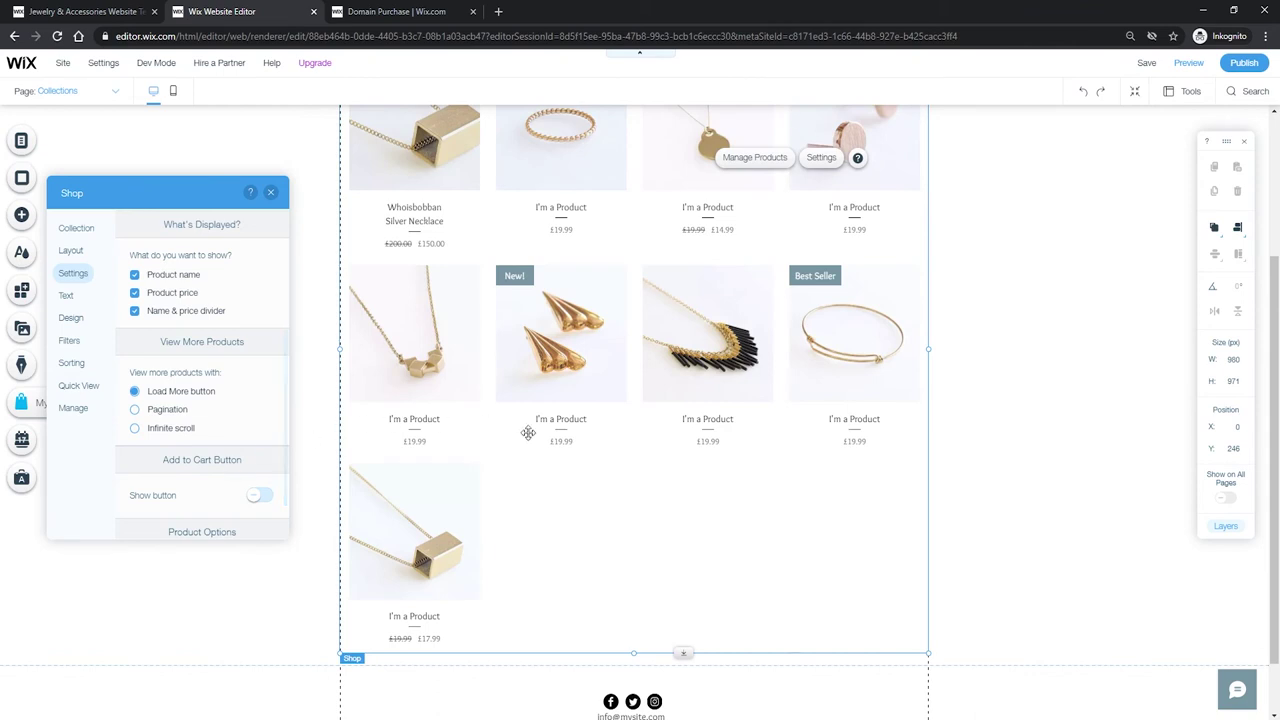
scroll(528, 432, up, 2)
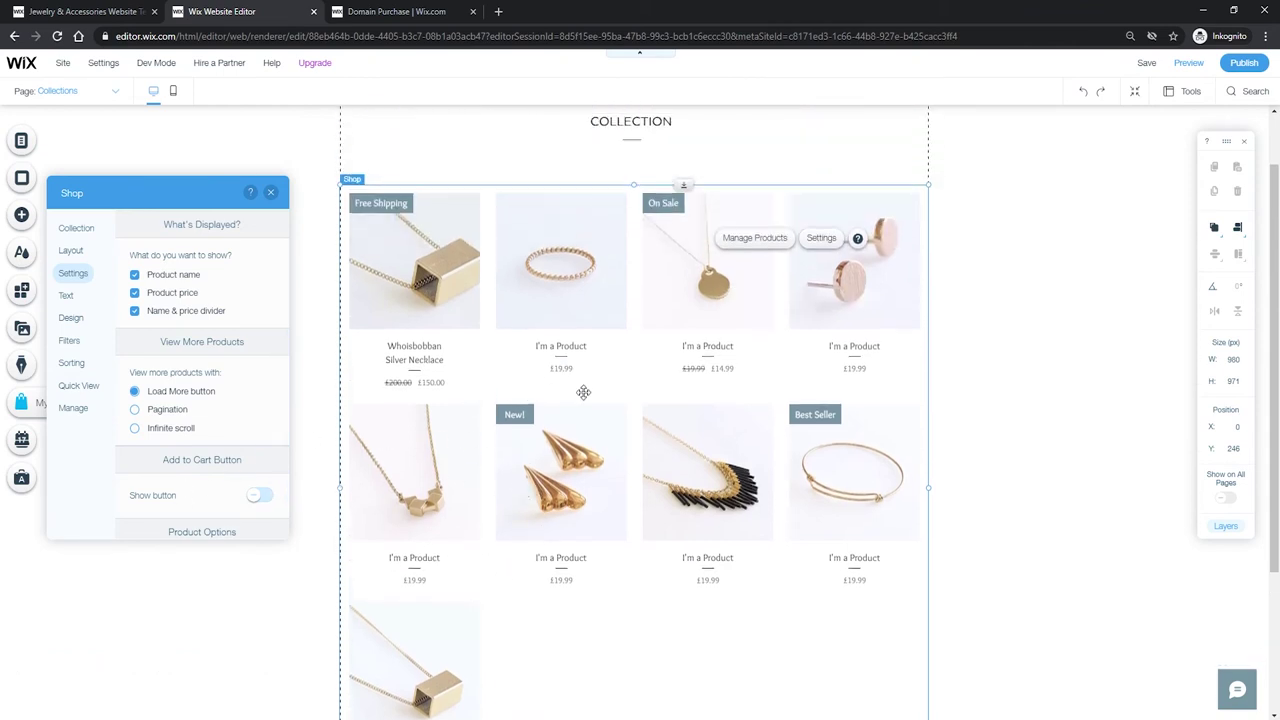
click(258, 496)
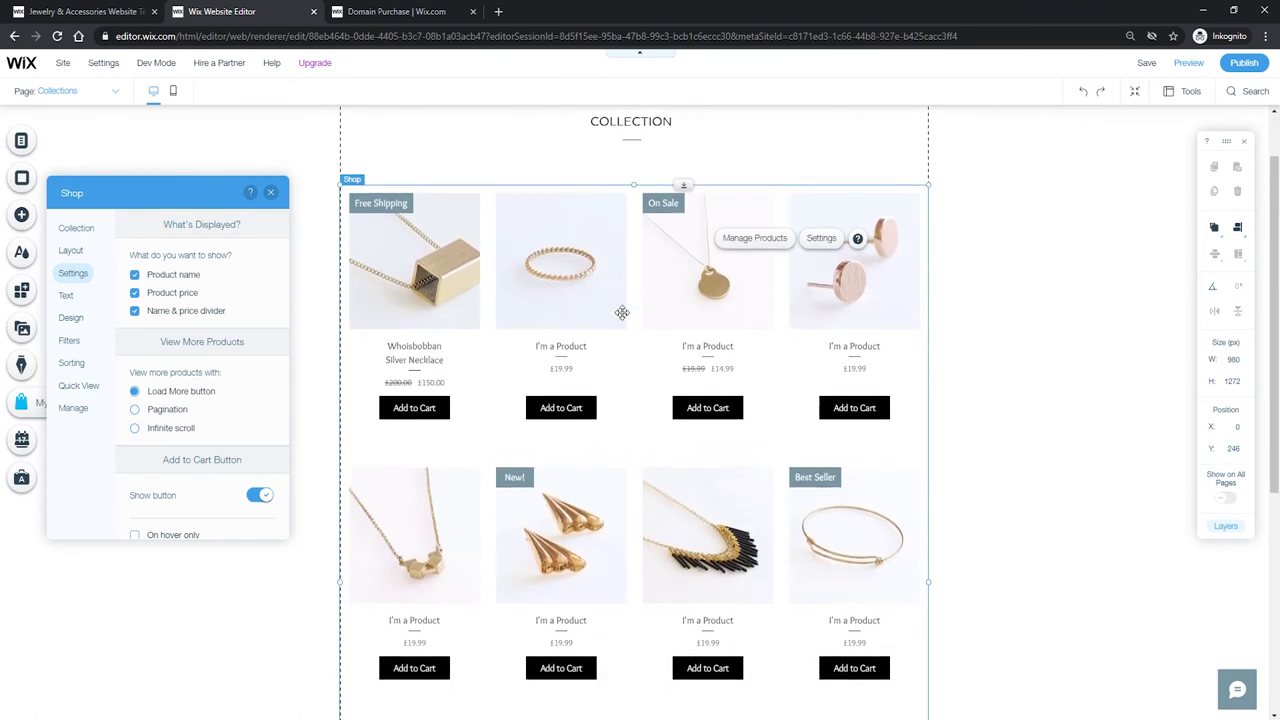
click(258, 495)
Try showing the product options under the gallery's products, look through the grid and hide them again.
scroll(253, 492, down, 1)
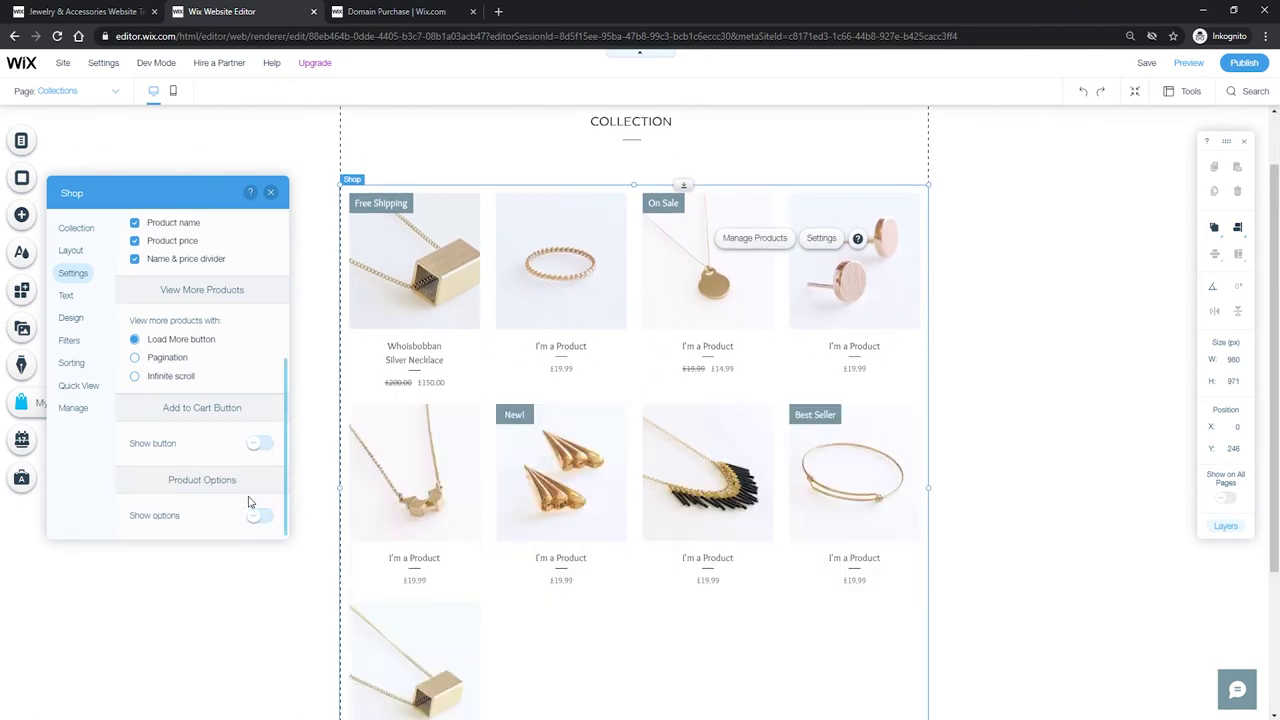
click(259, 514)
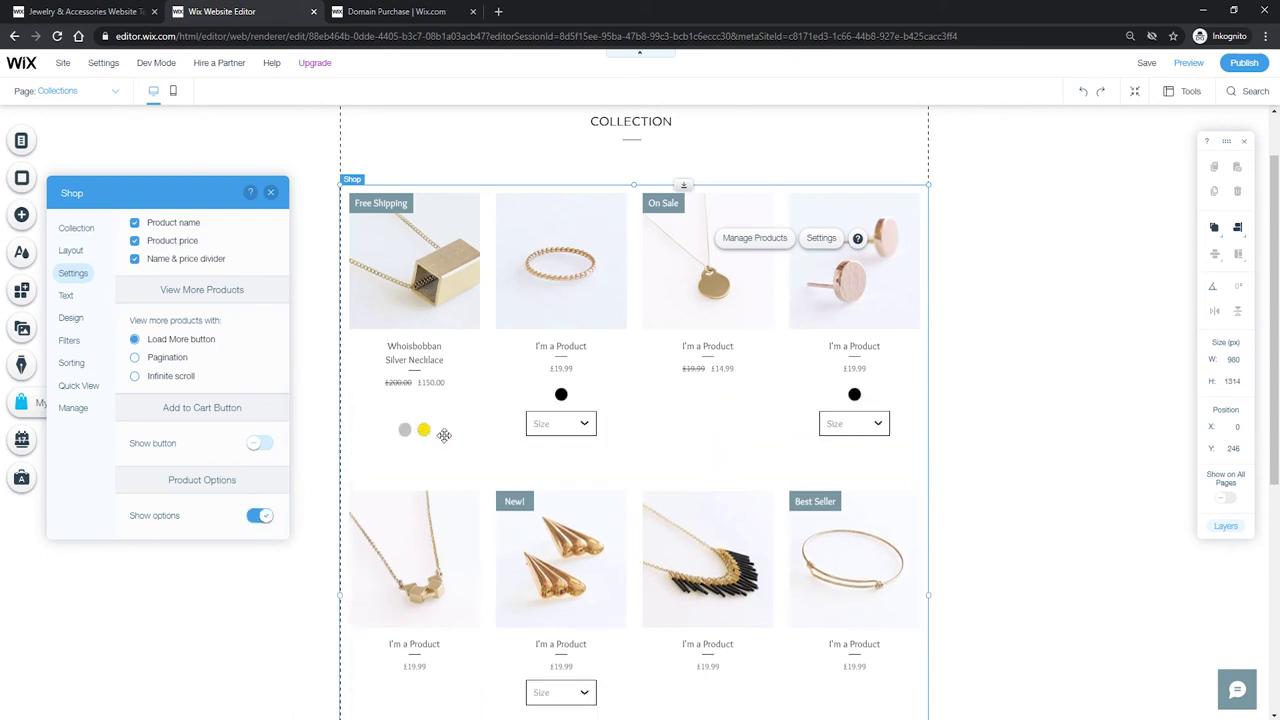
scroll(540, 422, down, 1)
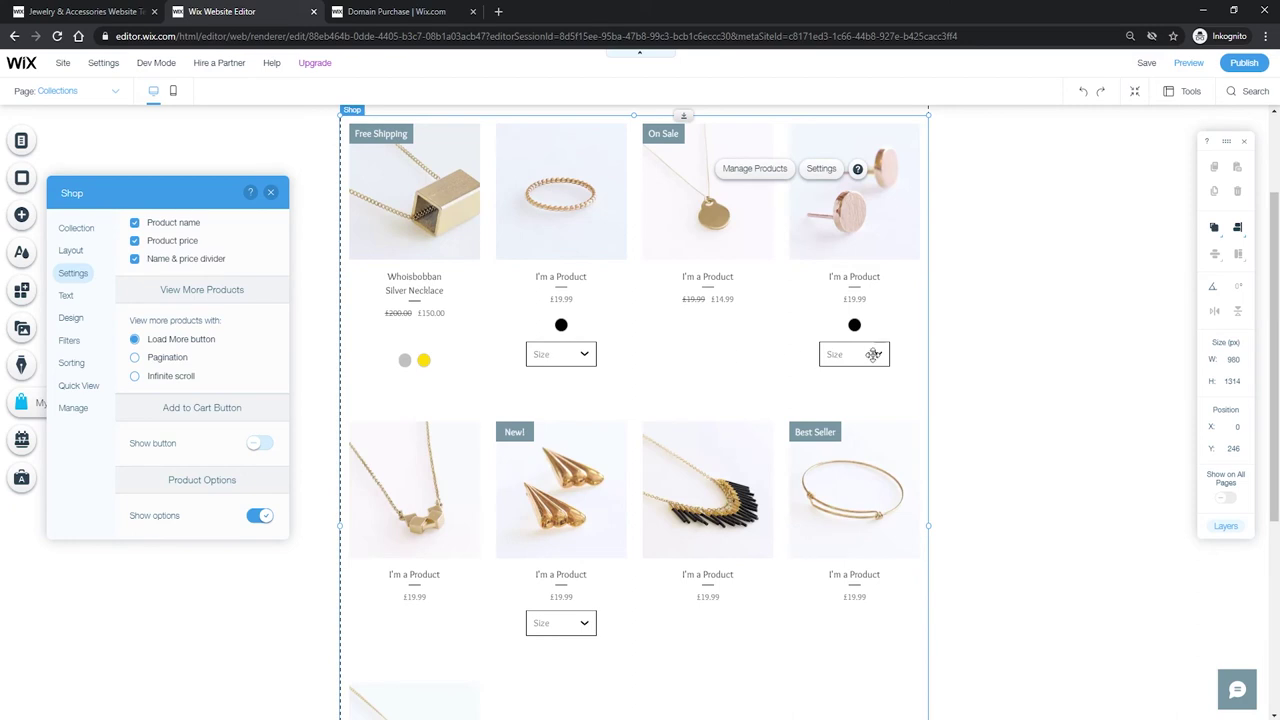
scroll(576, 583, down, 2)
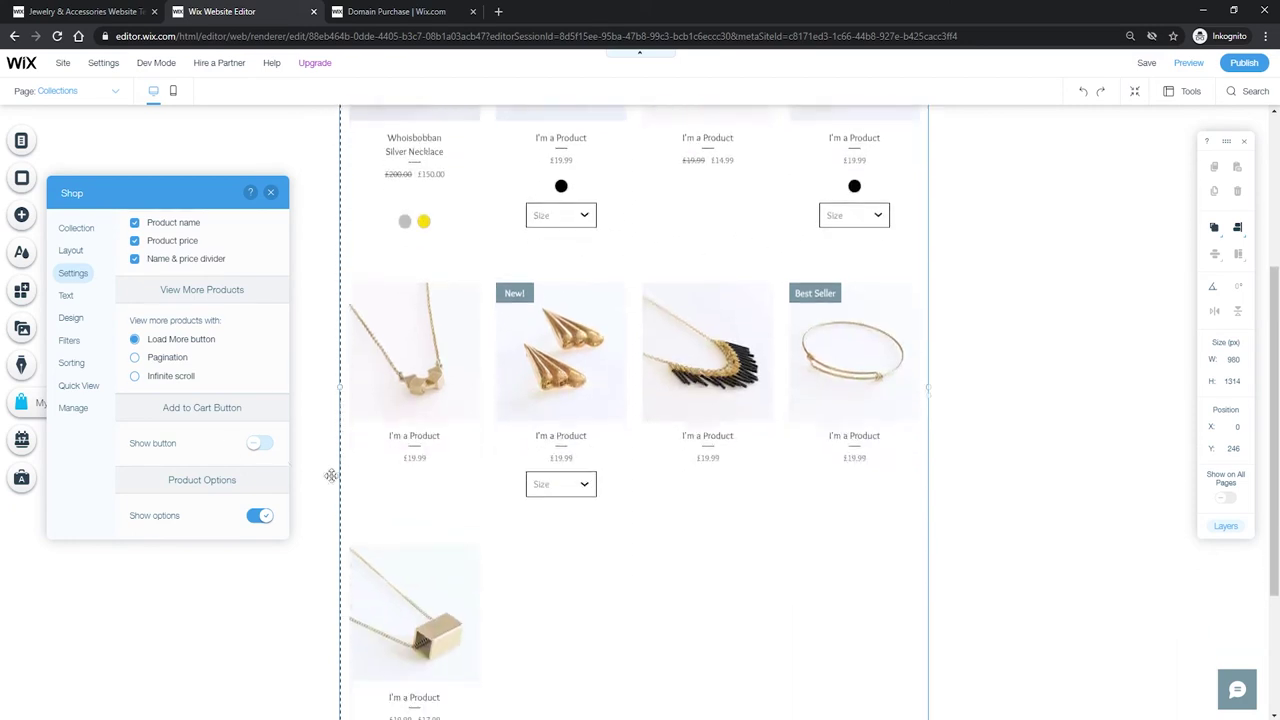
click(259, 515)
Examine the gallery's text settings and its design options for backgrounds, fonts, colours and the load more button.
click(65, 297)
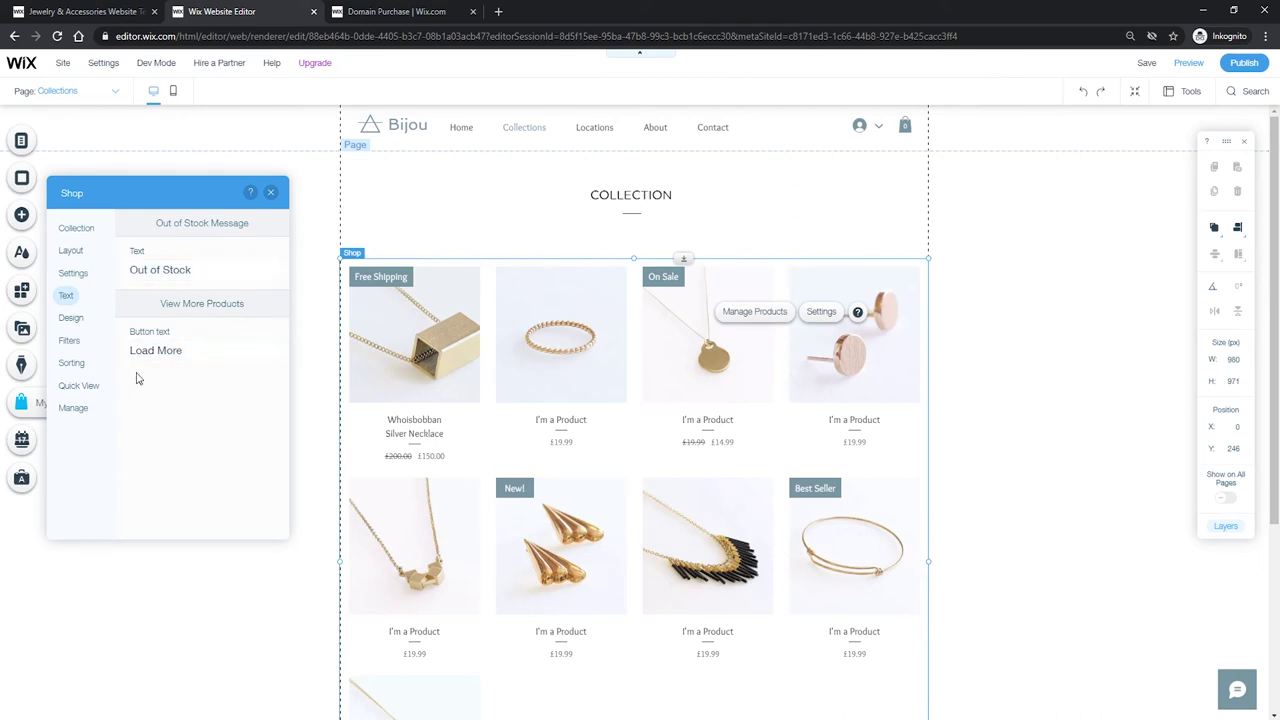
click(70, 317)
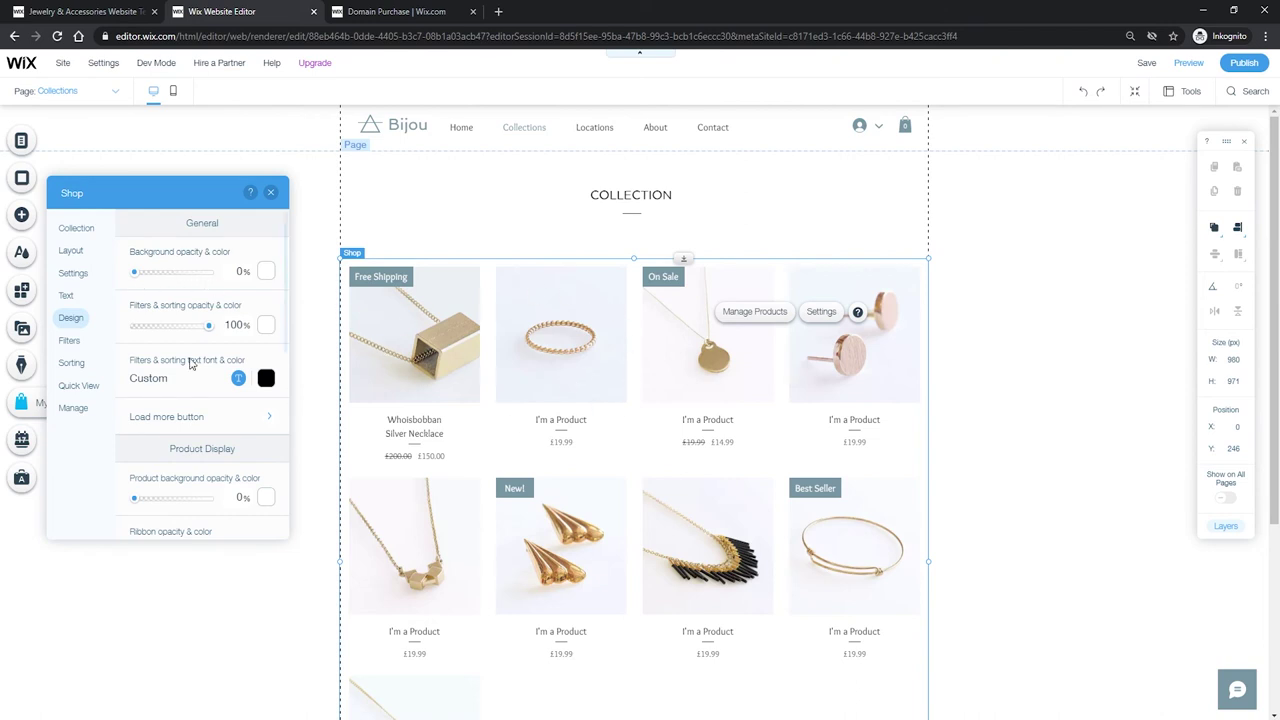
scroll(200, 310, down, 5)
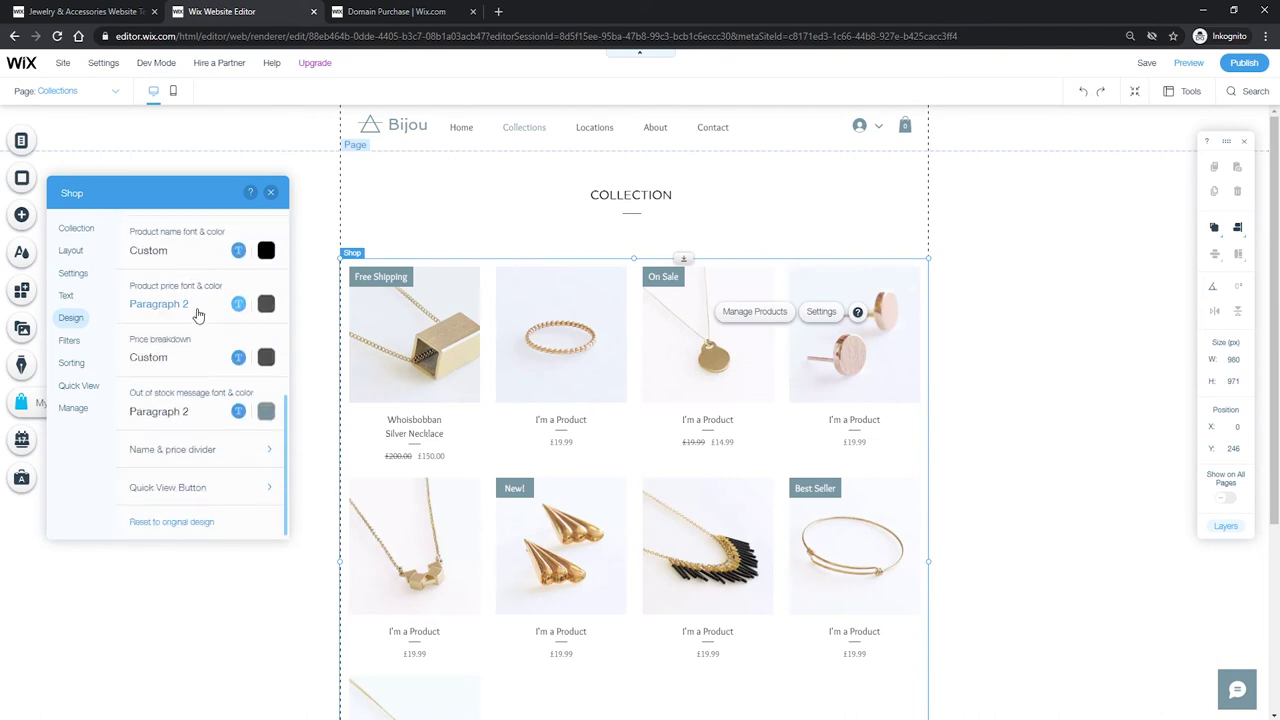
scroll(208, 330, up, 5)
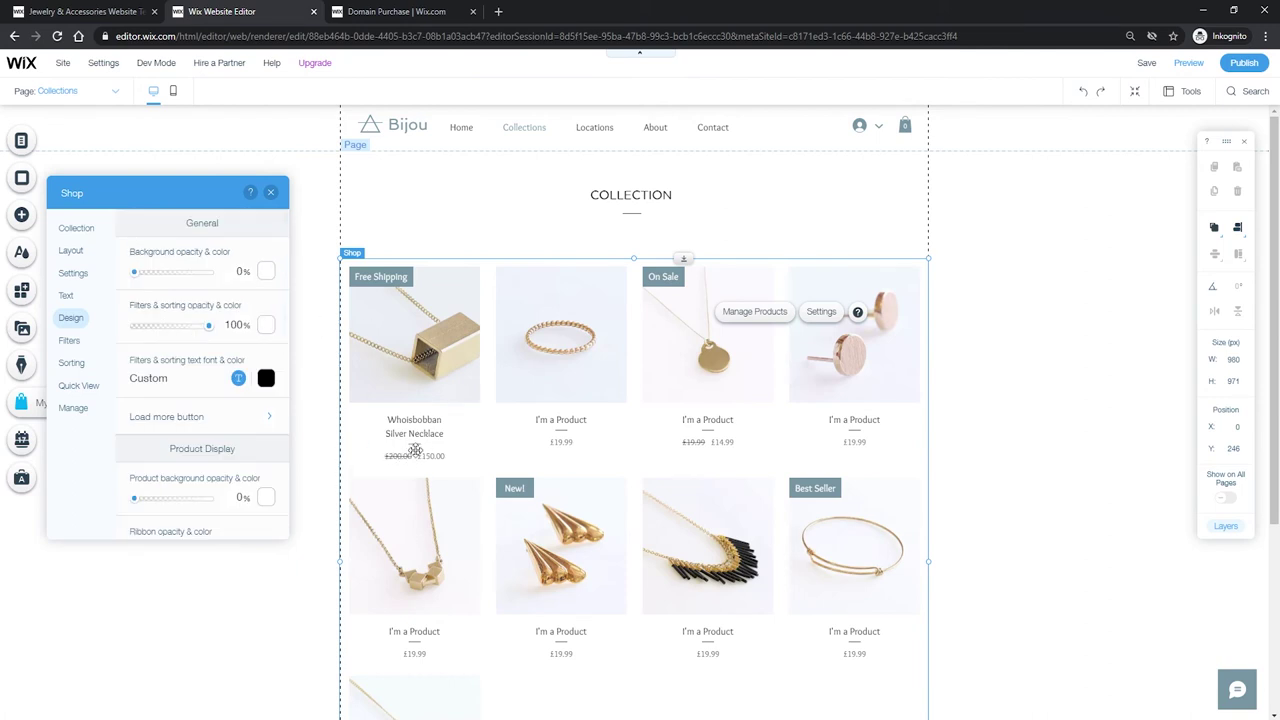
scroll(557, 420, down, 2)
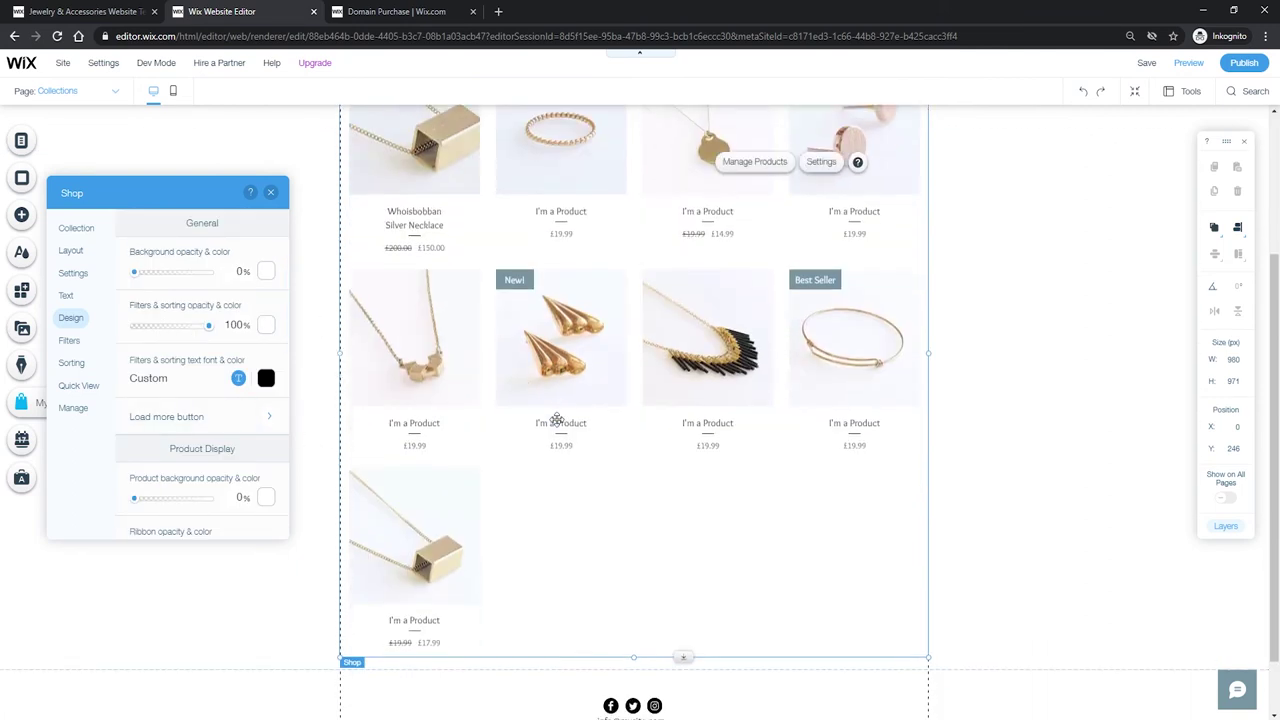
scroll(565, 428, up, 2)
scroll(565, 428, up, 1)
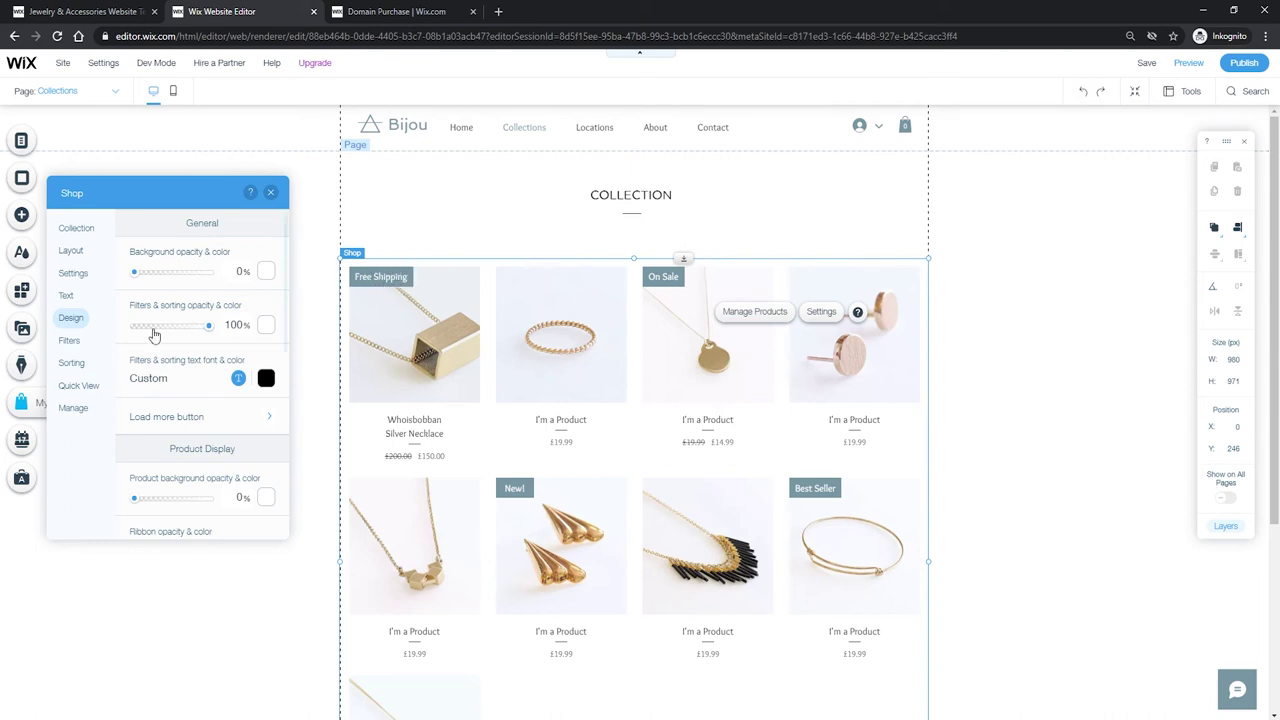
Turn on the Collections gallery's product filters and try showing its sorting options.
click(72, 341)
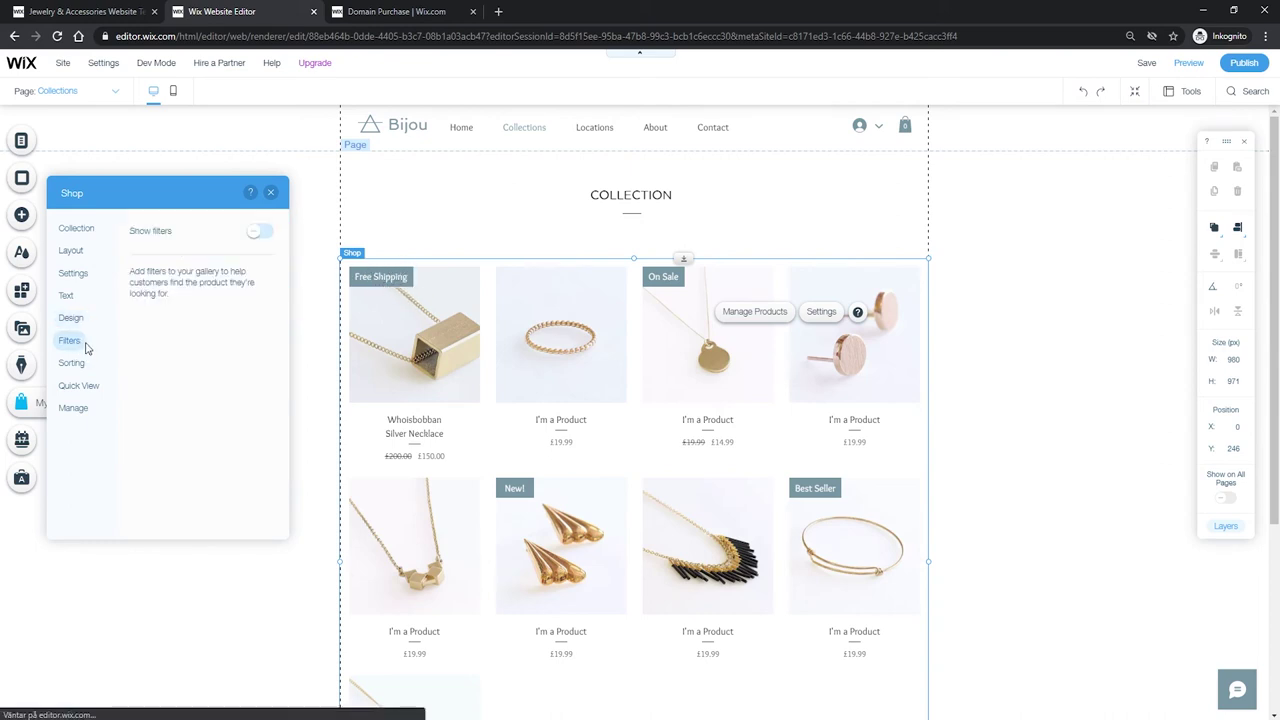
click(260, 231)
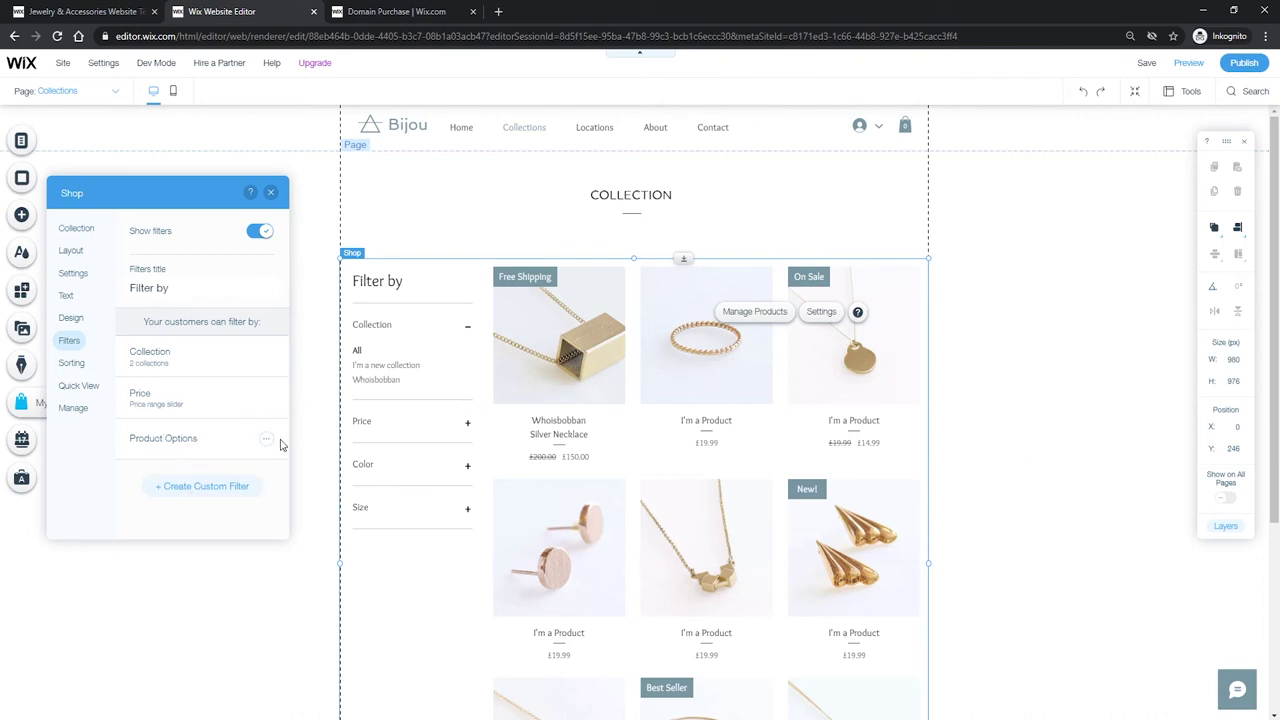
click(72, 364)
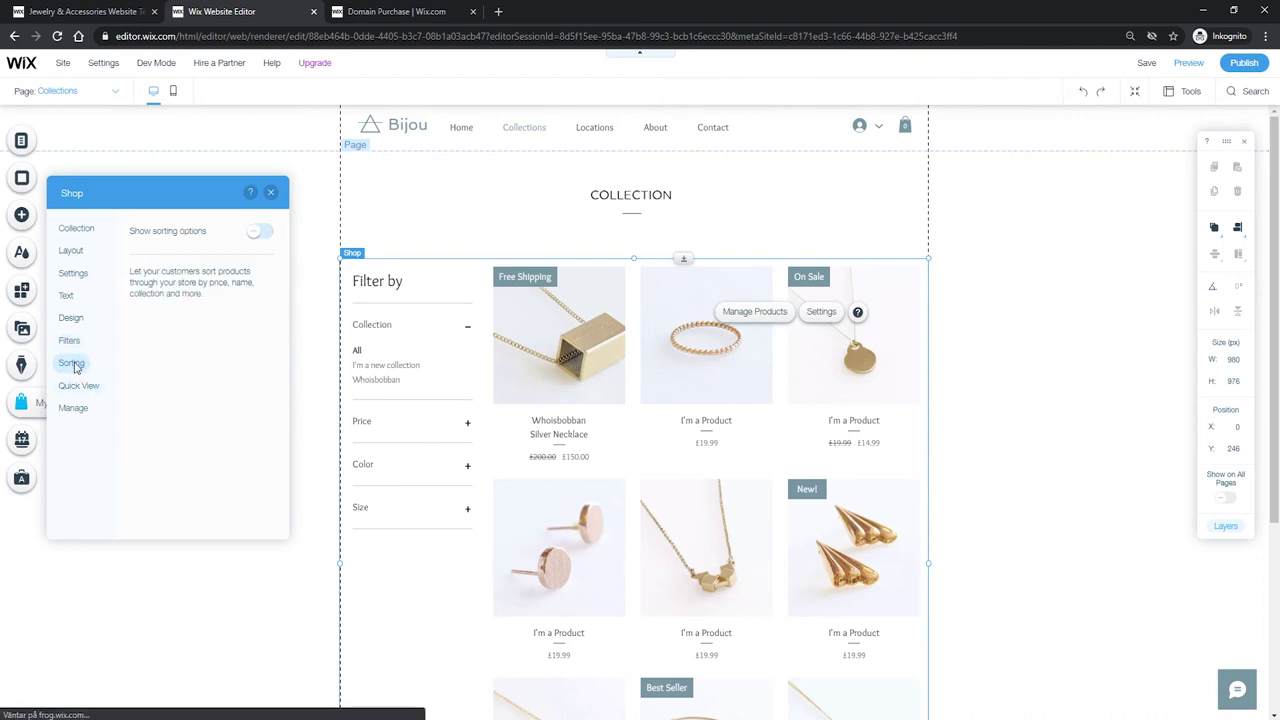
click(258, 232)
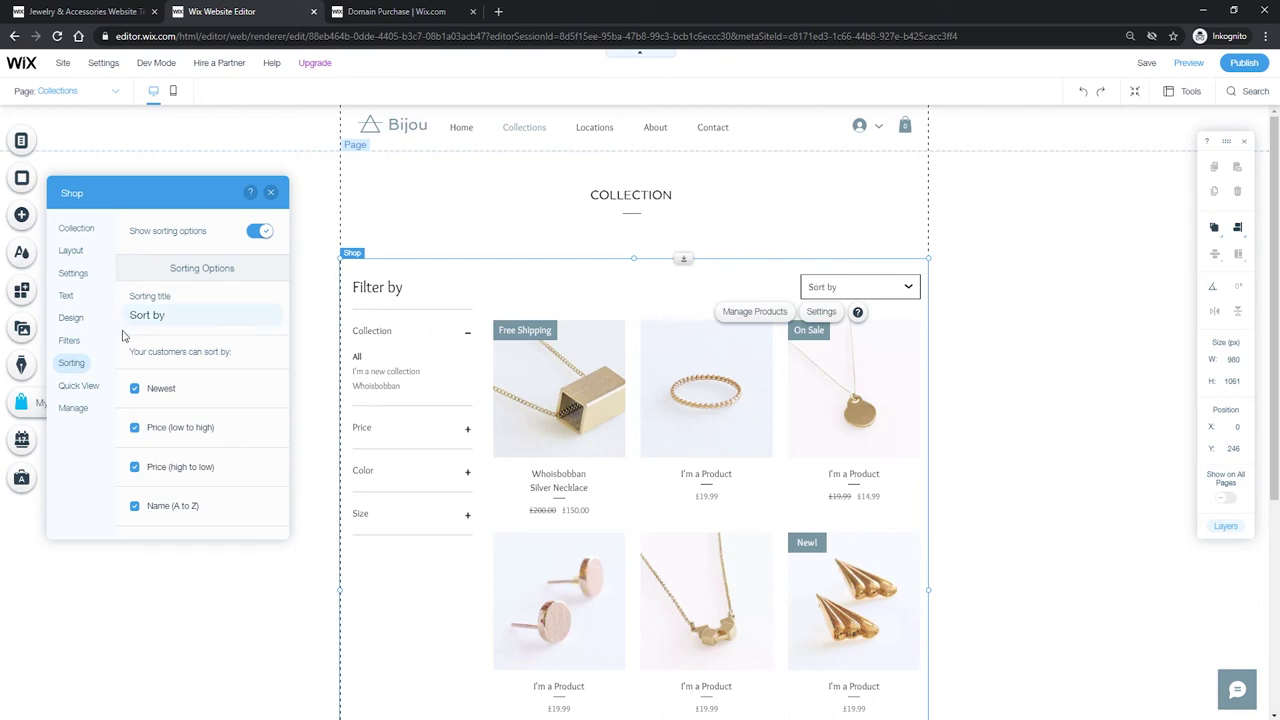
Review the gallery's Quick View and Manage options, close the shop settings and look through the product grid.
click(86, 389)
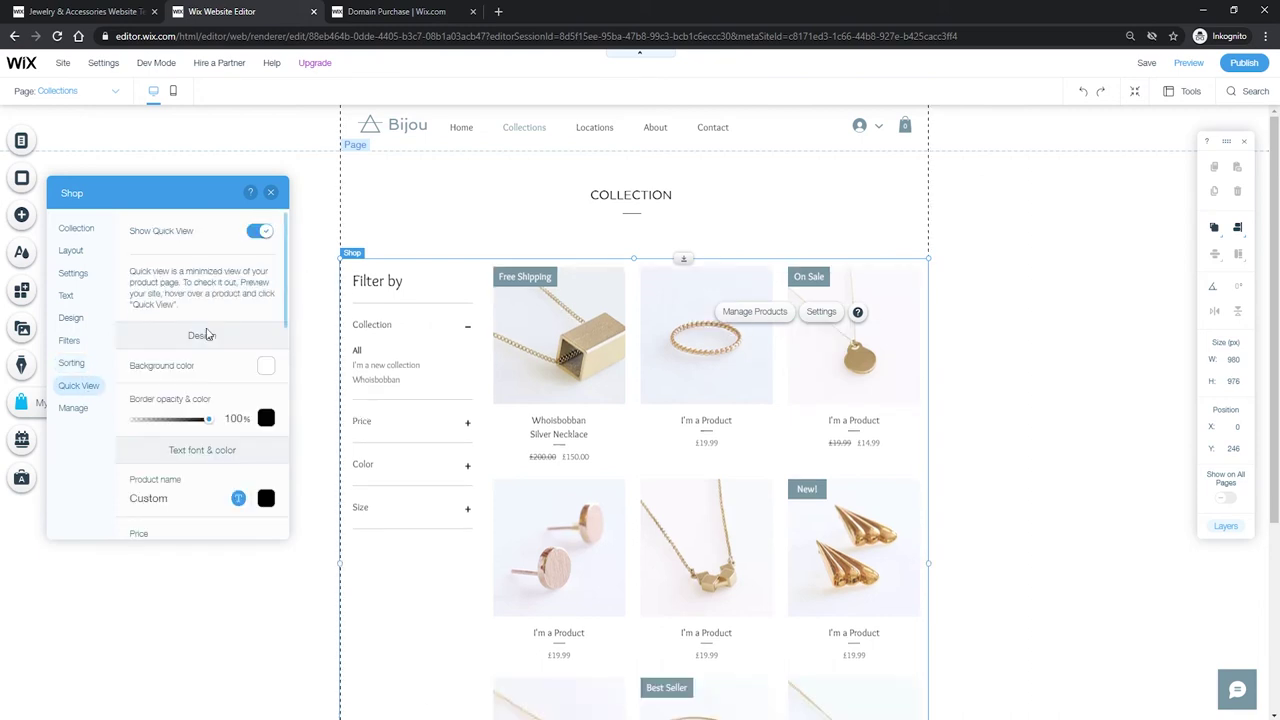
scroll(207, 335, down, 1)
scroll(227, 293, up, 1)
click(76, 408)
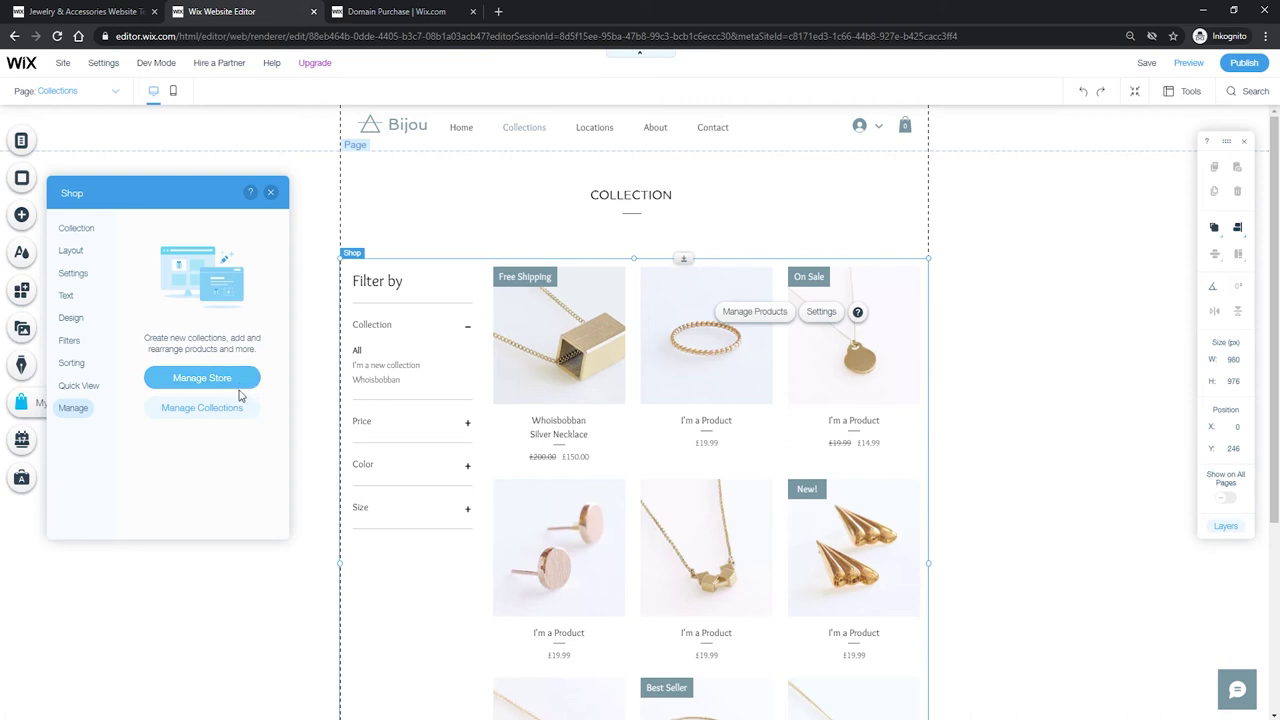
click(271, 194)
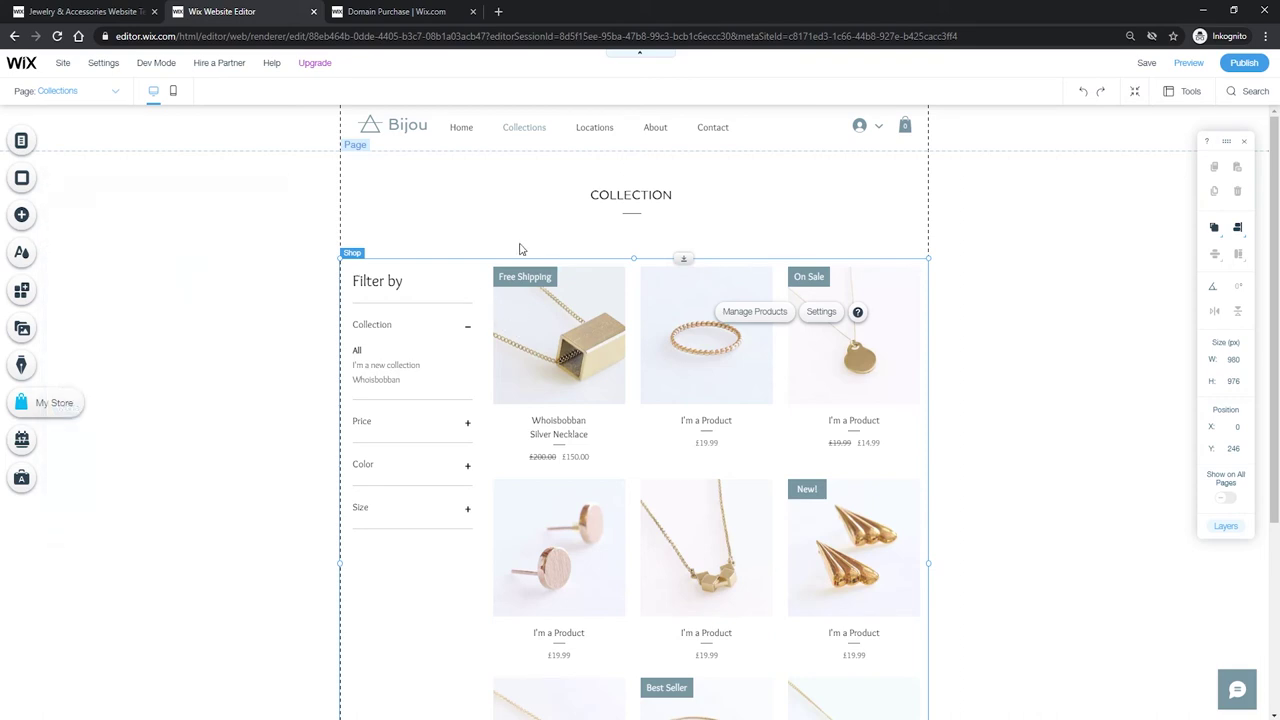
scroll(790, 260, down, 5)
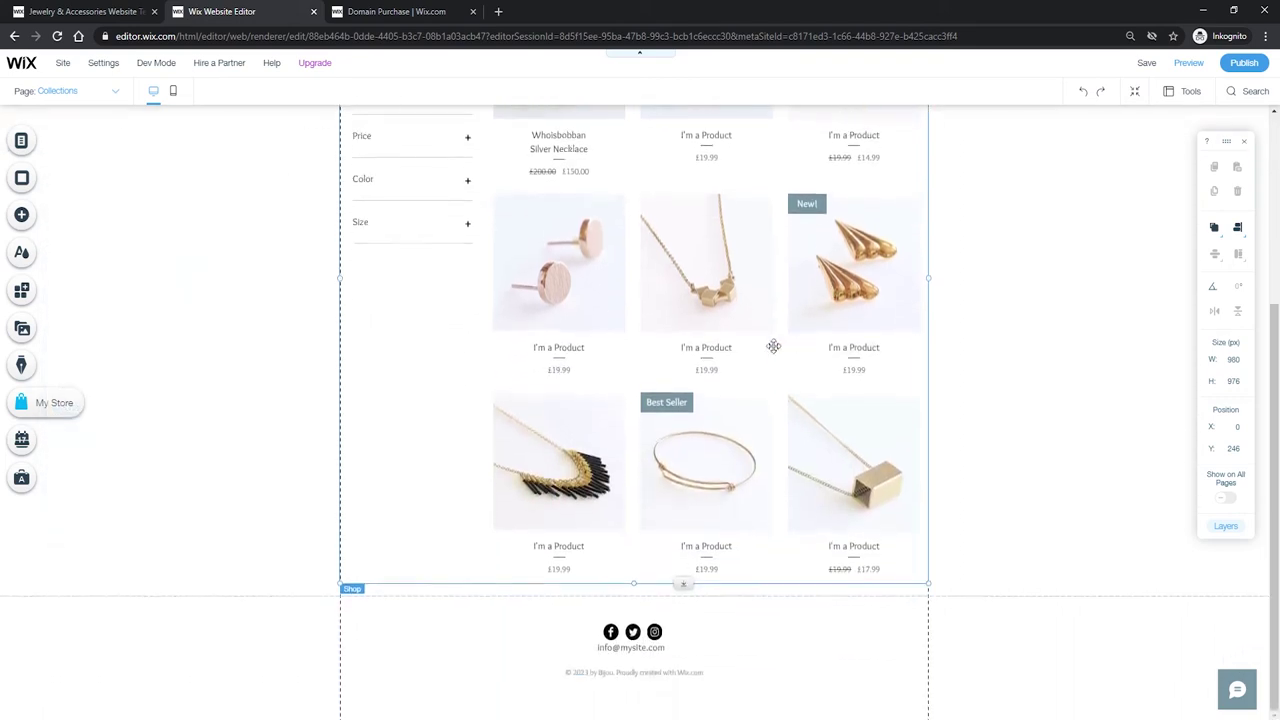
scroll(700, 290, up, 5)
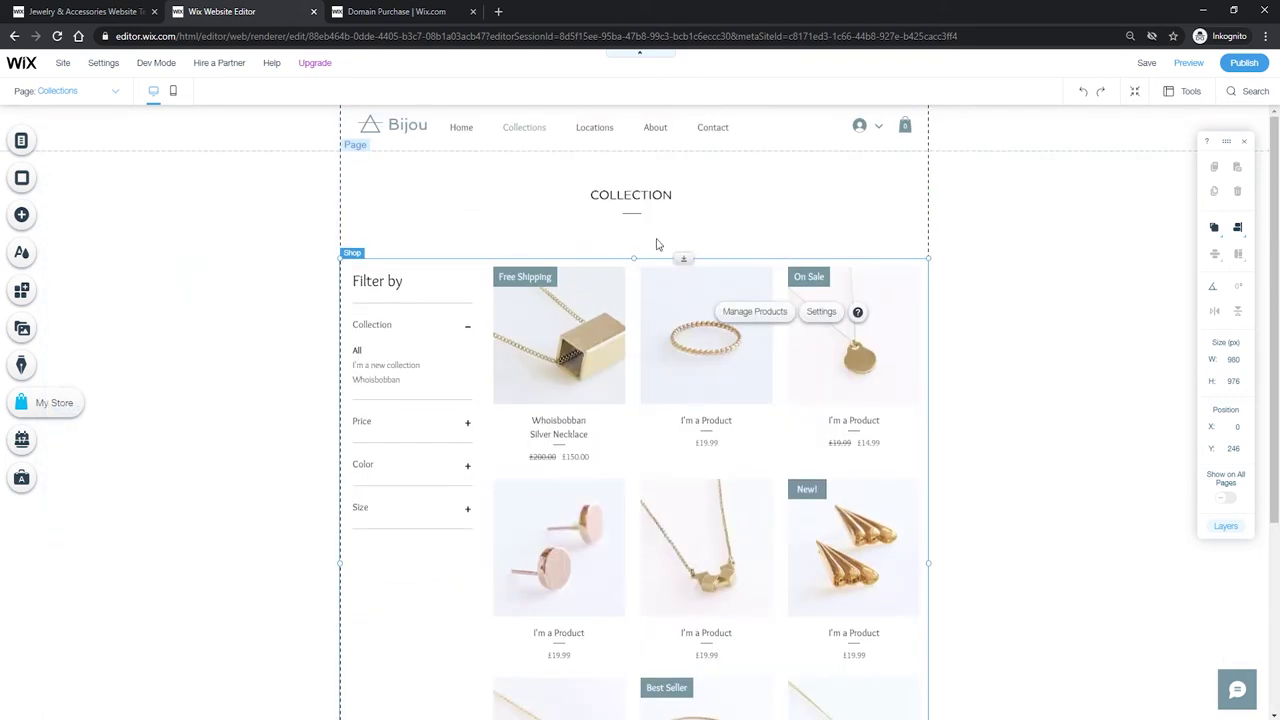
Examine the text settings of the COLLECTION heading and select the line beneath it to see its options.
click(638, 197)
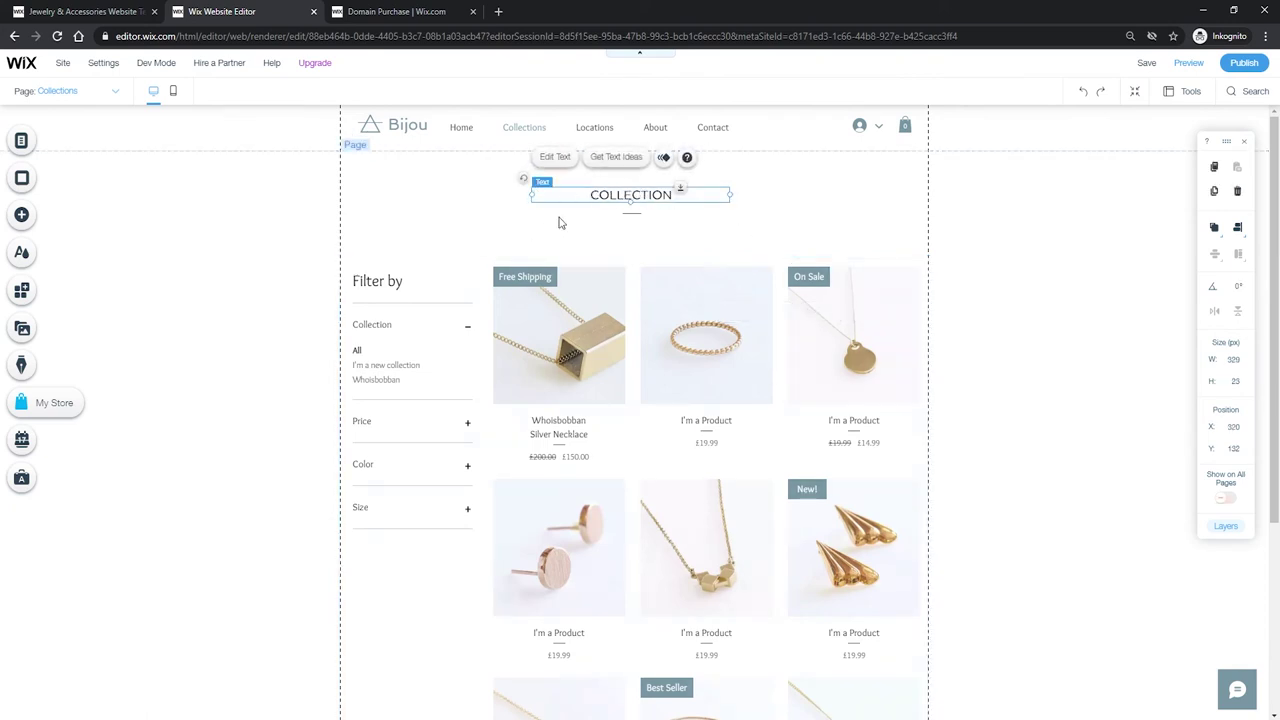
double_click(608, 197)
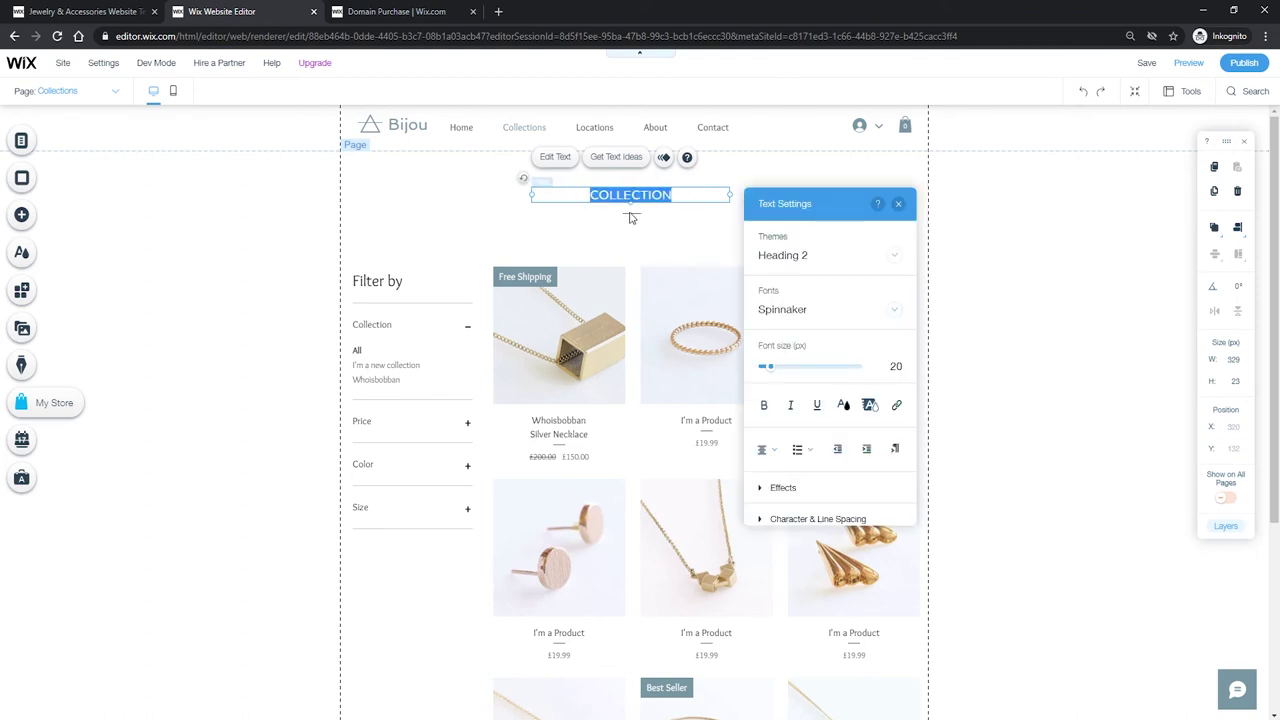
click(631, 213)
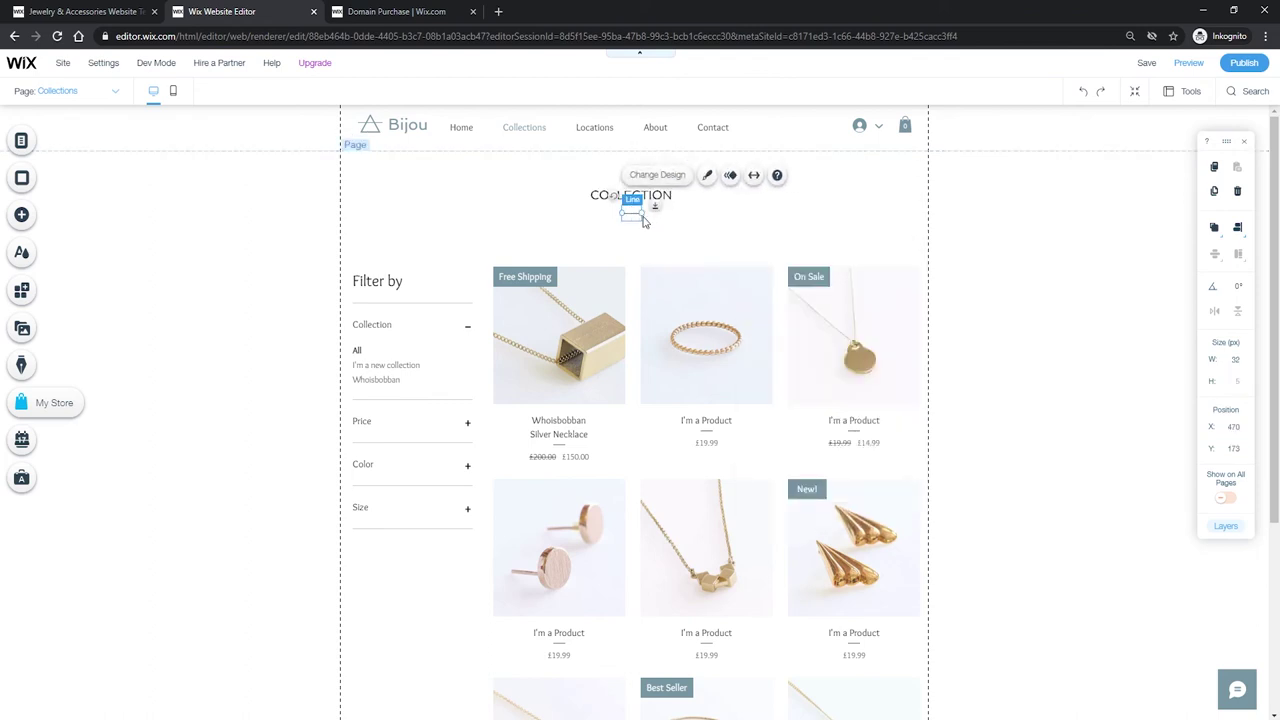
click(227, 205)
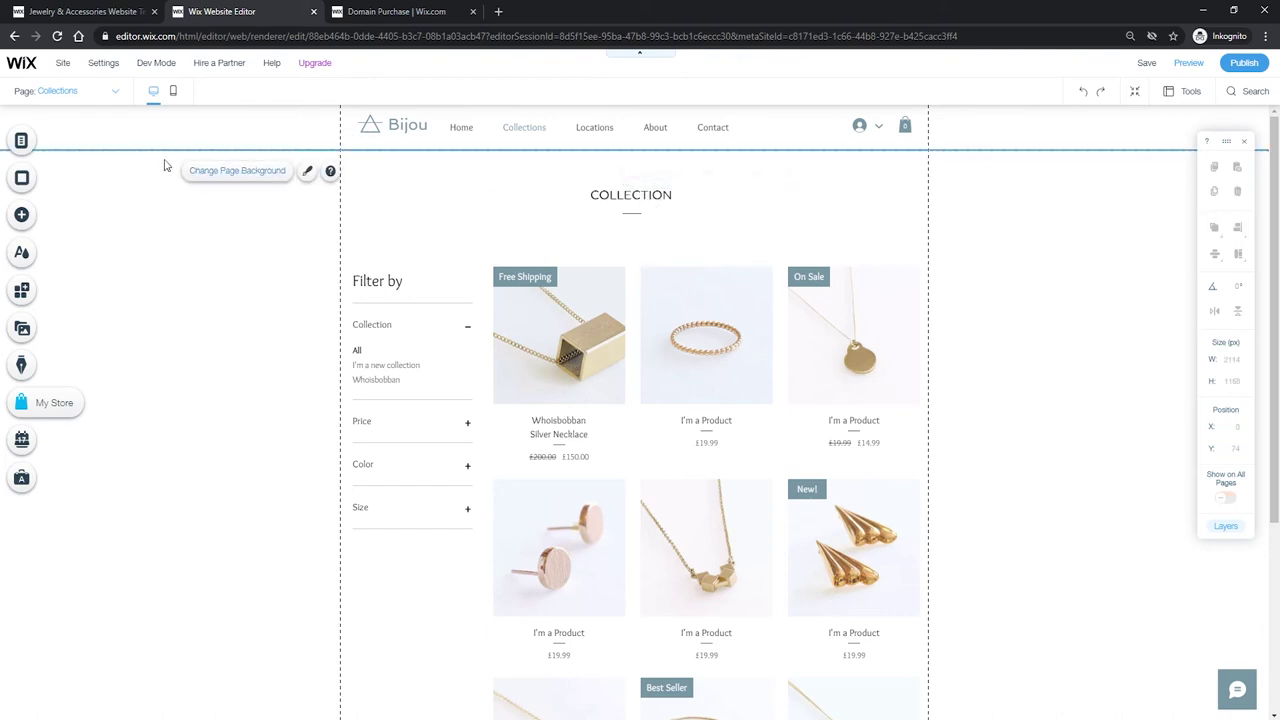
Switch to the Locations page, look through its boutique stockists, and open the About page.
click(100, 103)
click(71, 174)
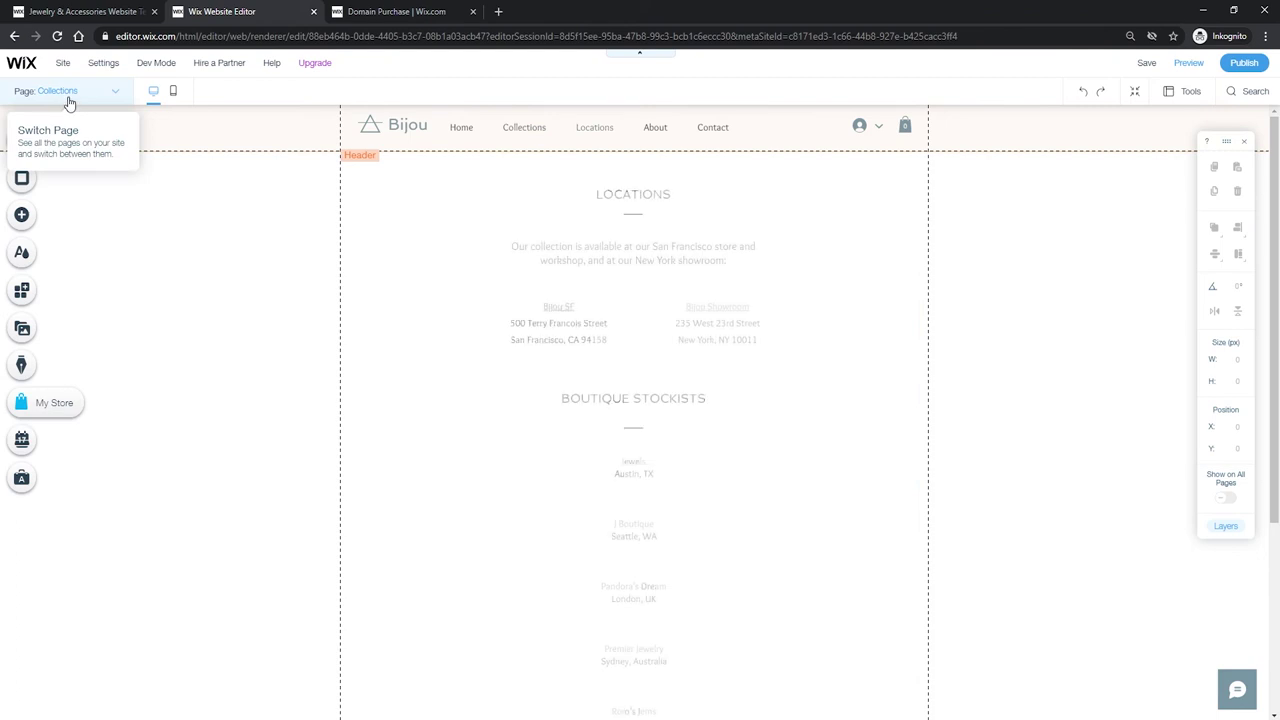
scroll(600, 300, down, 3)
scroll(643, 405, up, 1)
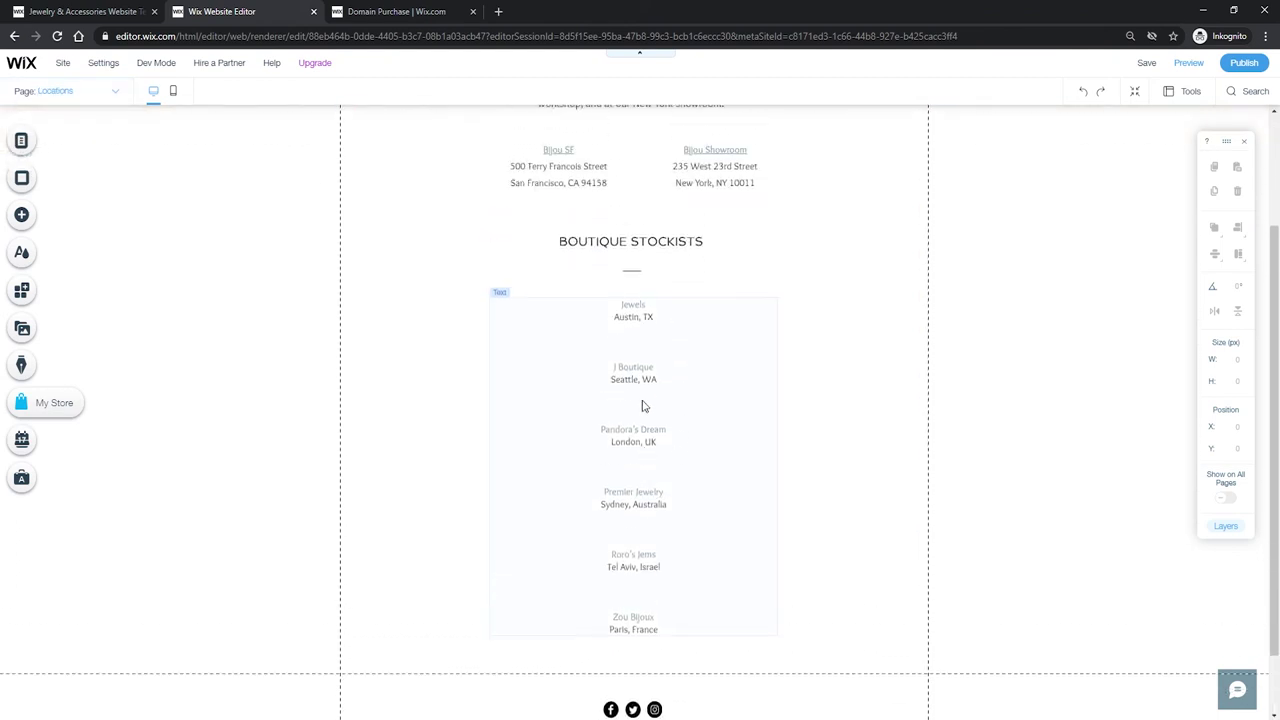
scroll(600, 350, up, 2)
click(103, 91)
click(58, 190)
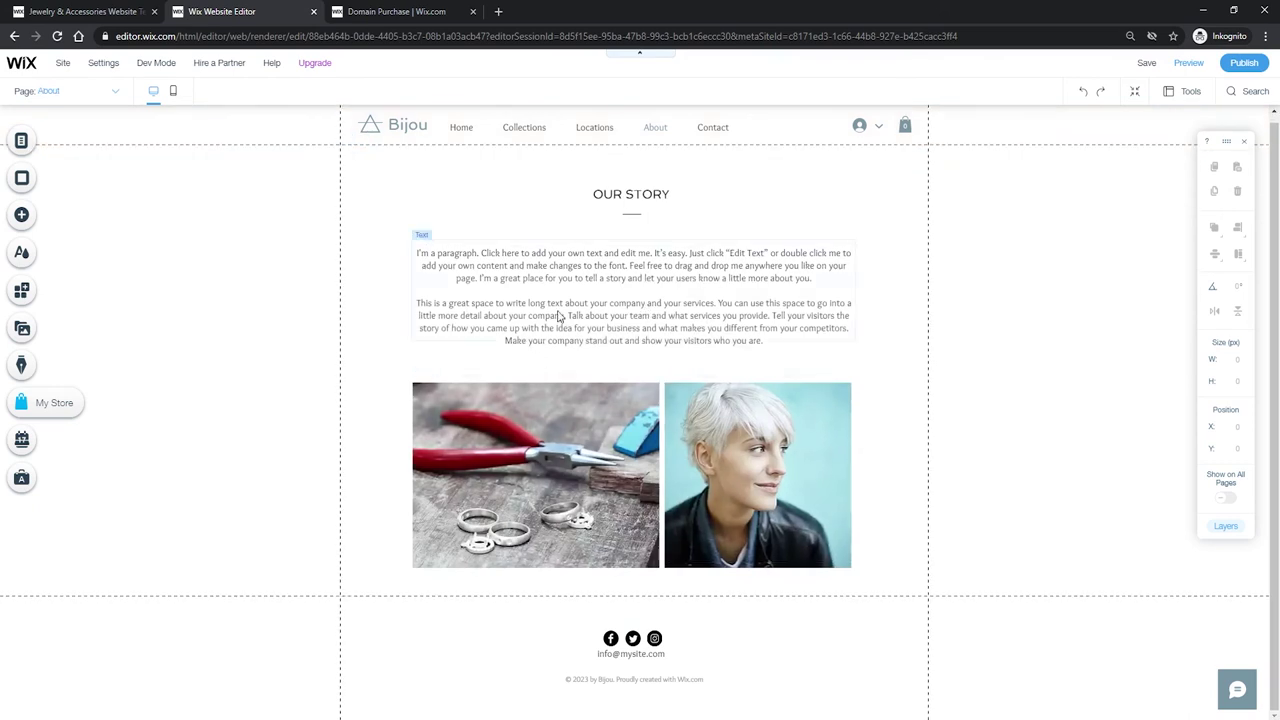
Open the Contact page and inspect its intro text, contact form and heading.
click(84, 104)
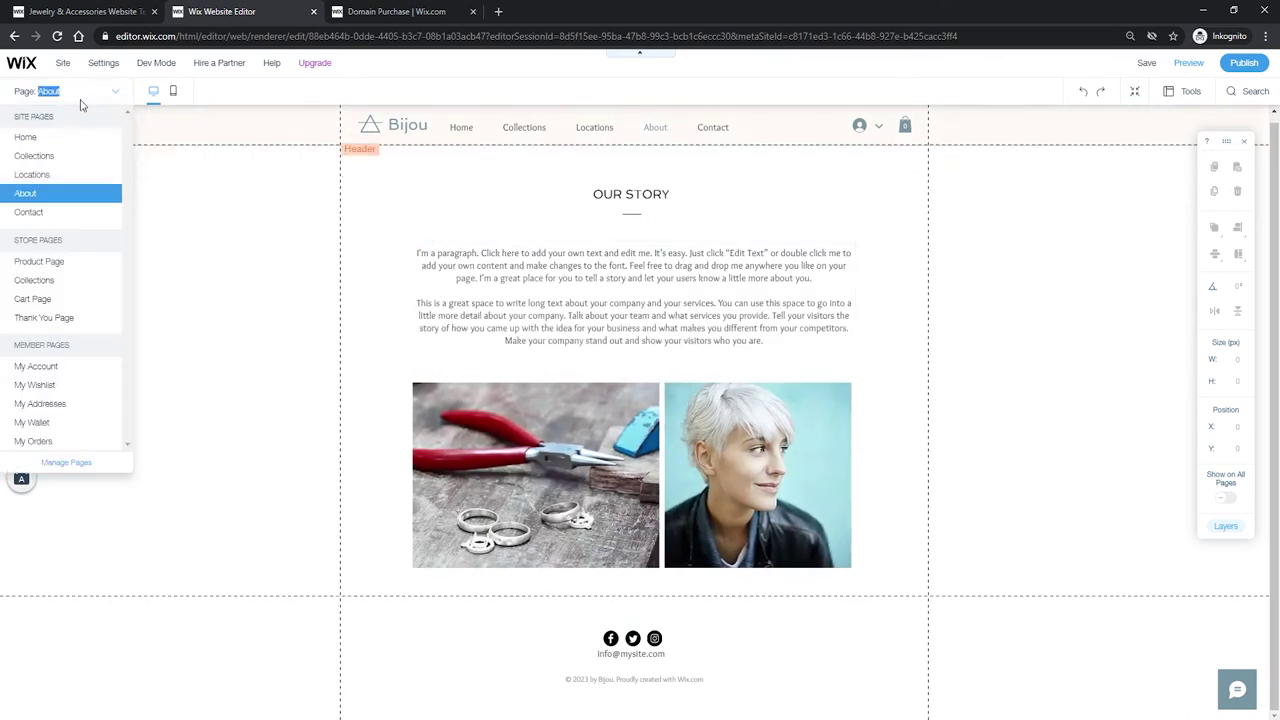
click(30, 213)
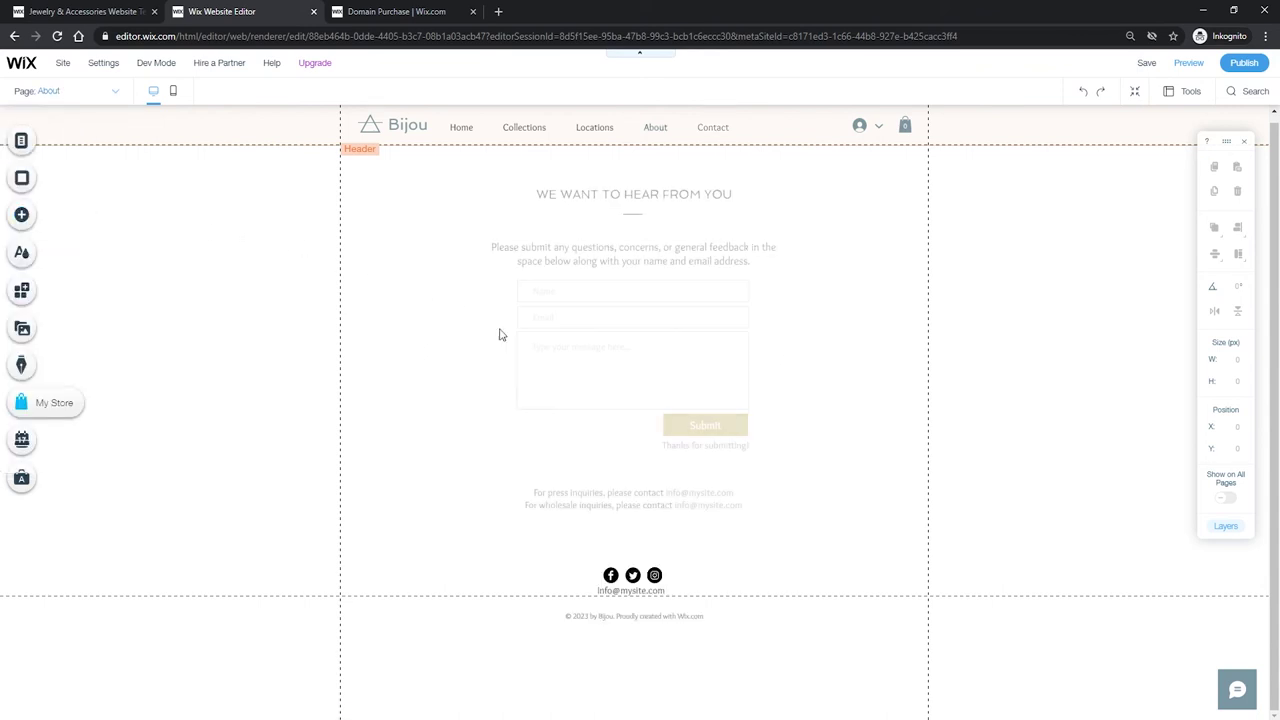
click(678, 258)
click(654, 298)
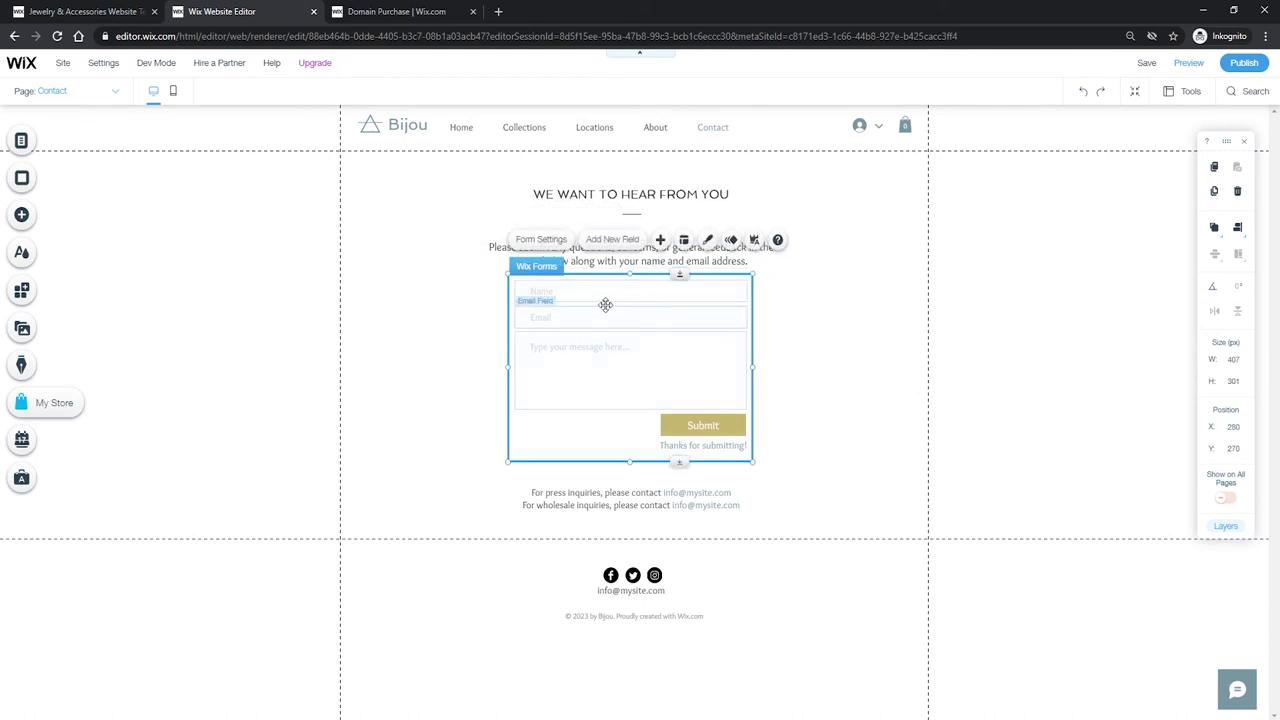
click(583, 196)
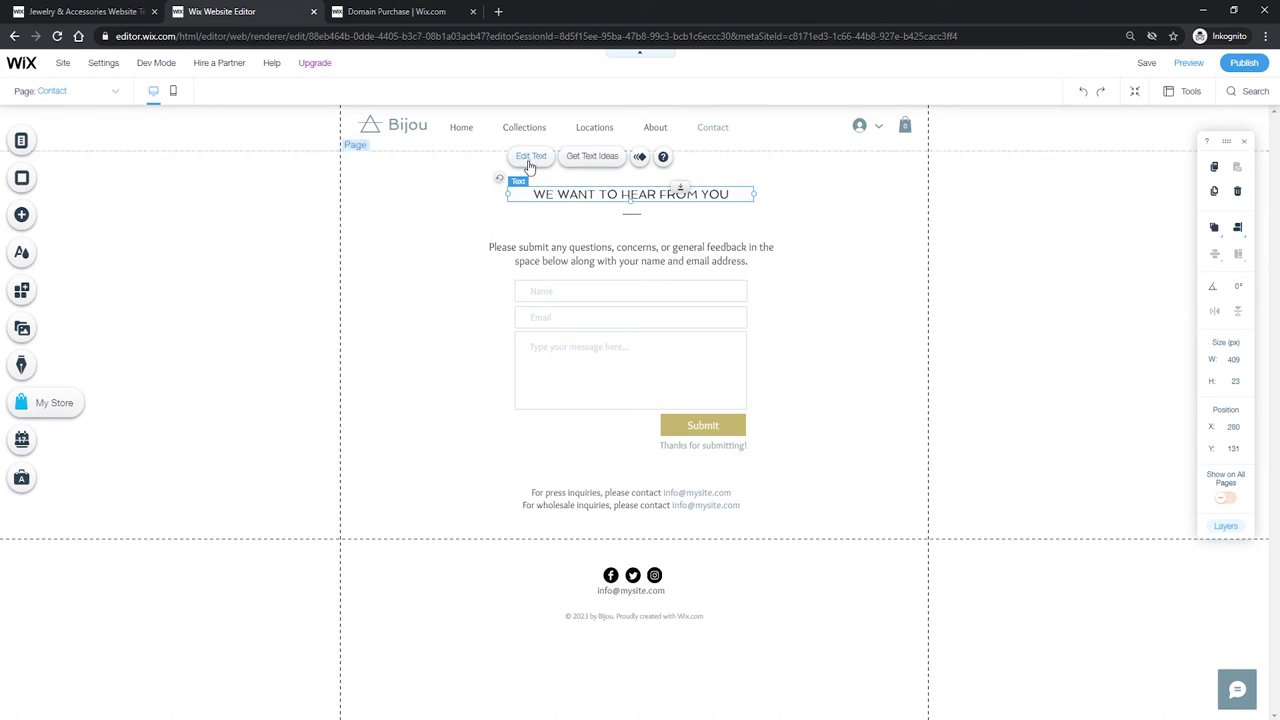
click(406, 206)
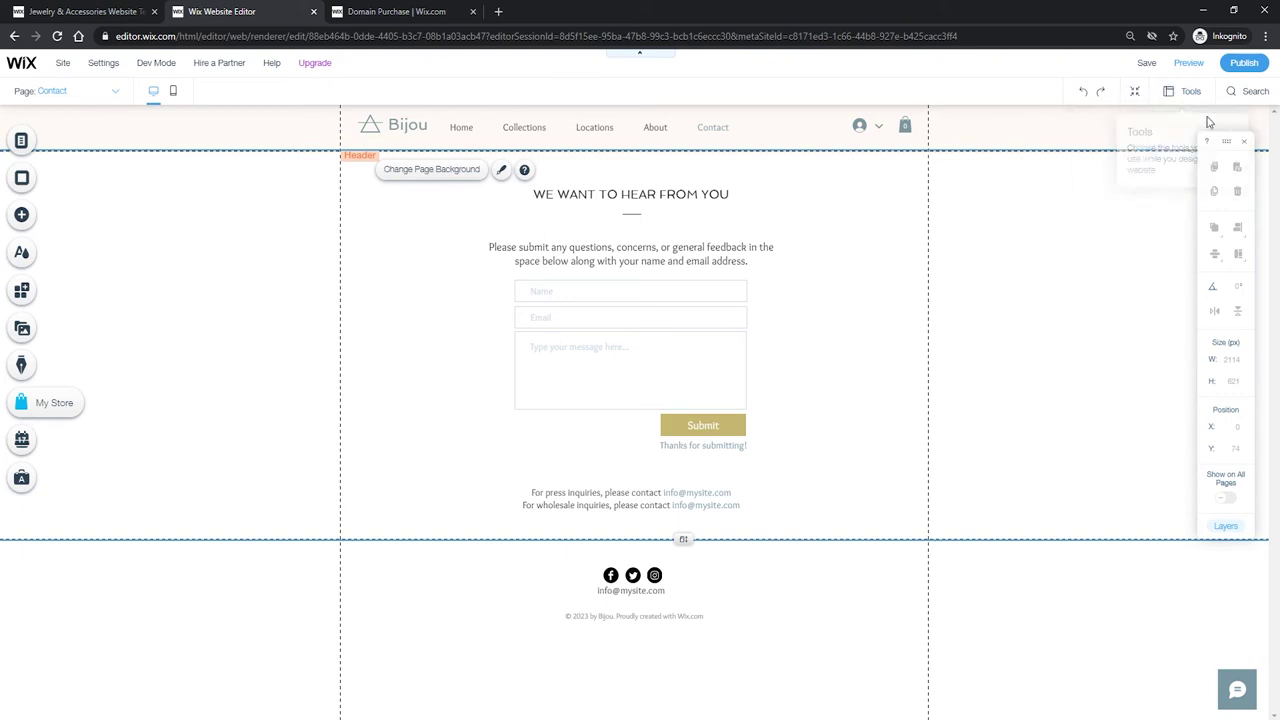
Publish the site and open the live version.
click(1244, 63)
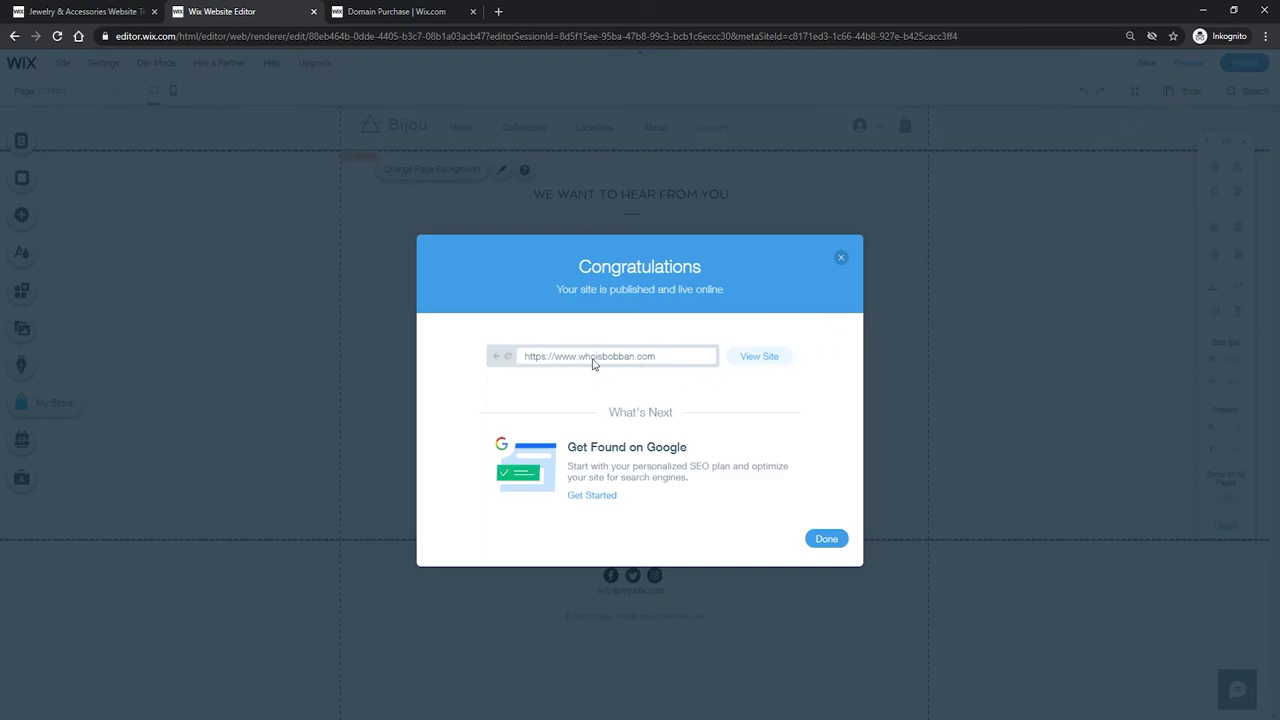
click(760, 362)
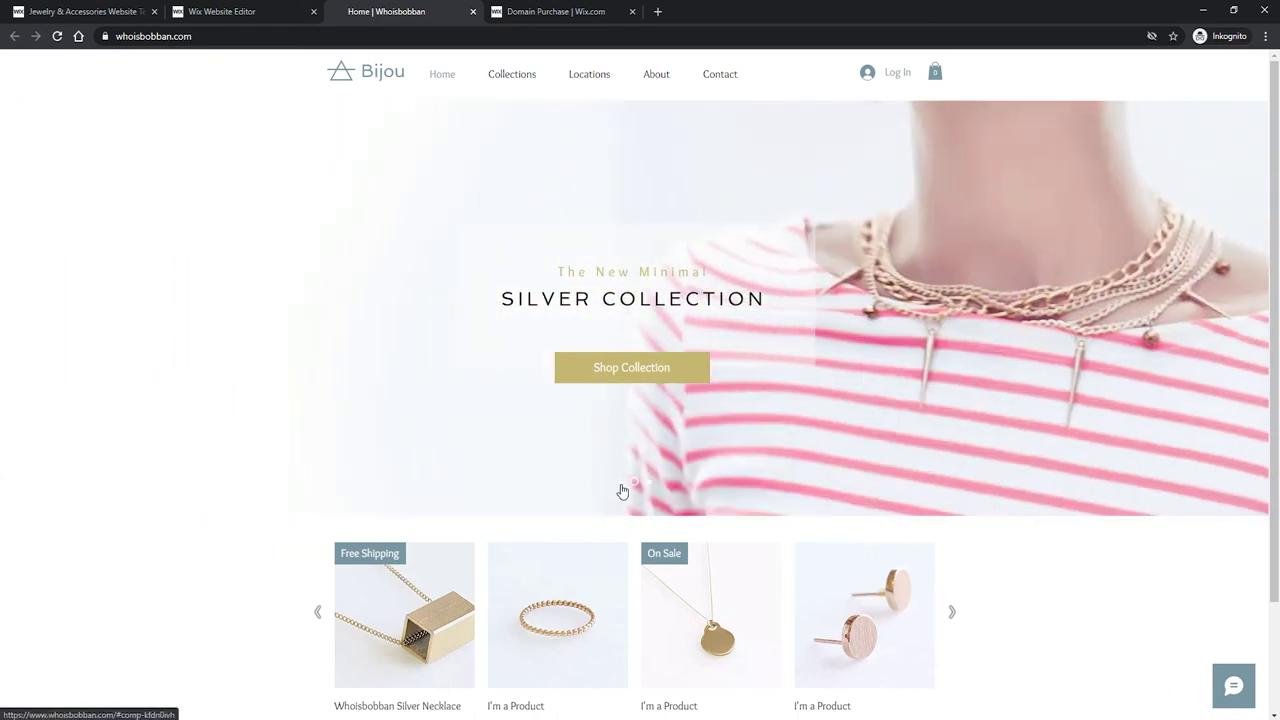
Change the slide in the live home page's slideshow and open the shop collection to browse its products.
click(621, 487)
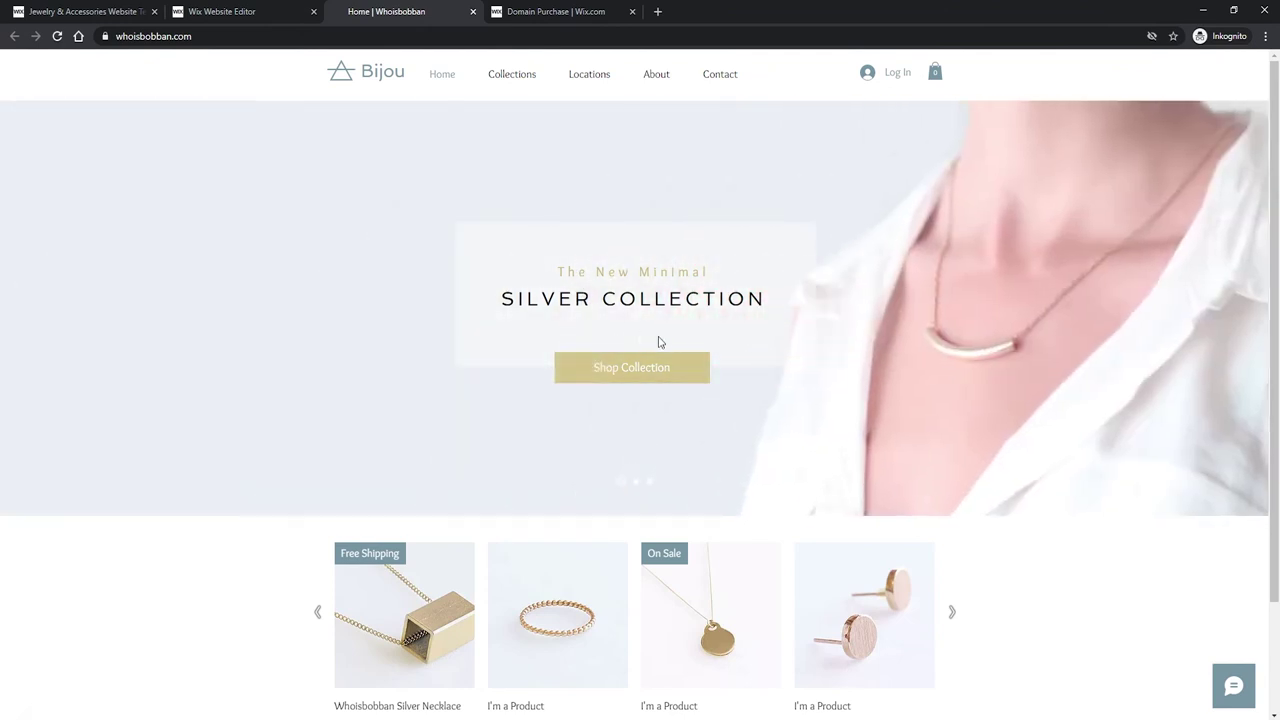
click(657, 386)
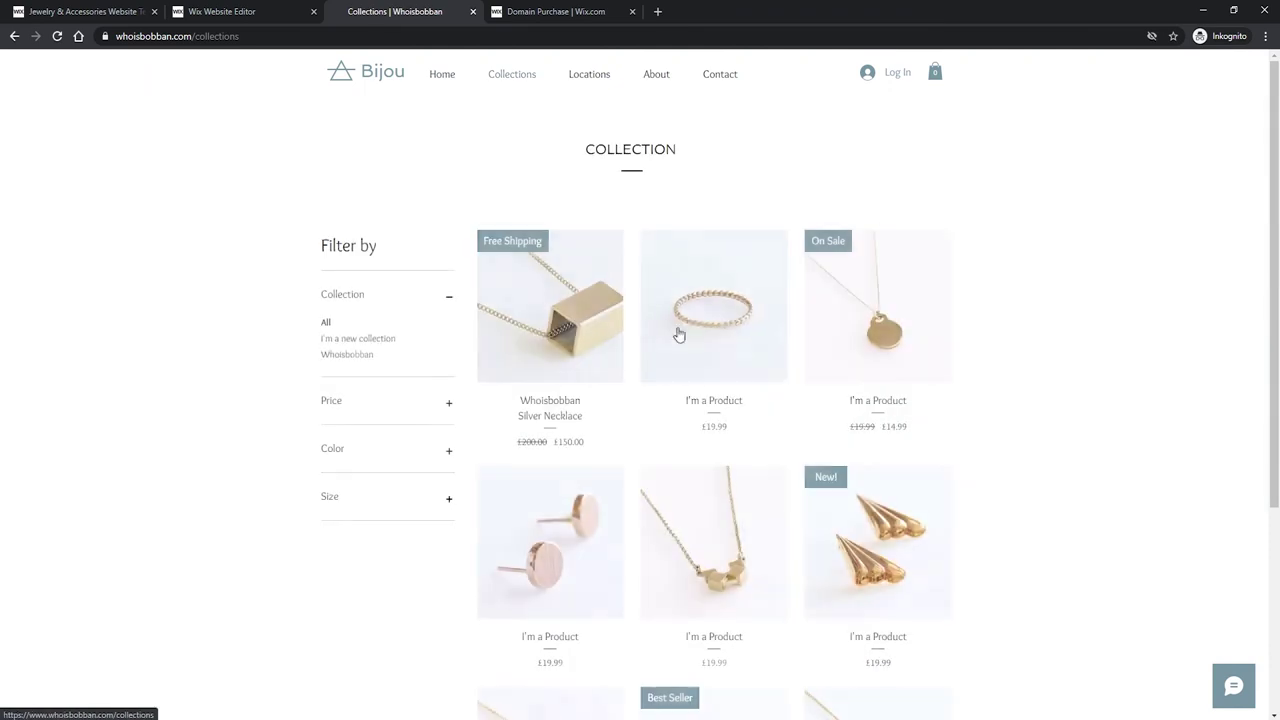
scroll(666, 357, down, 1)
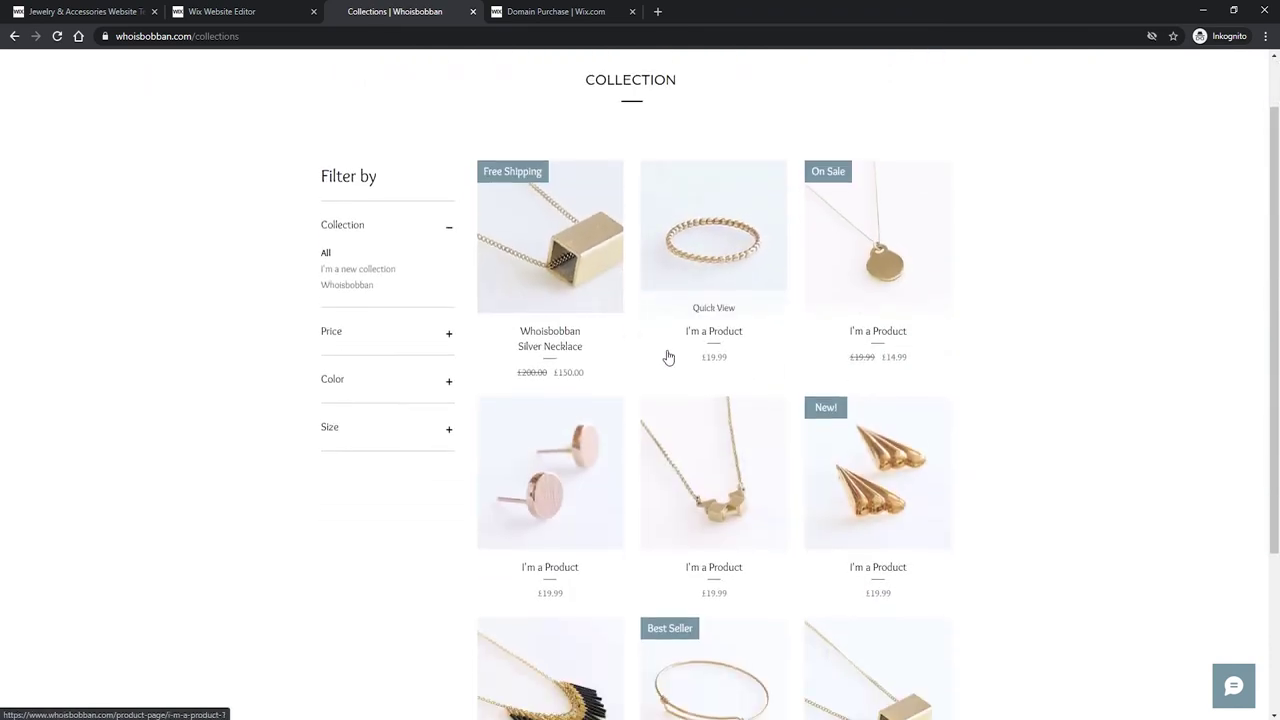
Test the Whoisbobban Silver Necklace's Quick View with the custom text "Whoisbobban", choosing Gold and then the grey color.
click(549, 293)
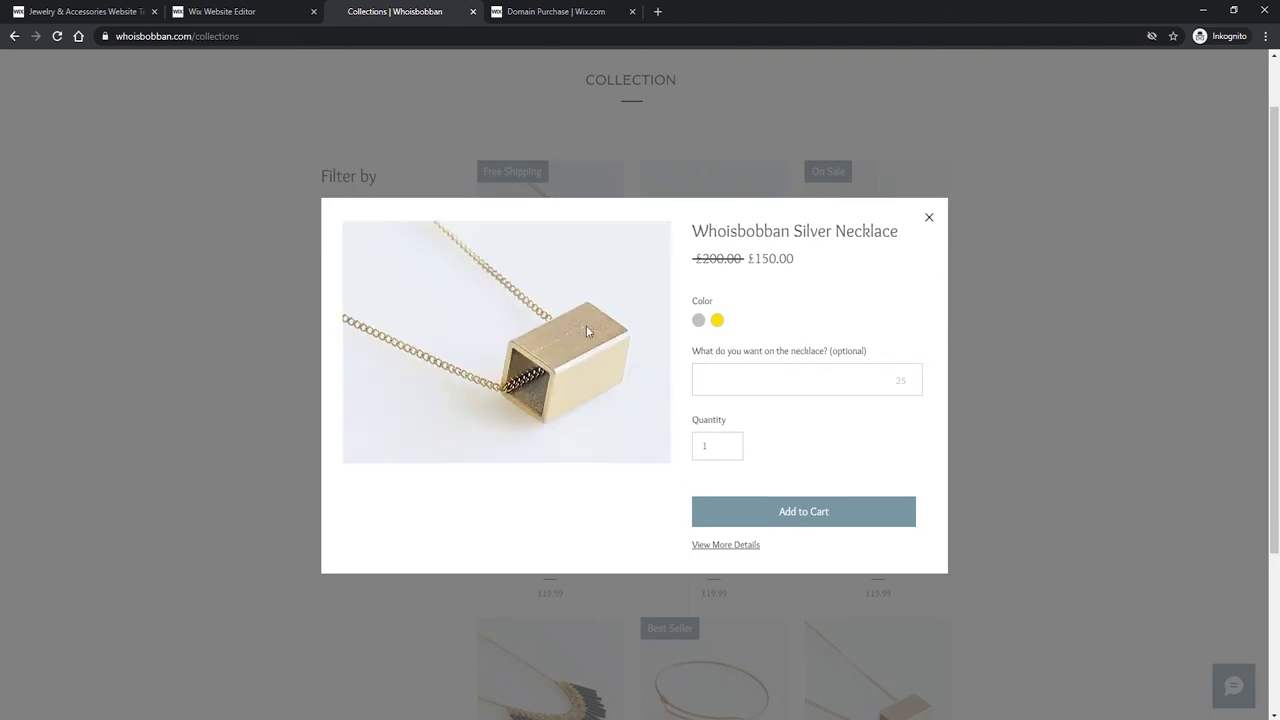
drag(699, 357, 829, 354)
click(829, 354)
click(800, 378)
click(799, 379)
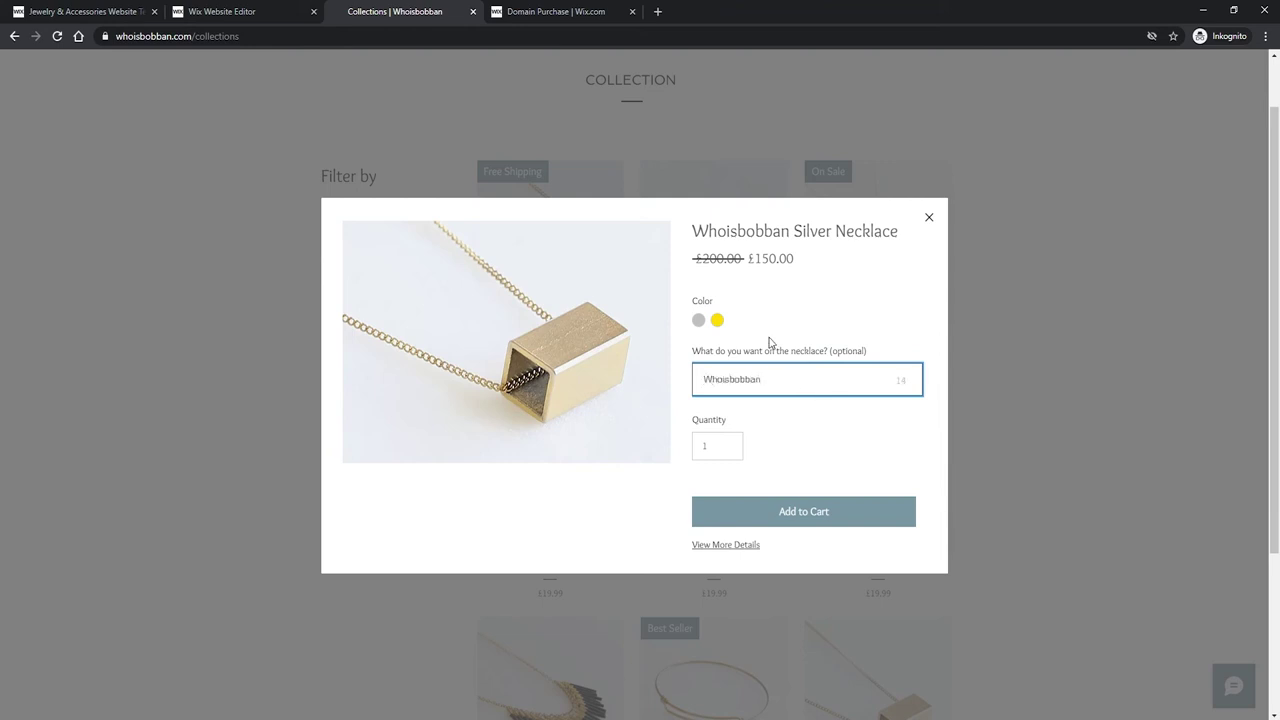
click(716, 320)
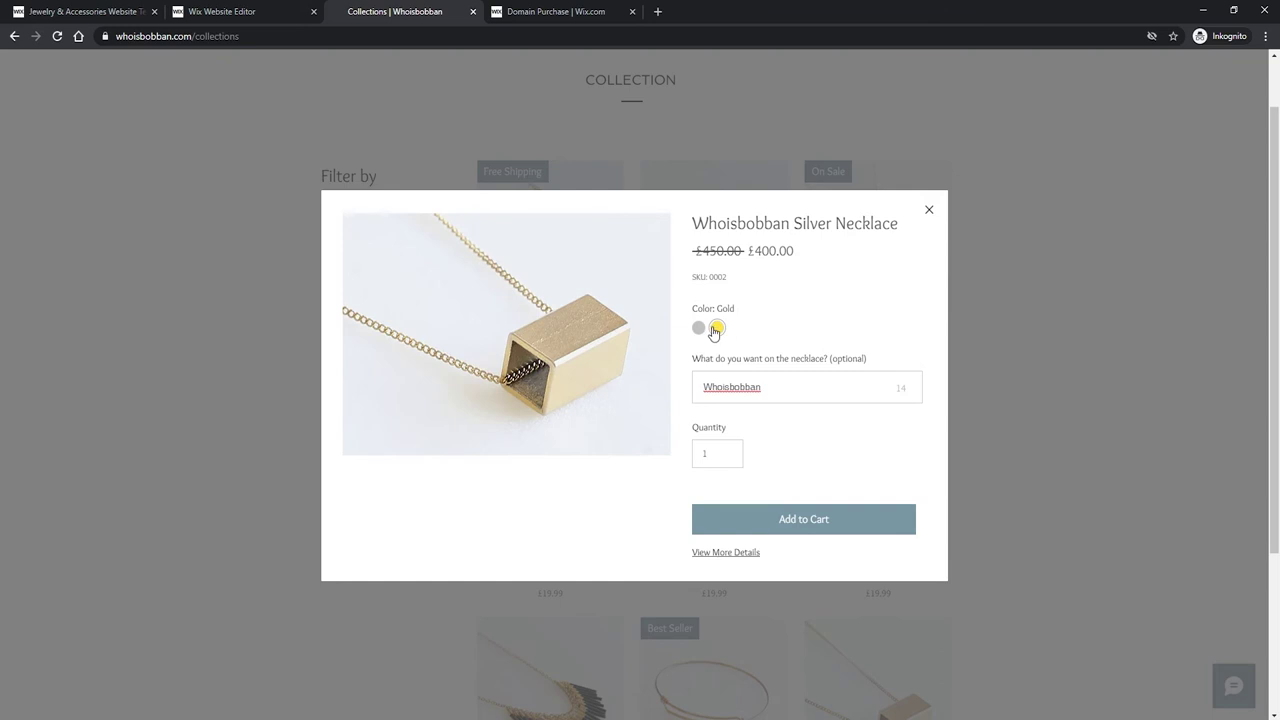
click(700, 329)
Open the necklace's full product page, expand and collapse its Return Policy section, and look over the page.
click(731, 554)
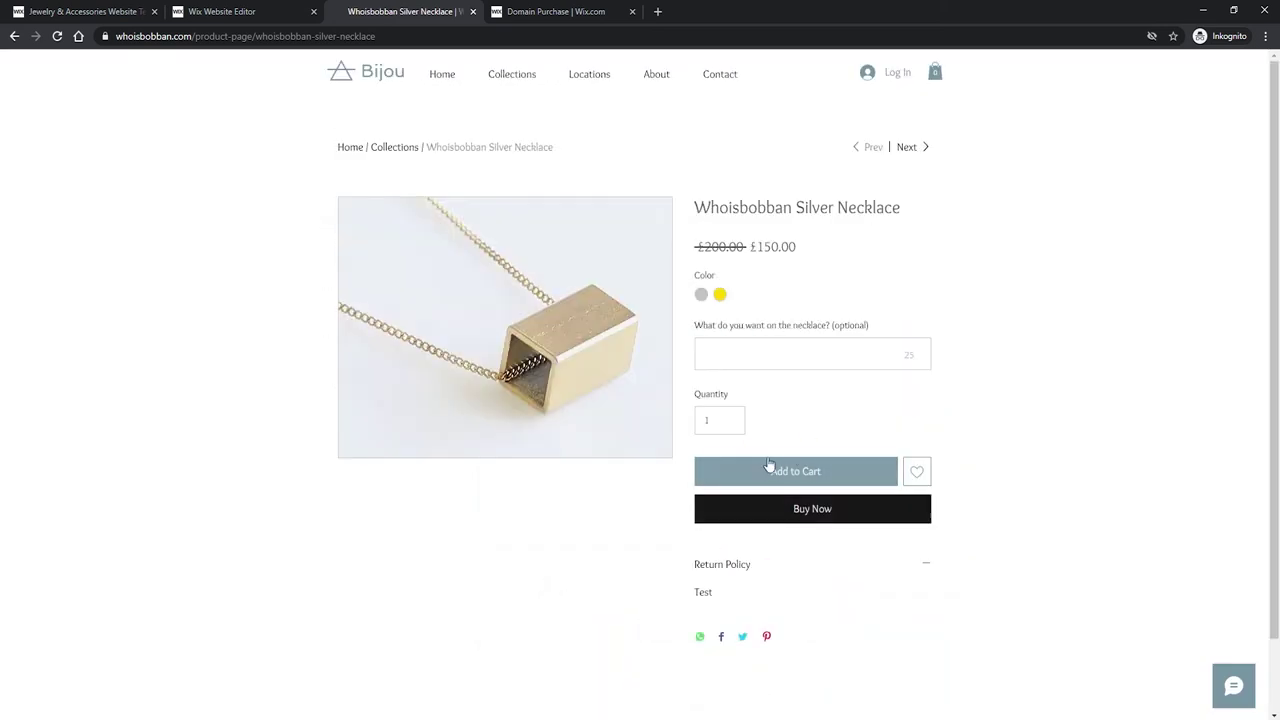
scroll(860, 495, down, 1)
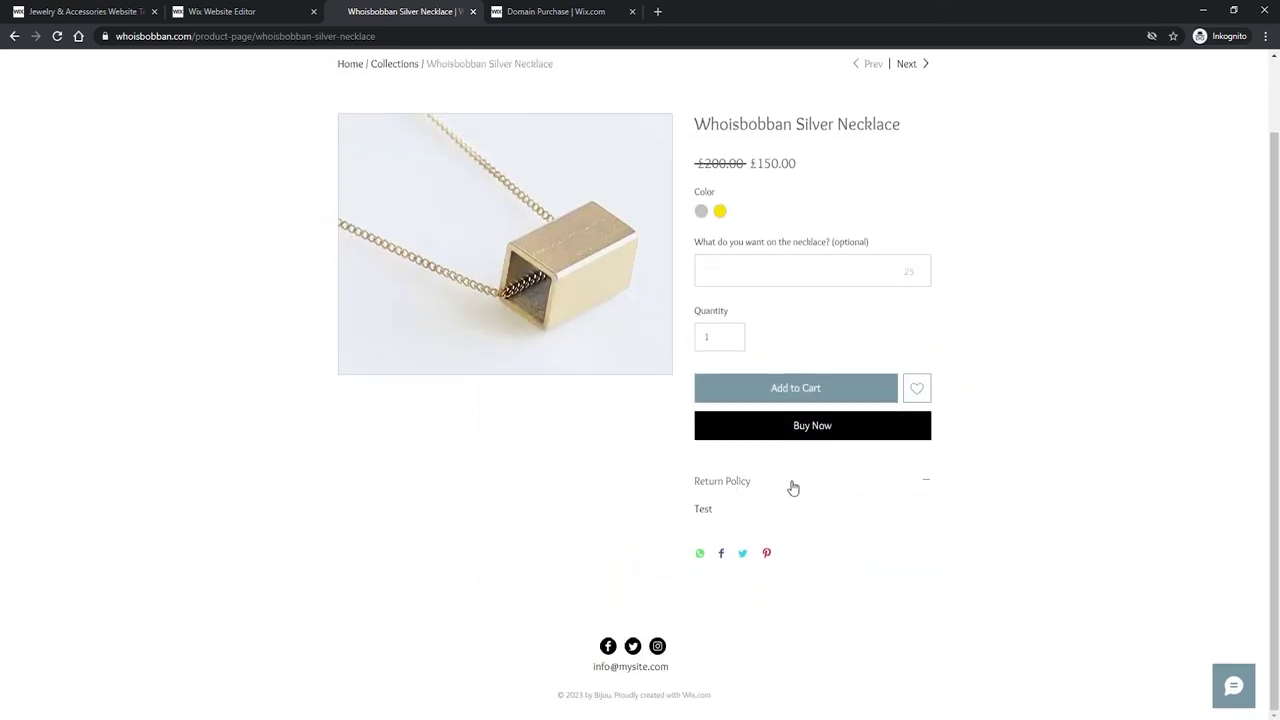
click(889, 483)
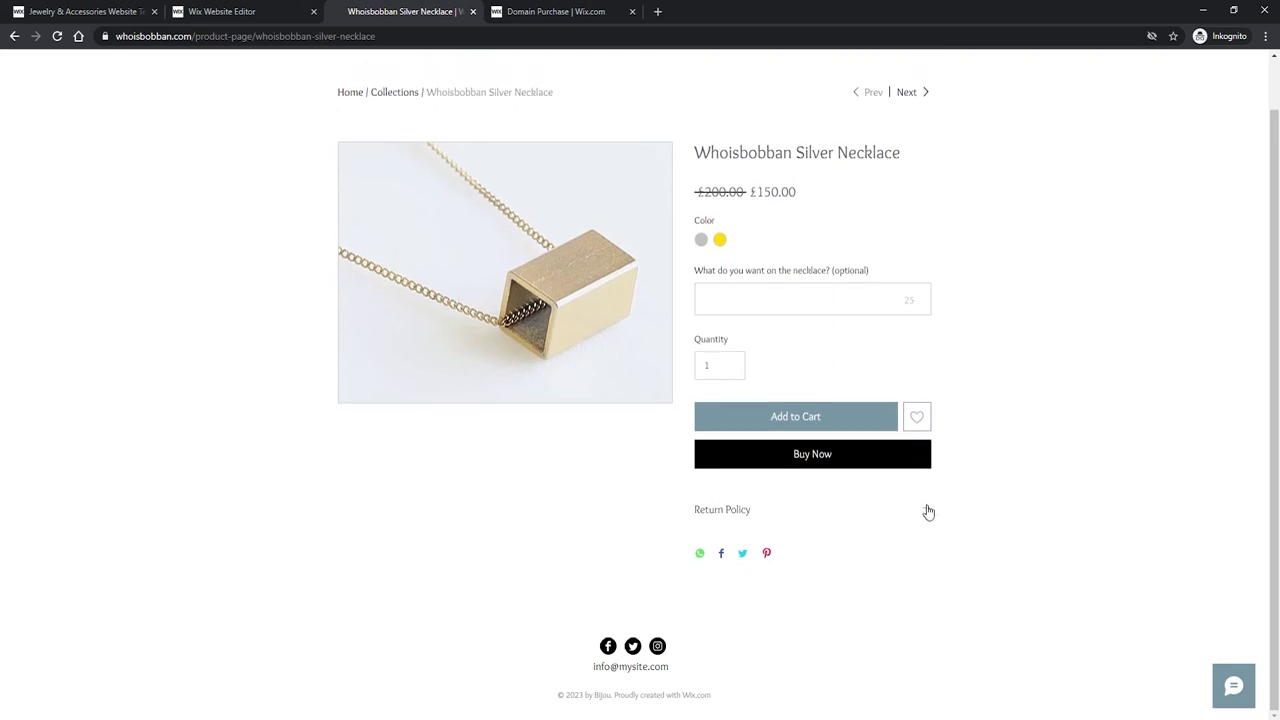
click(926, 509)
click(927, 499)
click(924, 511)
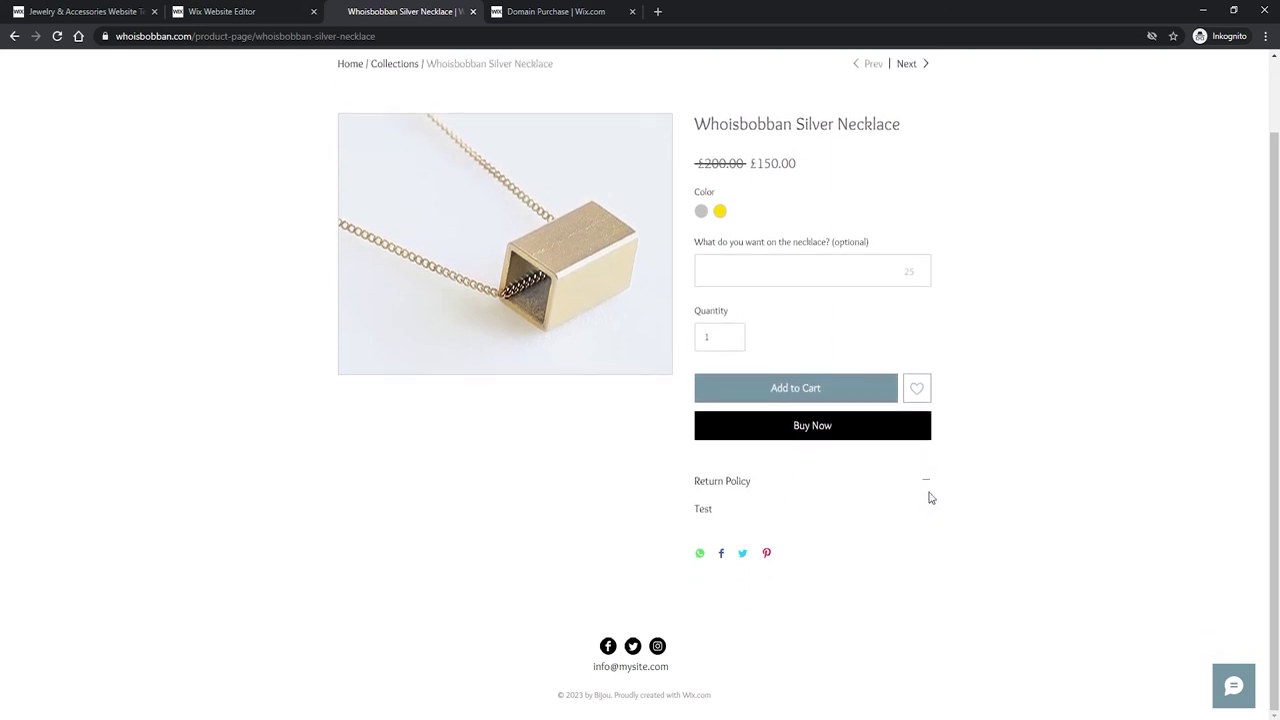
click(930, 494)
scroll(850, 440, up, 1)
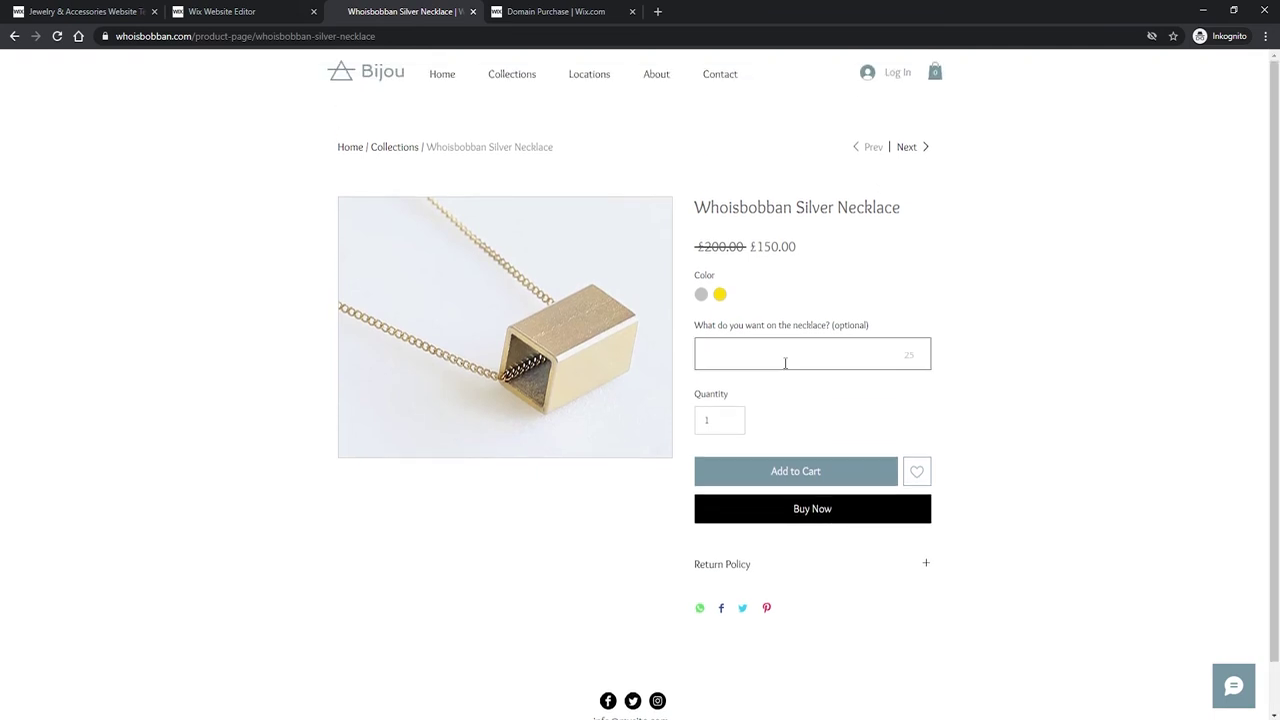
scroll(886, 611, down, 1)
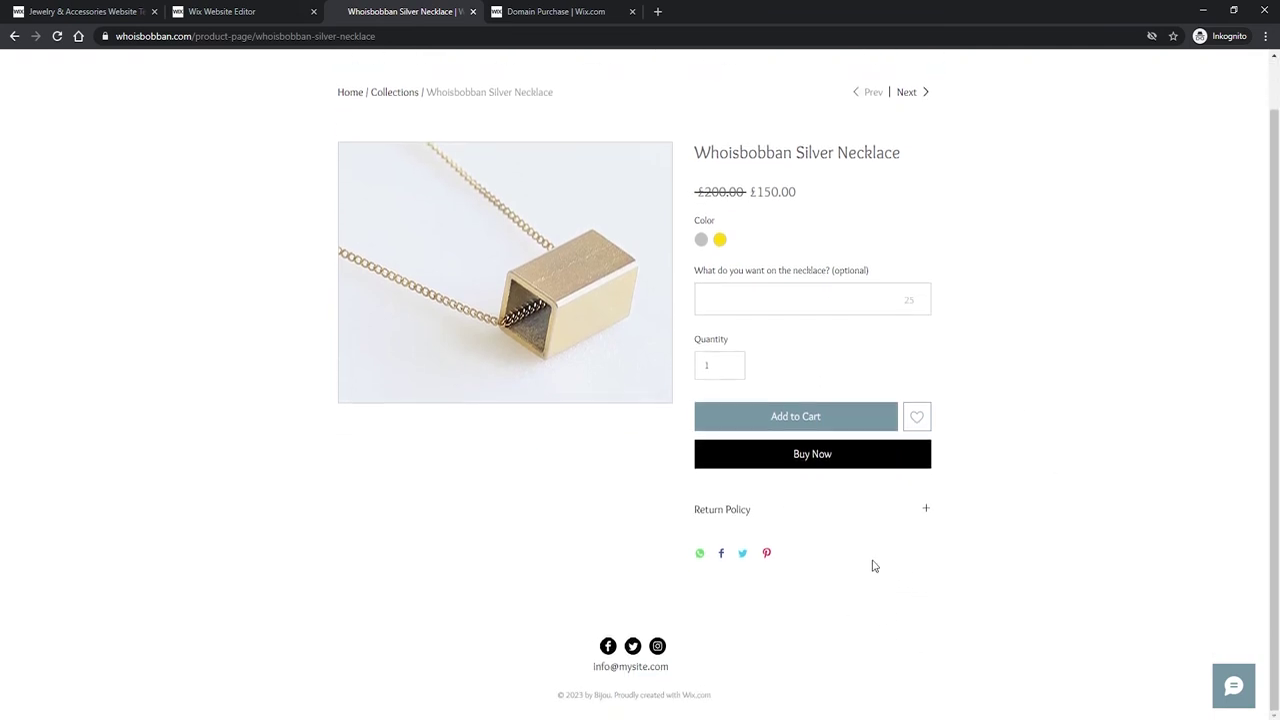
Open the site dashboard from the editor and go to its Store Shipping settings, looking over the shipping regions and fulfillment services.
scroll(760, 500, up, 1)
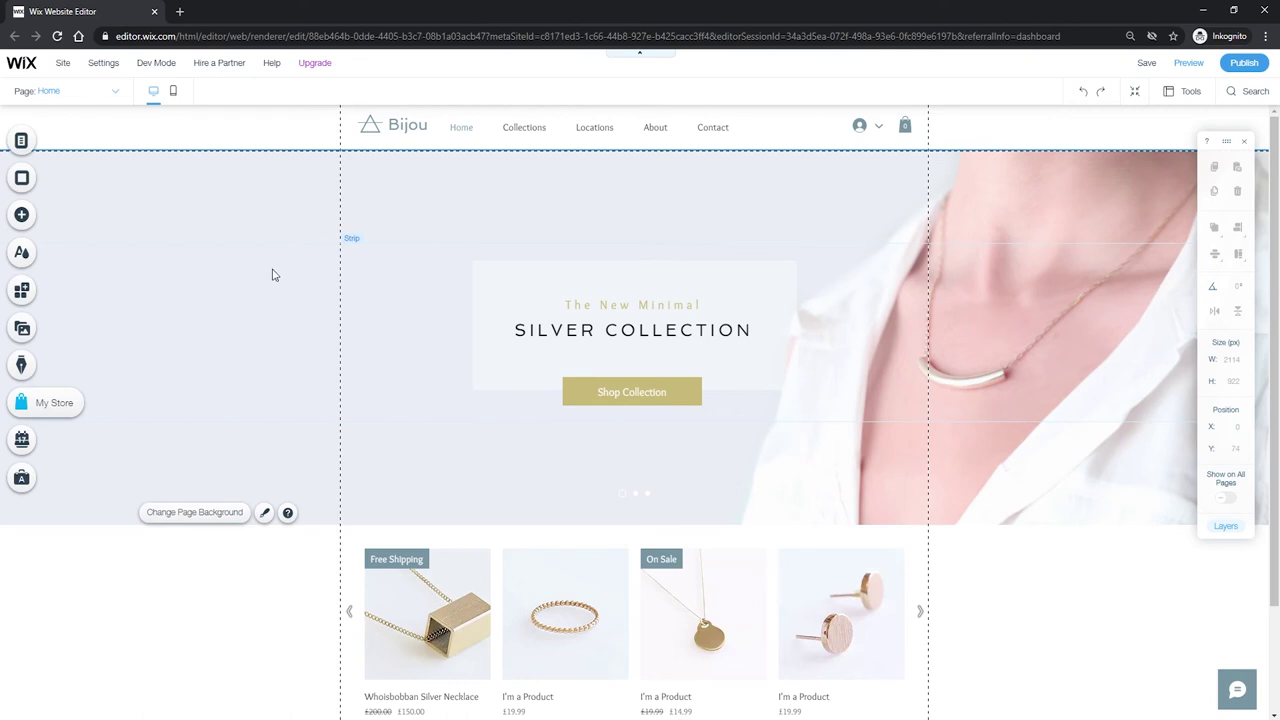
mouse_move(106, 70)
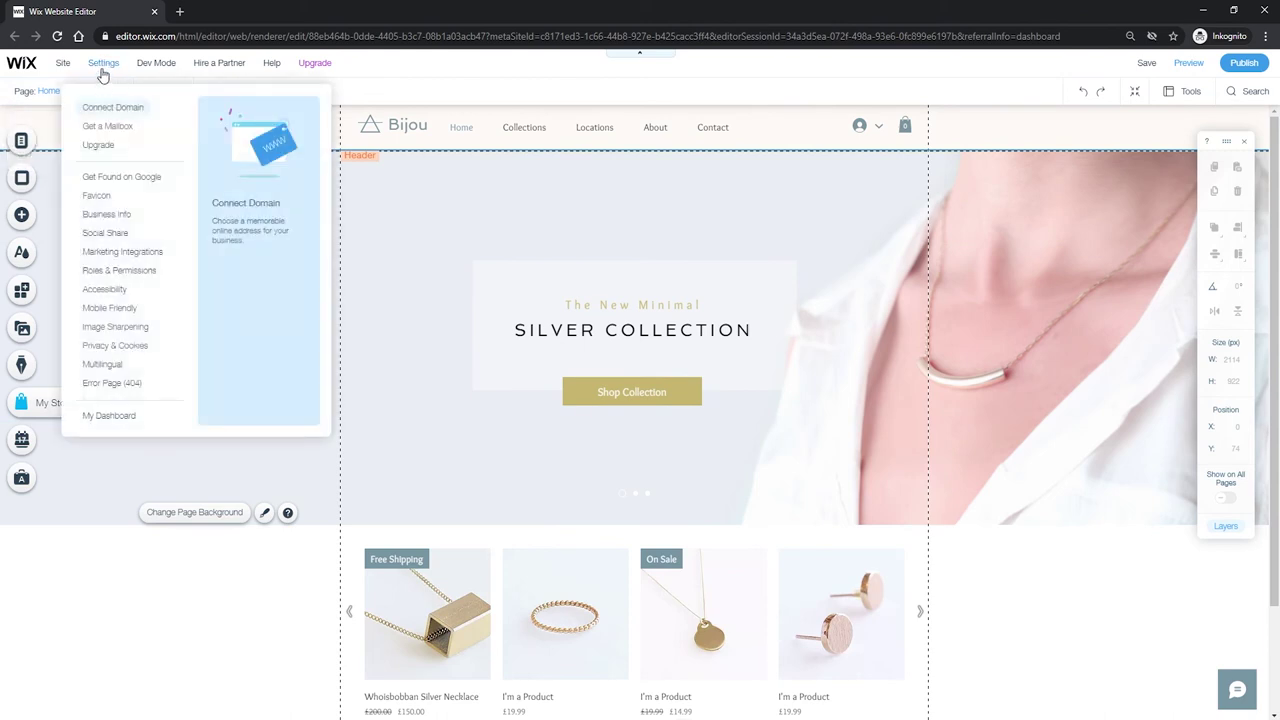
click(110, 416)
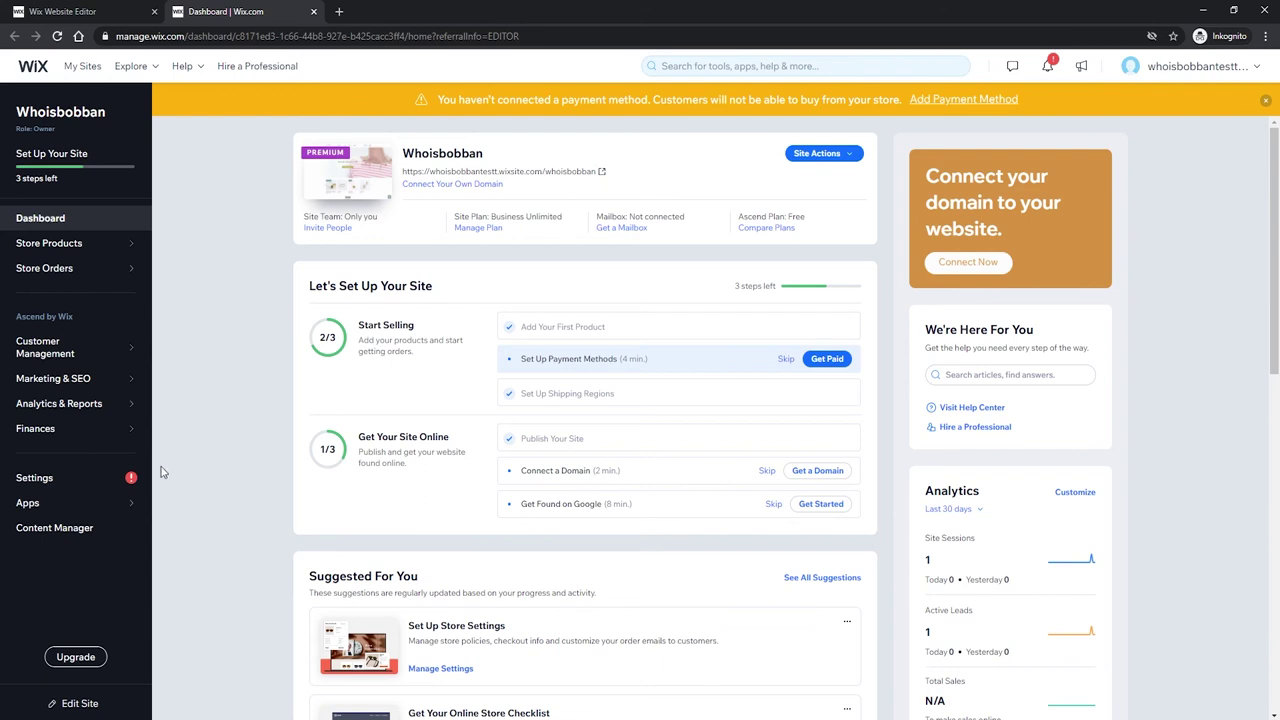
click(66, 488)
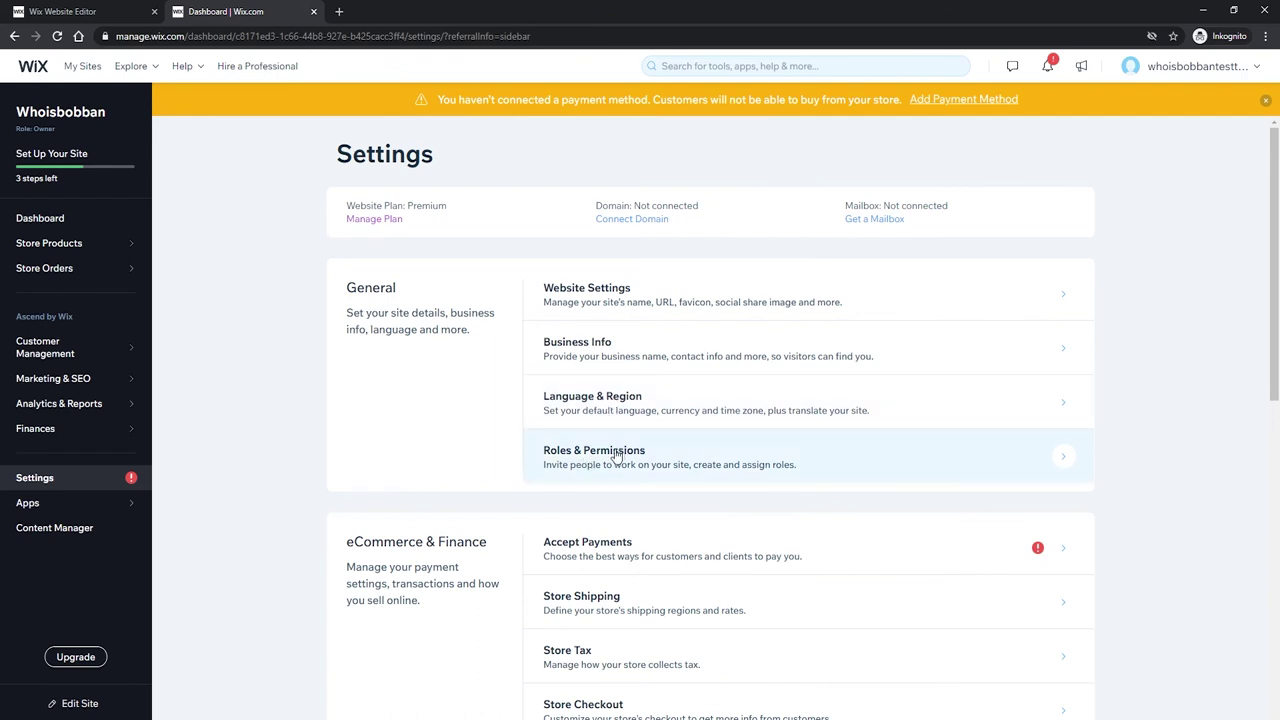
scroll(615, 455, down, 3)
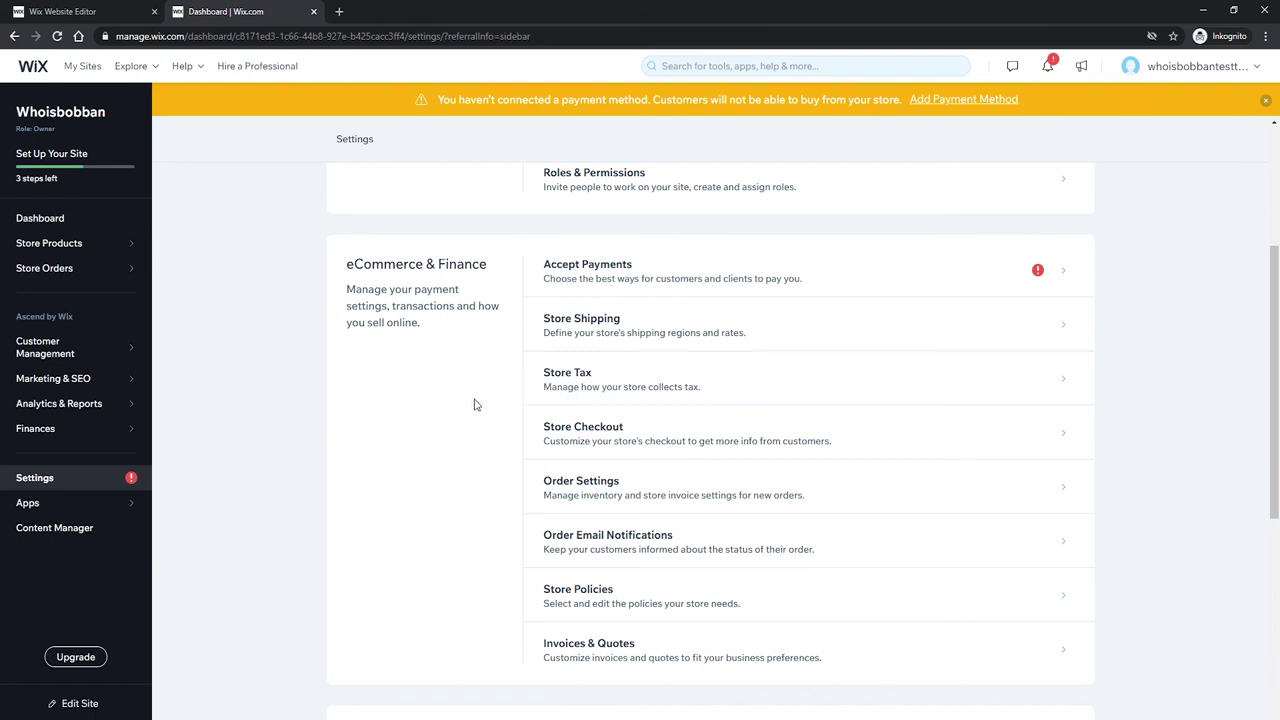
click(616, 334)
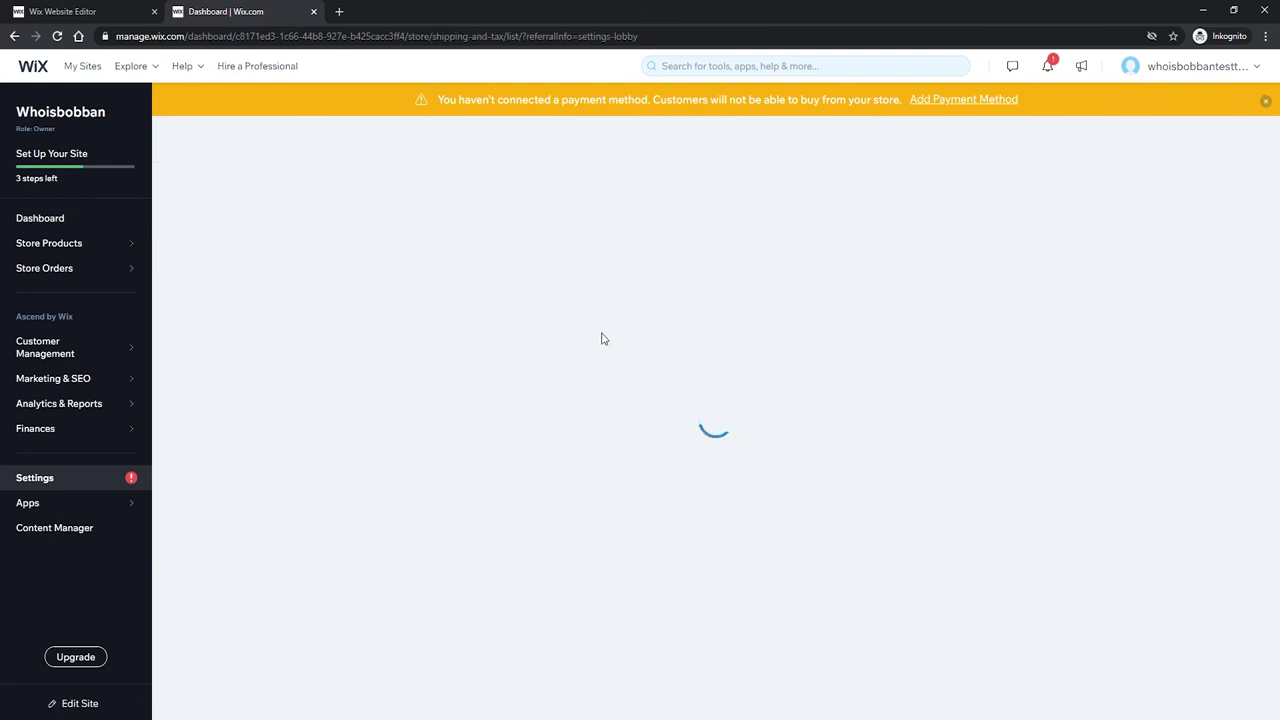
drag(266, 188, 575, 177)
click(575, 177)
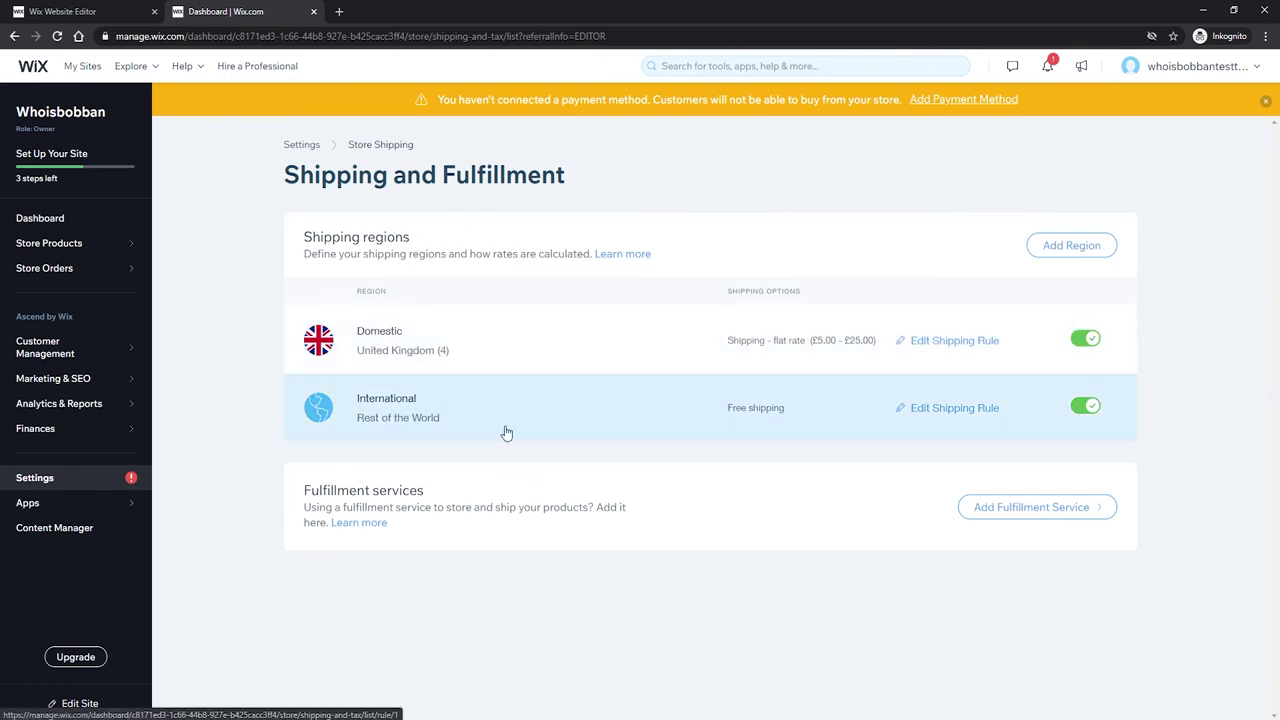
drag(303, 497, 452, 494)
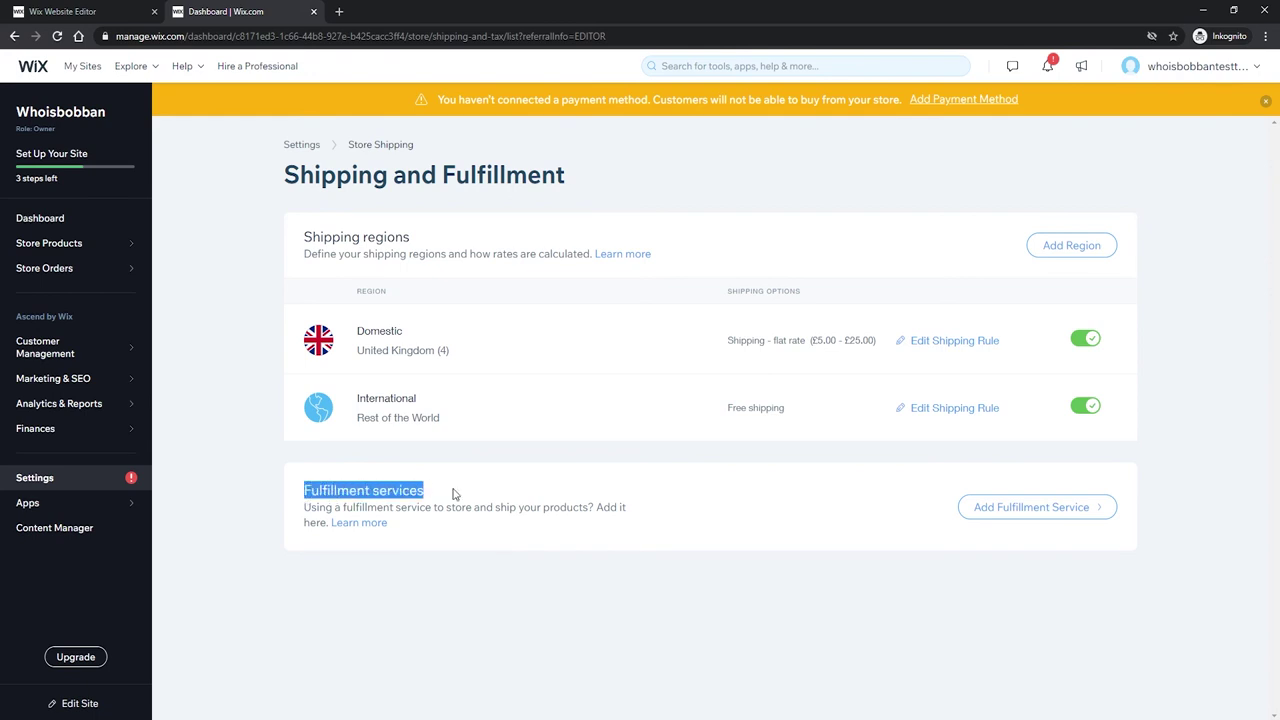
click(452, 494)
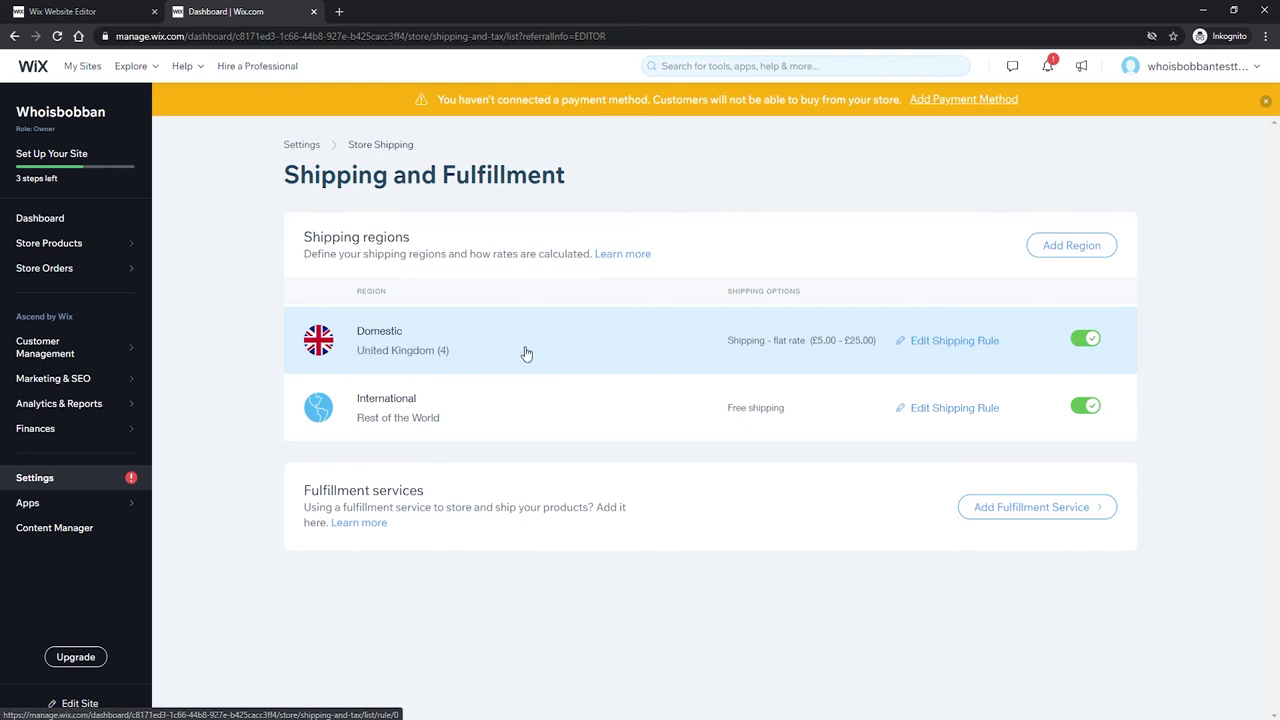
Open the Domestic shipping rule and review the United Kingdom's regions, keeping all of them selected.
click(933, 342)
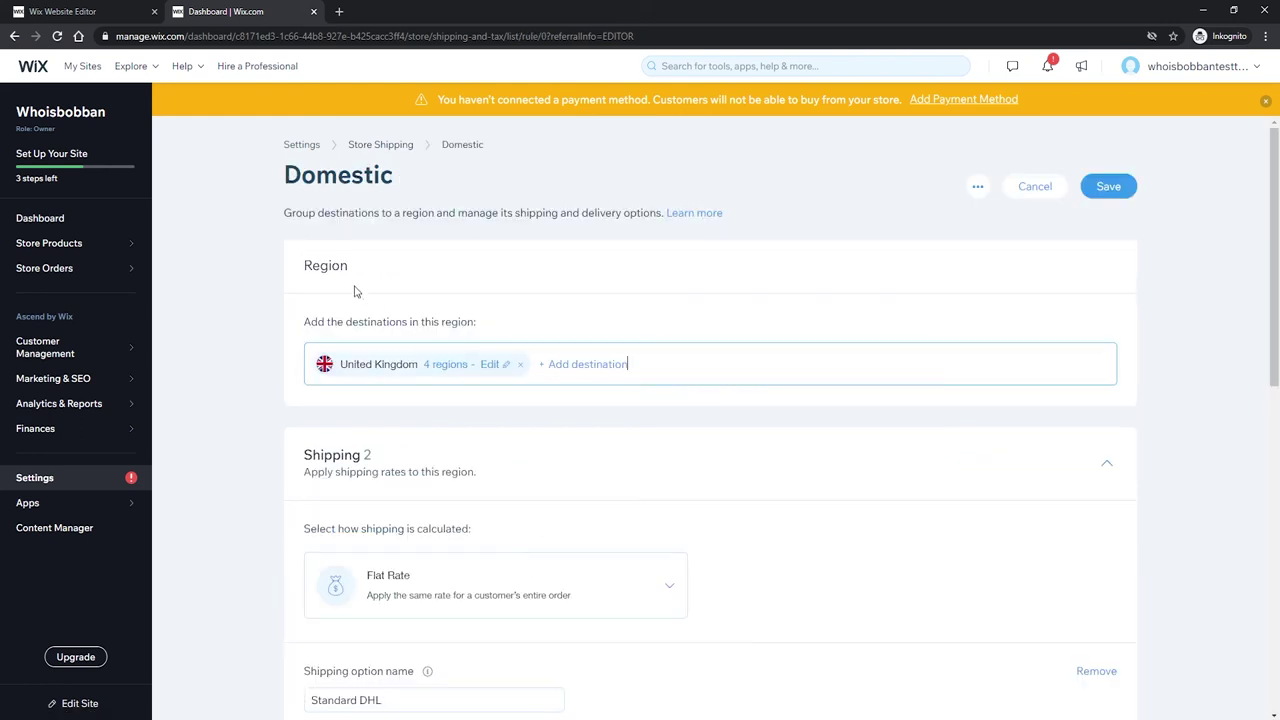
click(437, 368)
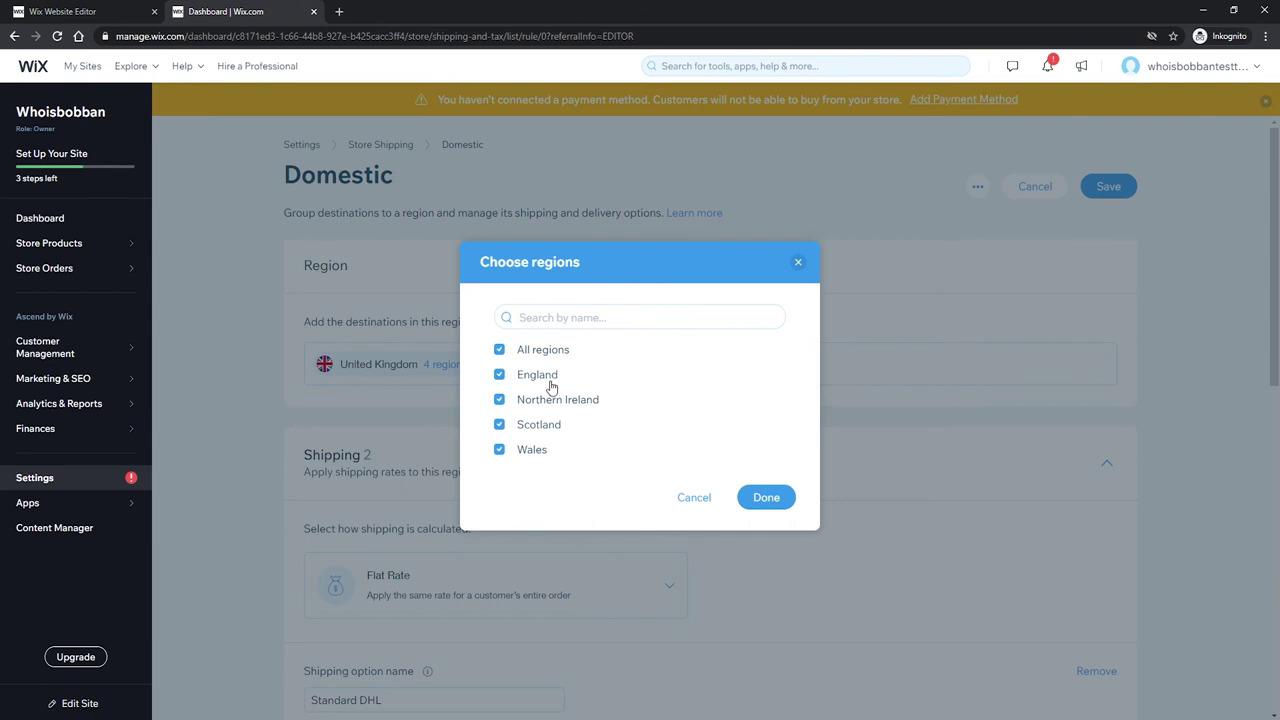
click(540, 403)
click(538, 403)
click(768, 498)
Review the available shipping calculation methods for the Domestic region, keeping Flat Rate.
scroll(420, 336, down, 1)
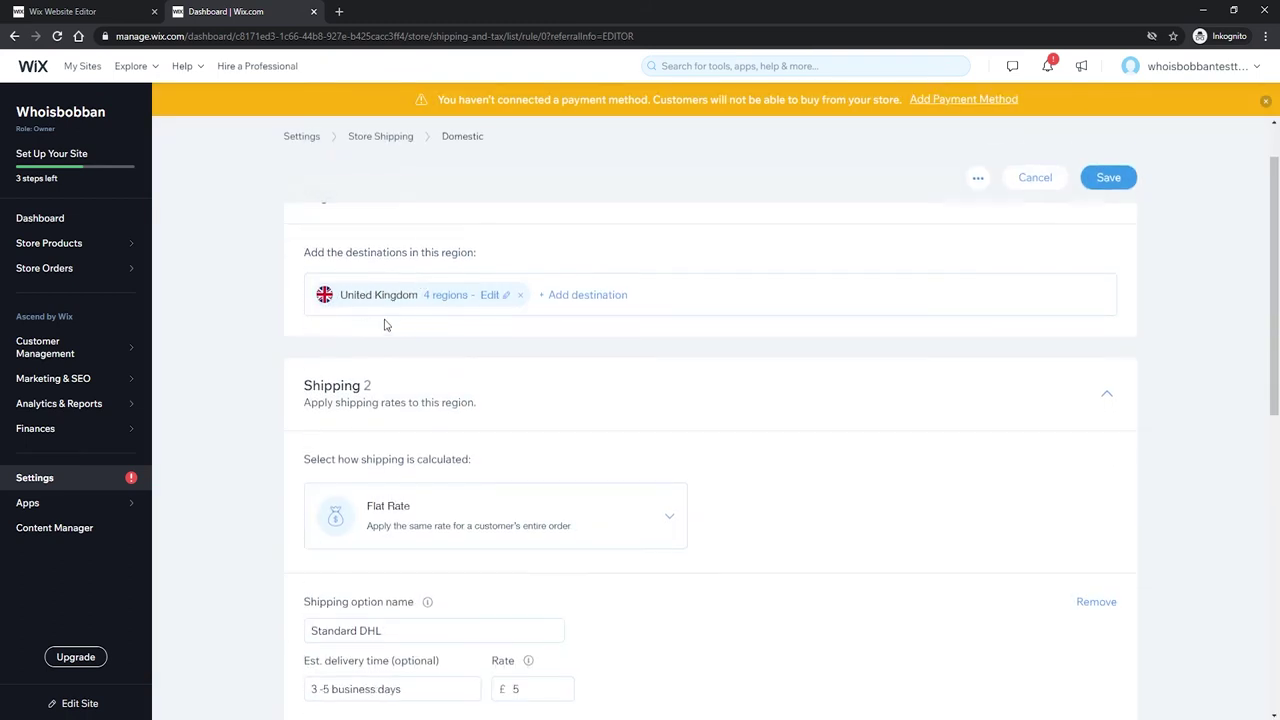
scroll(415, 400, down, 1)
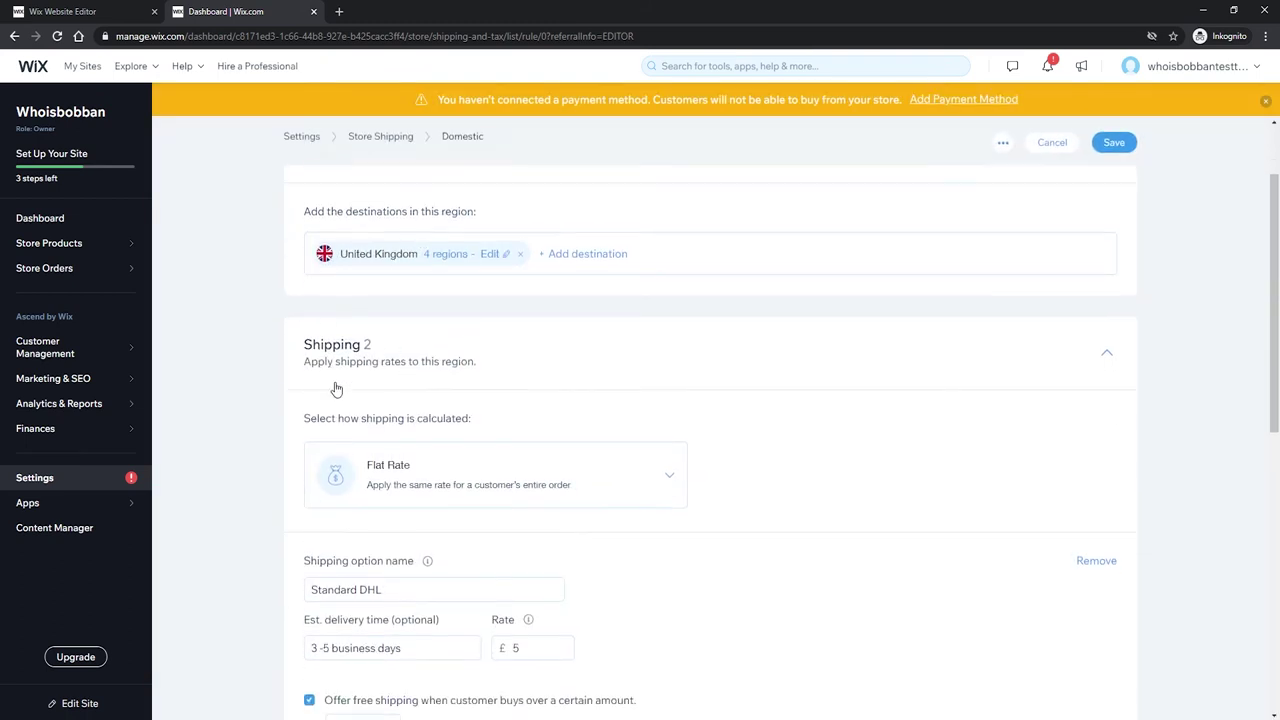
scroll(457, 472, down, 1)
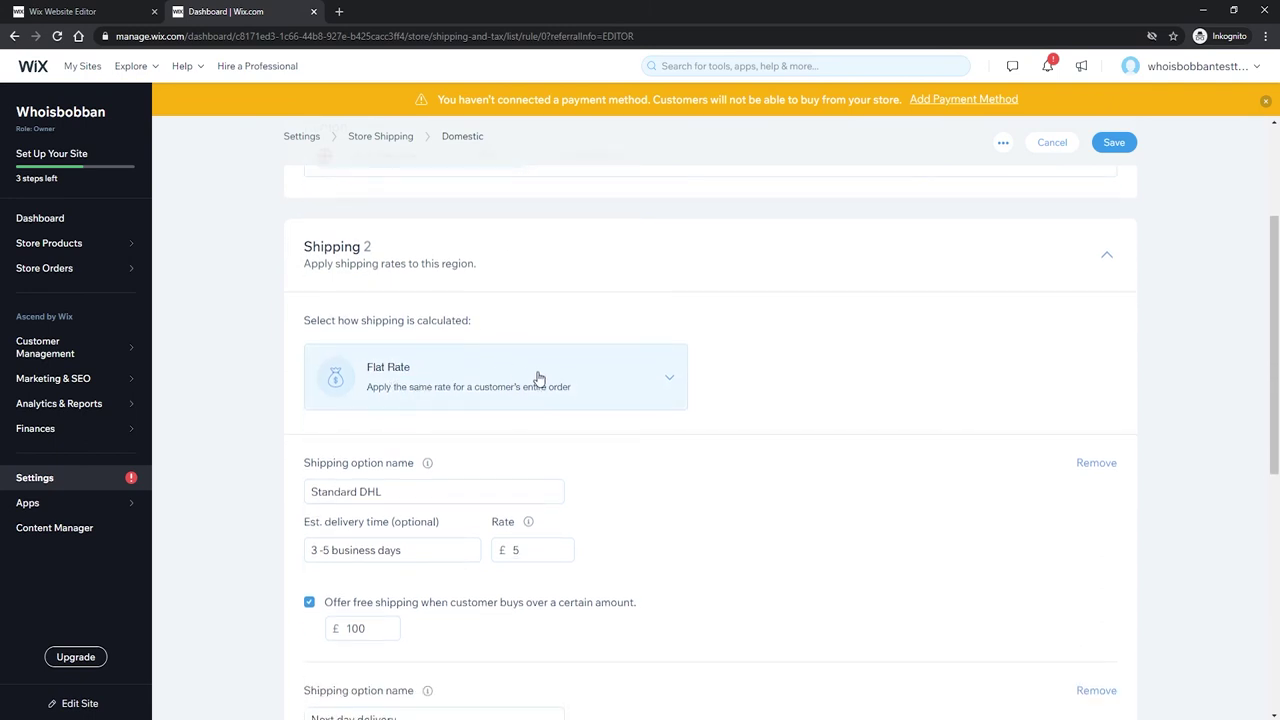
click(572, 376)
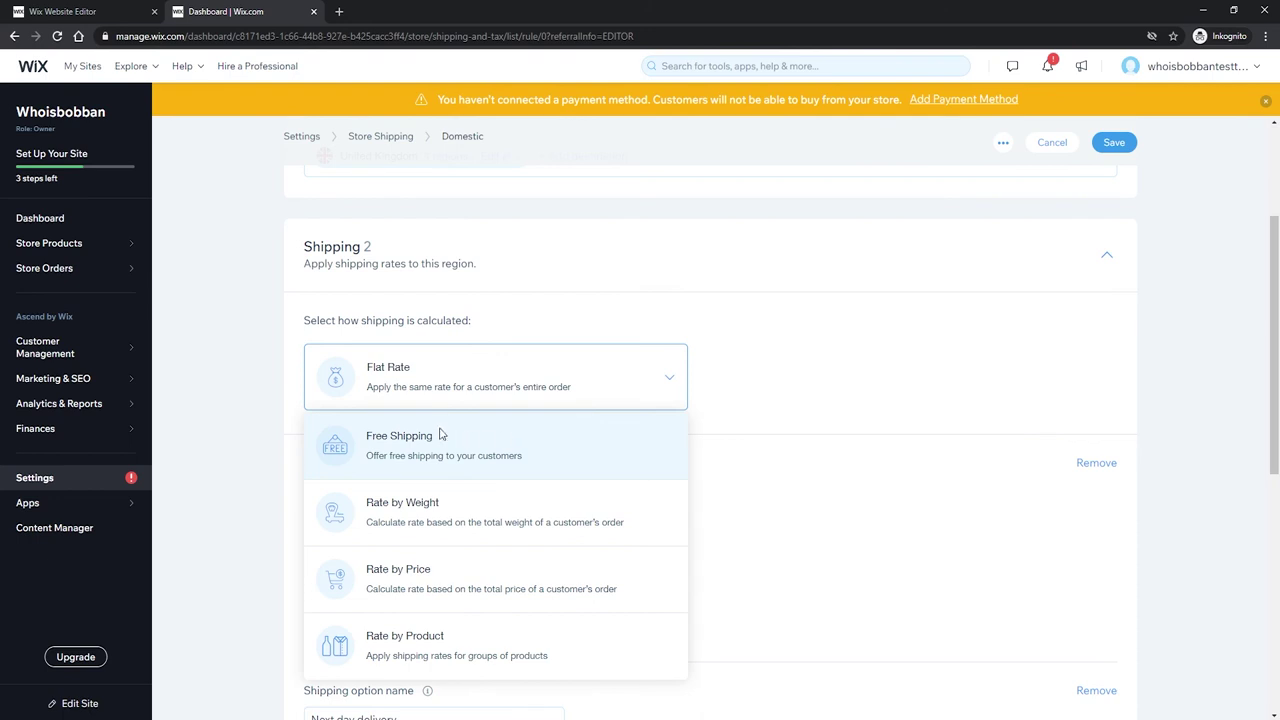
scroll(440, 432, down, 1)
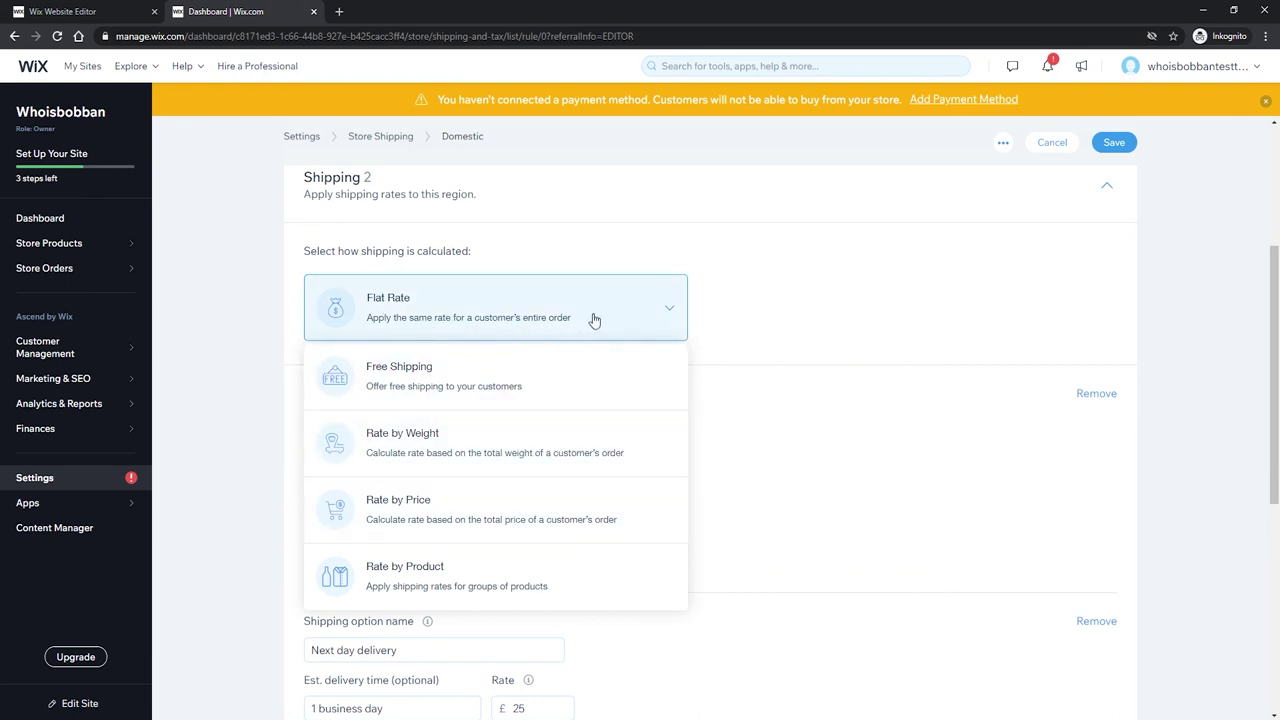
click(750, 312)
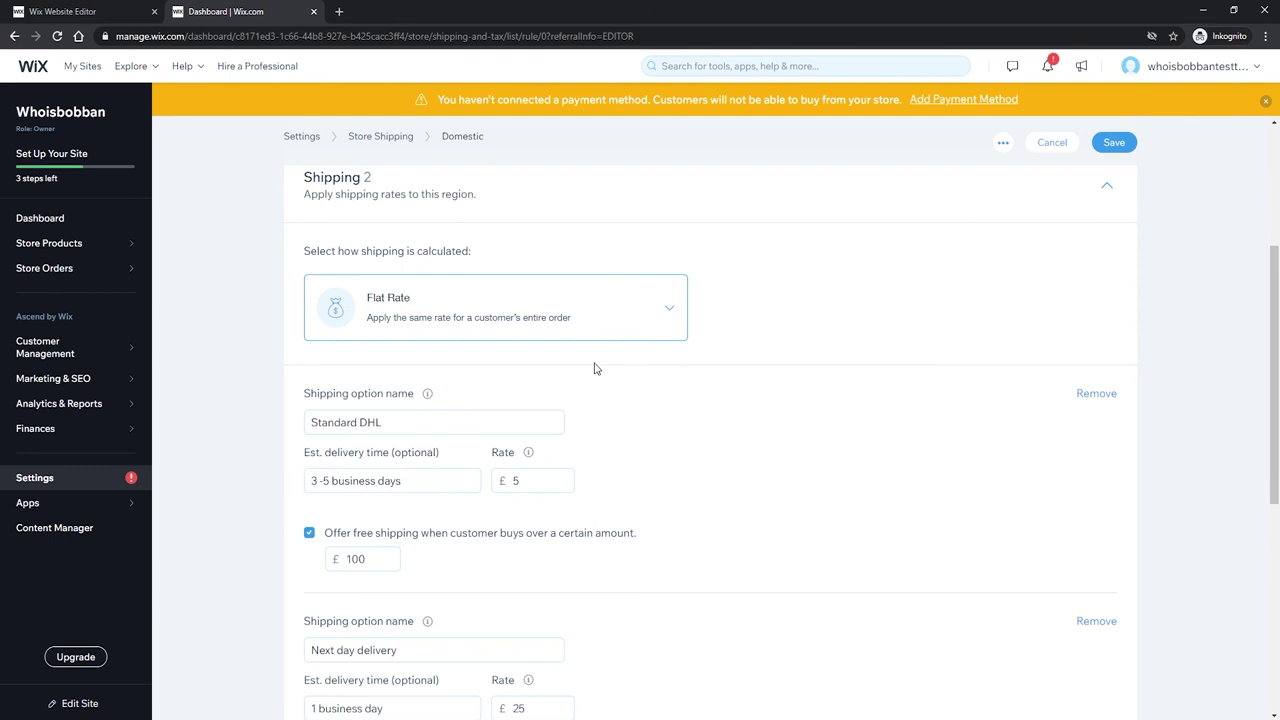
Set the Standard DHL option's estimated delivery time to "3 - 5 business days".
scroll(341, 446, up, 1)
scroll(330, 430, down, 1)
scroll(300, 360, down, 1)
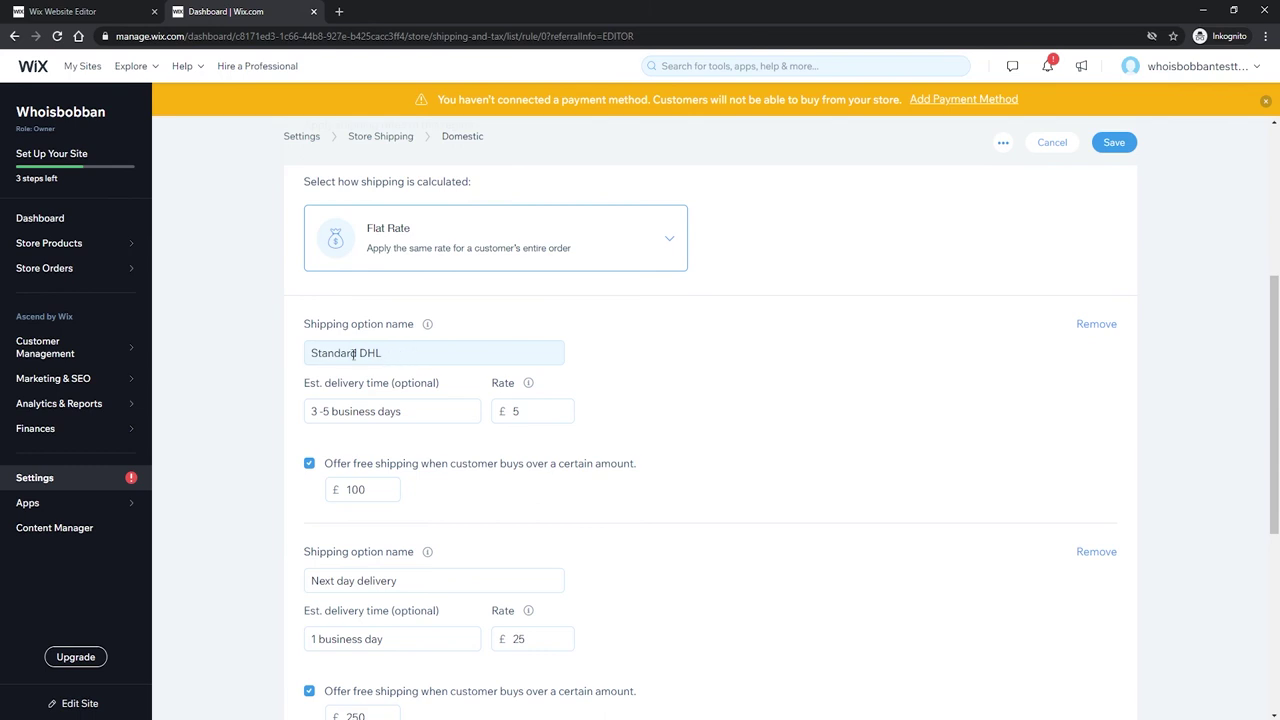
drag(356, 353, 381, 353)
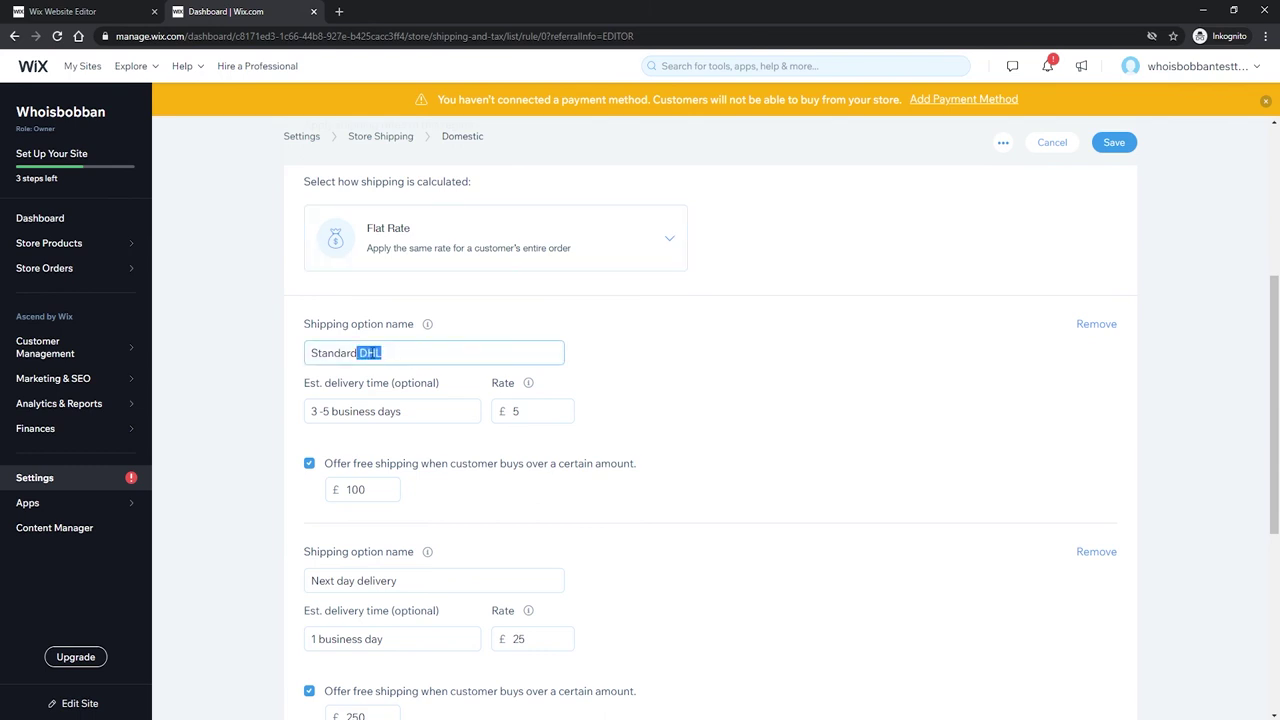
click(310, 353)
key(ctrl+a)
key(Right)
click(325, 383)
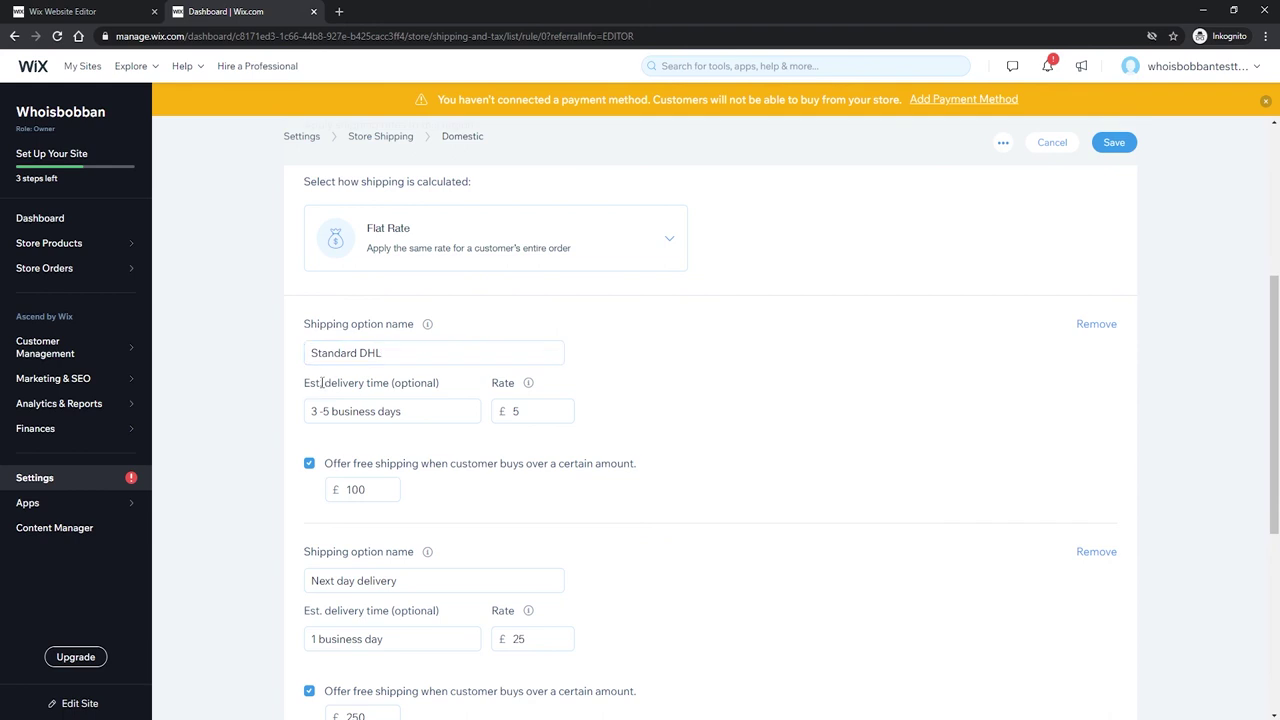
double_click(343, 383)
click(391, 385)
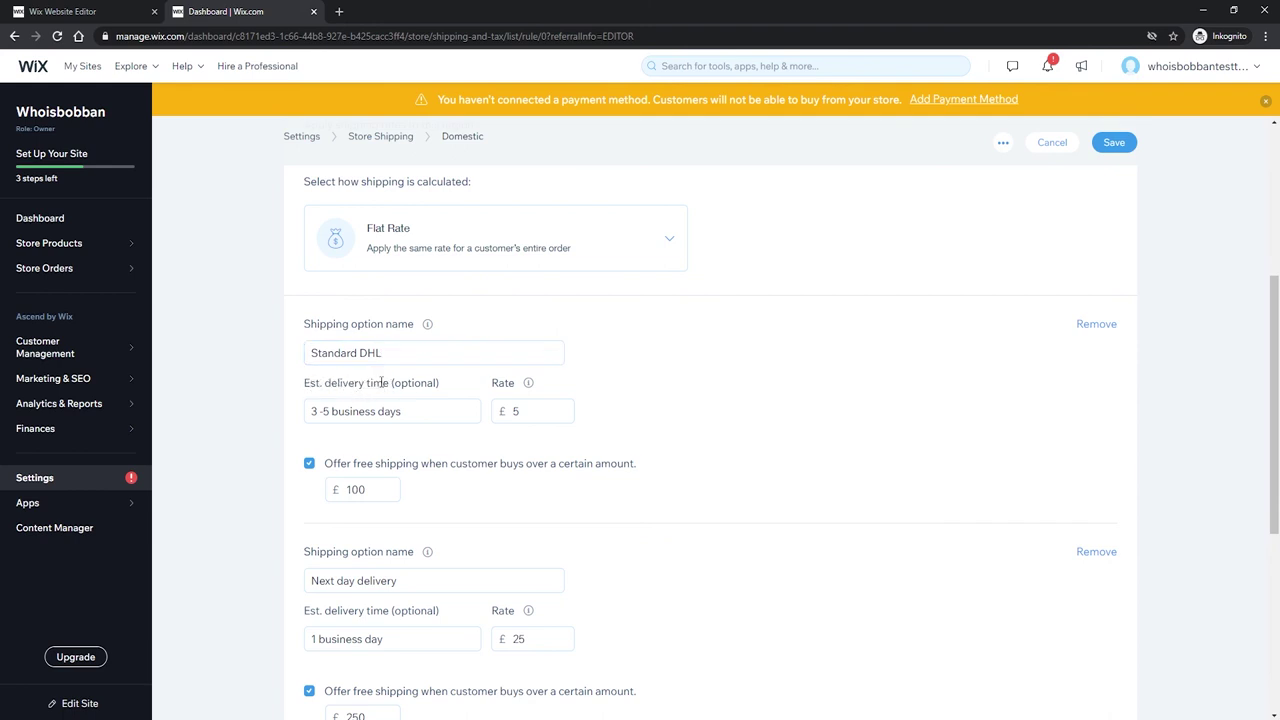
click(324, 412)
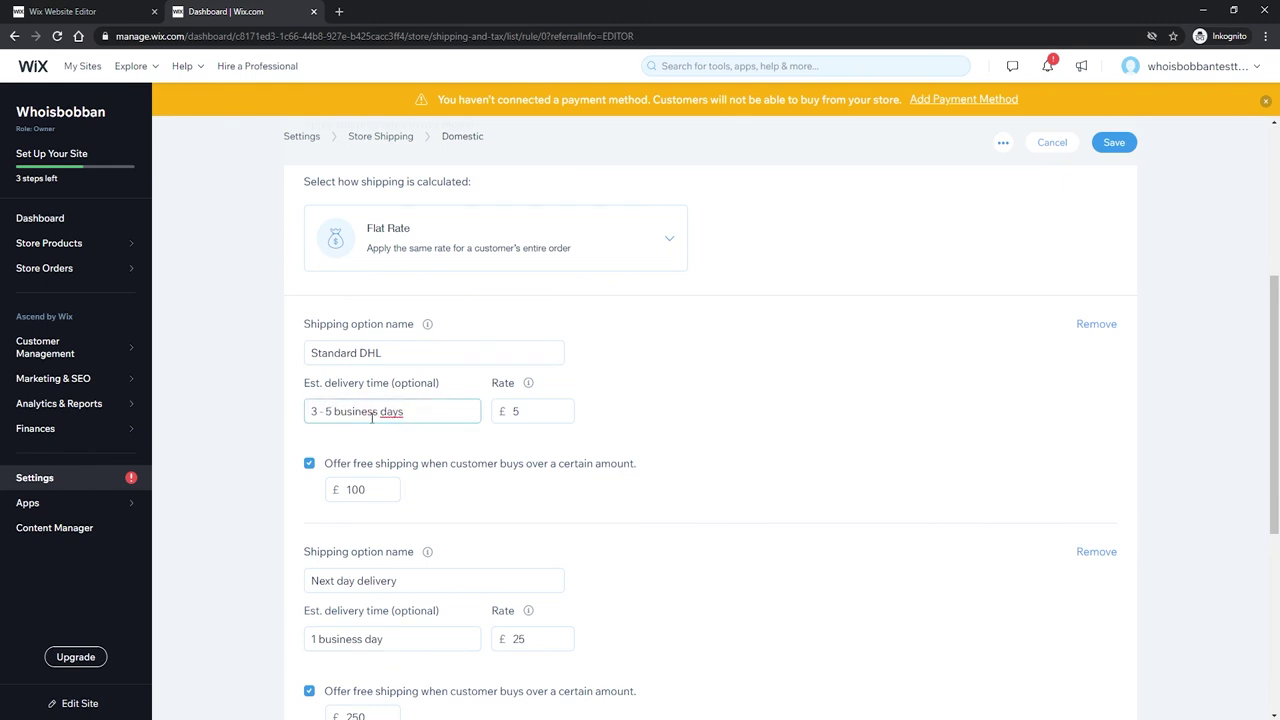
click(605, 388)
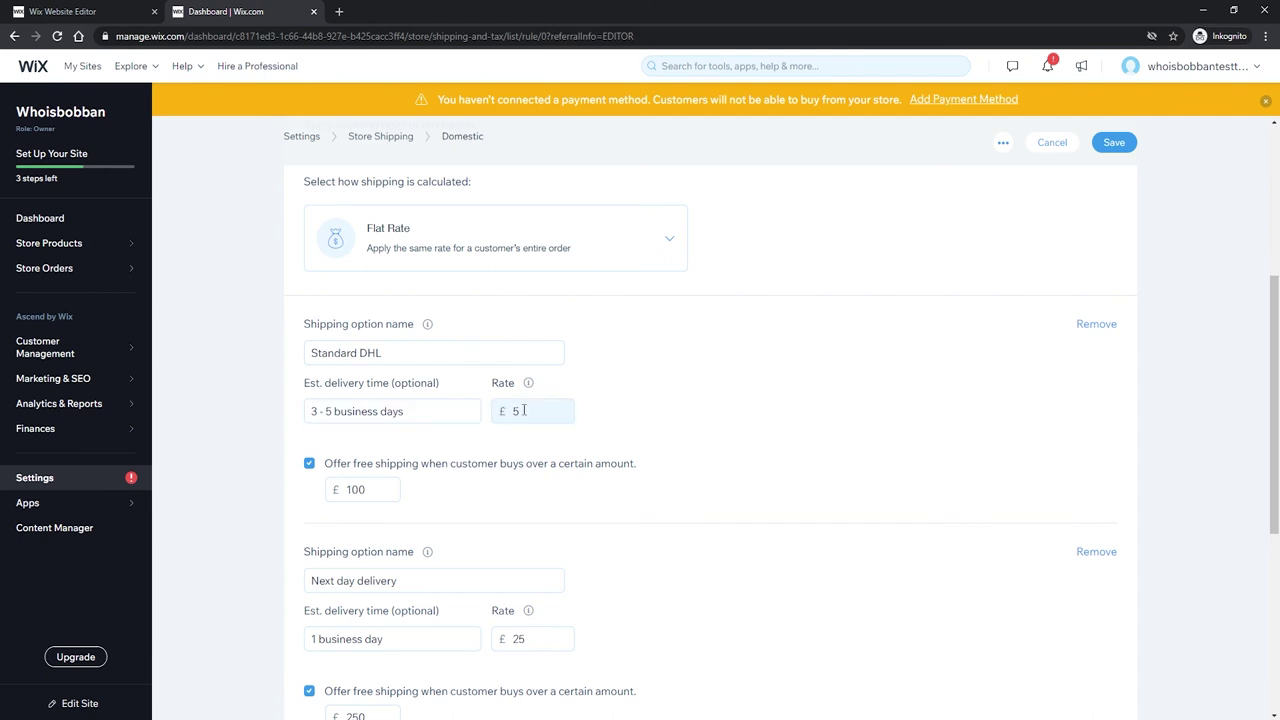
Turn the Standard DHL free-shipping offer off and back on, with a purchase threshold of £100.
scroll(321, 460, down, 1)
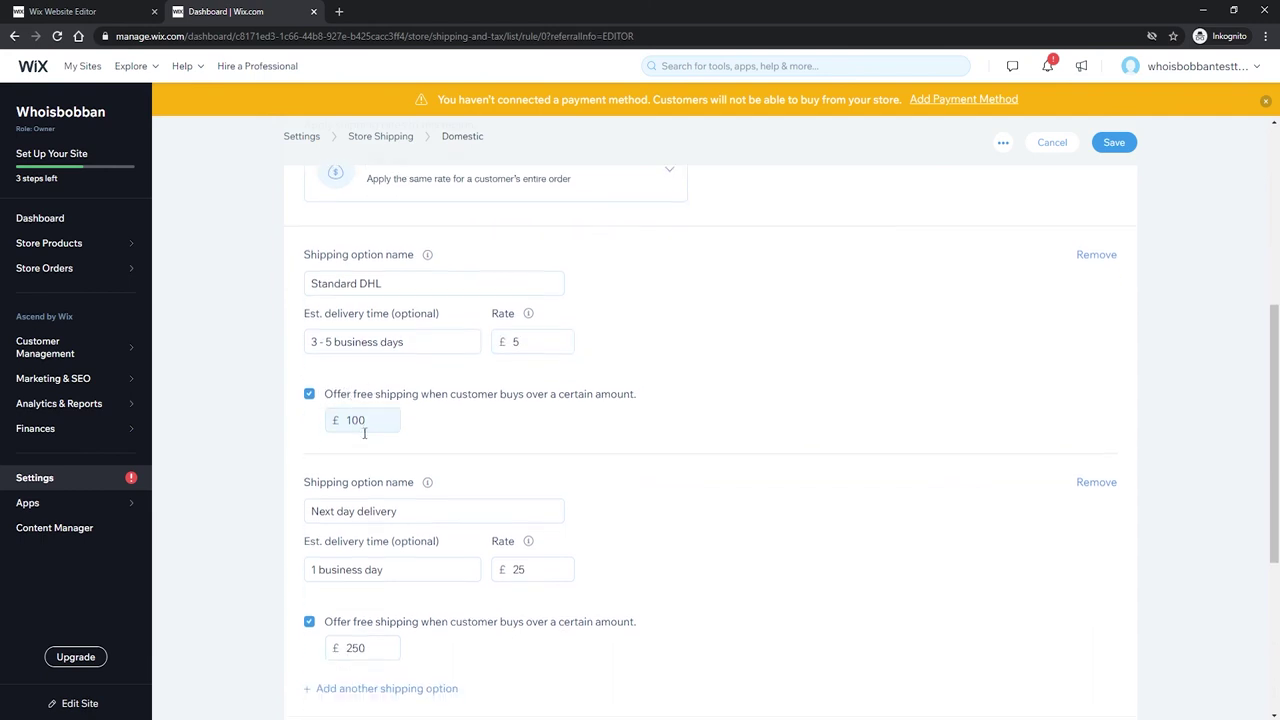
click(308, 396)
click(309, 396)
click(309, 396)
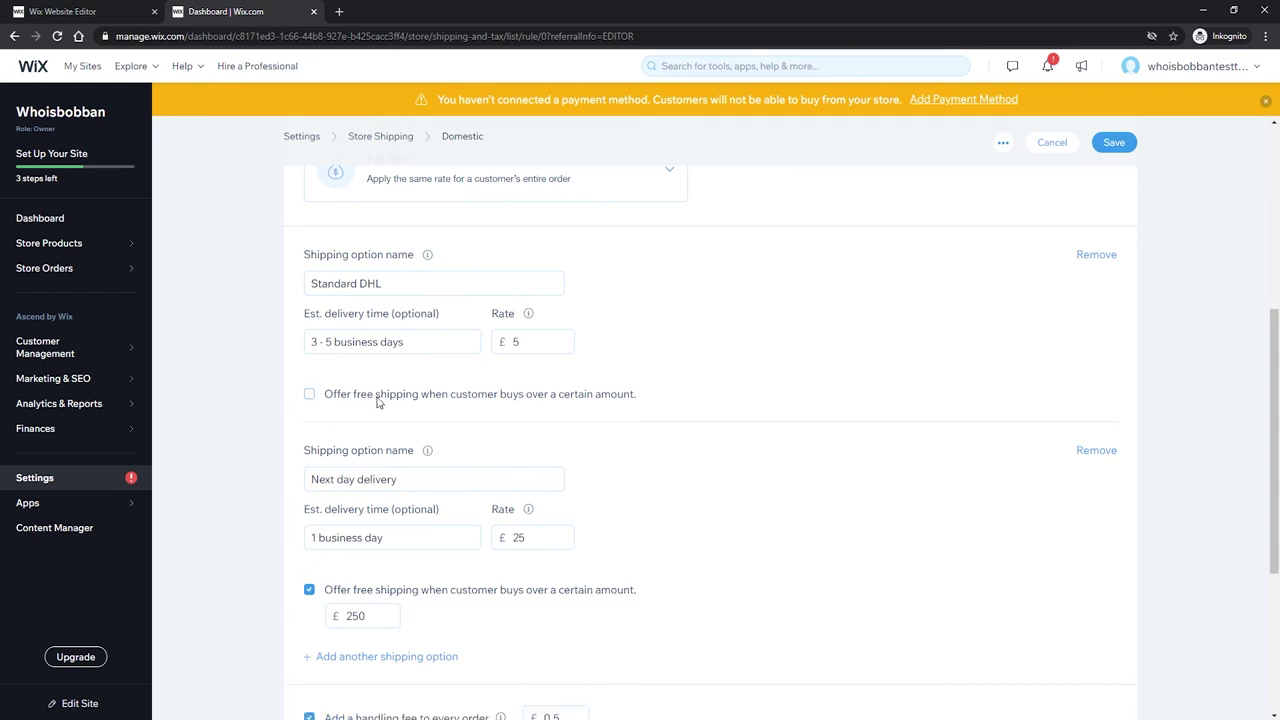
click(309, 395)
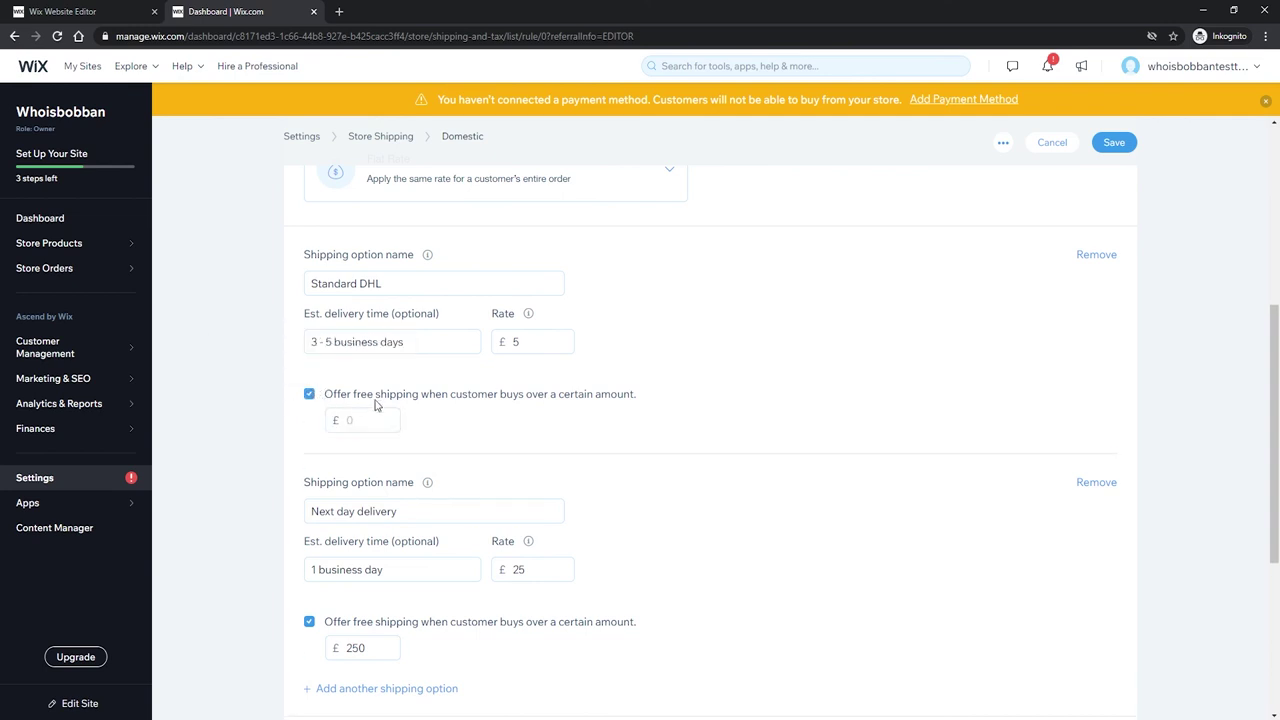
click(365, 420)
text(100)
click(466, 432)
Review the Next day delivery, handling fee, local delivery and local pickup settings, keep the handling fee enabled, and save the Domestic rule.
scroll(465, 420, down, 2)
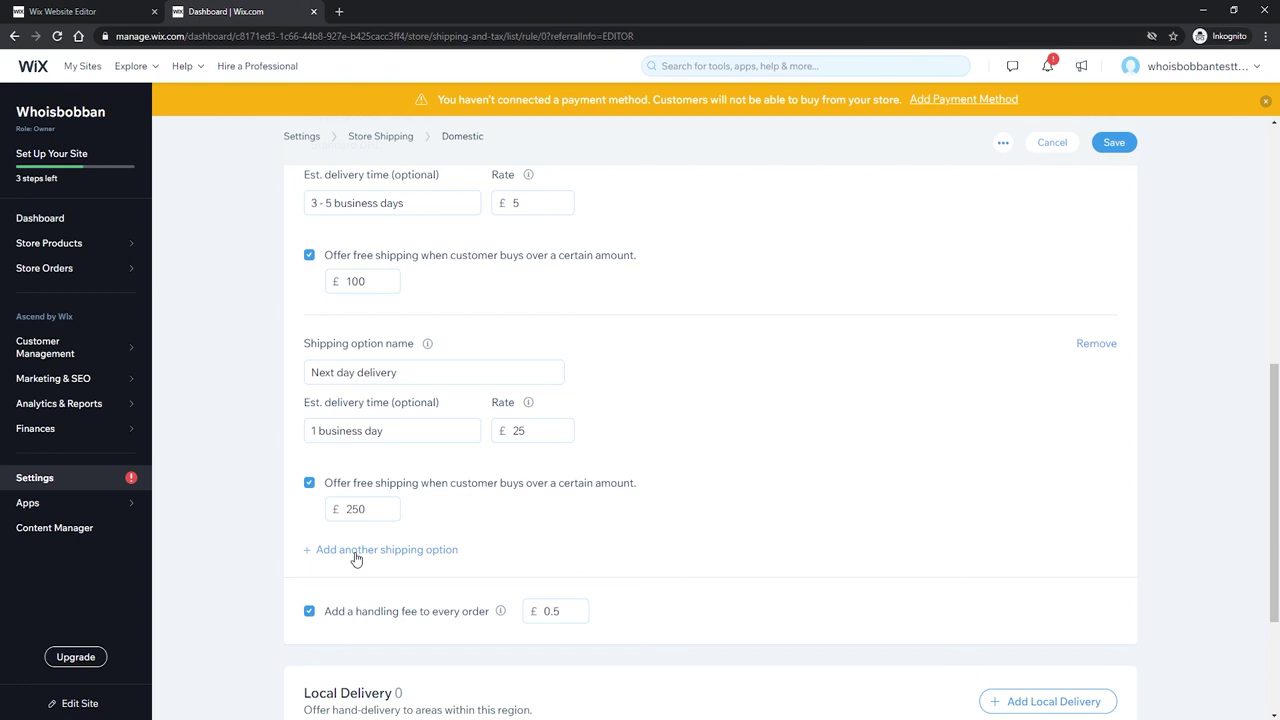
click(371, 617)
click(327, 617)
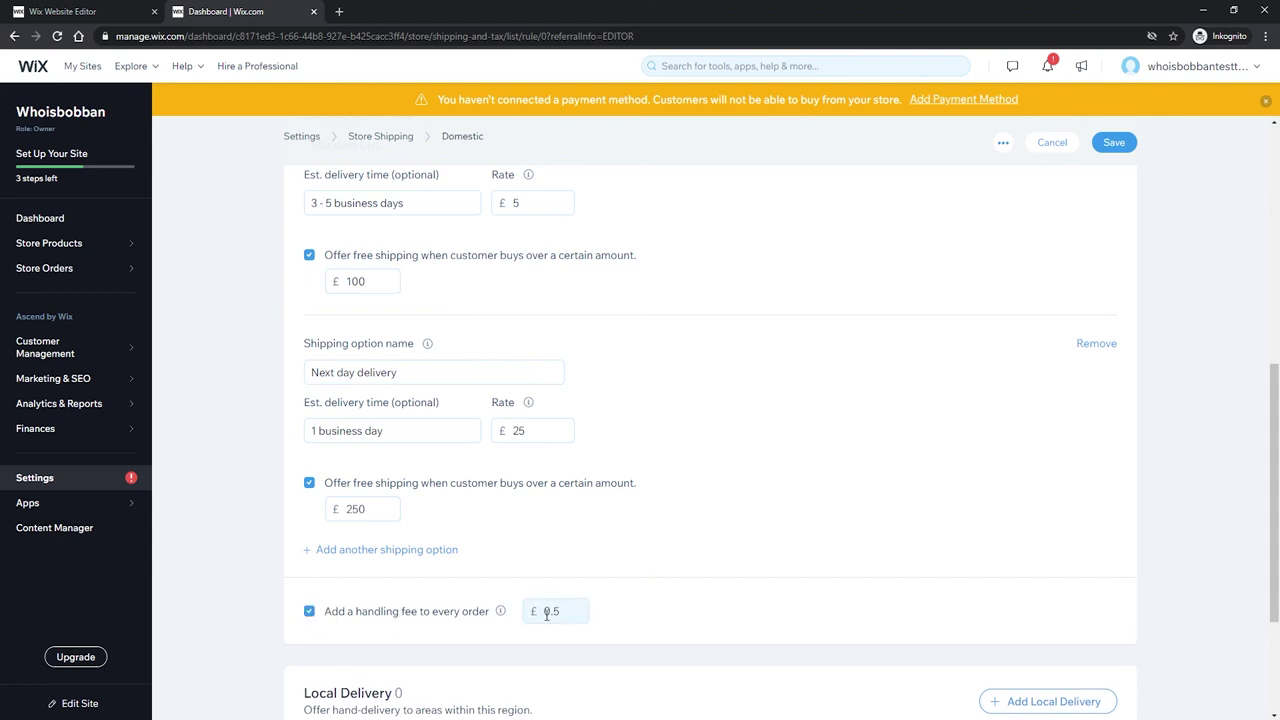
scroll(555, 608, down, 1)
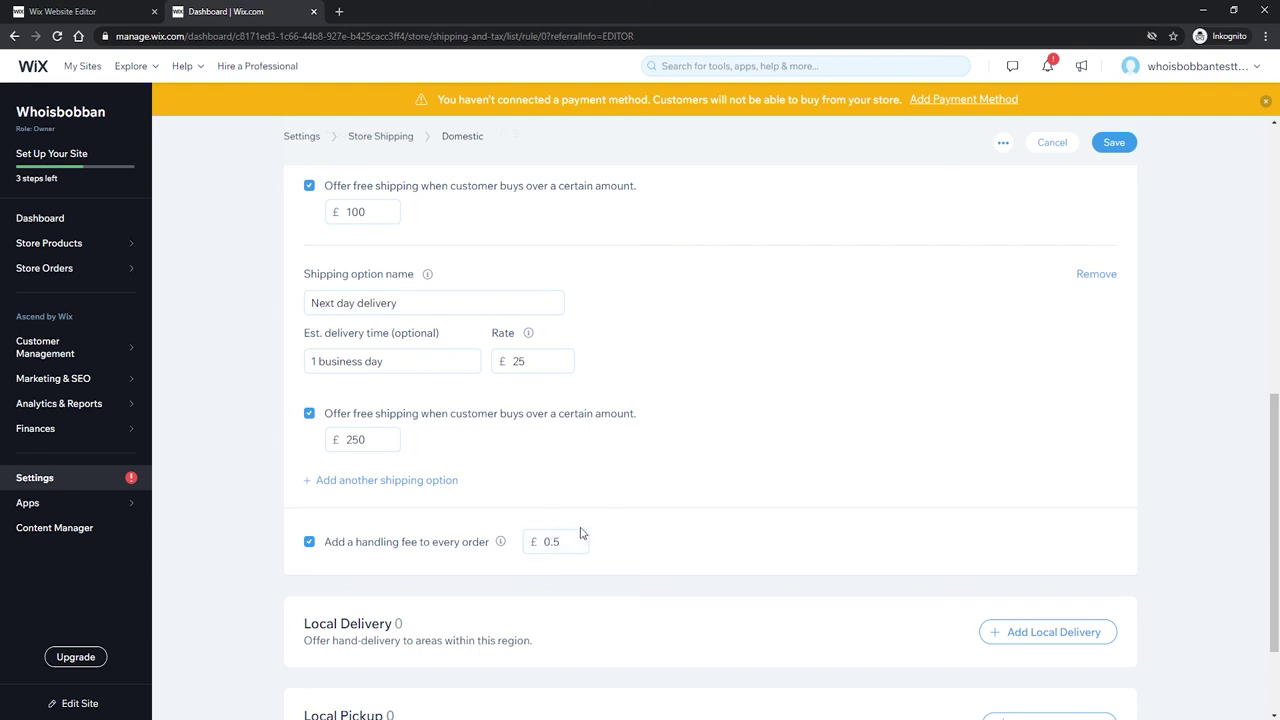
scroll(449, 492, down, 3)
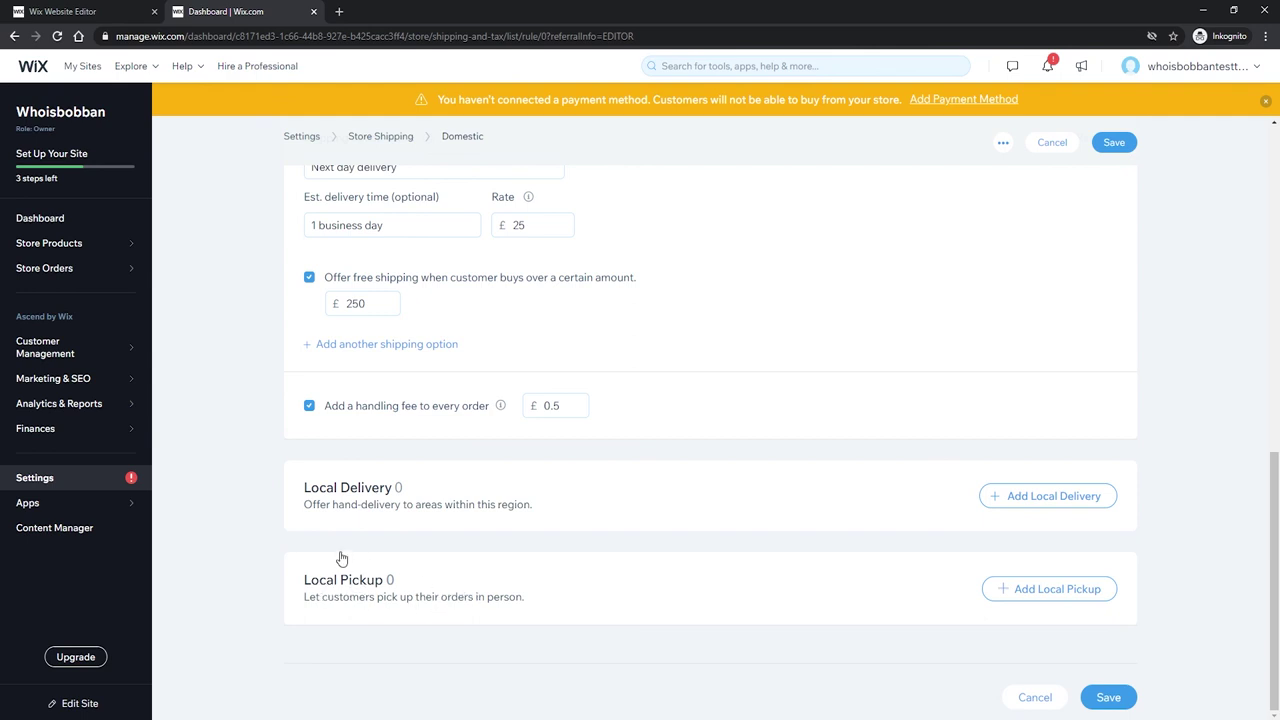
scroll(341, 558, up, 10)
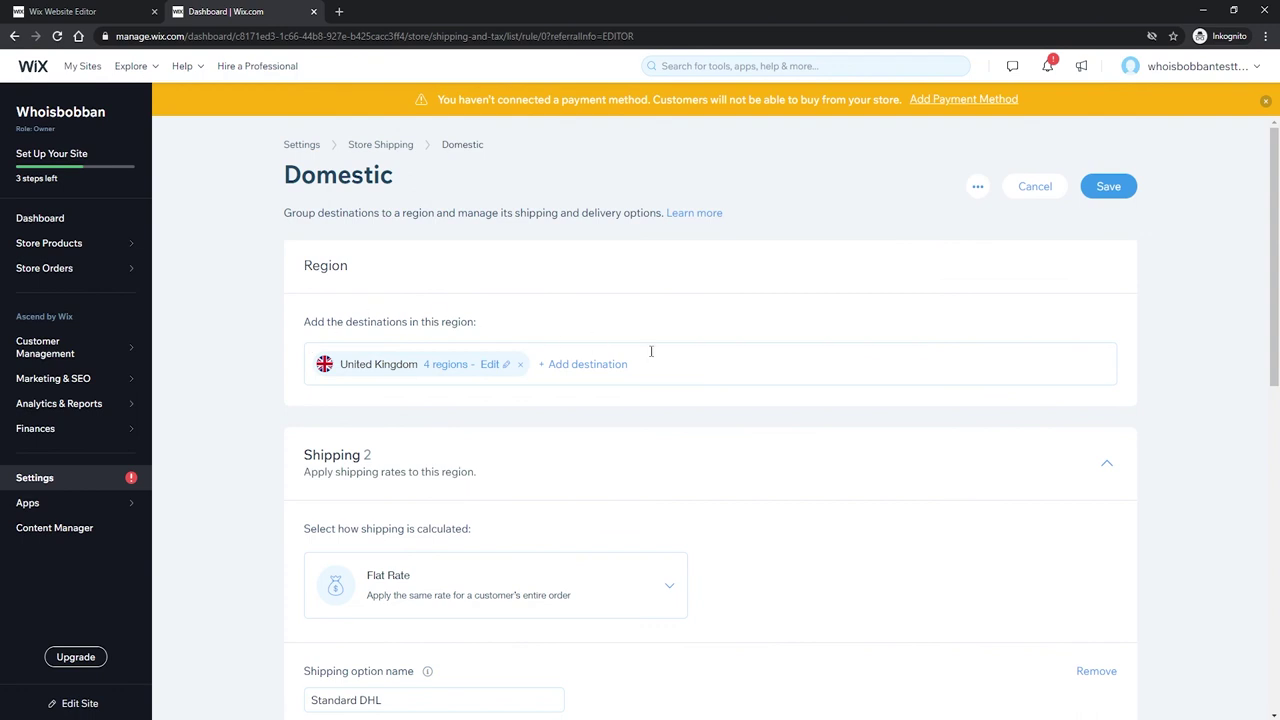
click(1108, 190)
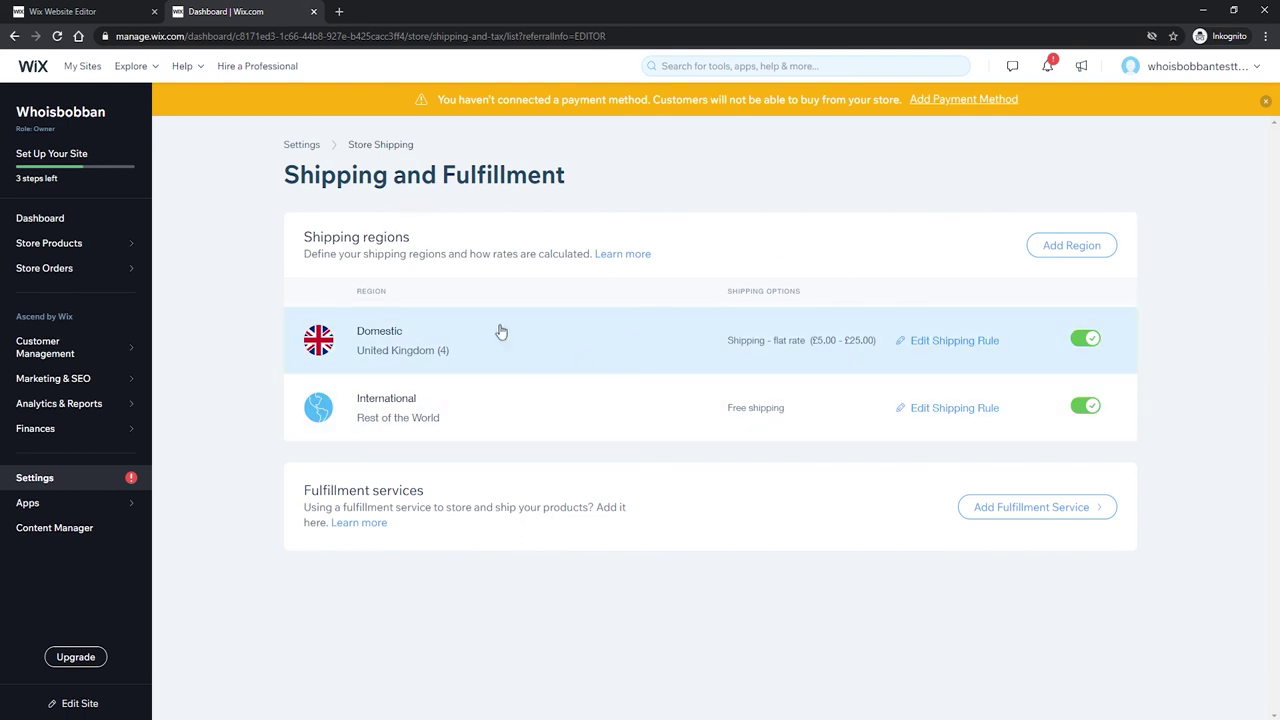
Return to the site settings and open the Store Tax page.
click(303, 146)
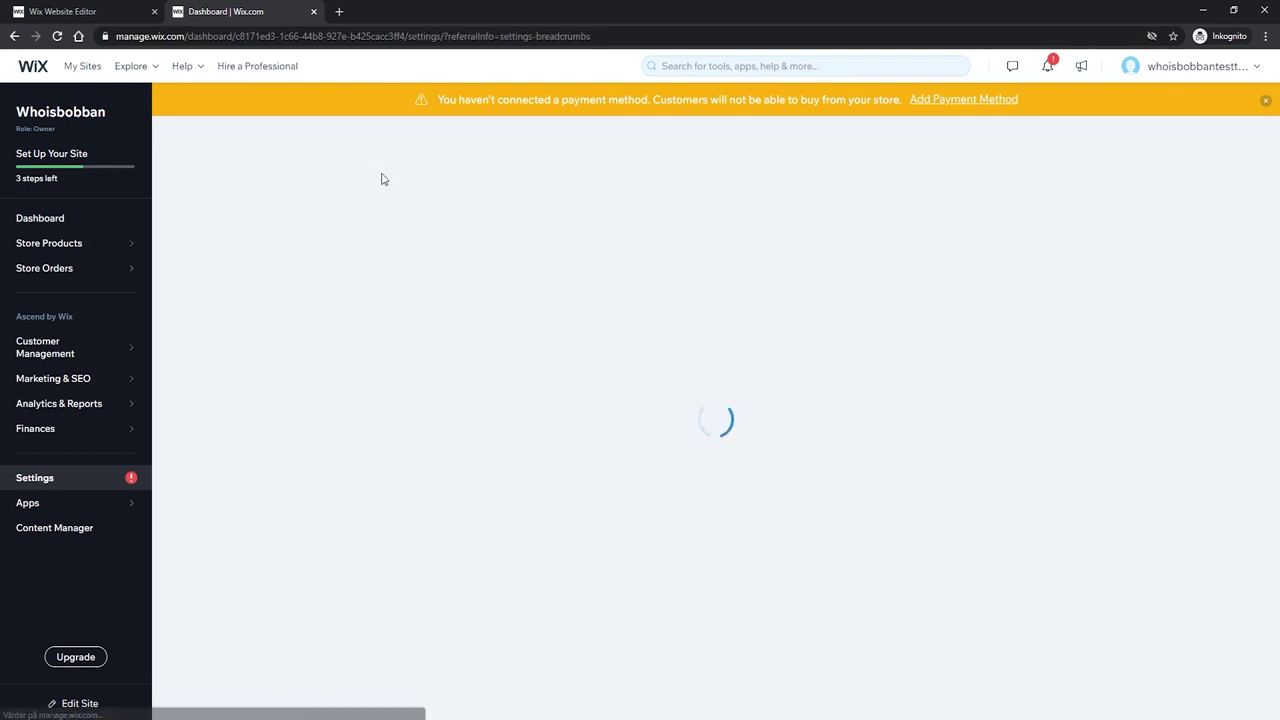
scroll(551, 294, down, 3)
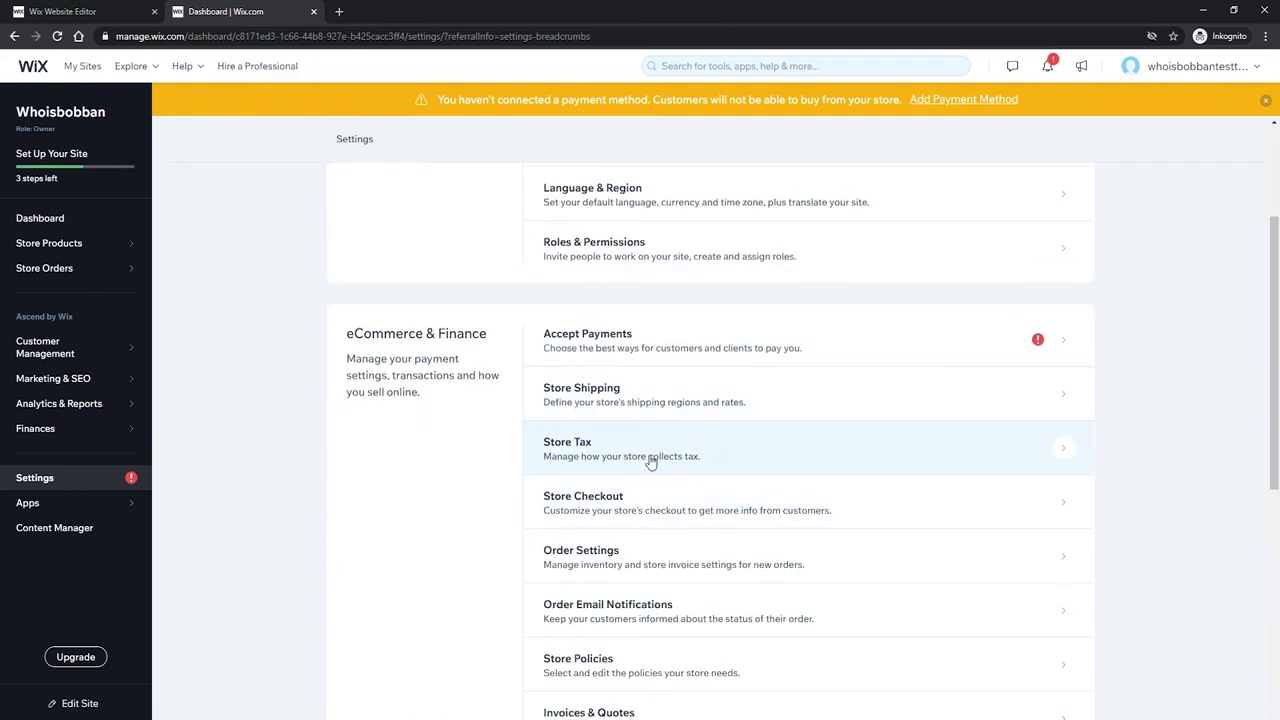
click(582, 447)
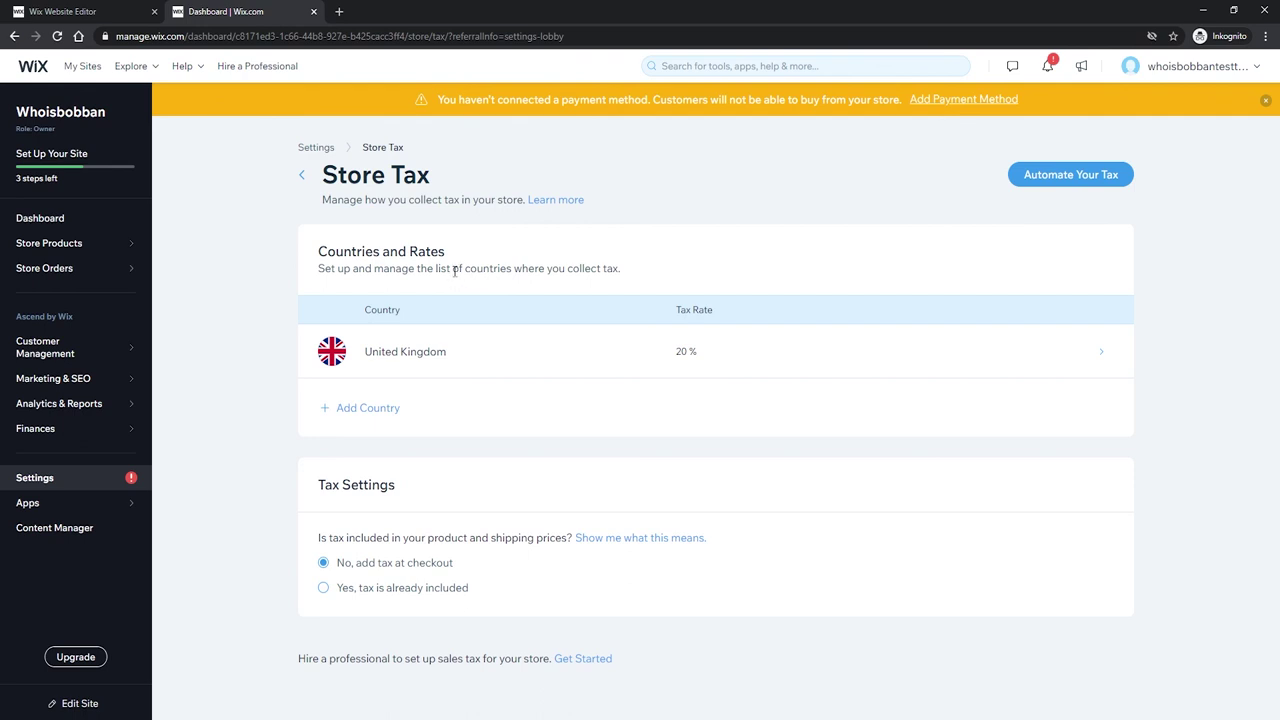
Add Sweden to the list of countries where the store collects tax.
click(1047, 175)
click(380, 411)
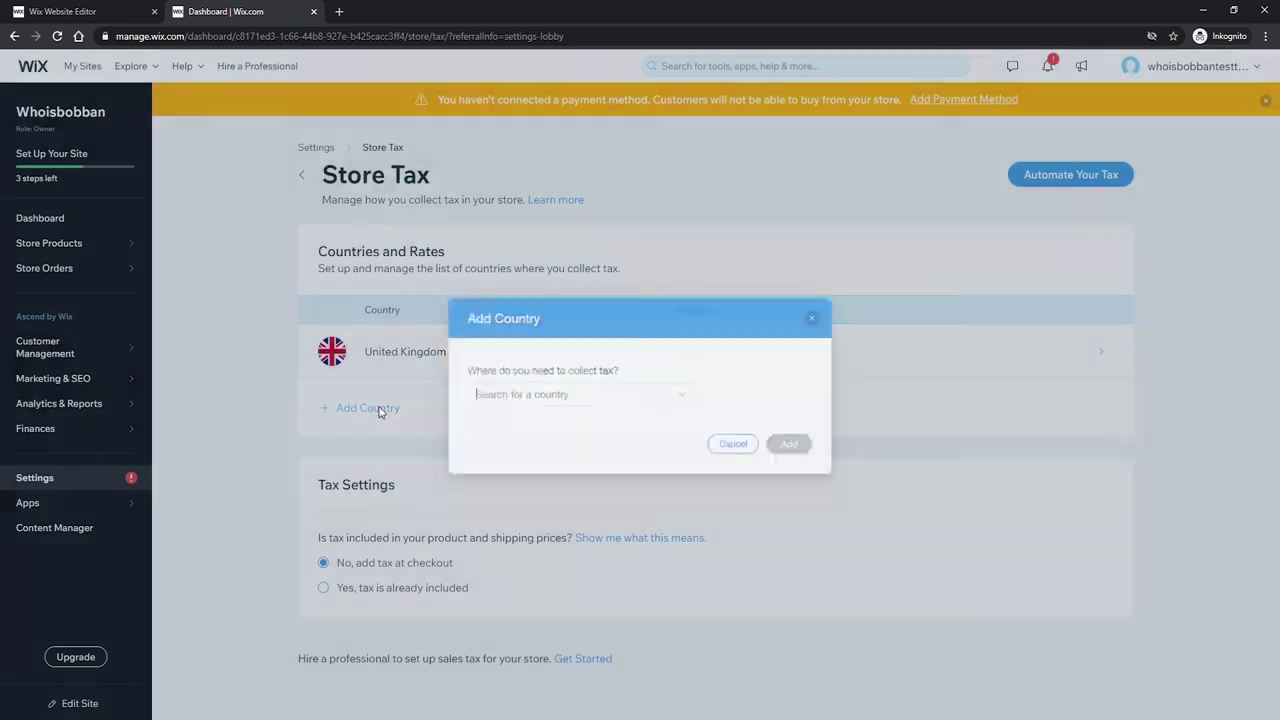
click(538, 394)
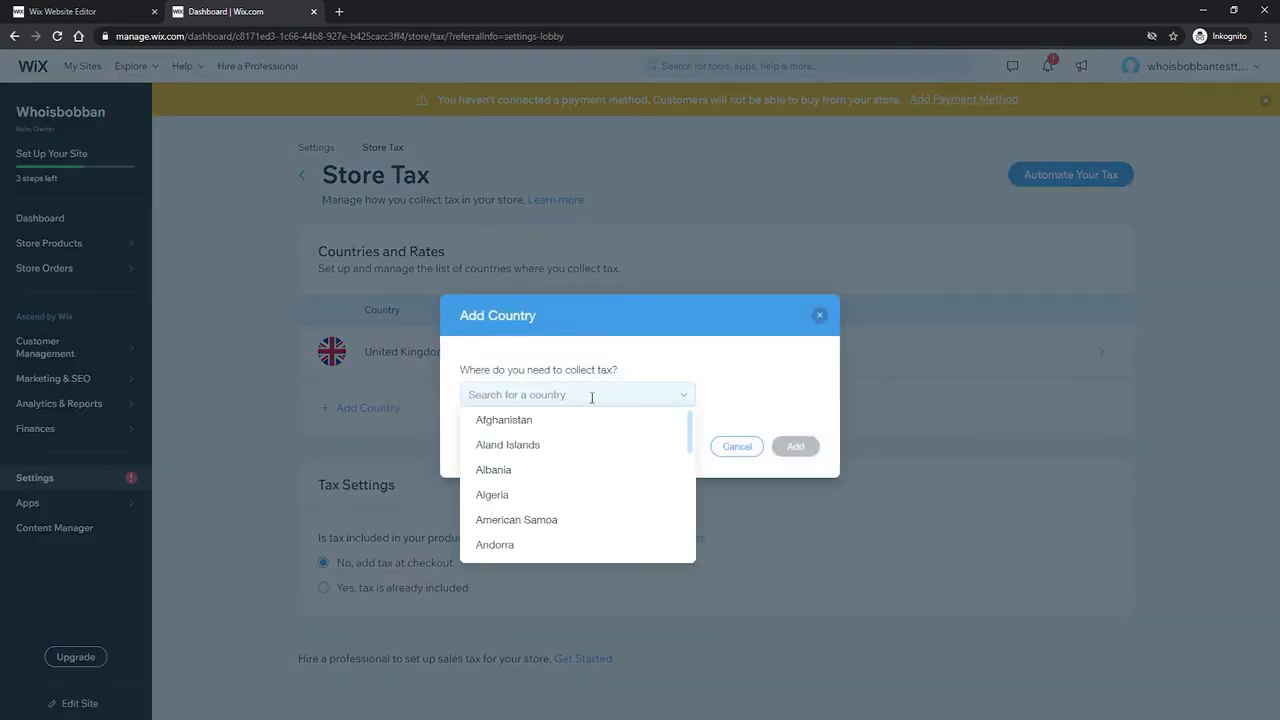
text(swede)
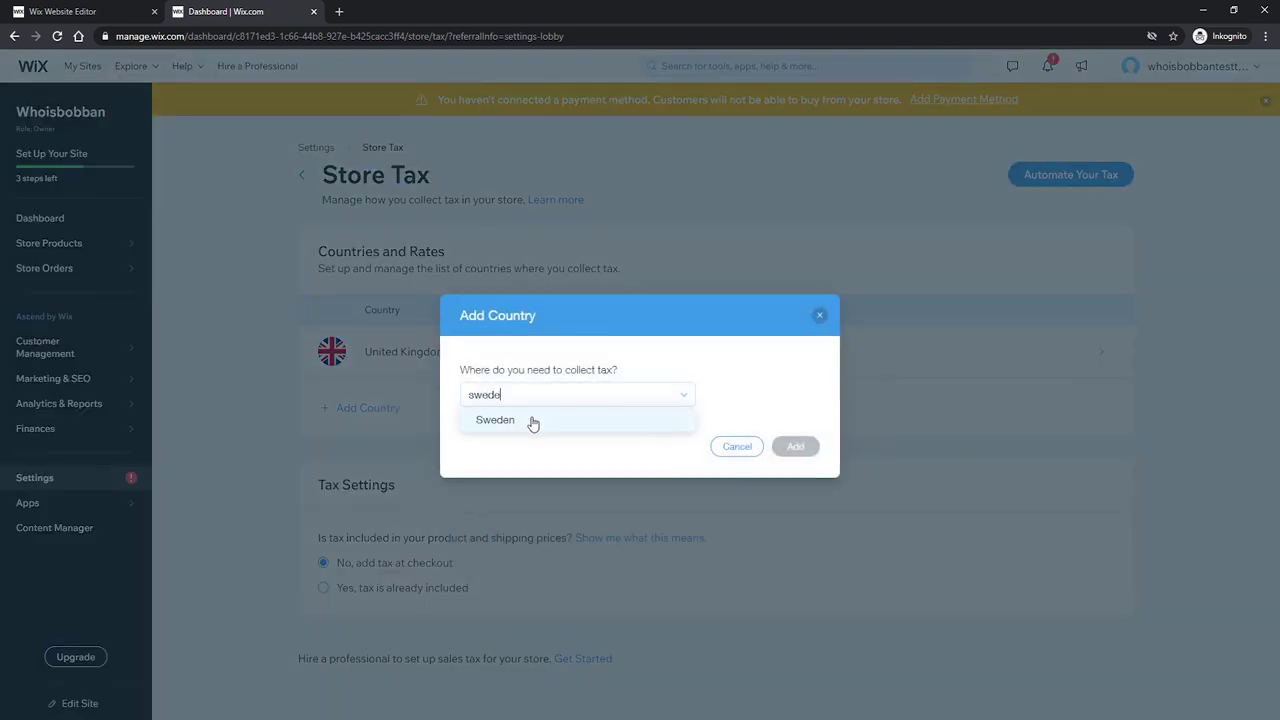
click(526, 428)
click(776, 452)
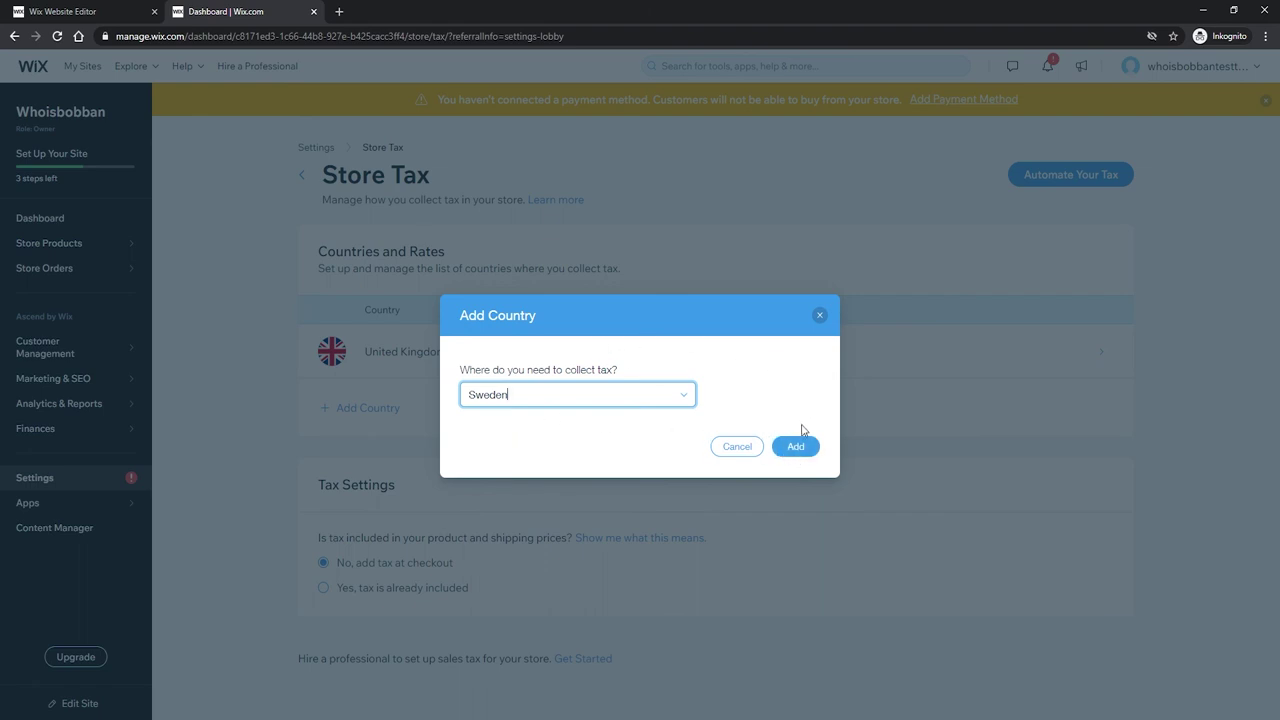
click(800, 440)
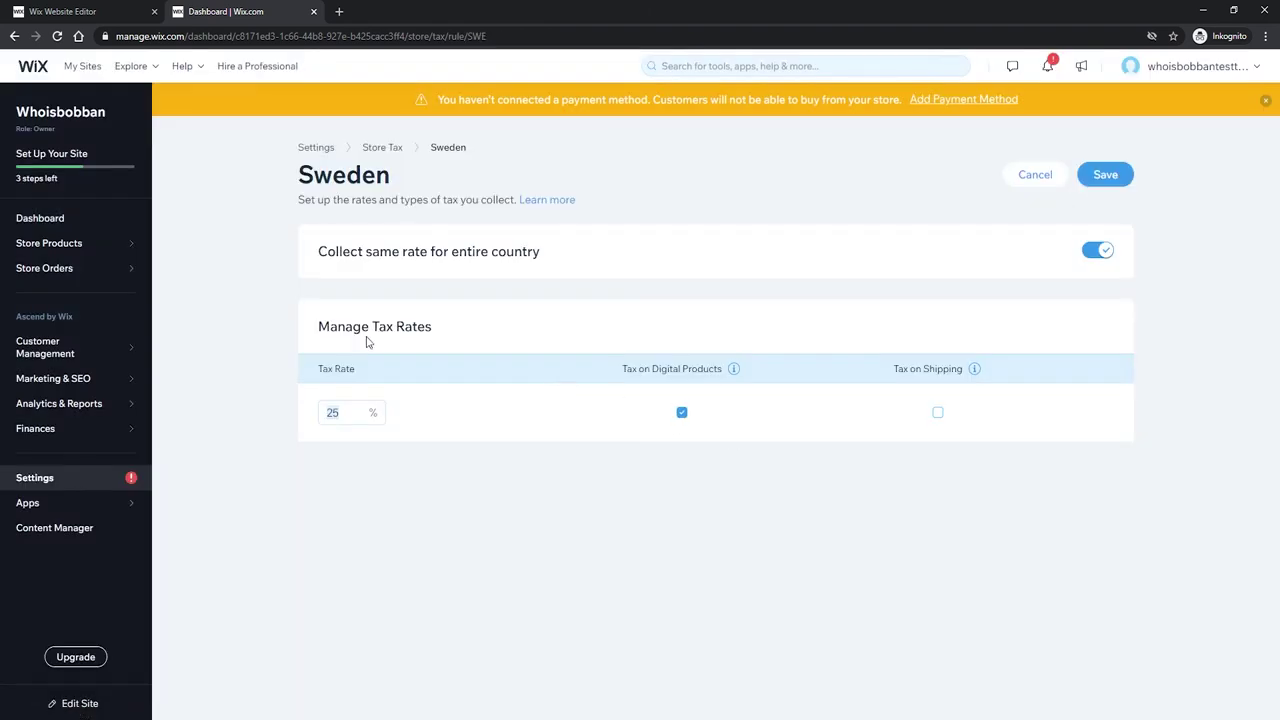
Enable tax on shipping for Sweden, keeping the same rate for the entire country, and save its tax rule.
click(333, 363)
click(937, 413)
drag(614, 250, 323, 249)
click(540, 257)
click(1098, 178)
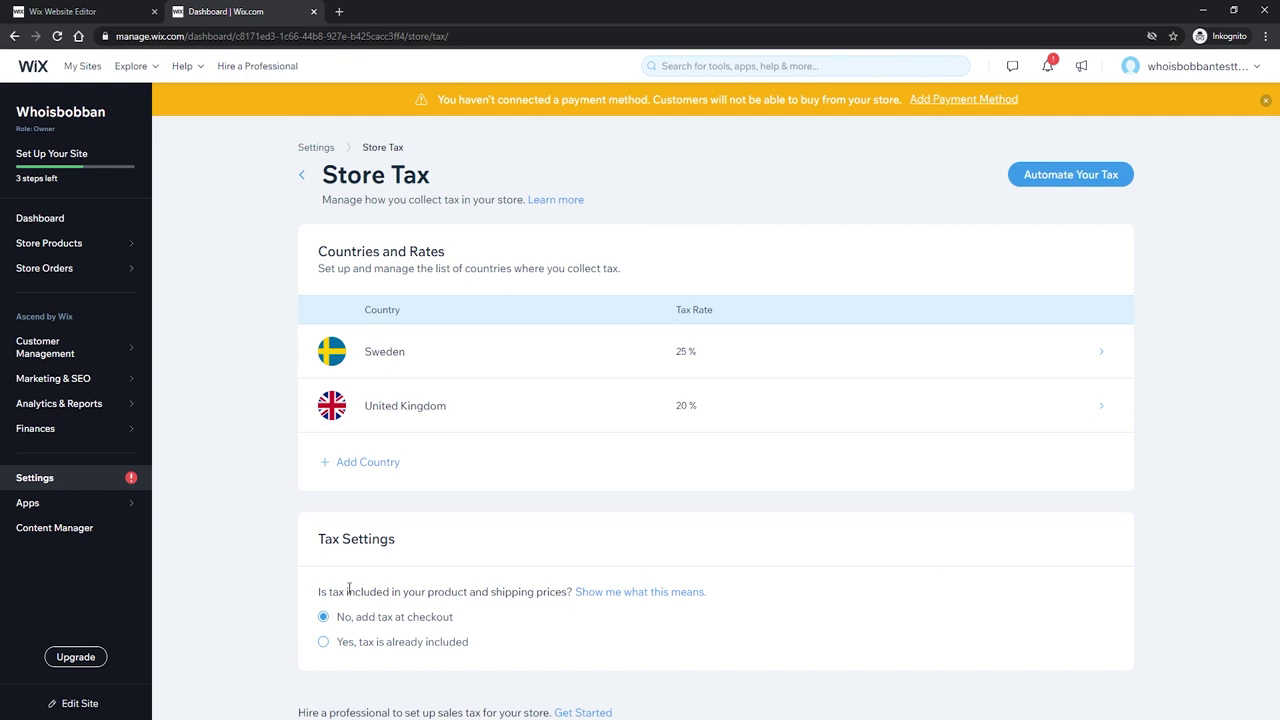
Switch the price tax setting to "Yes, tax is already included" and back to "No, add tax at checkout".
click(362, 648)
click(368, 624)
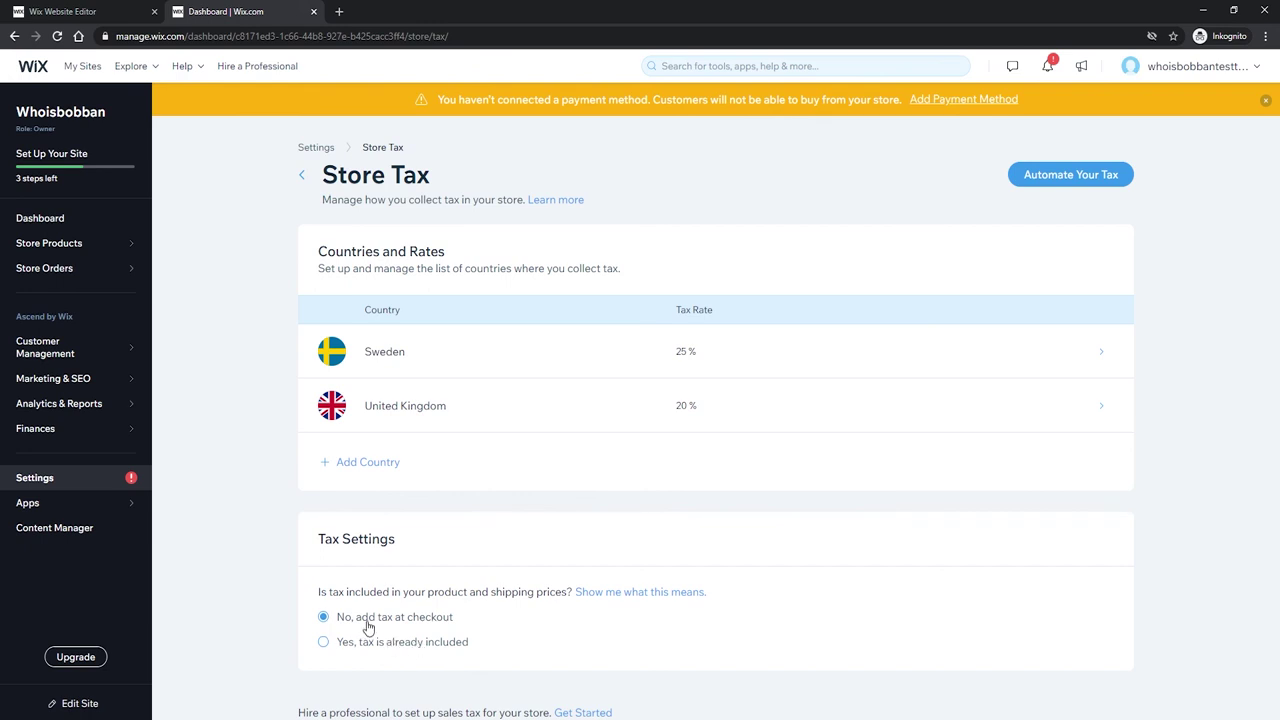